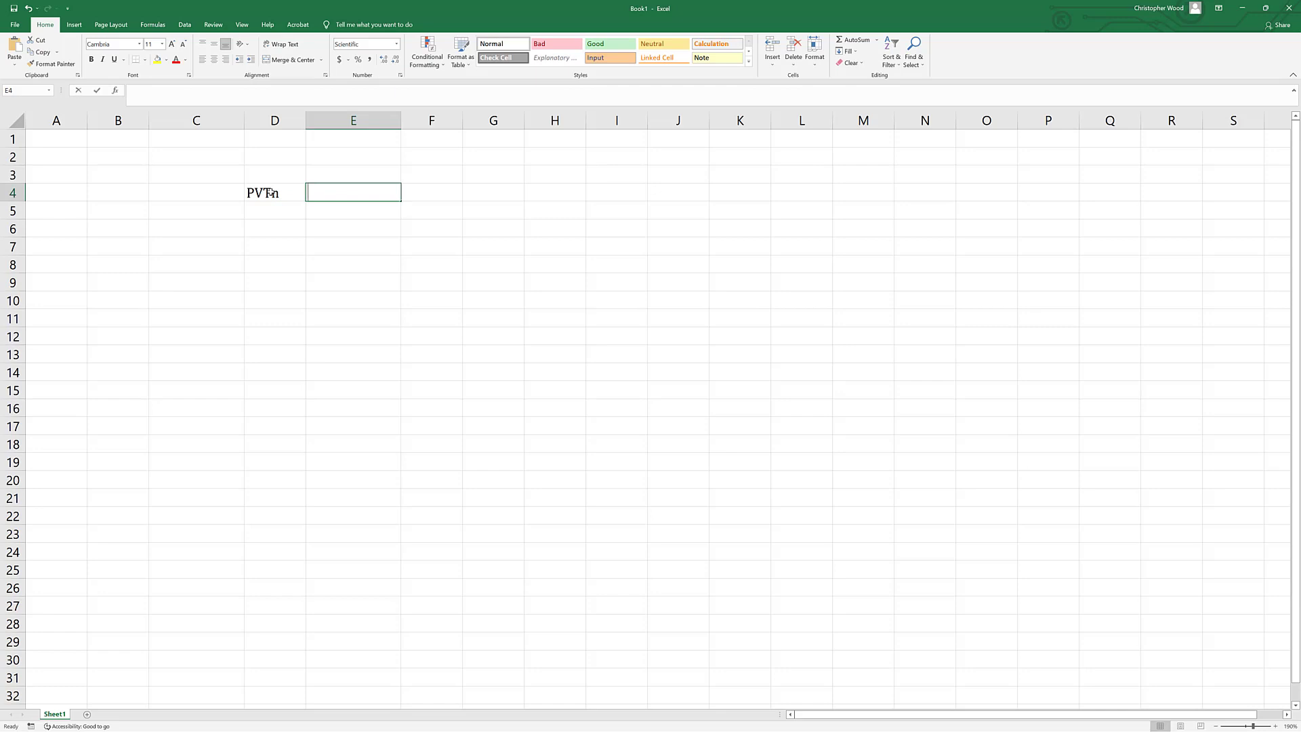
Enter the column headings A, B, C and D in cells E4 to H4, beside the PVTn heading.
text(A)
key(Tab)
text(B)
key(Tab)
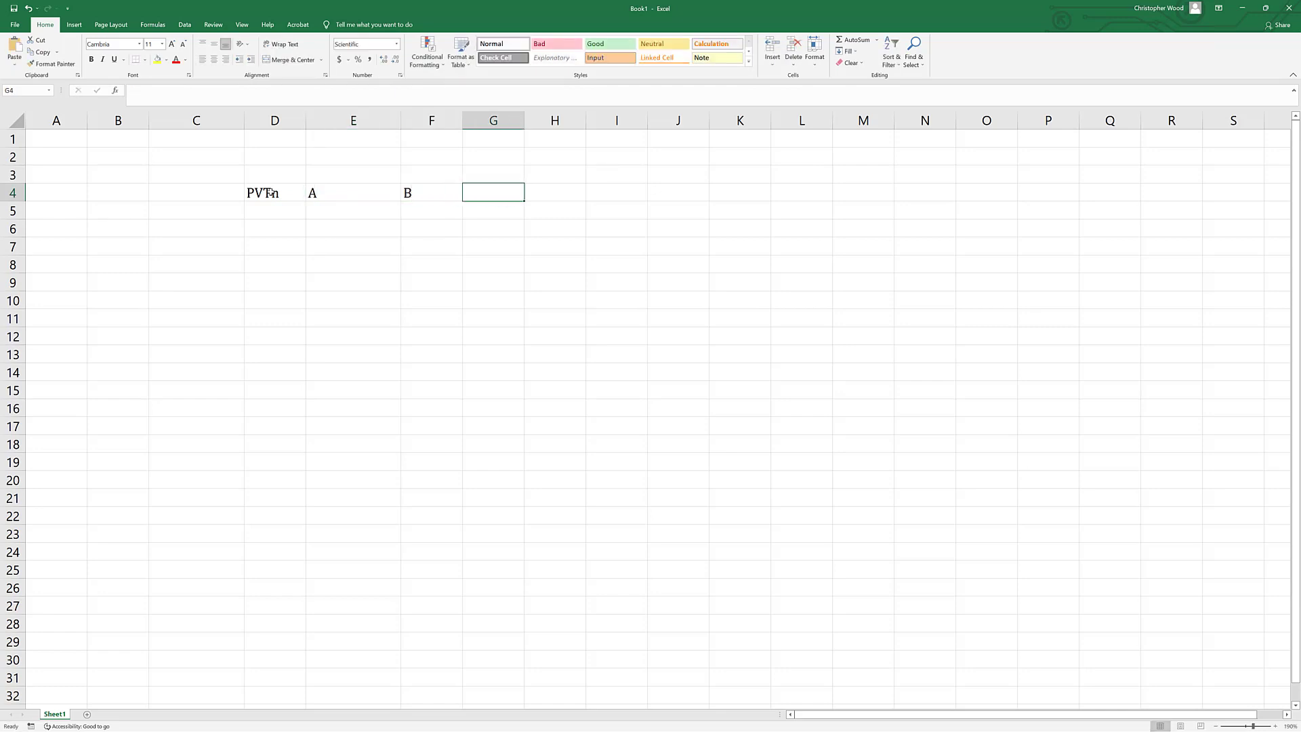
text(C)
key(Tab)
text(D)
key(Return)
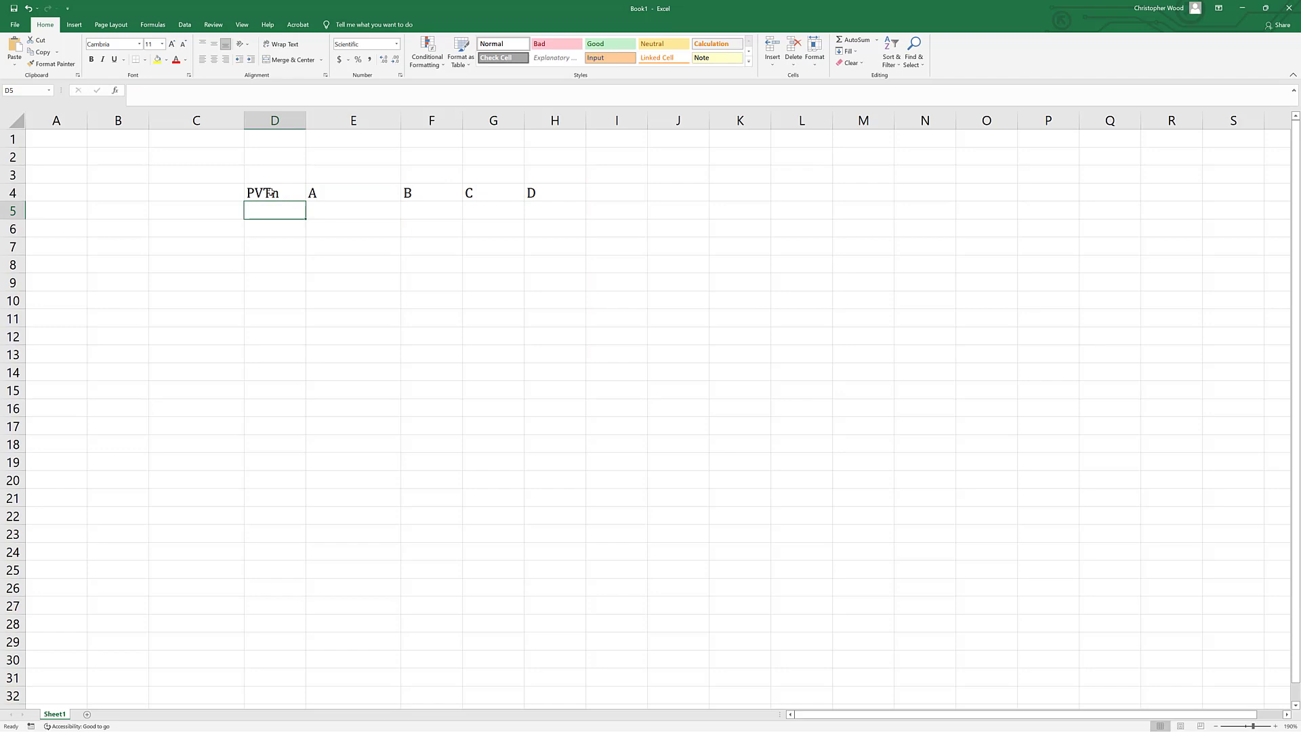
Enter the row labels P:, V:, T: and n: in cells D5 to D8 under the PVTn heading.
text(P:)
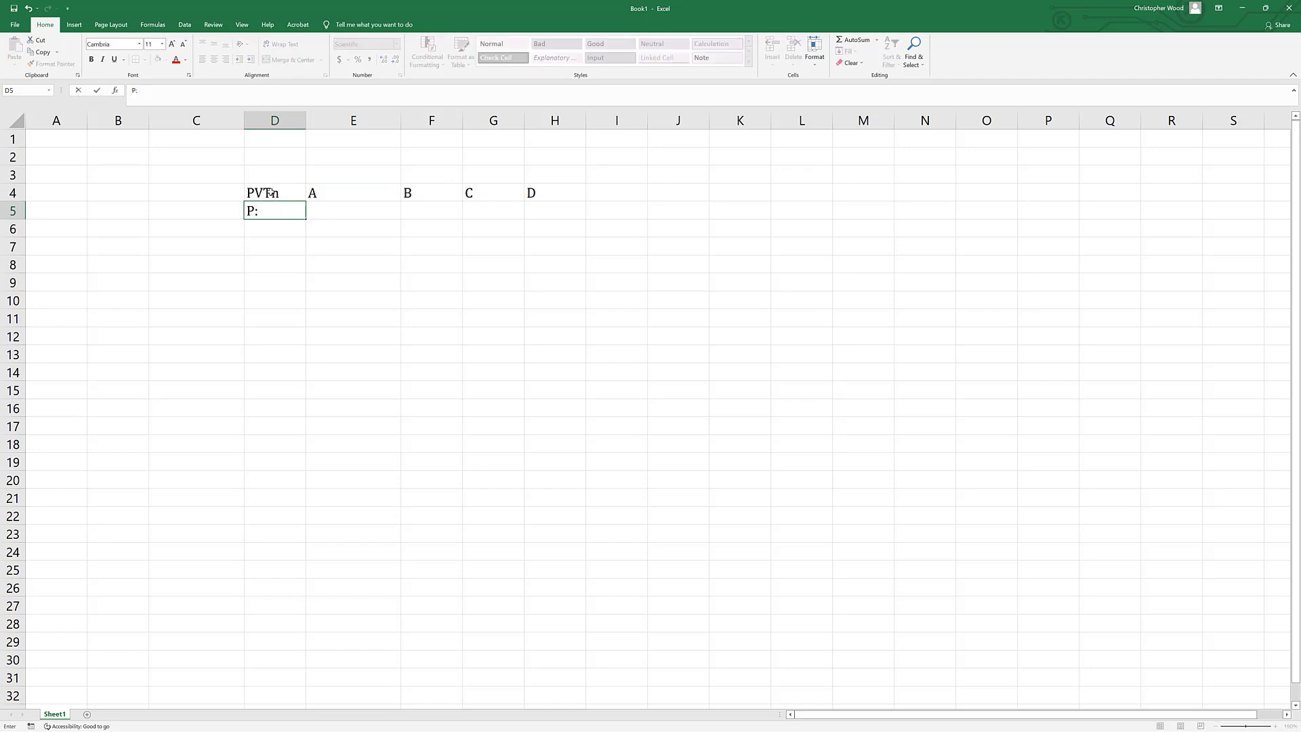
key(Return)
text(V:)
key(Return)
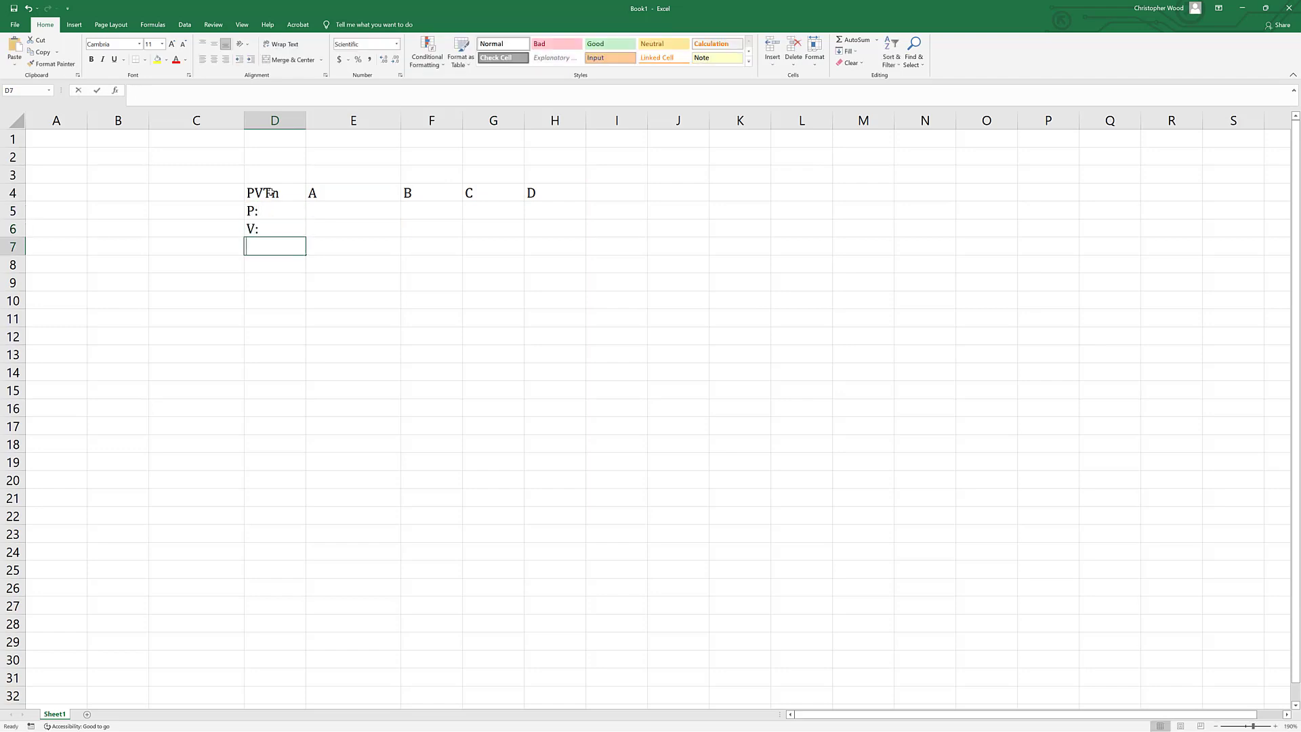
text(T:)
key(Return)
text(n)
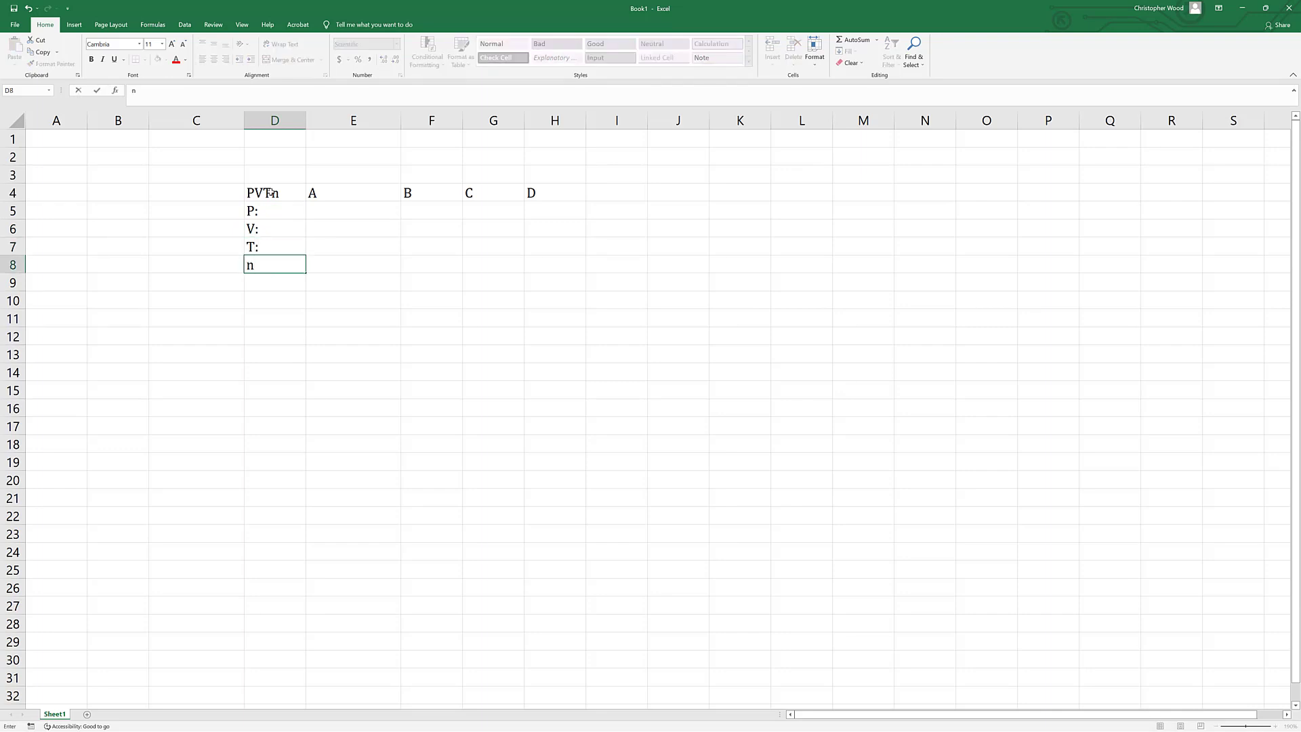
text(:)
key(Return)
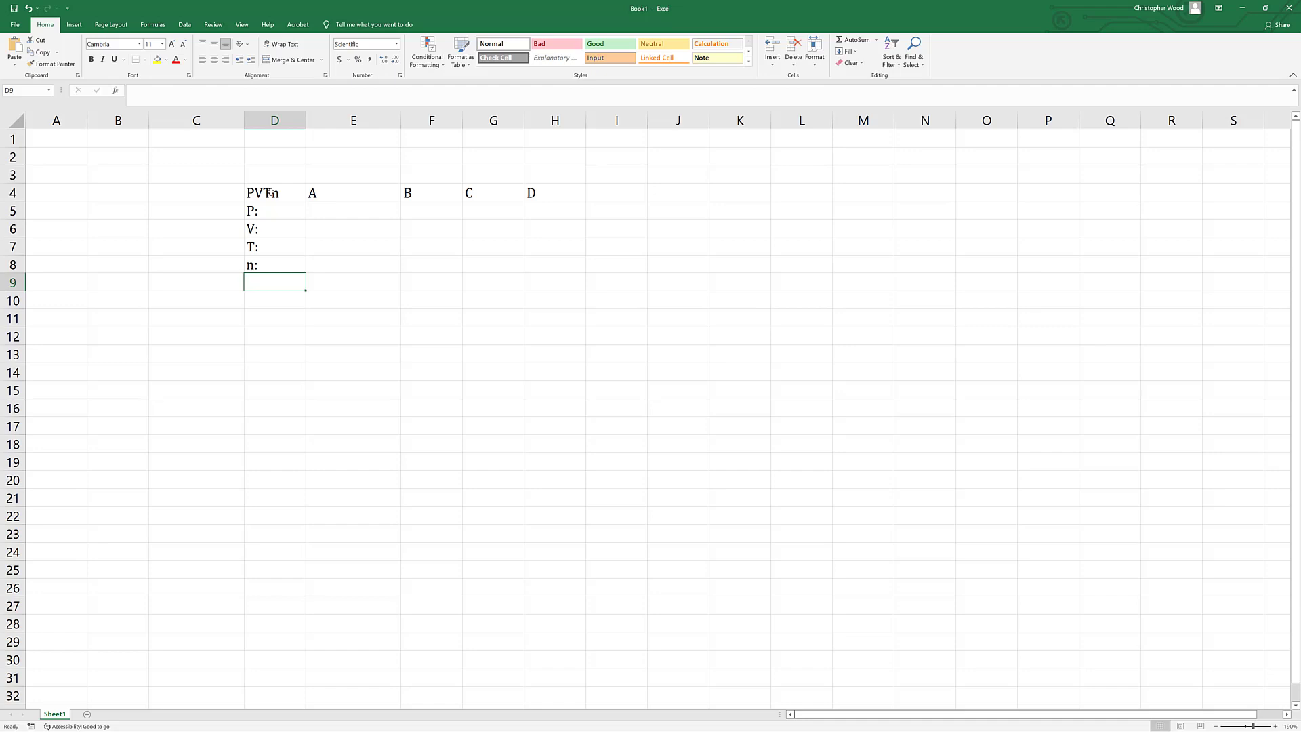
Enter the label "PDA,ave:" in cell D9, below the n: label.
text(PDA,)
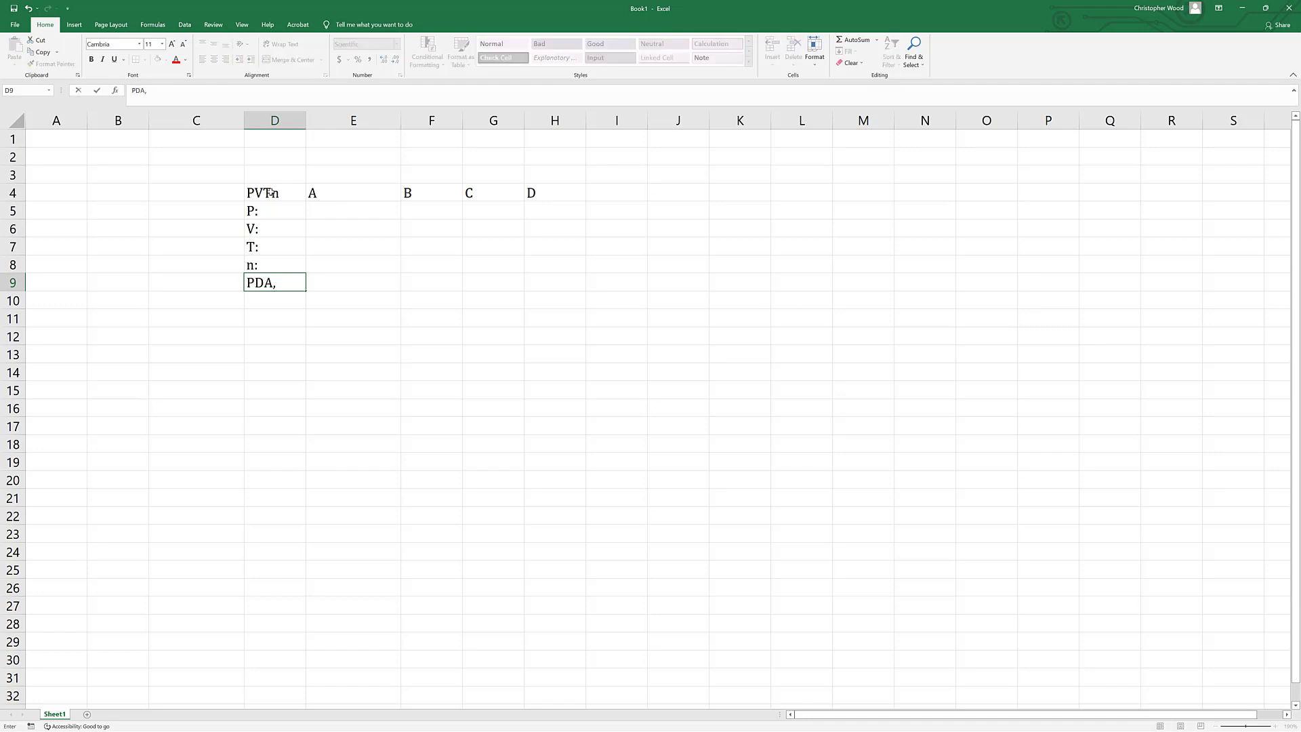
text(ave:)
key(ctrl+Return)
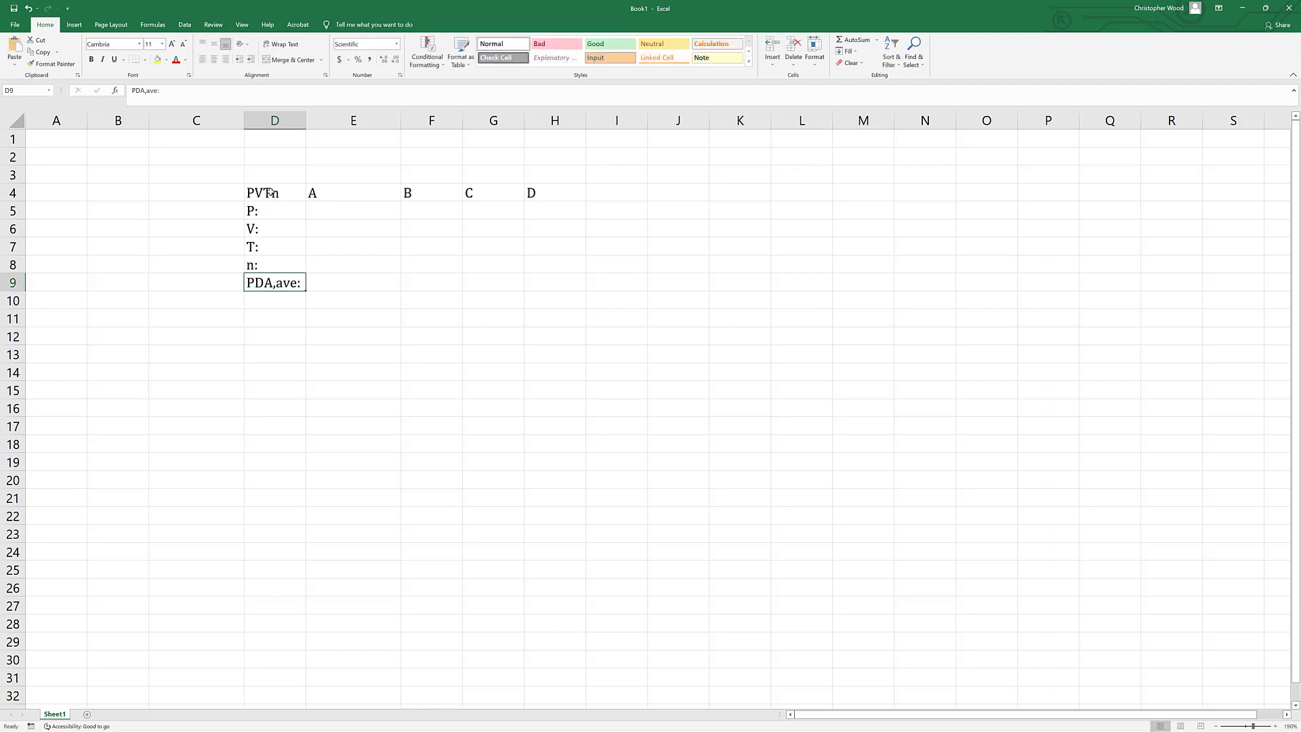
Format only the "DA,ave" part of the label in D9 as subscript.
double_click(255, 282)
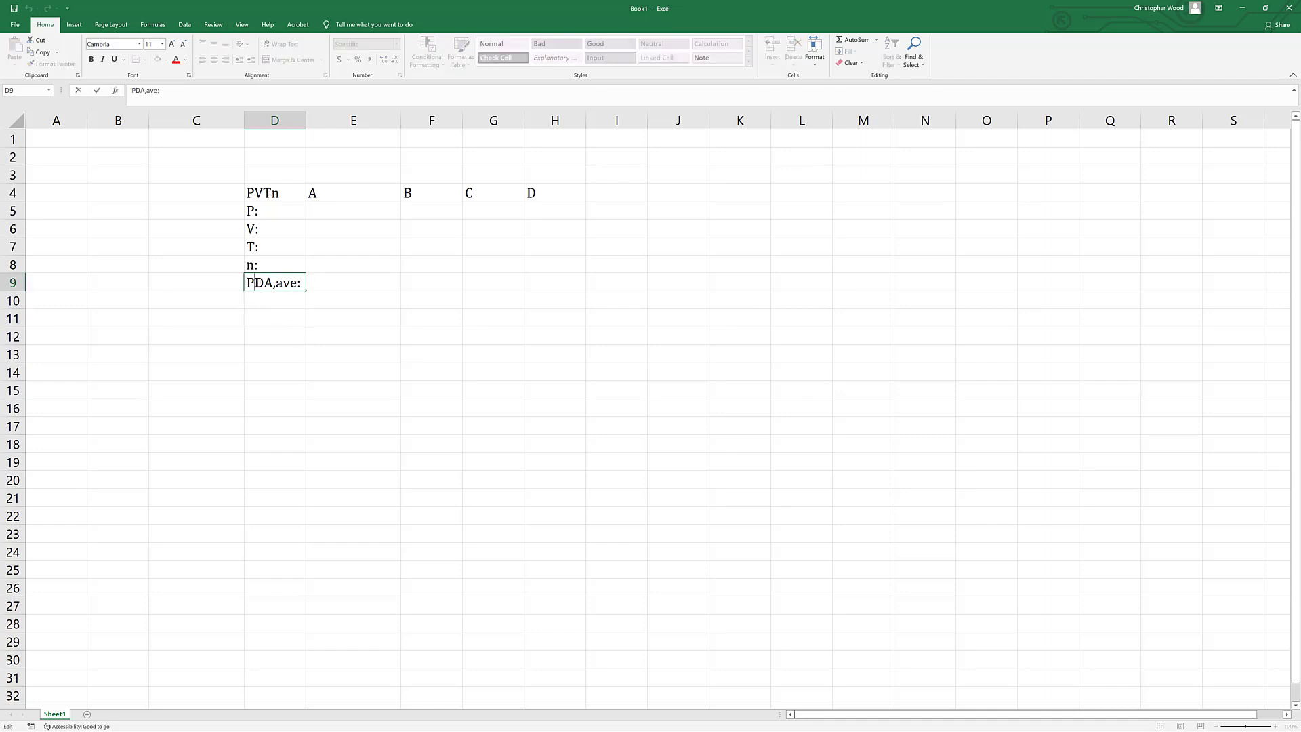
drag(261, 282, 296, 282)
right_click(287, 284)
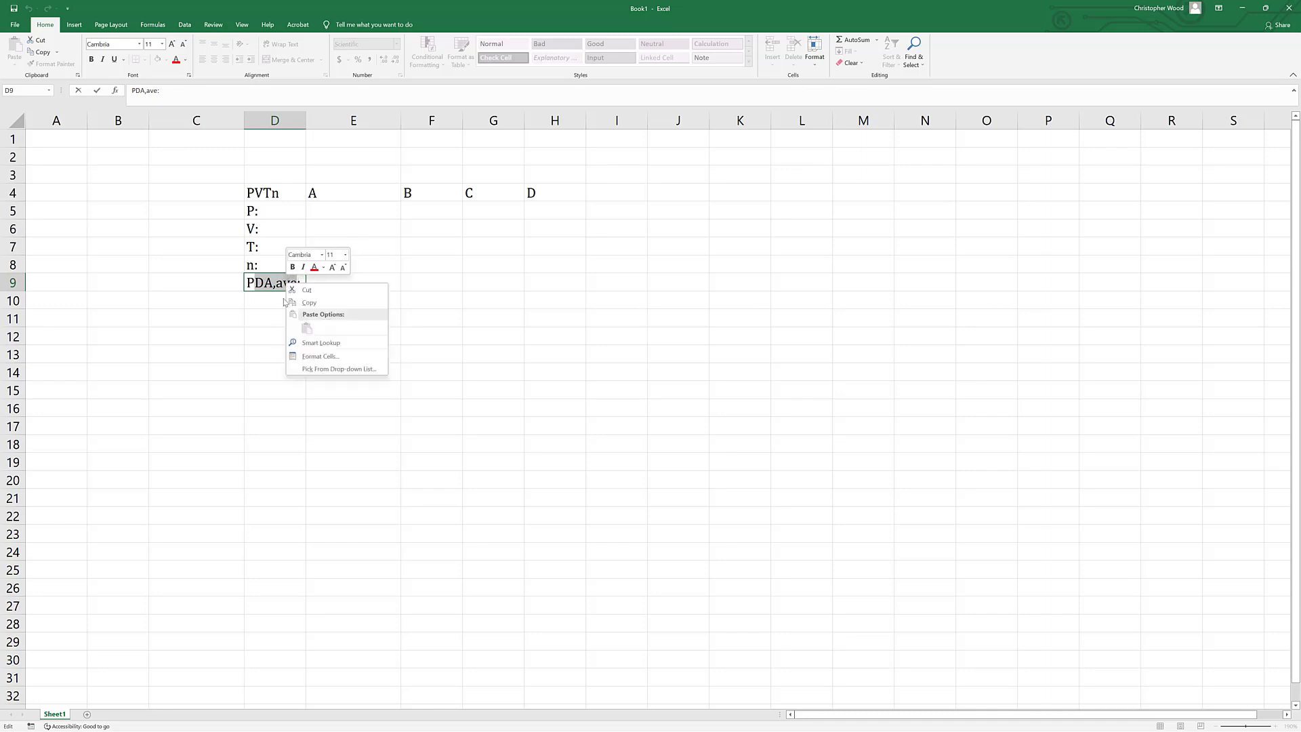
click(313, 357)
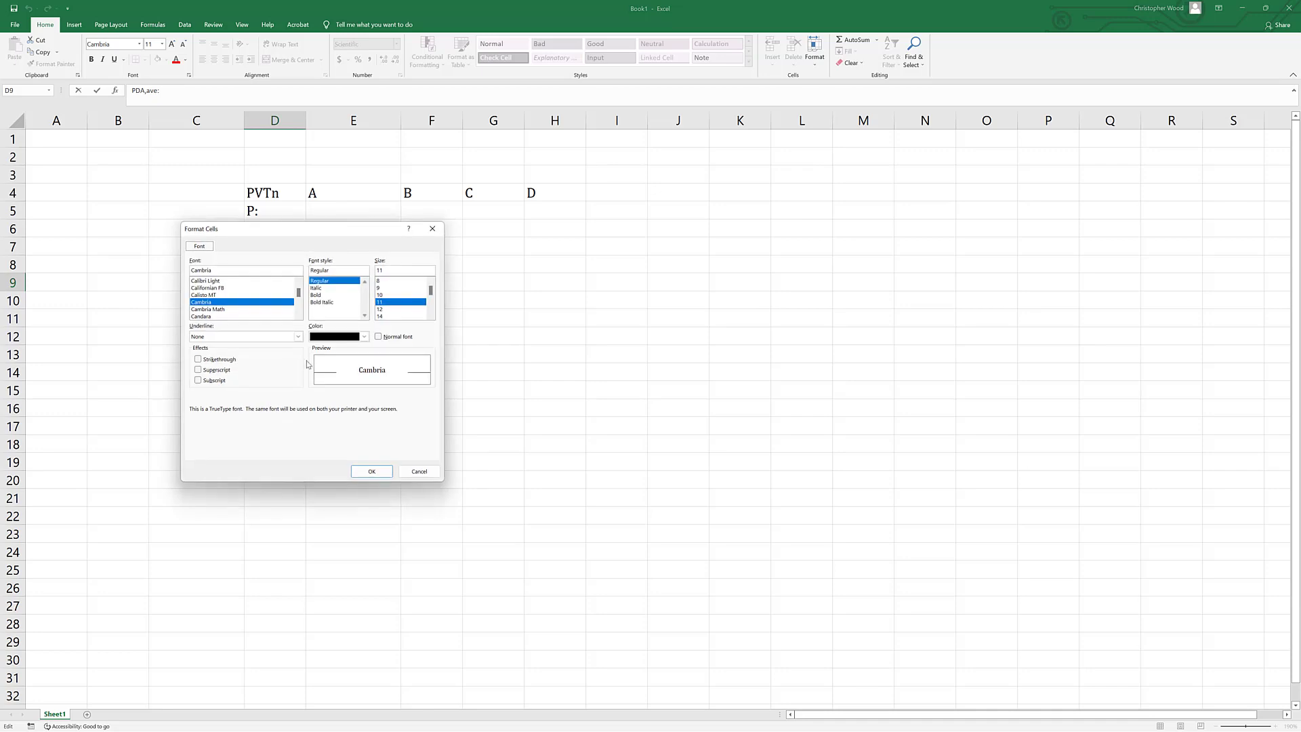
click(222, 381)
click(359, 471)
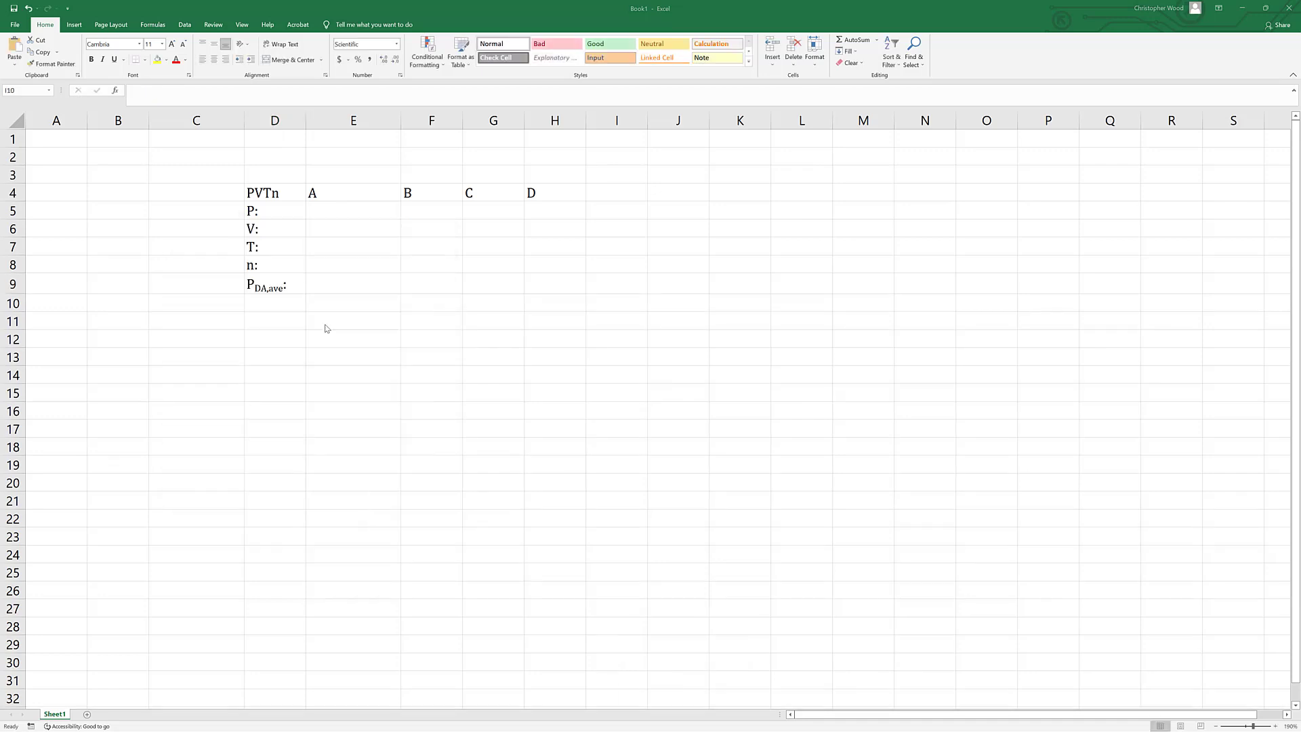
Enter the label "PBC,ave:" in cell B9.
click(123, 289)
text(P)
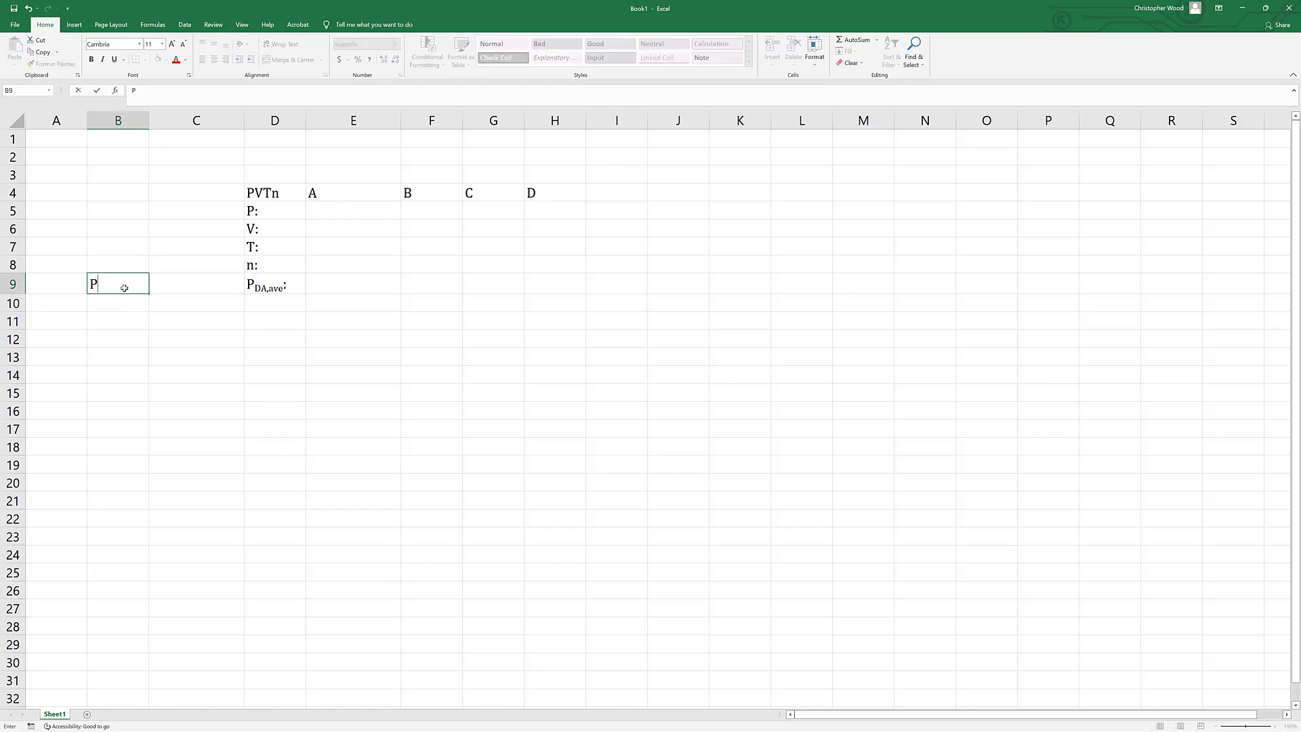
text(BC,ave:)
key(ctrl+Return)
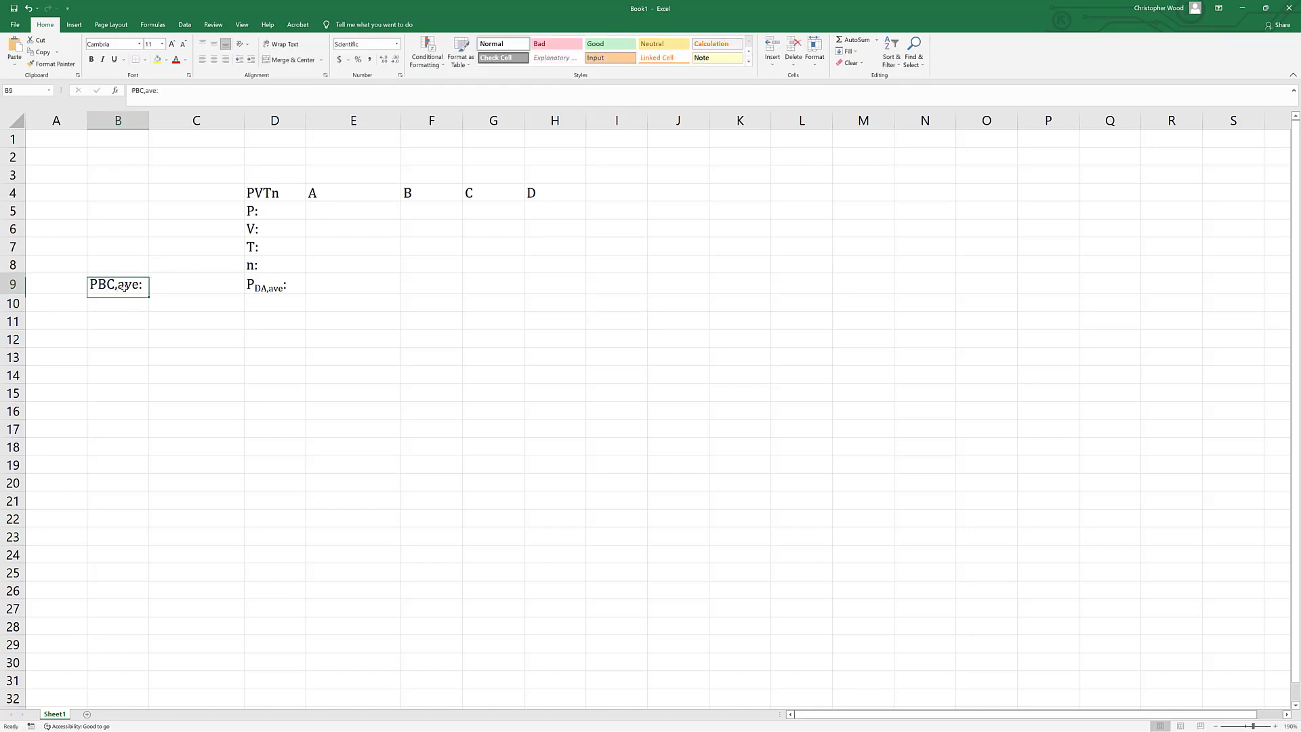
Format only the "BC,ave" part of the label in B9 as subscript.
double_click(101, 284)
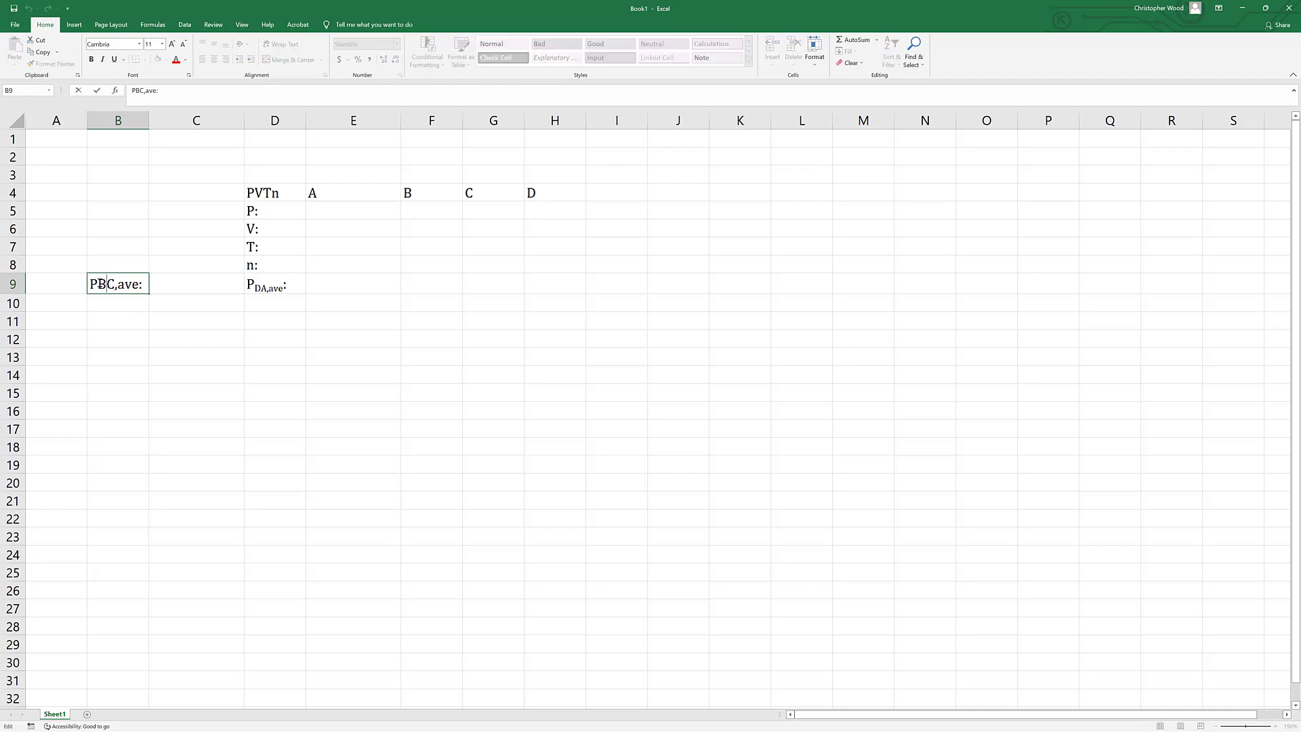
drag(99, 284, 139, 284)
right_click(131, 288)
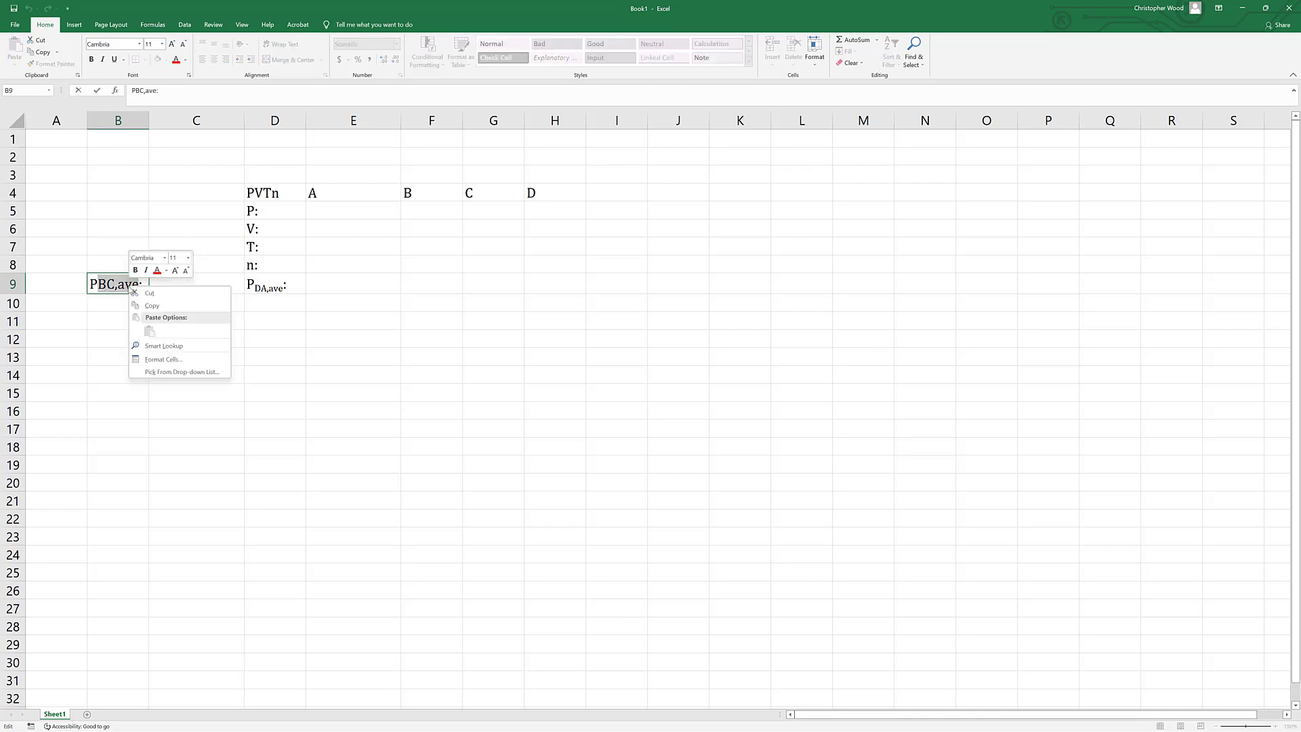
click(173, 359)
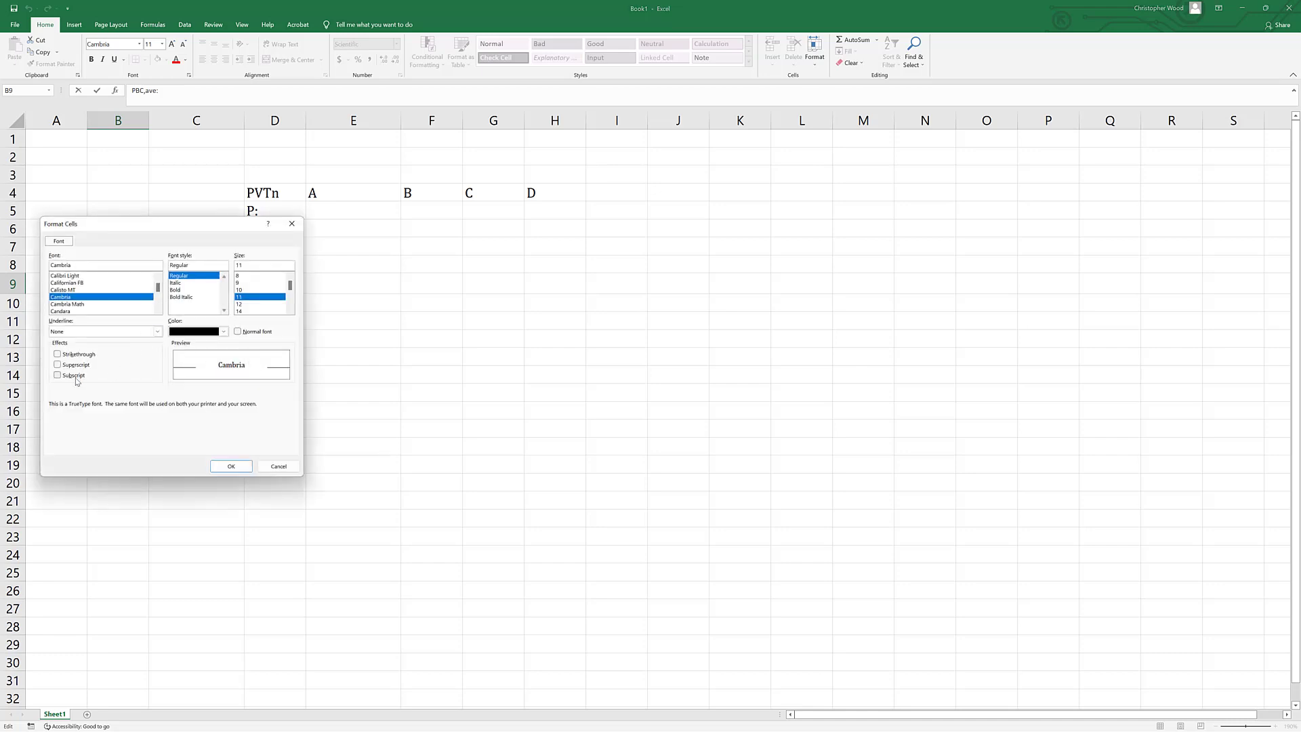
click(76, 375)
click(231, 467)
click(338, 335)
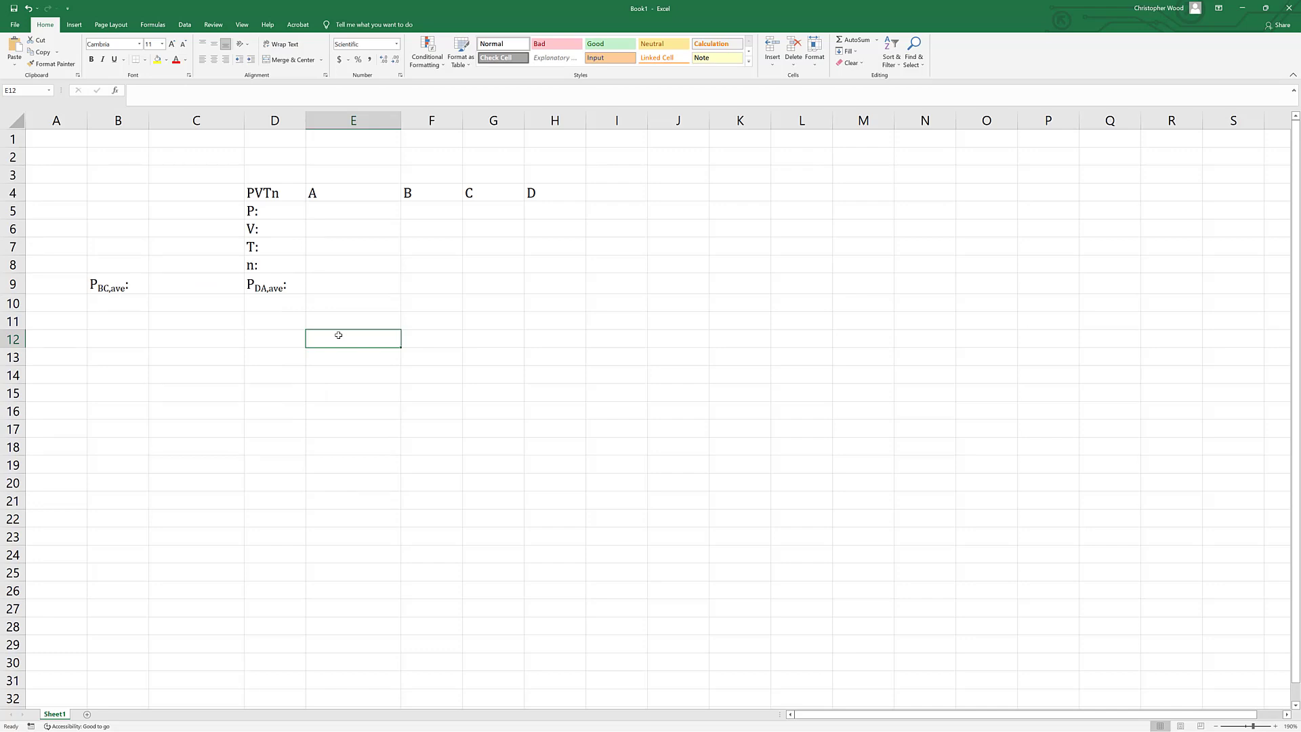
Enter 98657 in E9 as the average pressure for the DA process.
click(331, 287)
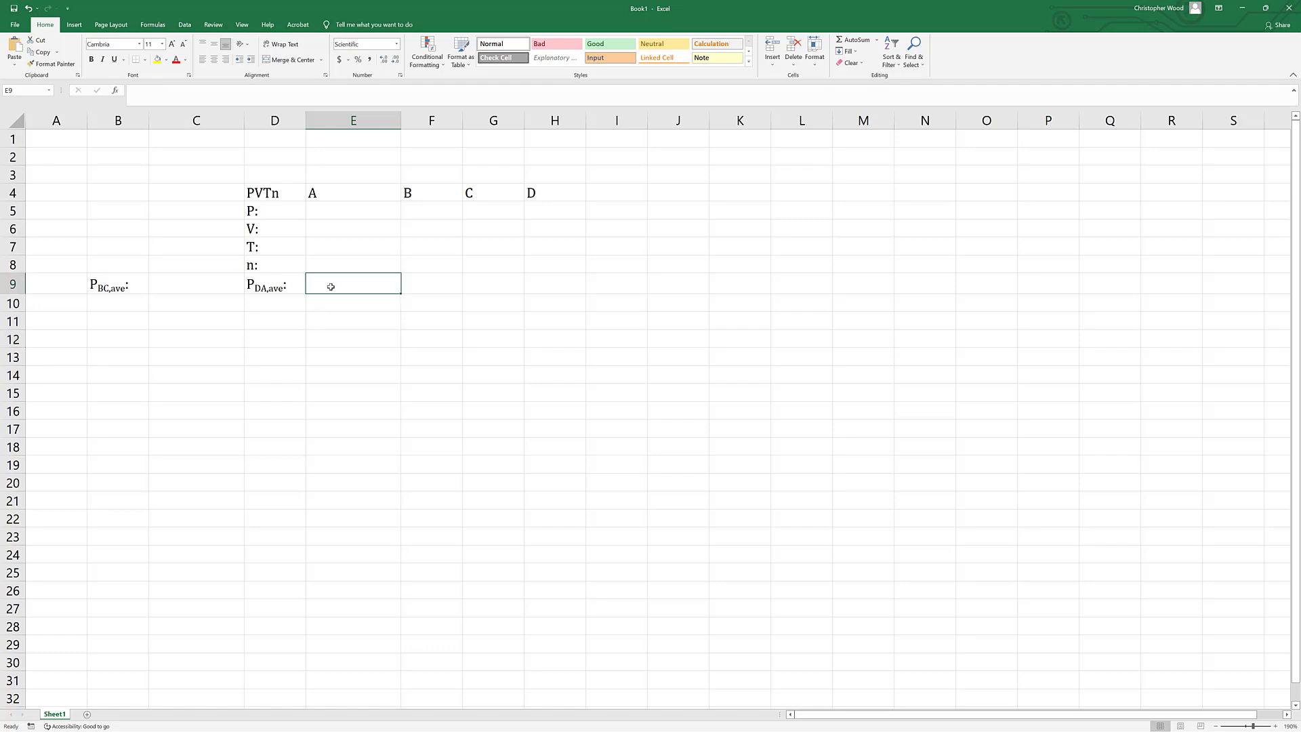
text(98657)
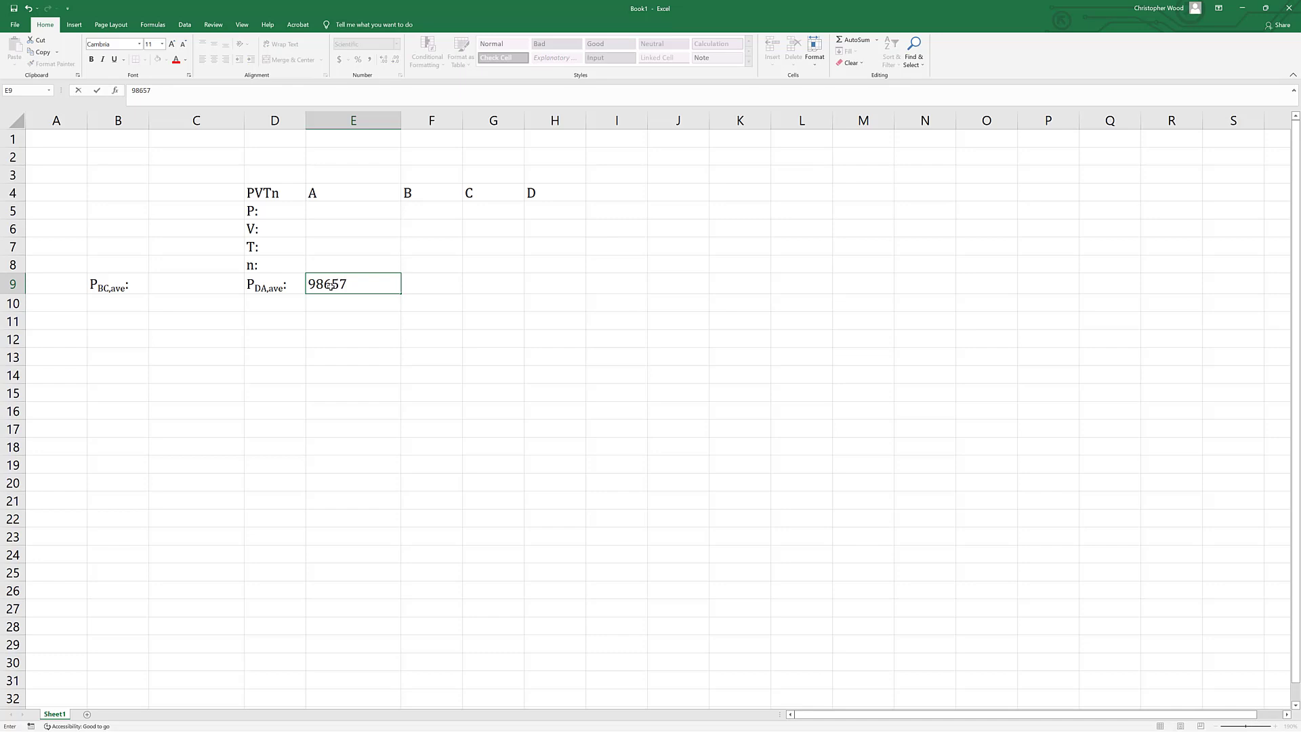
key(Return)
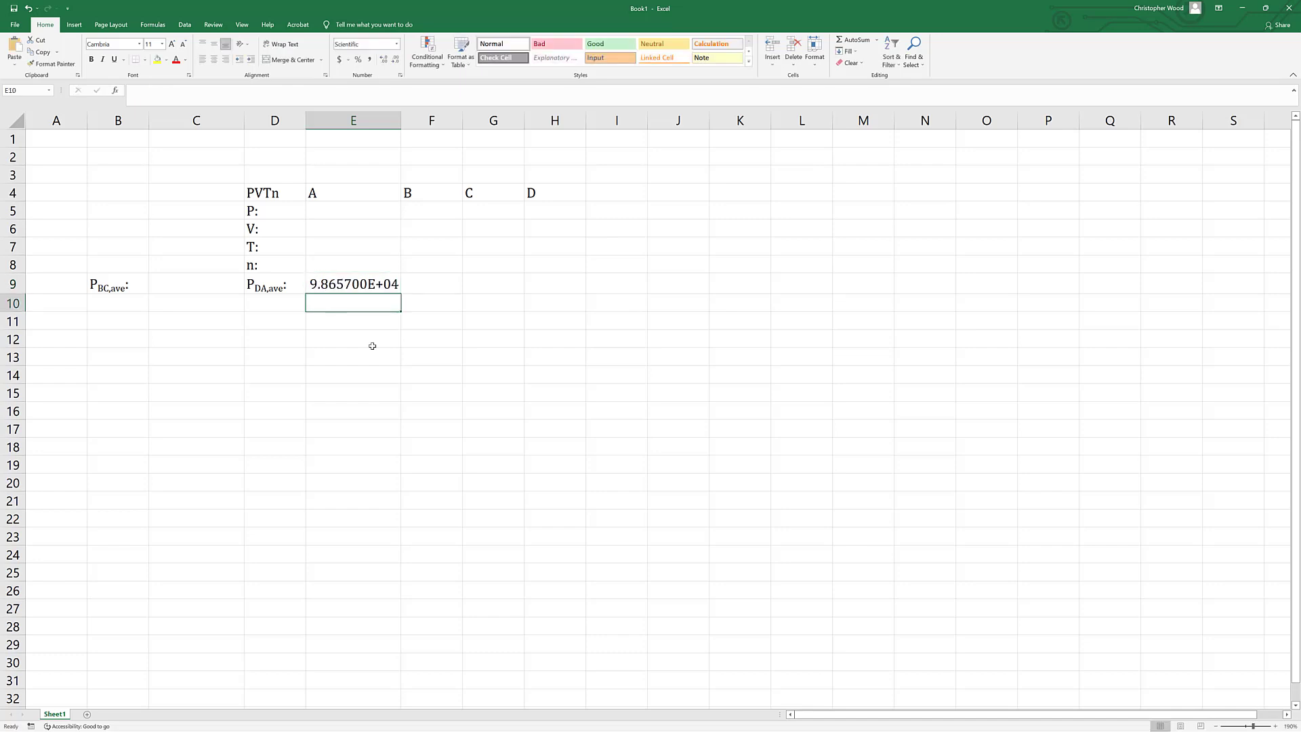
Set the pressure of state A in E5 equal to the average DA pressure with the formula =E9.
click(348, 214)
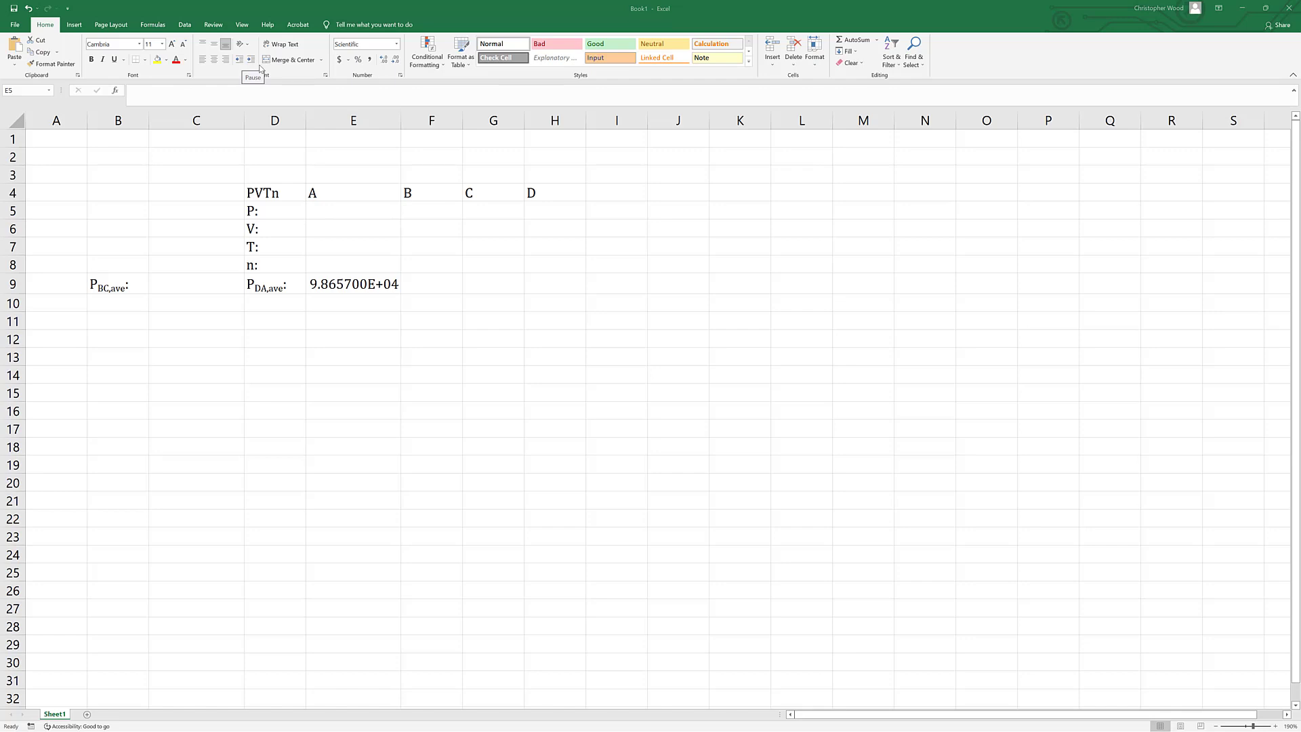
click(327, 210)
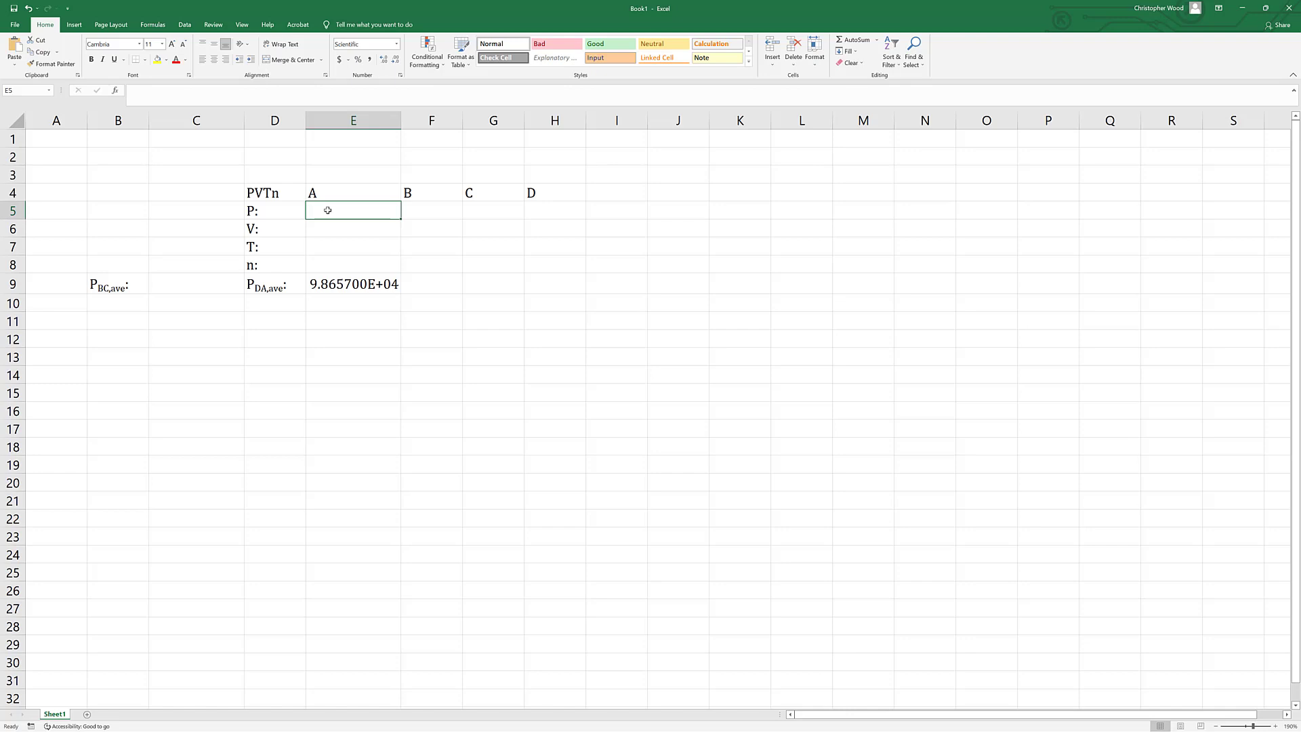
text(=)
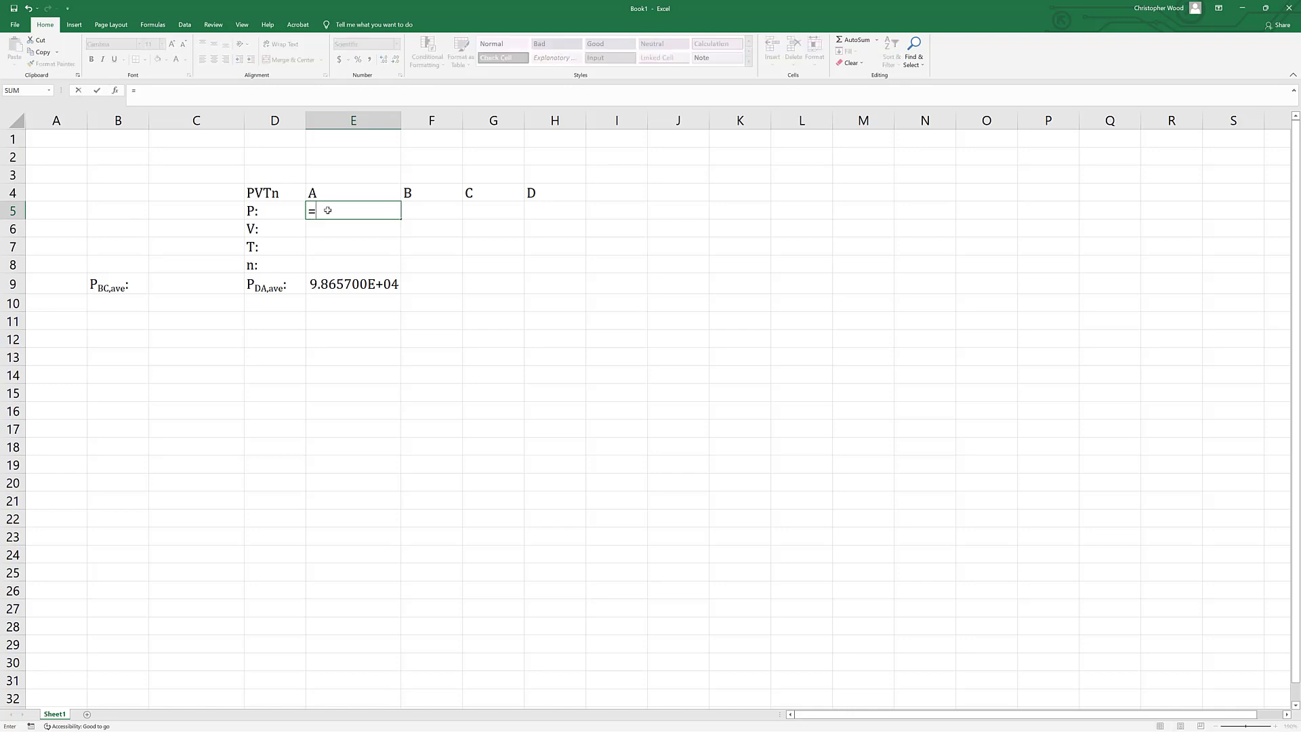
click(326, 285)
key(Return)
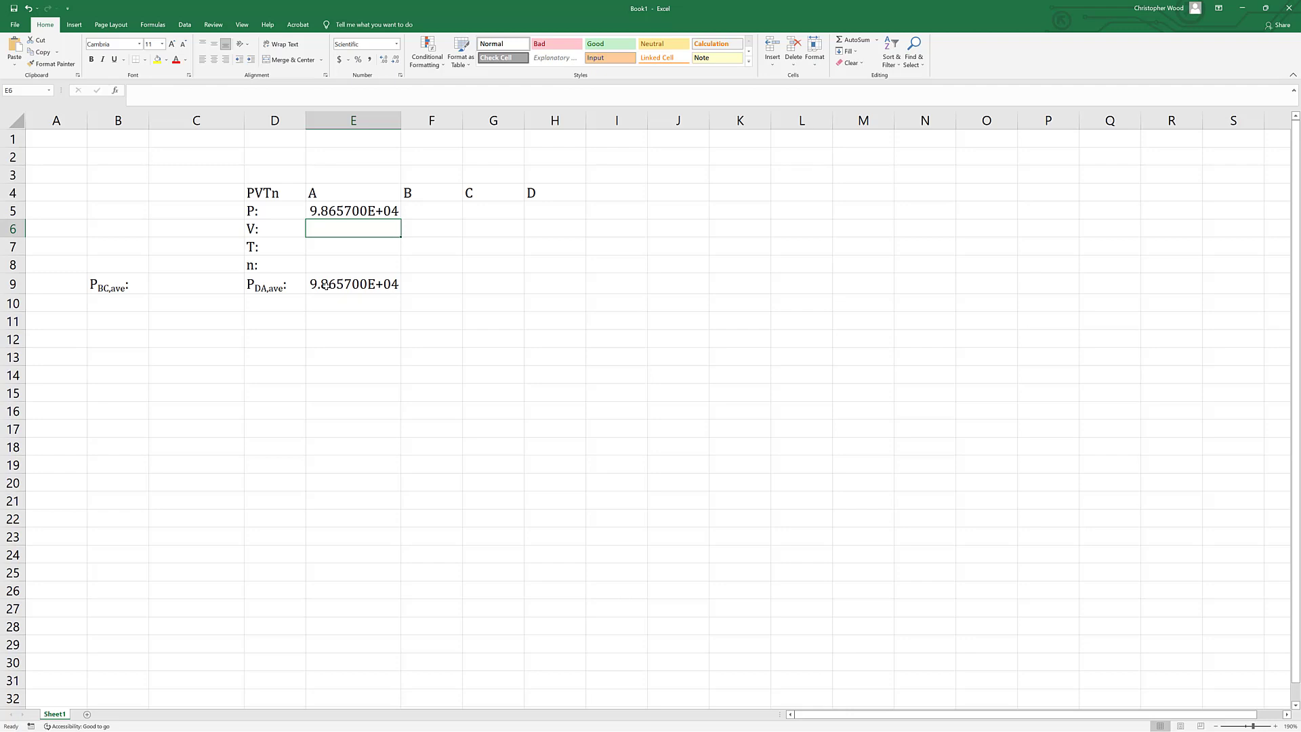
Enter 1.6139e-4 in E6 as the volume of state A.
text(1)
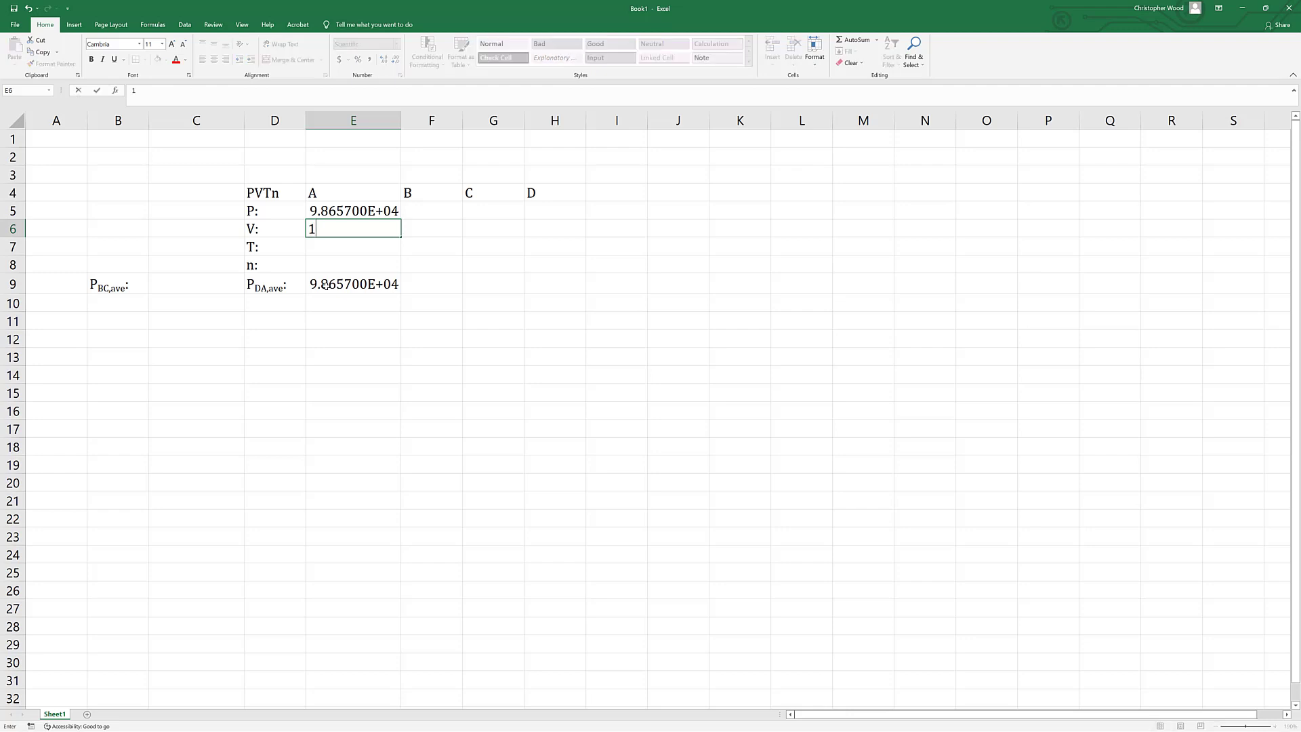
text(.6139e-4)
key(Return)
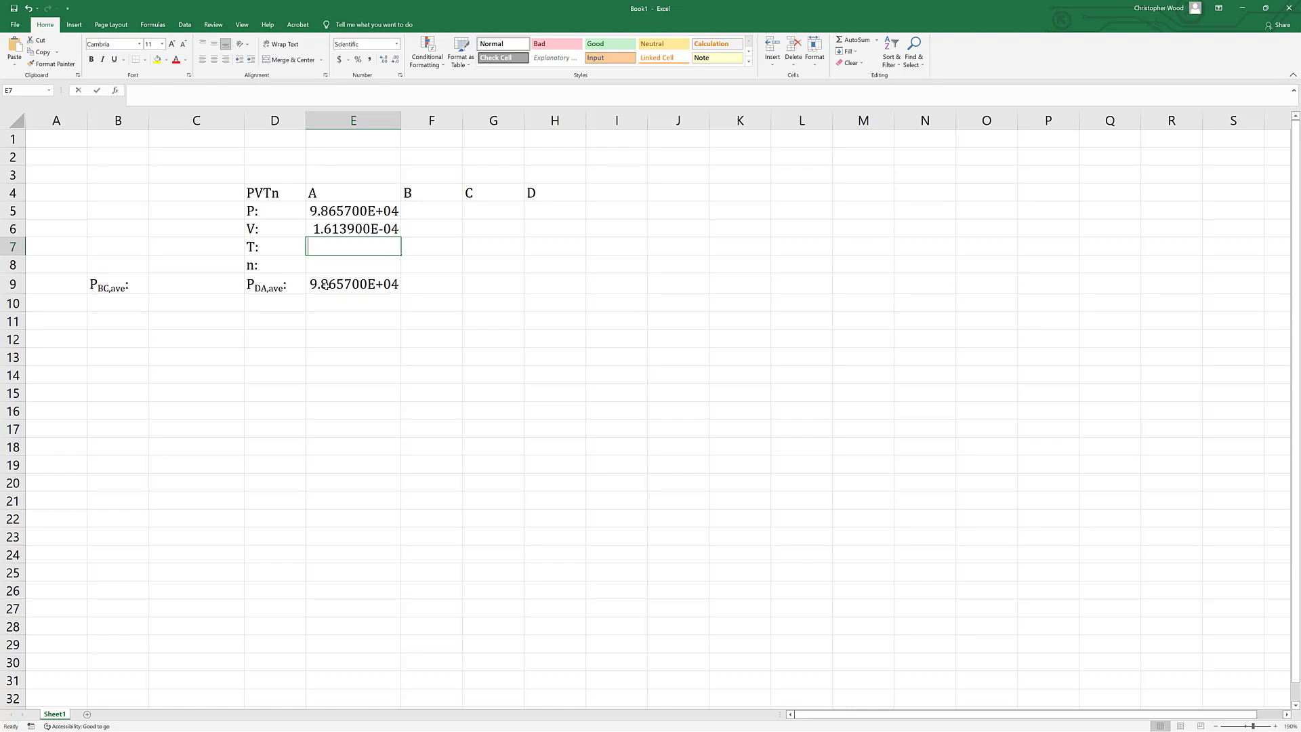
Enter 276.7491 in E7 as the temperature of state A.
text(276)
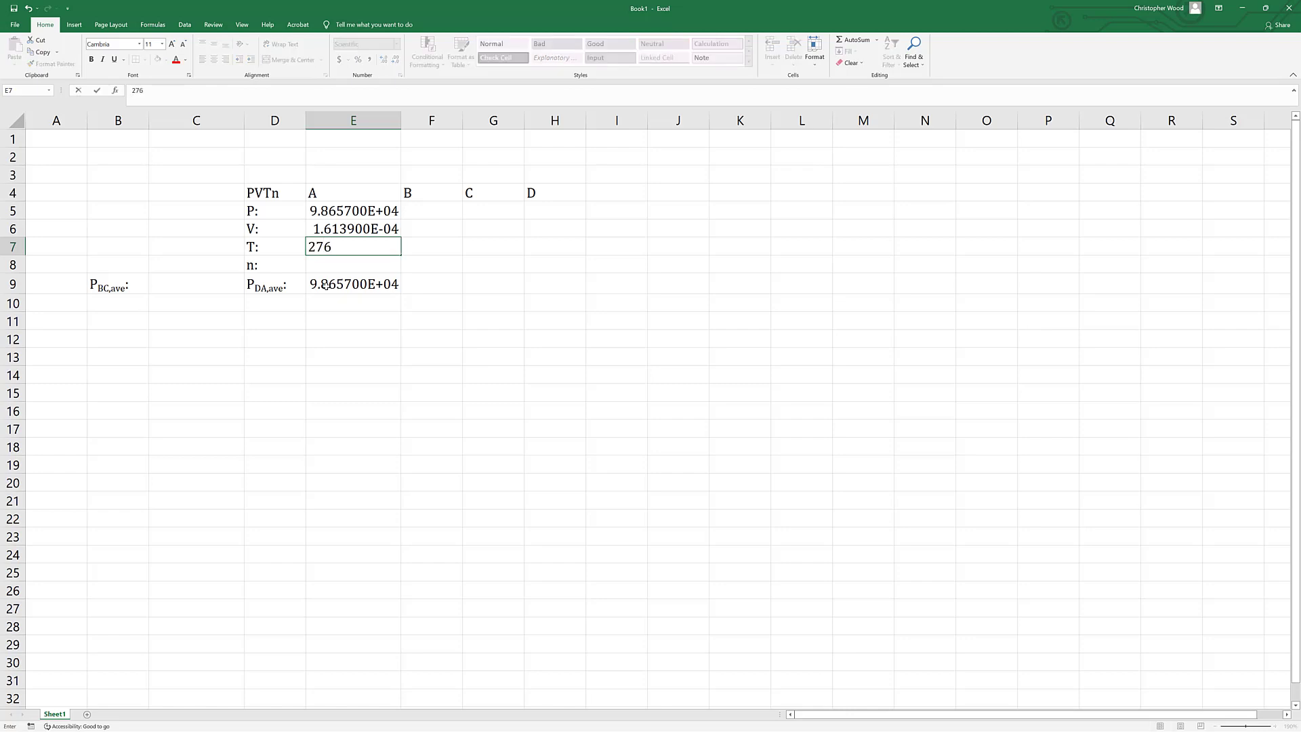
text(.7491)
key(Return)
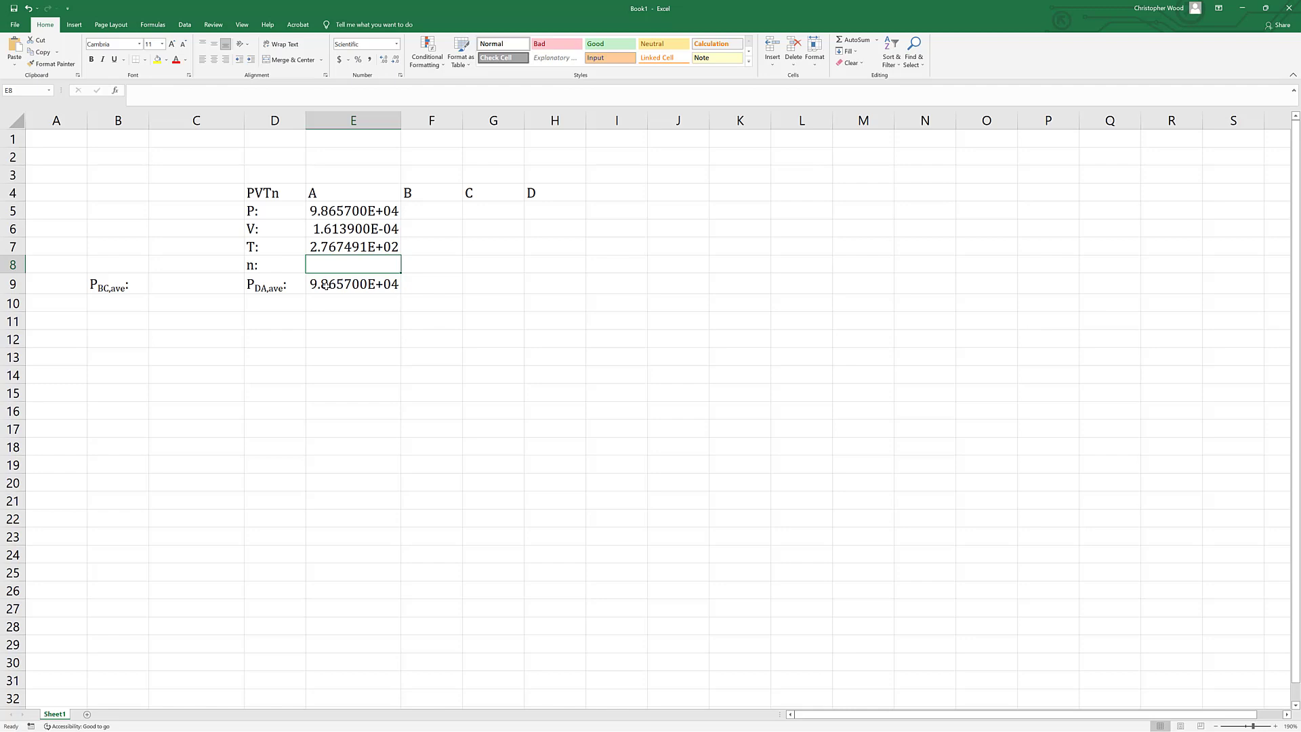
Calculate the moles of state A in E8 from the ideal gas law with the formula =E5*E6/E7/8.314.
text(=)
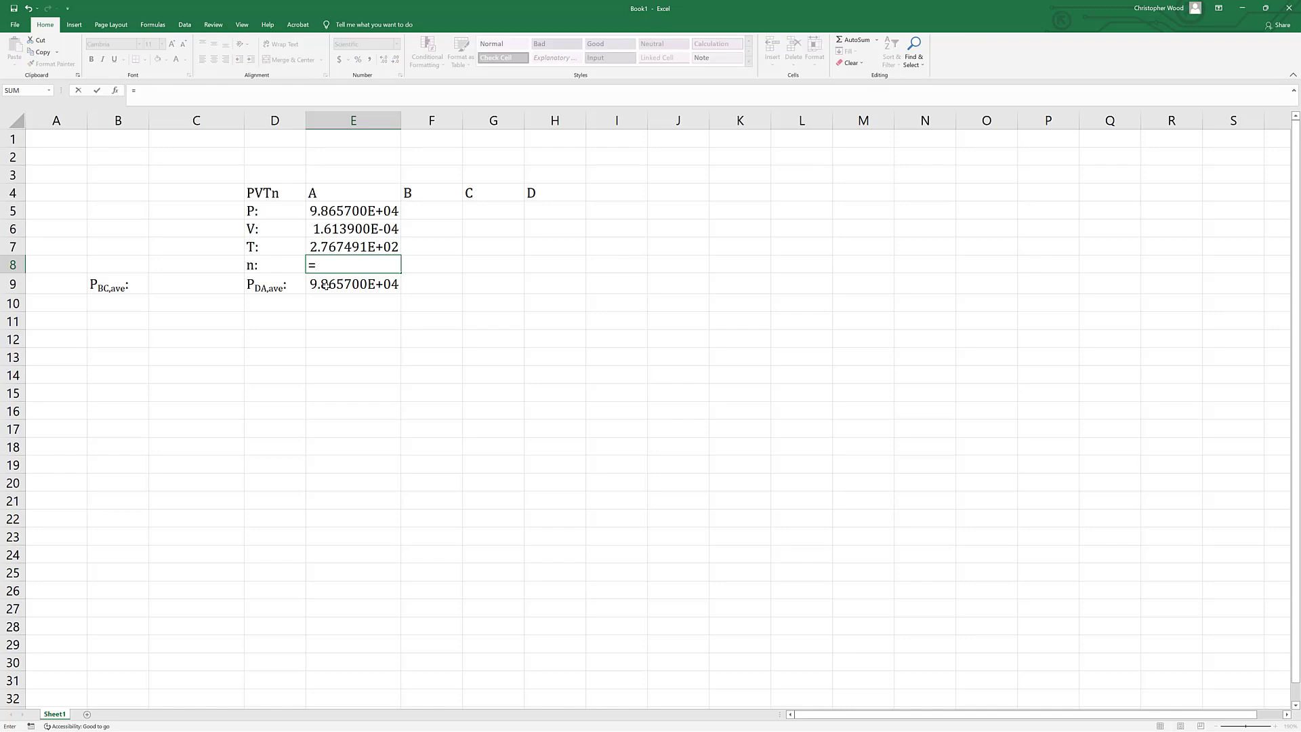
click(337, 210)
text(*)
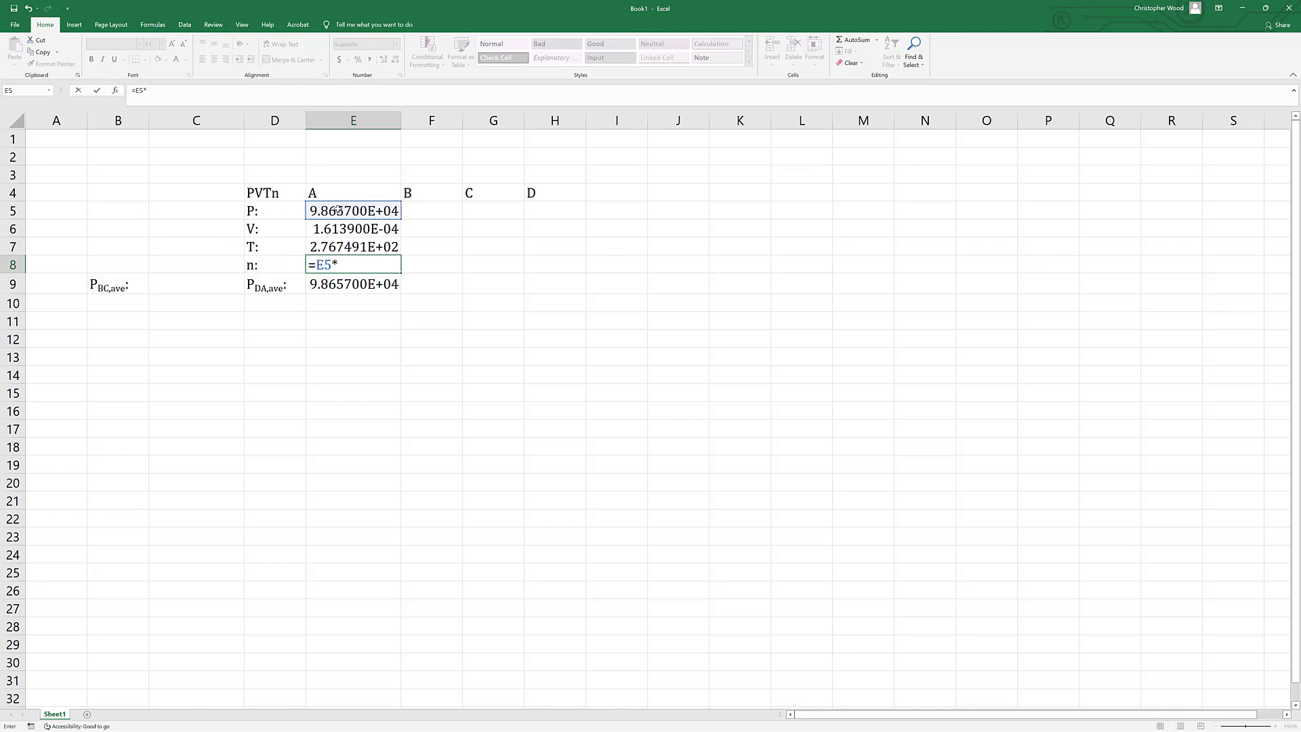
click(348, 227)
text(/)
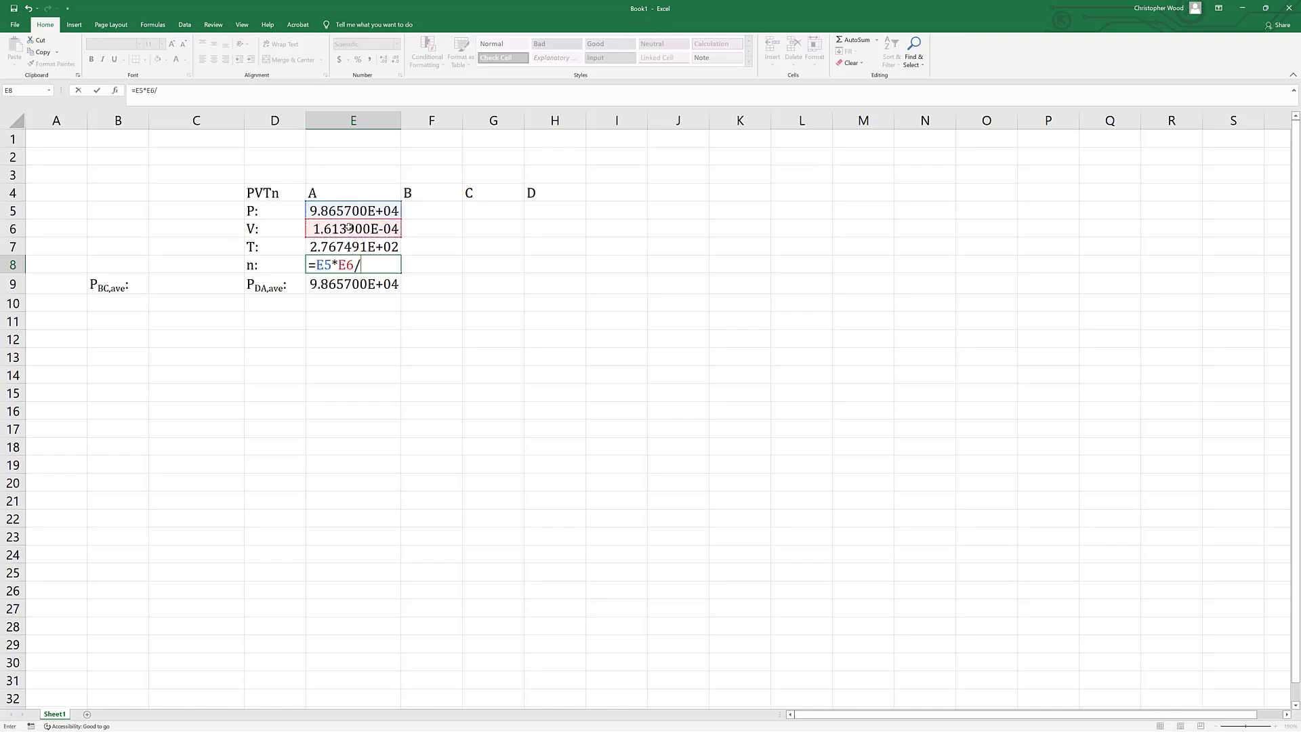
click(338, 246)
text(/)
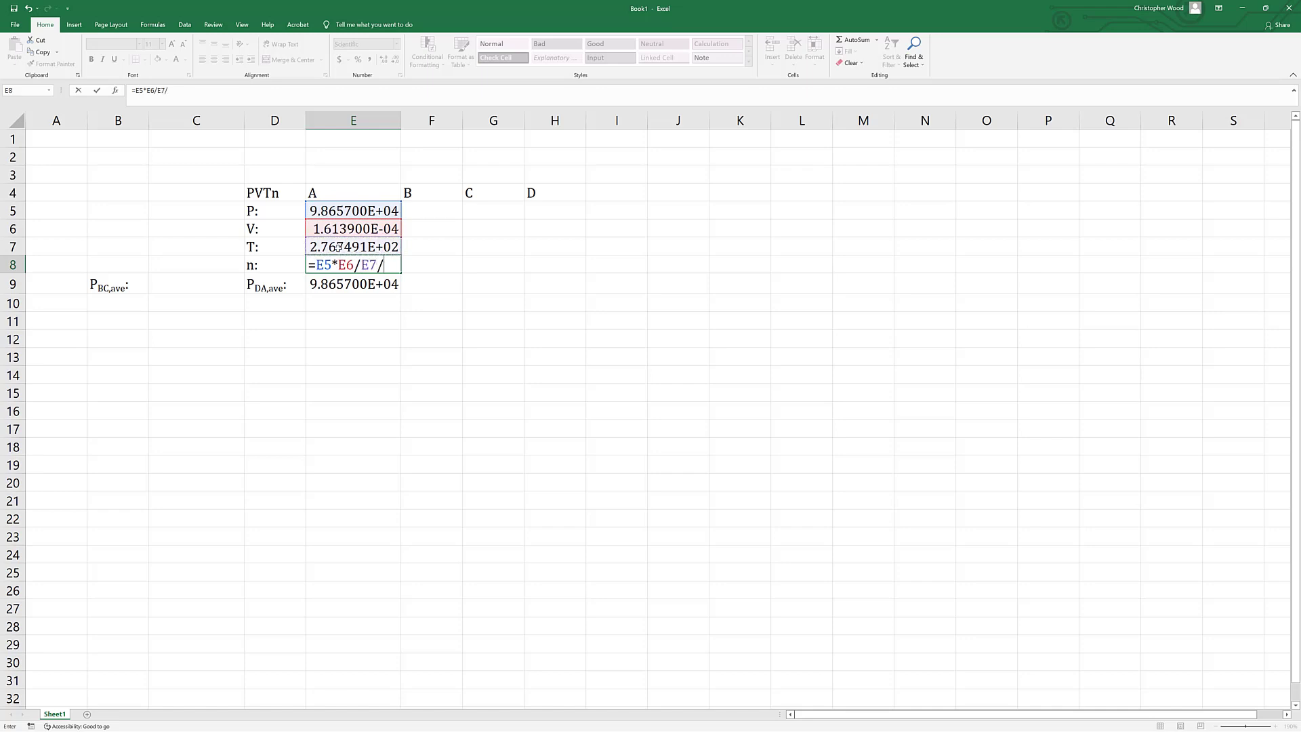
text(8.314)
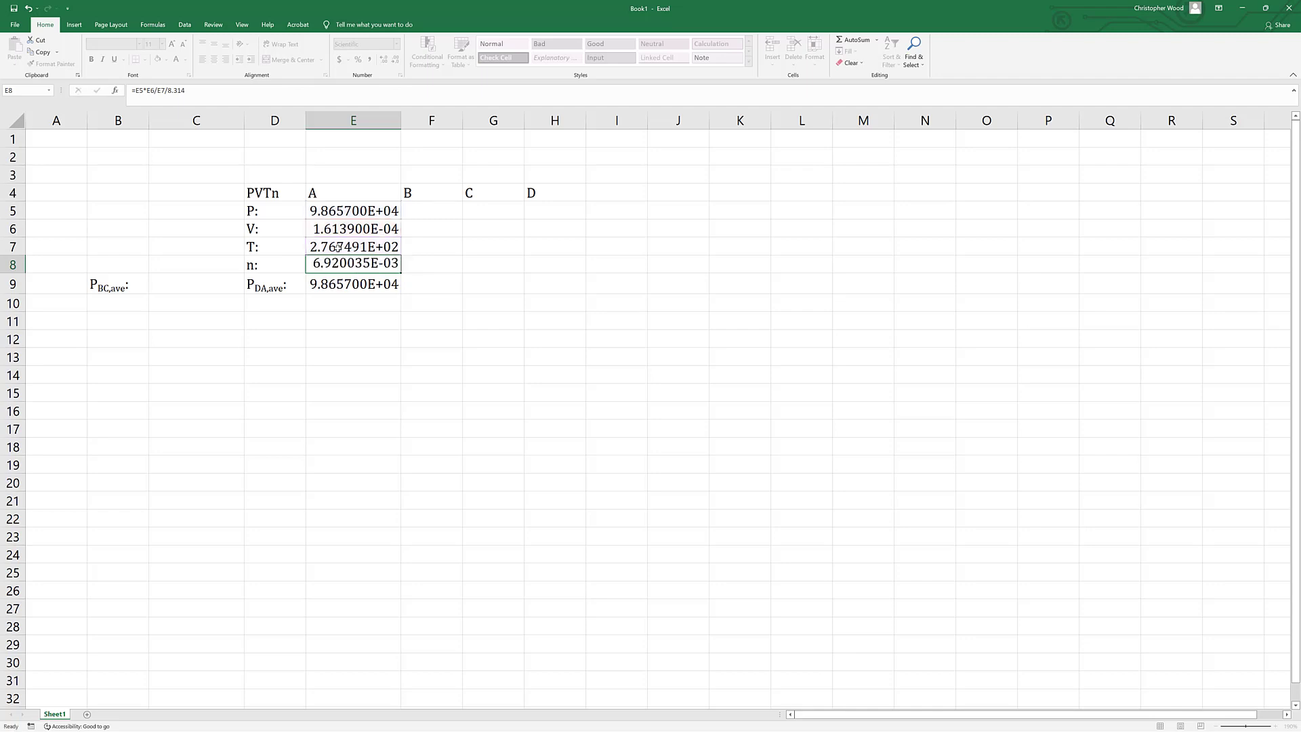
key(ctrl+Return)
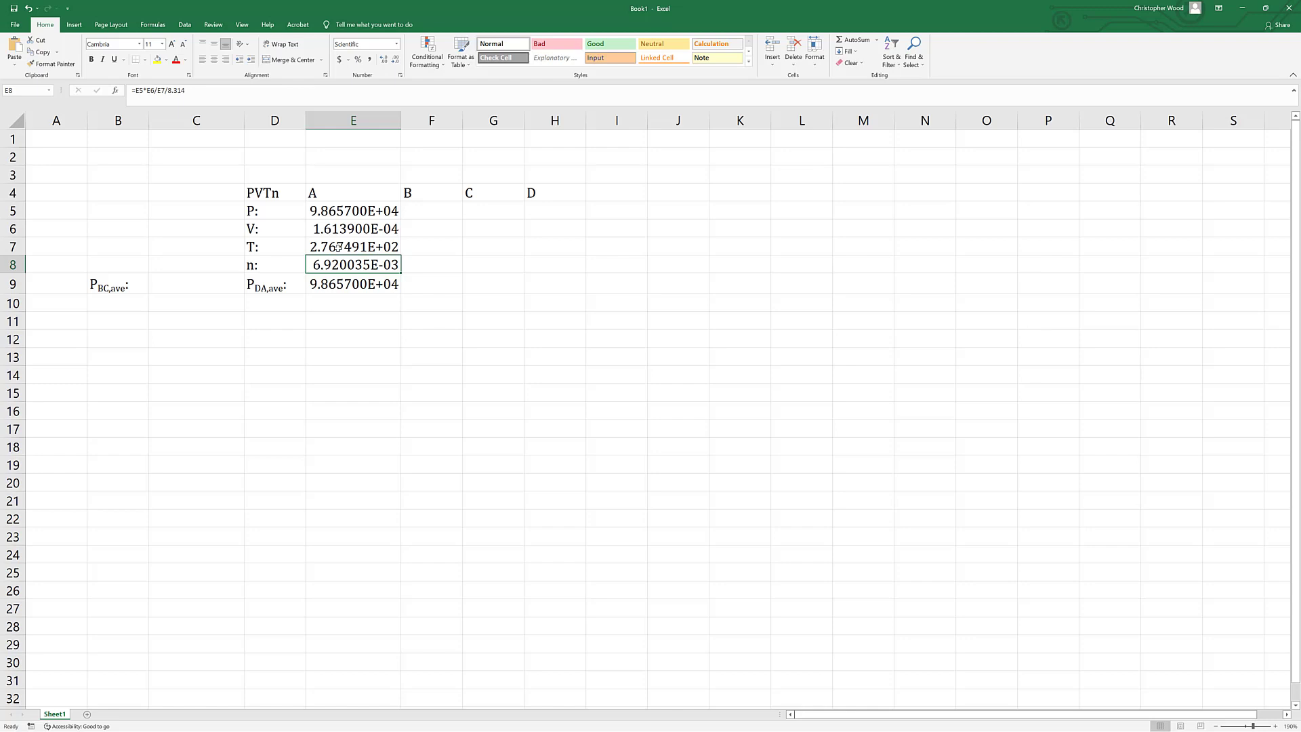
Enter 101230 in C9 as the average BC pressure.
key(Left)
key(Left)
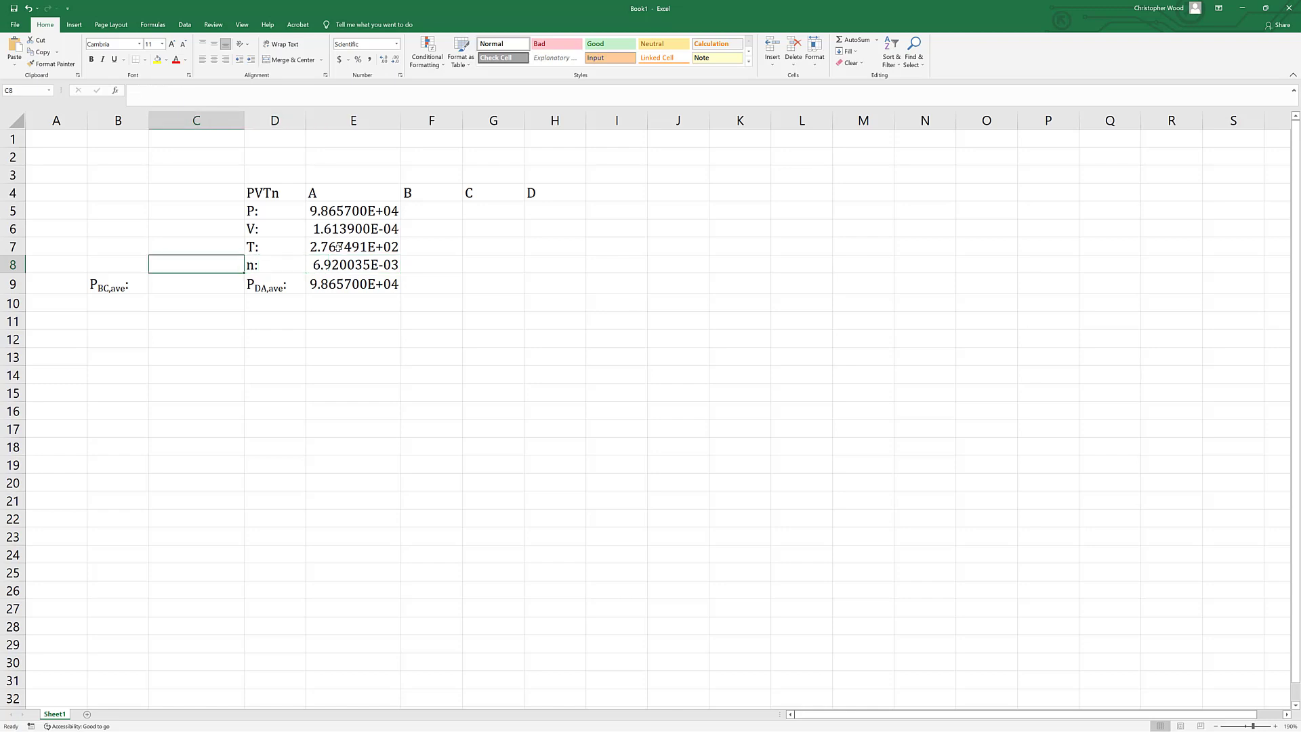
key(Down)
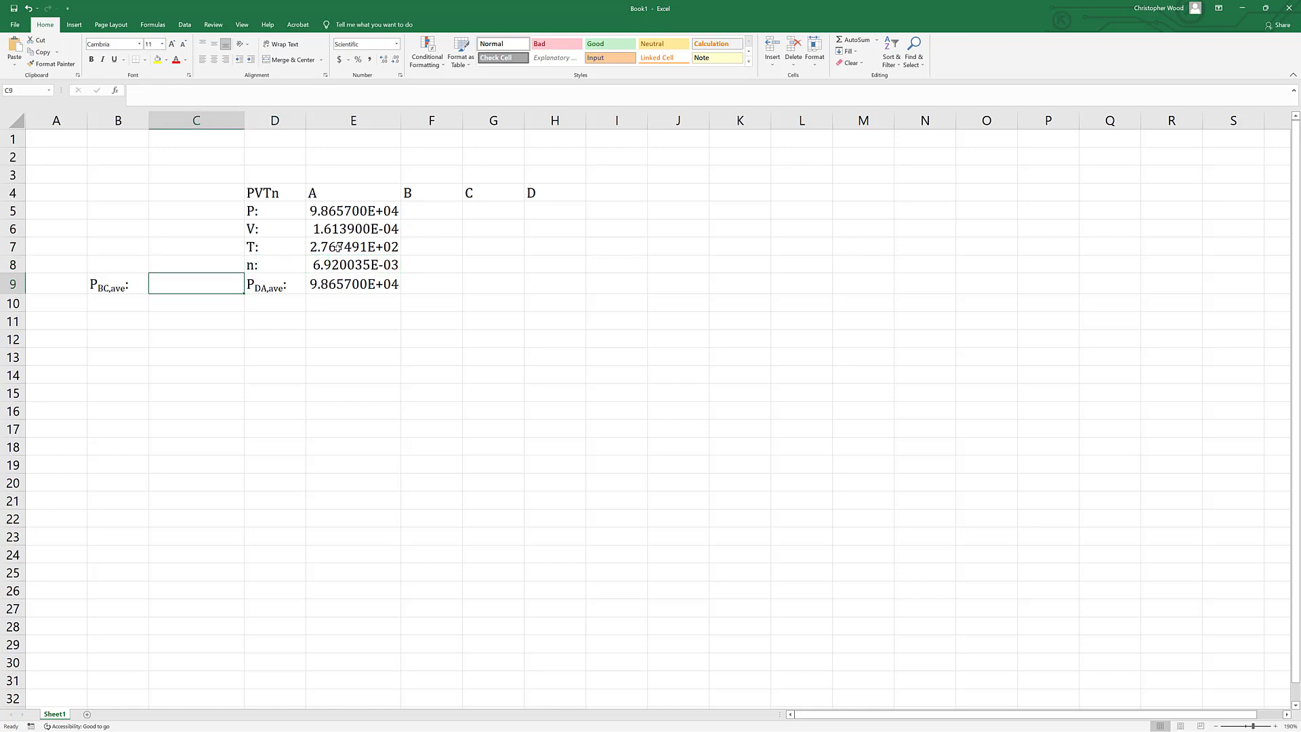
text(101230)
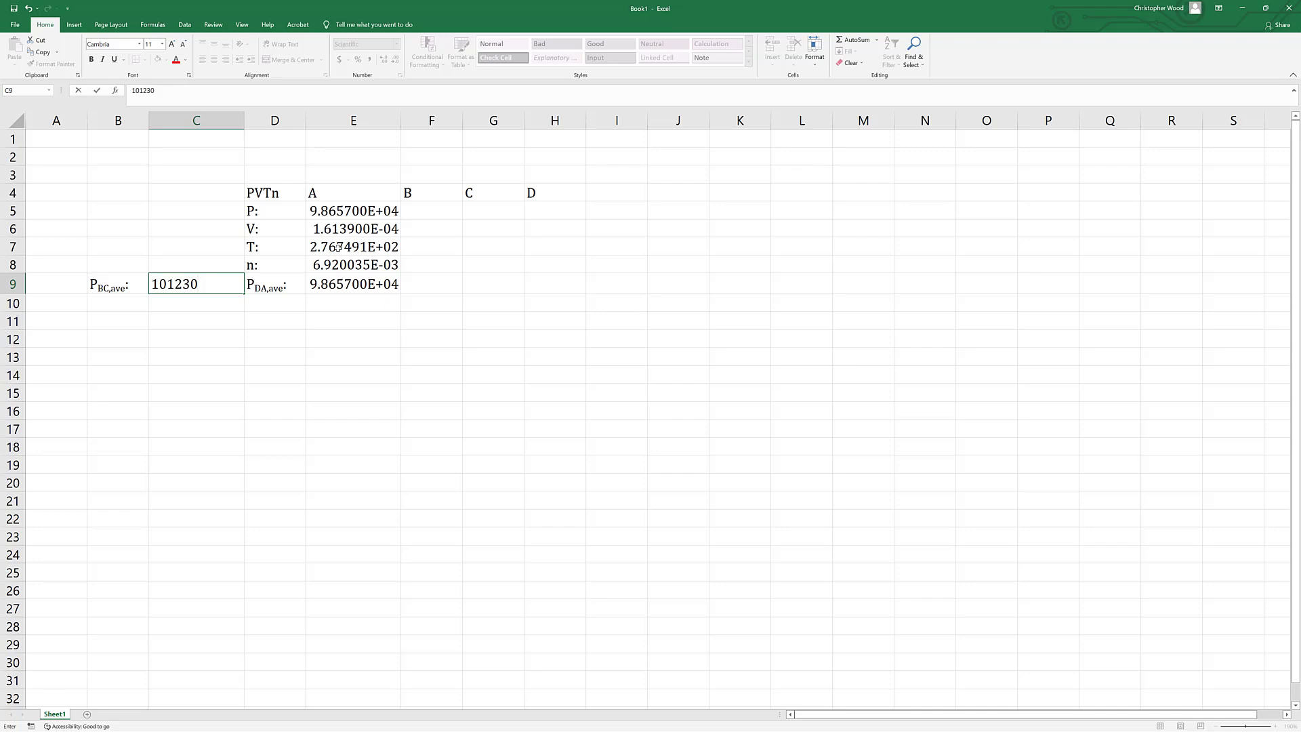
key(Return)
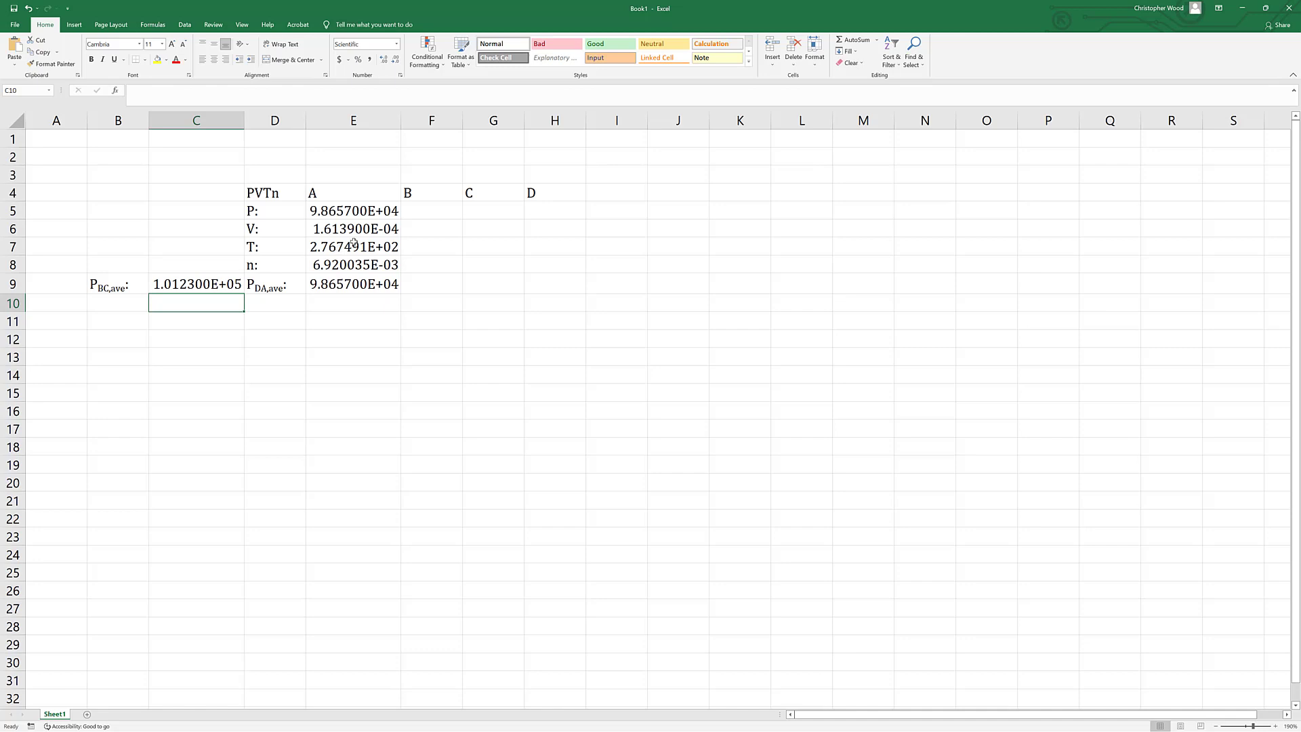
Set the pressure of state B in F5 equal to the average BC pressure with the formula =C9.
click(420, 214)
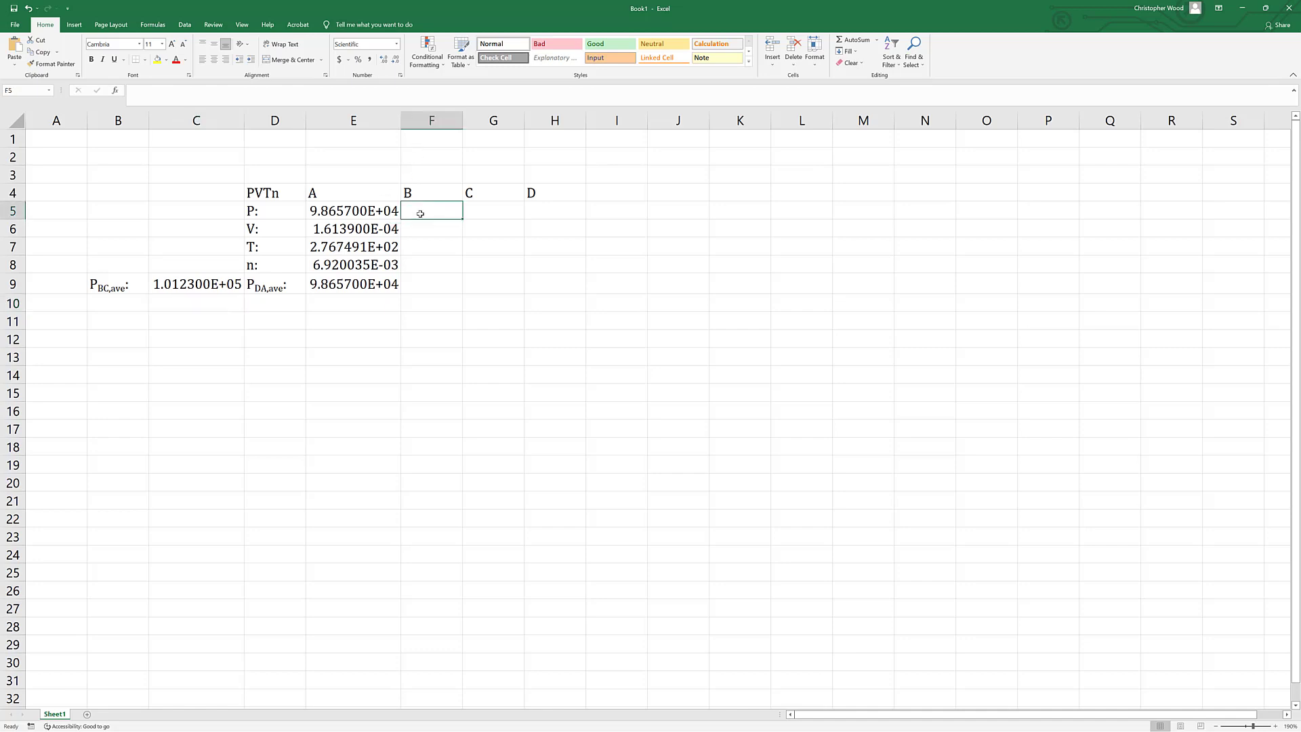
text(=)
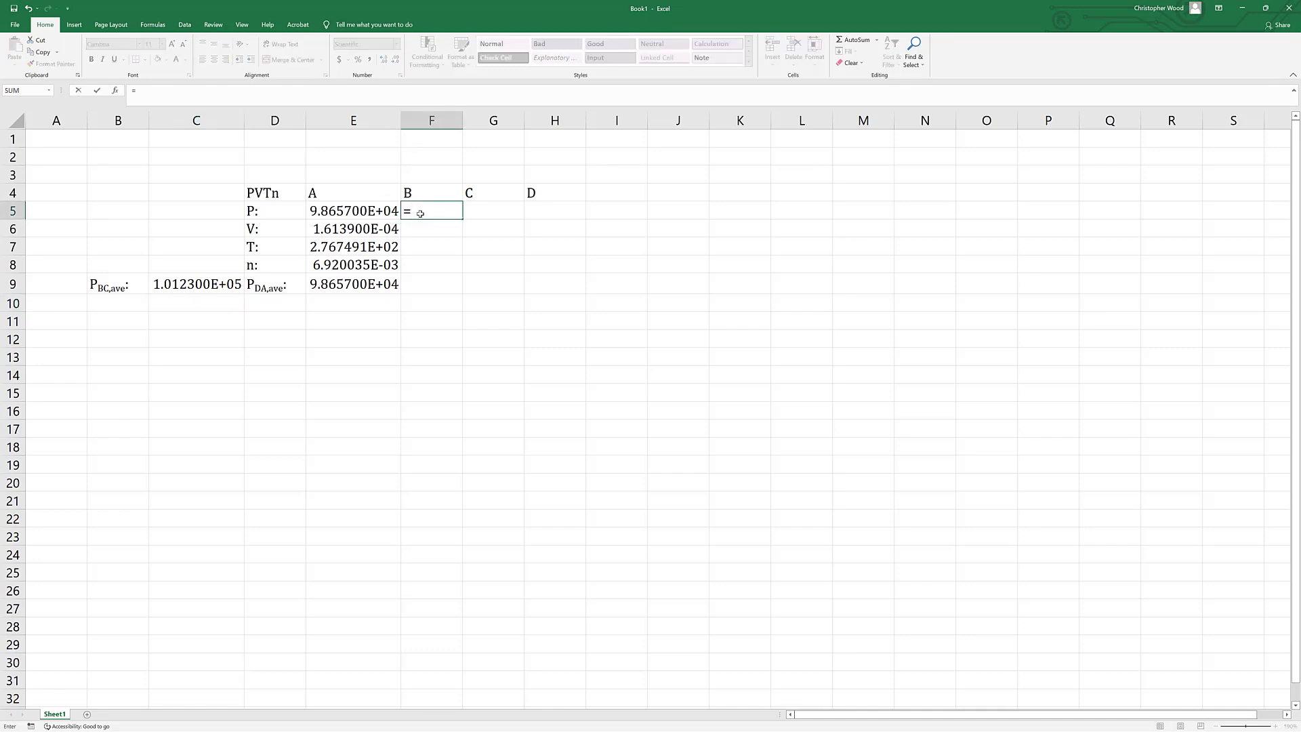
click(189, 280)
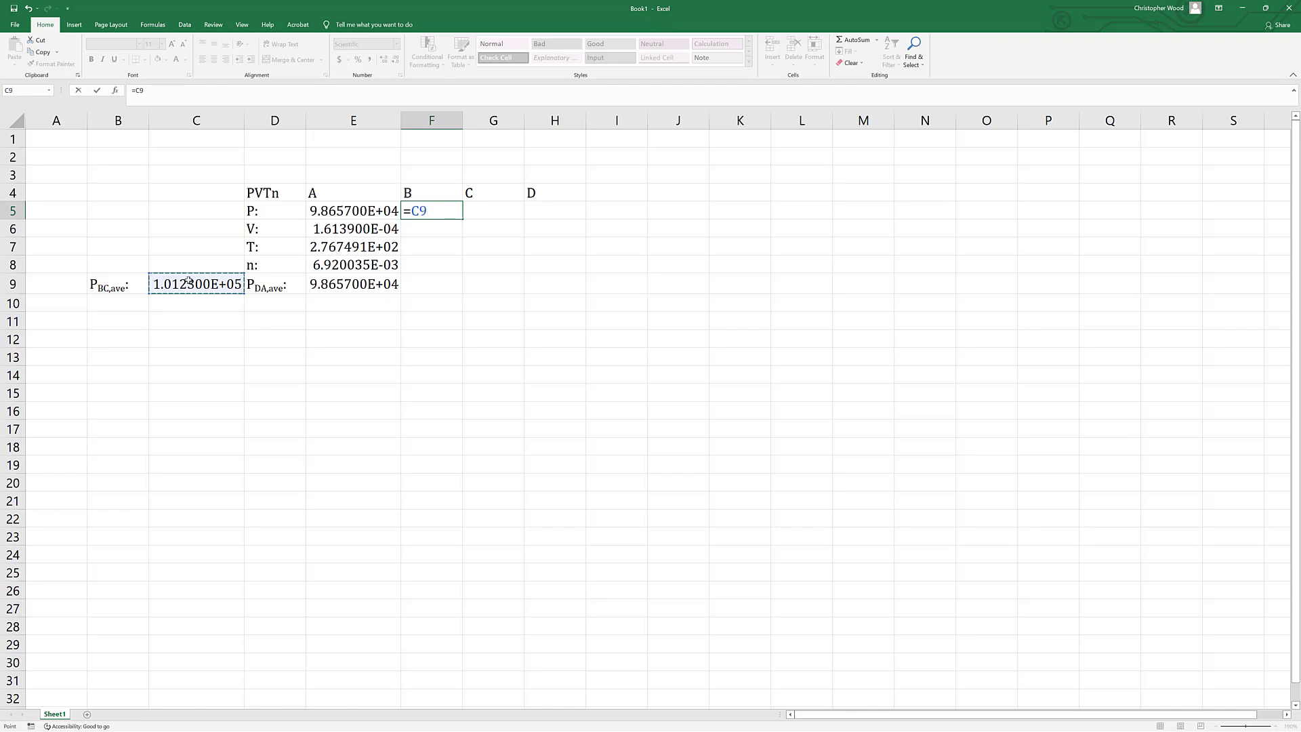
key(Return)
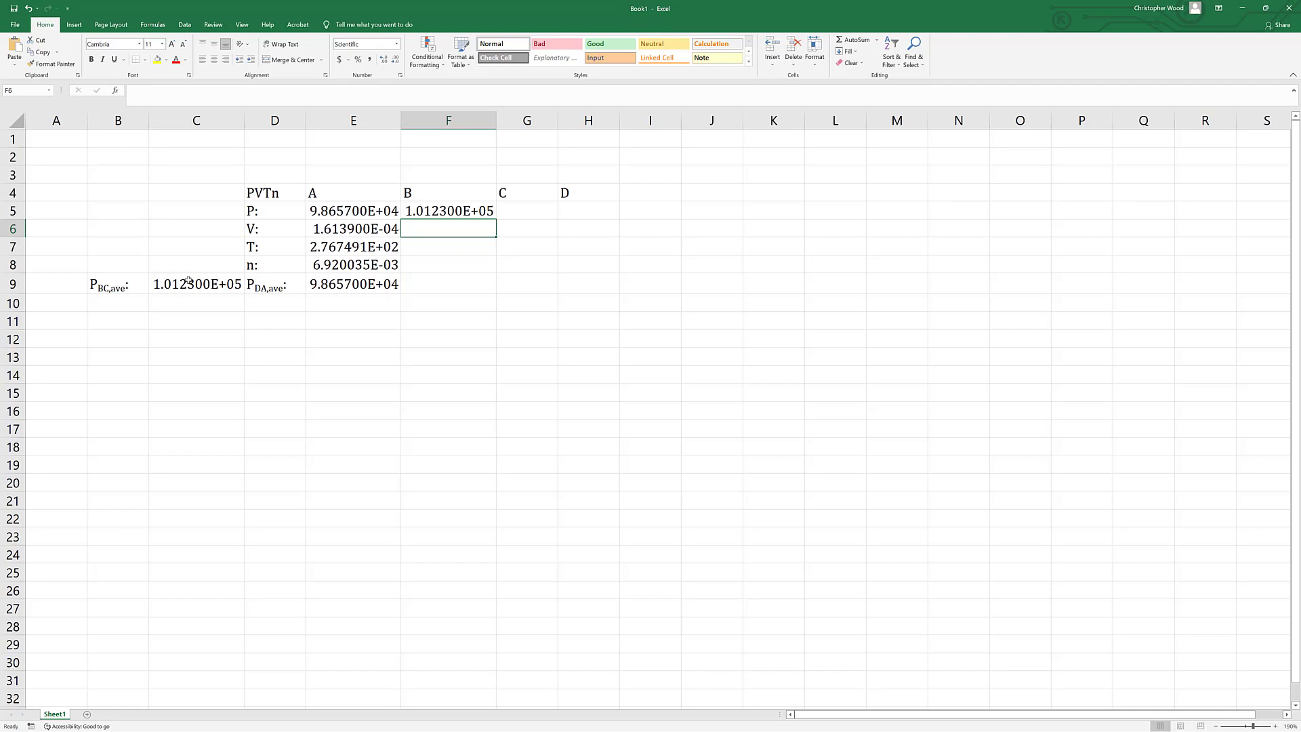
Enter 1.5413e-4 in F6 as the volume of state B and set its temperature in F7 equal to state A's with =E7.
text(1.)
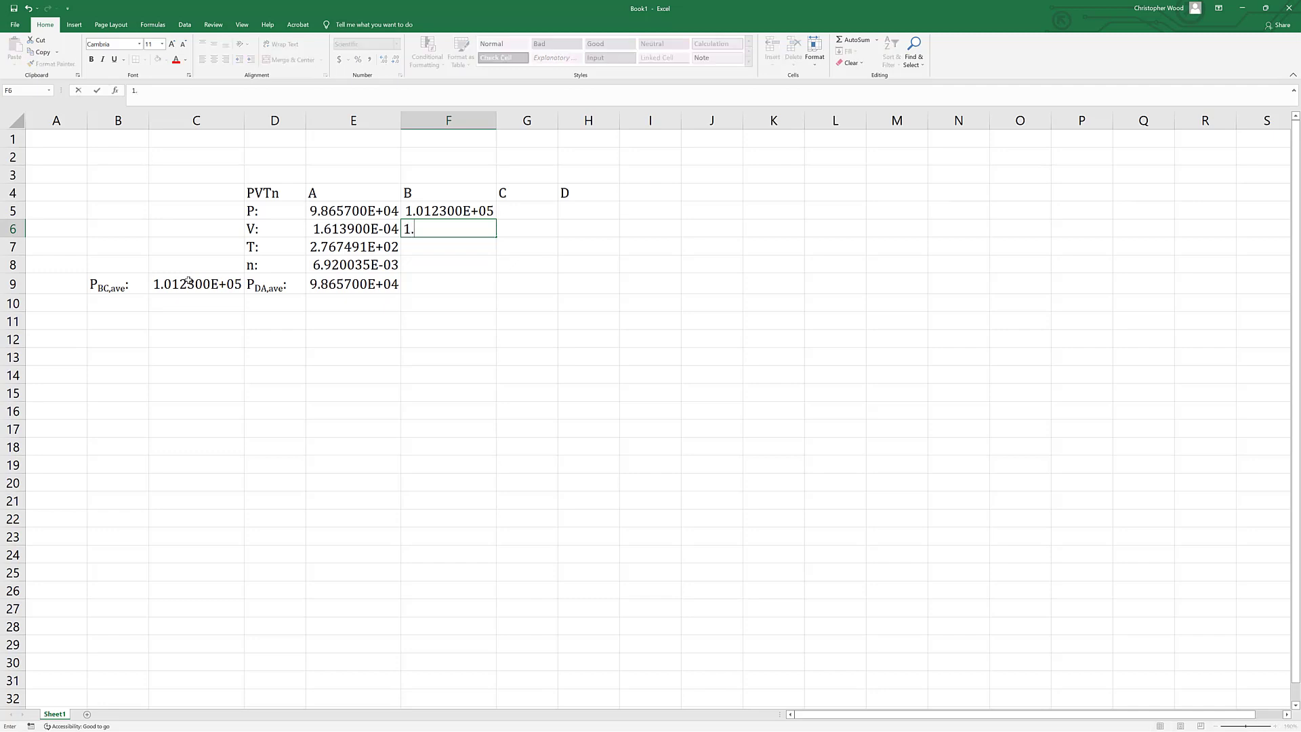
text(5413e-4)
key(Return)
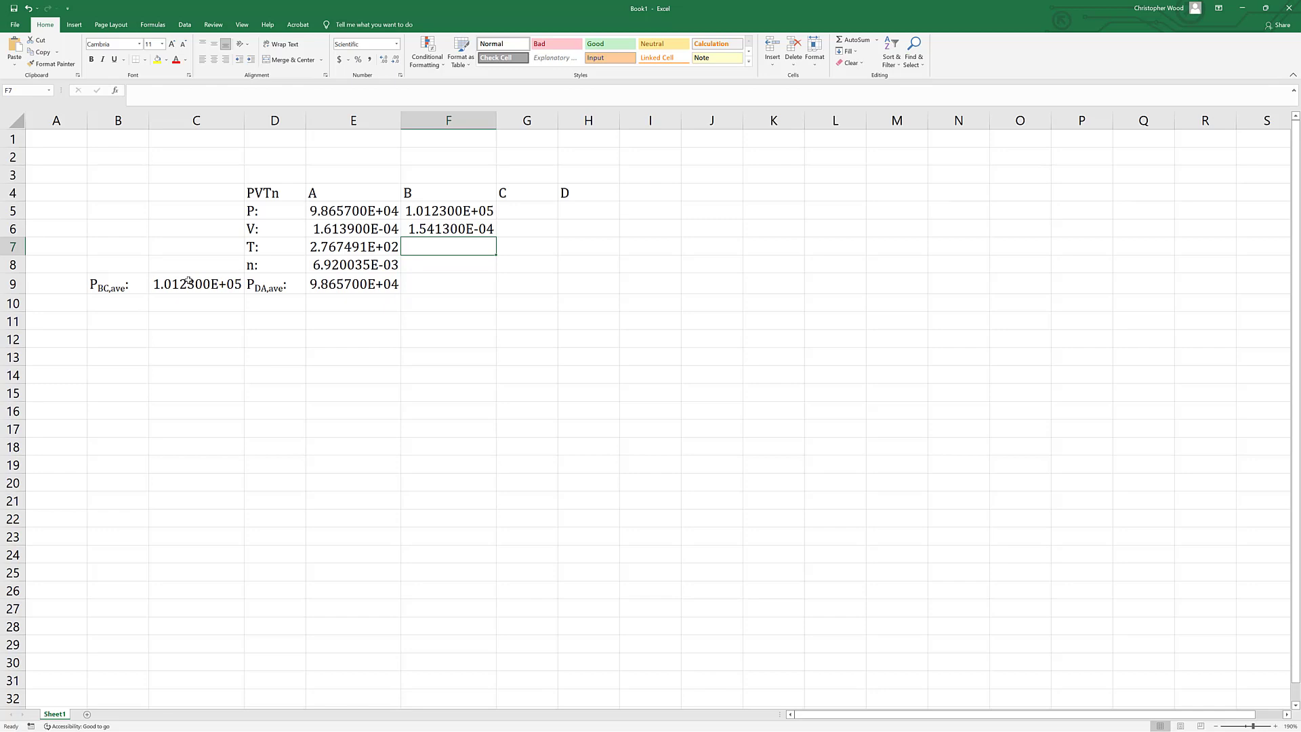
text(=)
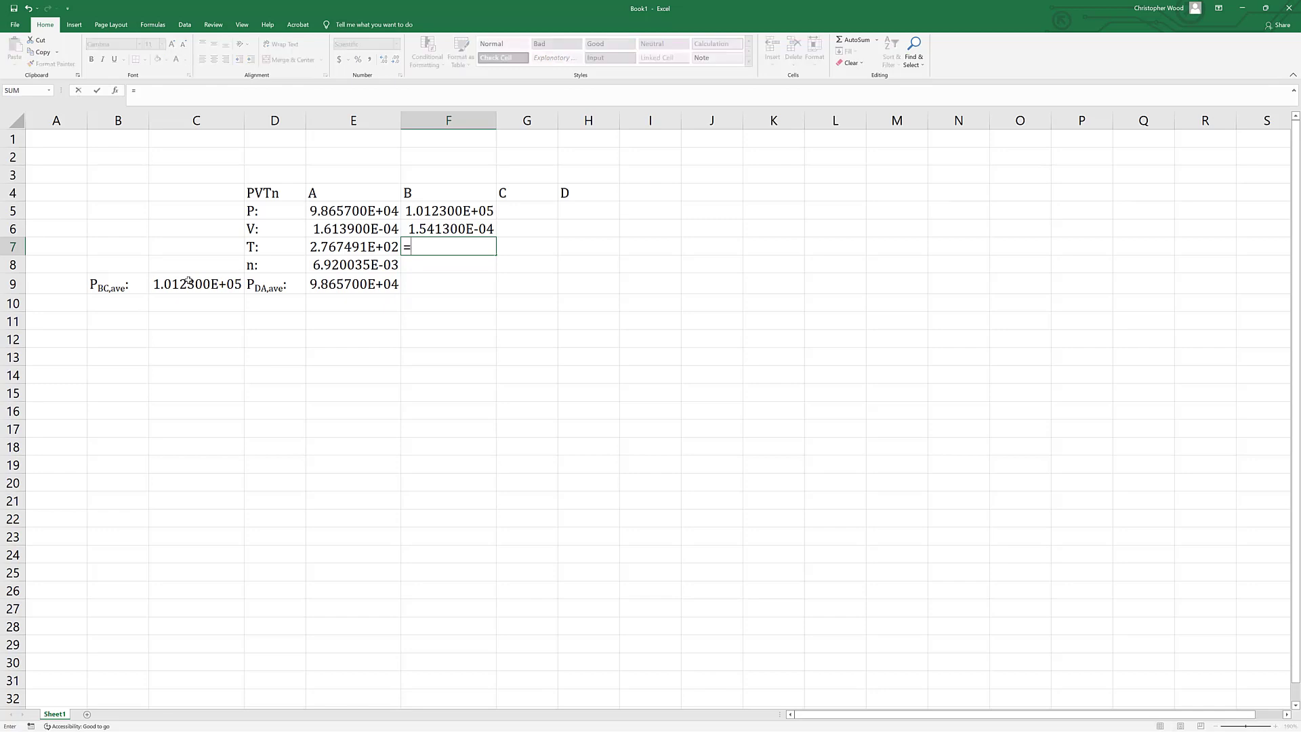
click(328, 242)
key(Return)
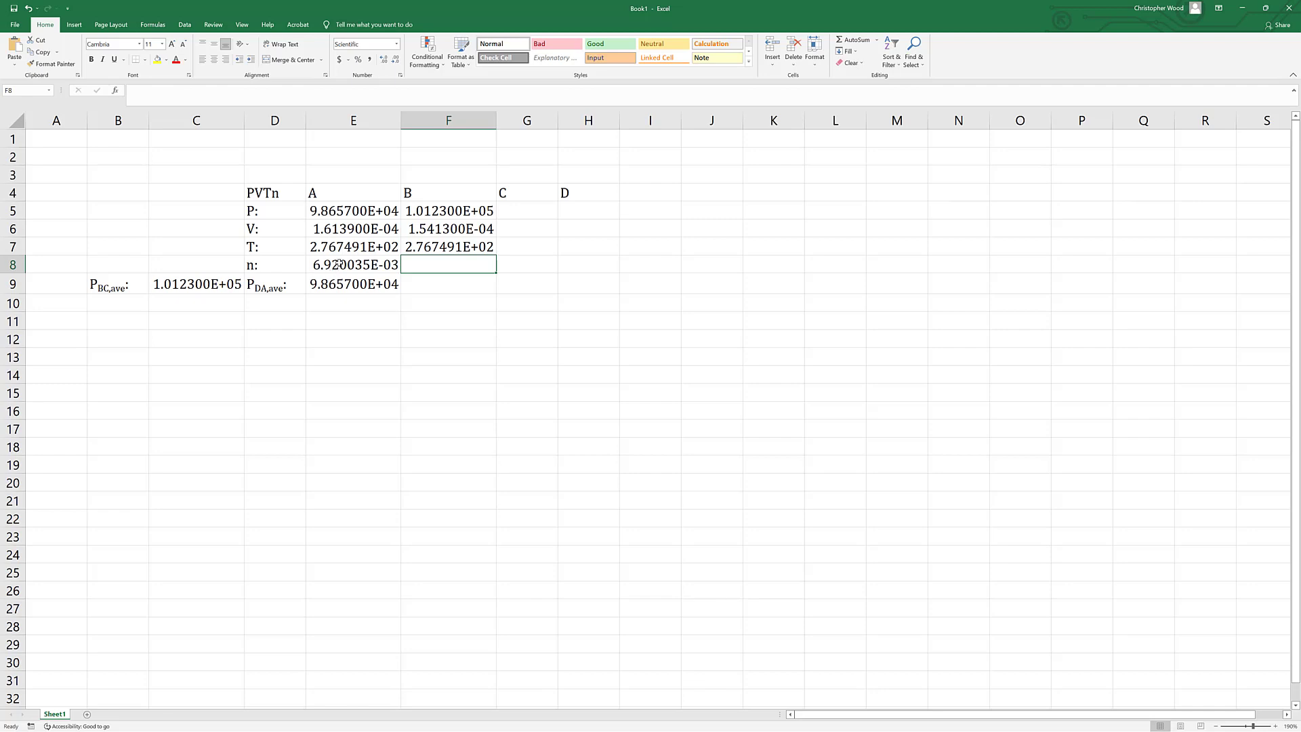
Fill the moles formula from E8 across F8:H8 for states B, C and D.
click(339, 263)
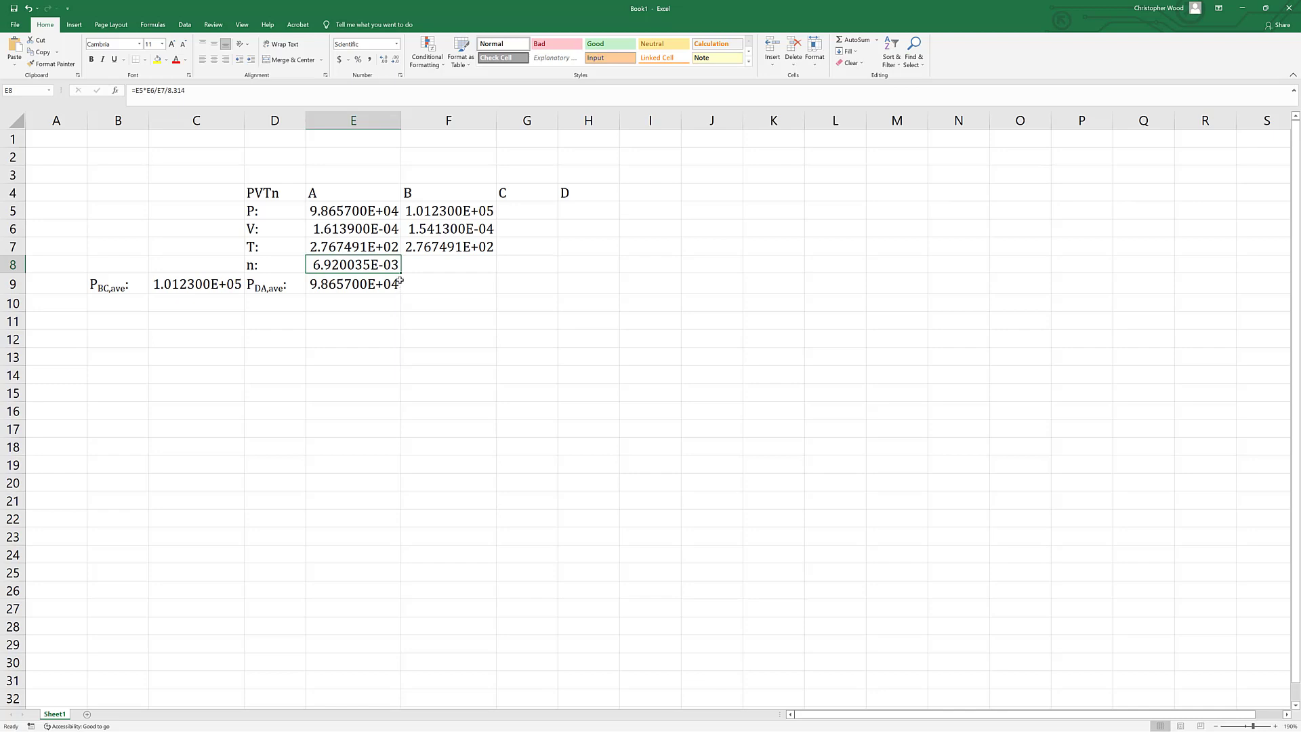
drag(400, 273, 601, 268)
key(Right)
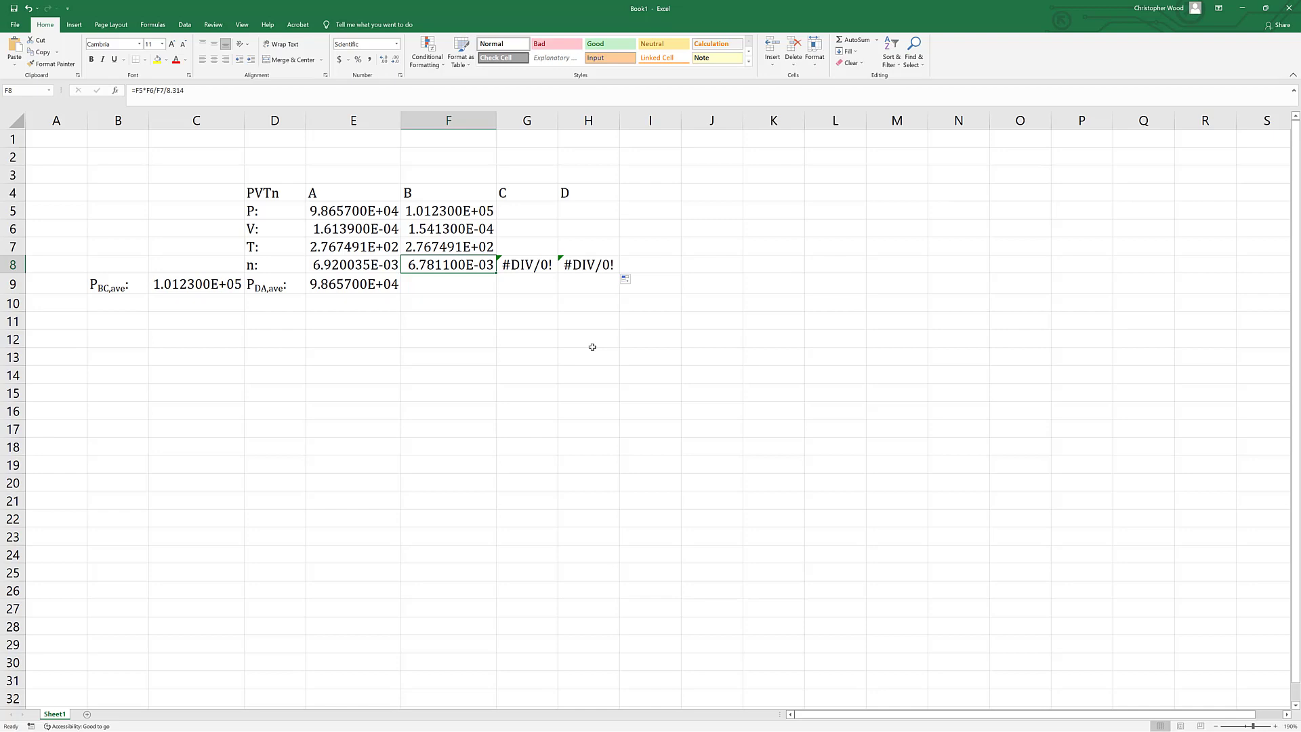
Set the pressure of state C in G5 equal to the average BC pressure with the formula =C9.
key(Right)
key(Up)
key(Up)
key(Up)
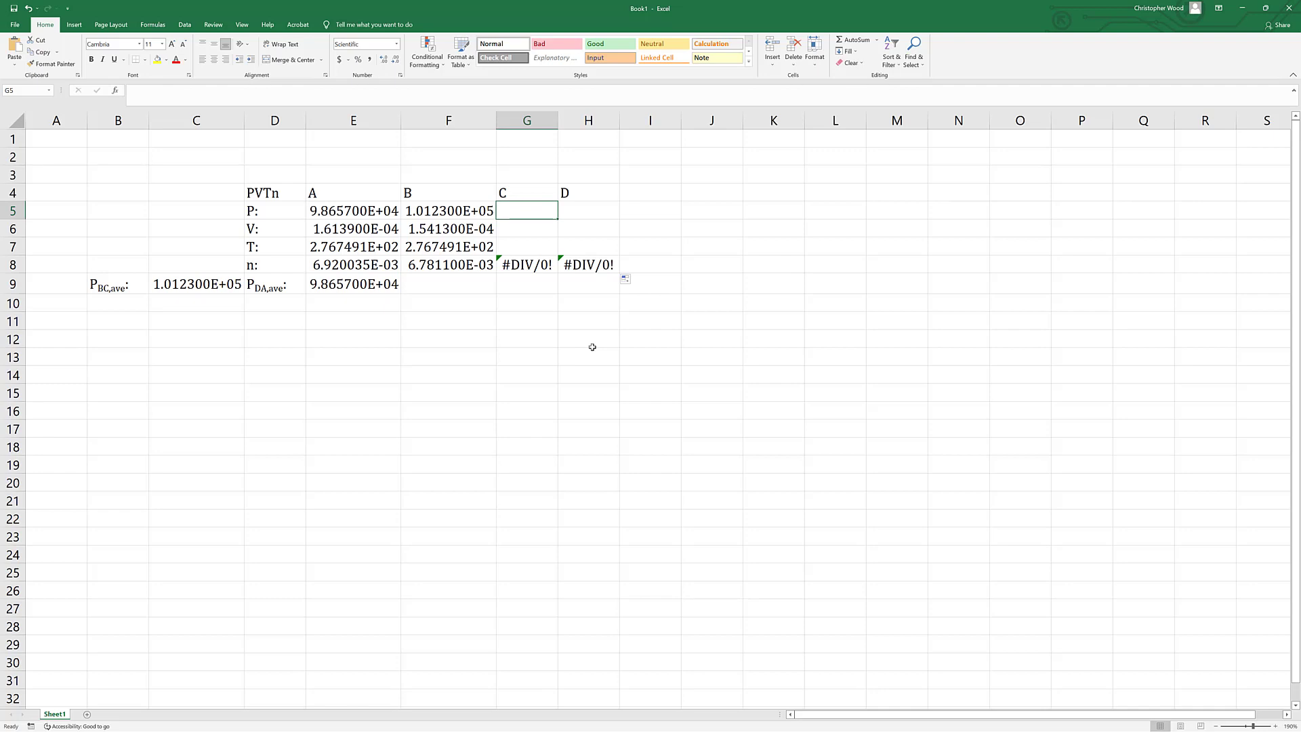
text(=)
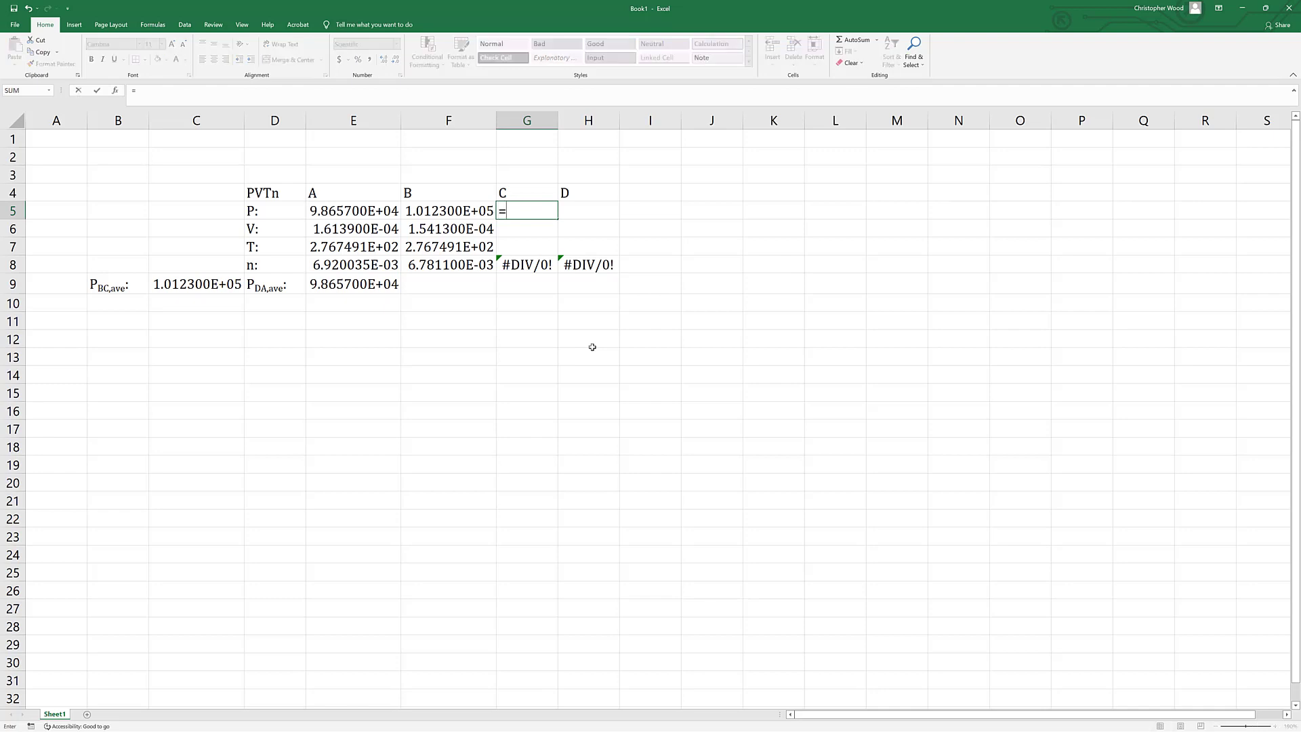
click(180, 287)
key(Return)
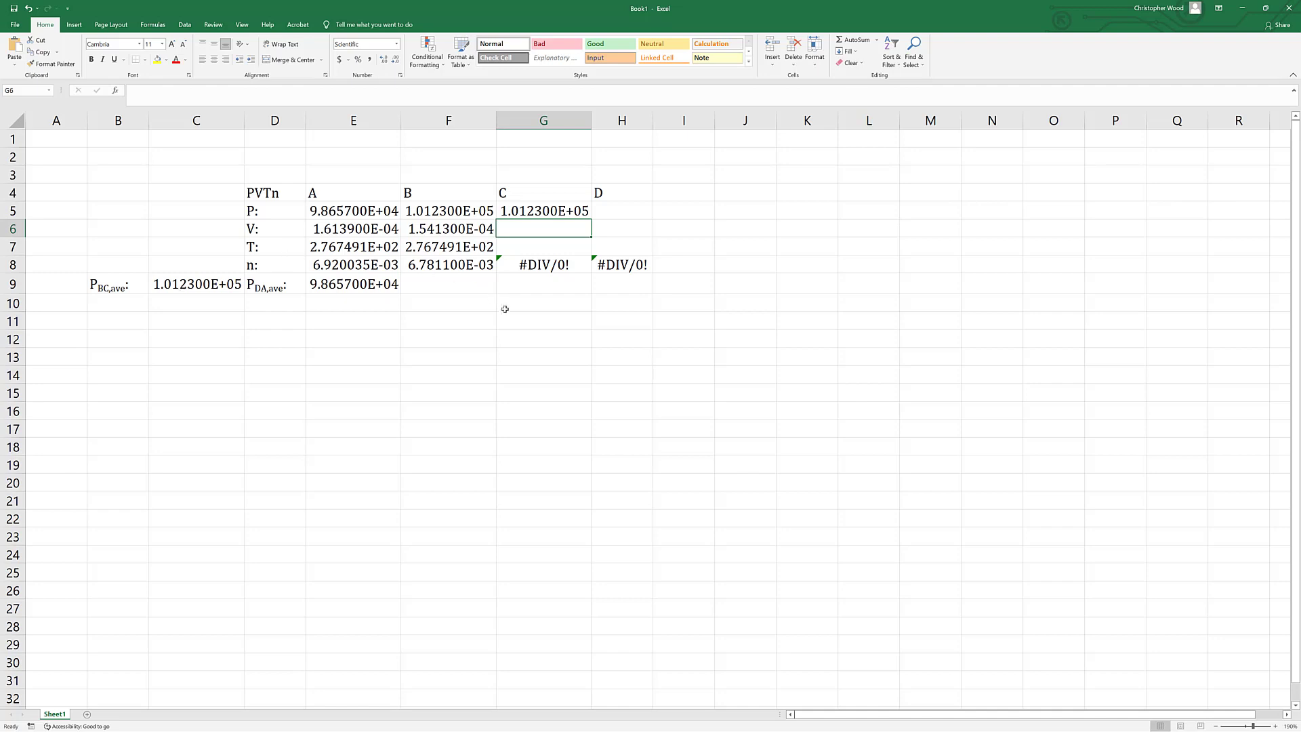
Enter 1.9768e-4 in G6 as the volume and 334.0126 in G7 as the temperature of state C.
text(1.97)
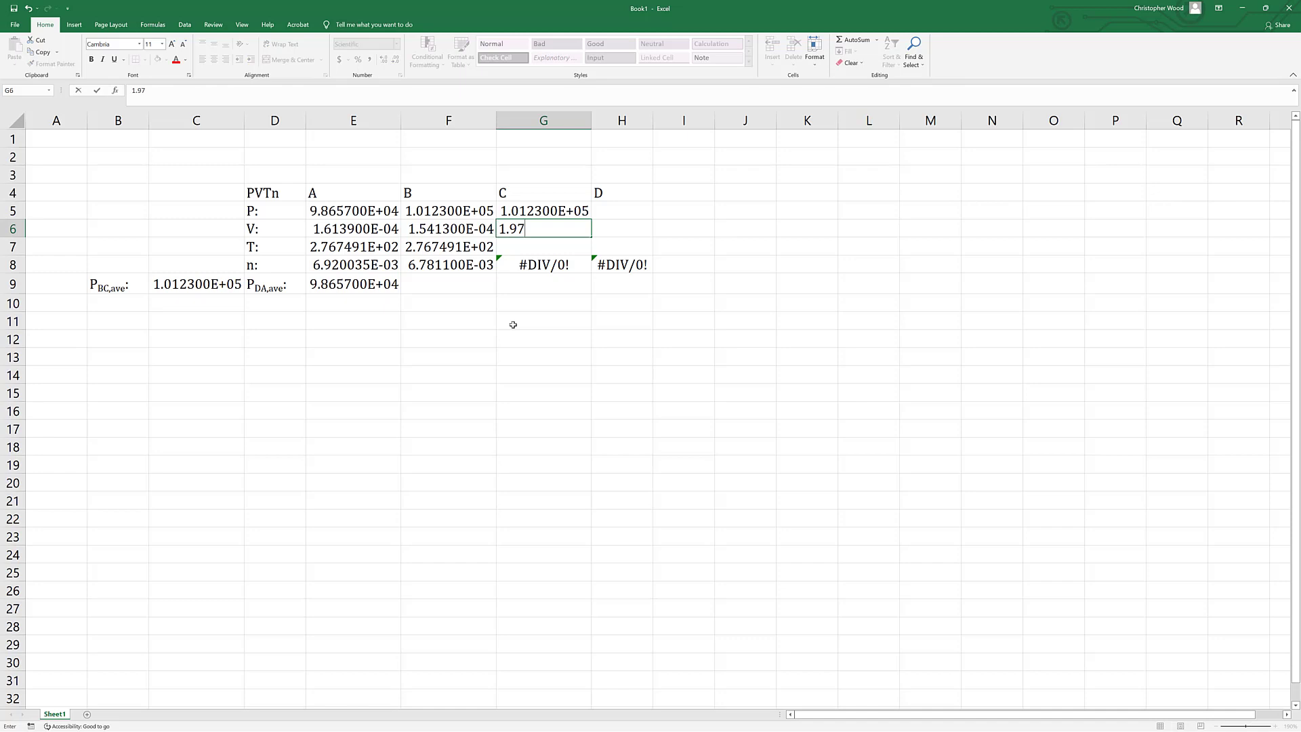
text(68e-4)
key(Return)
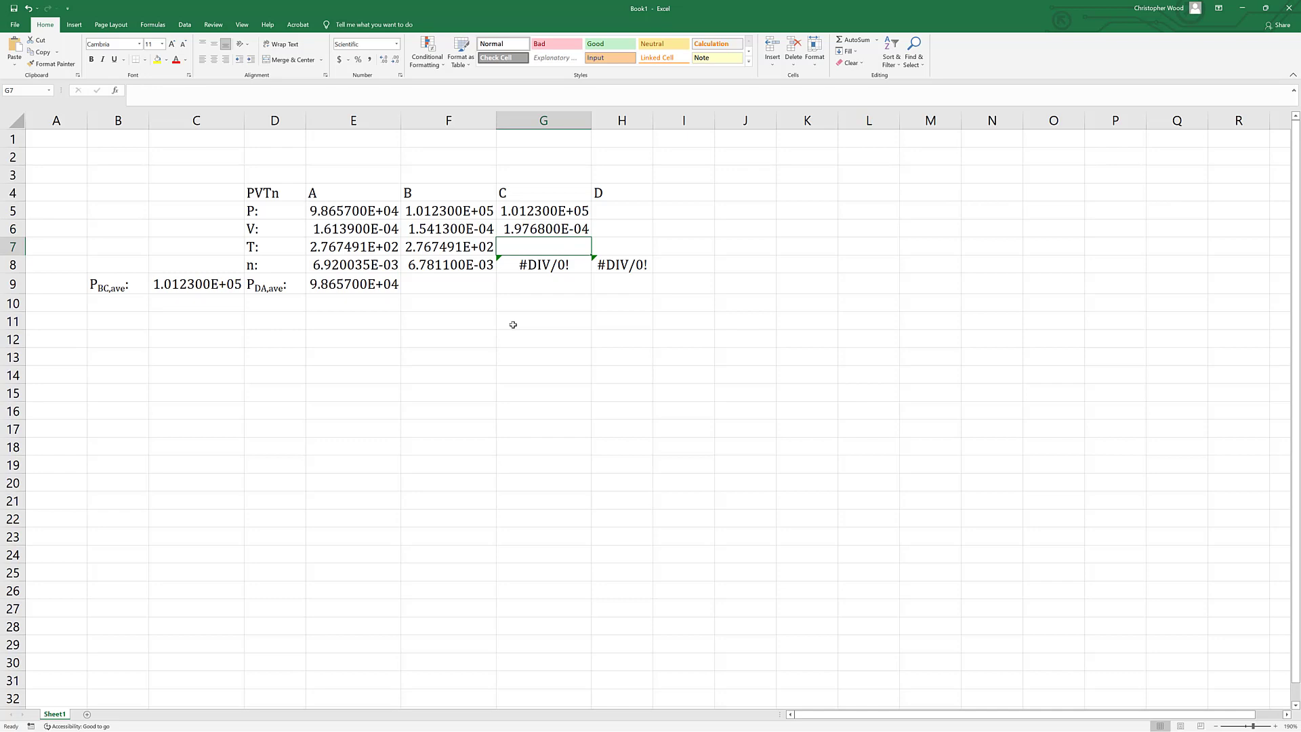
text(334)
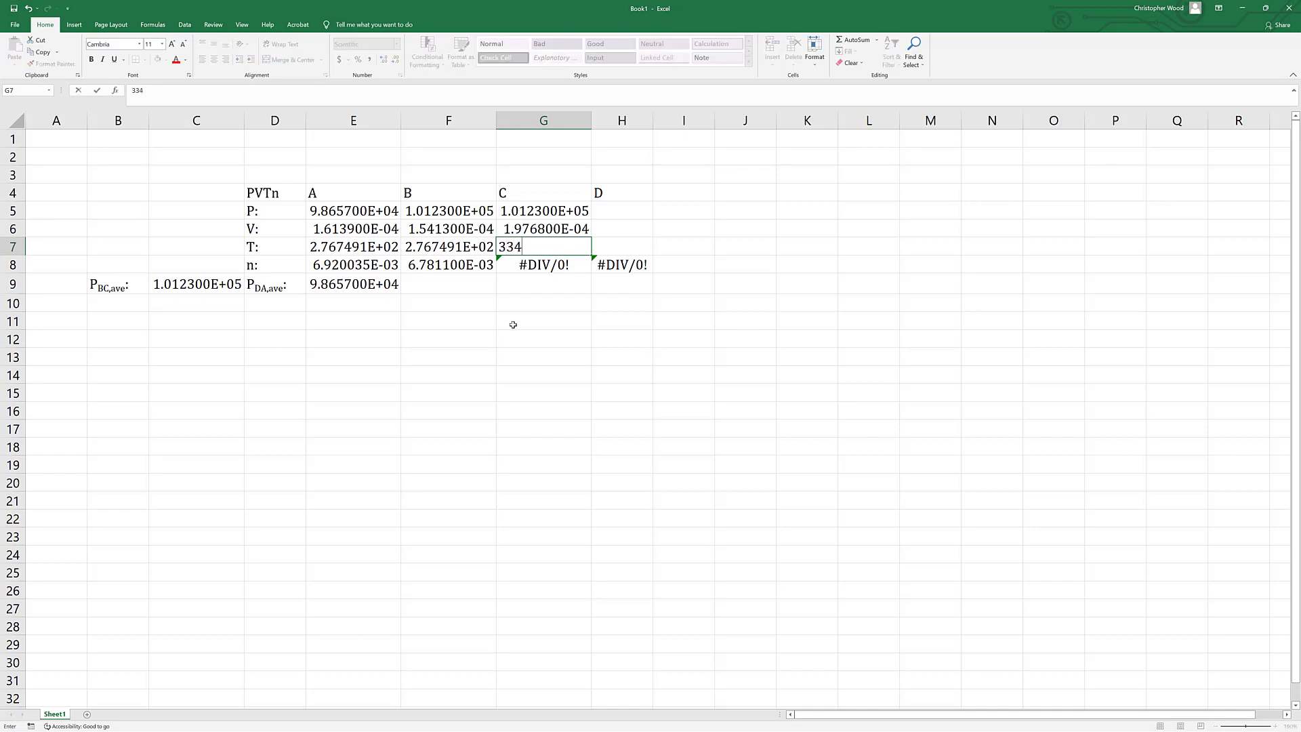
text(.0126)
key(Return)
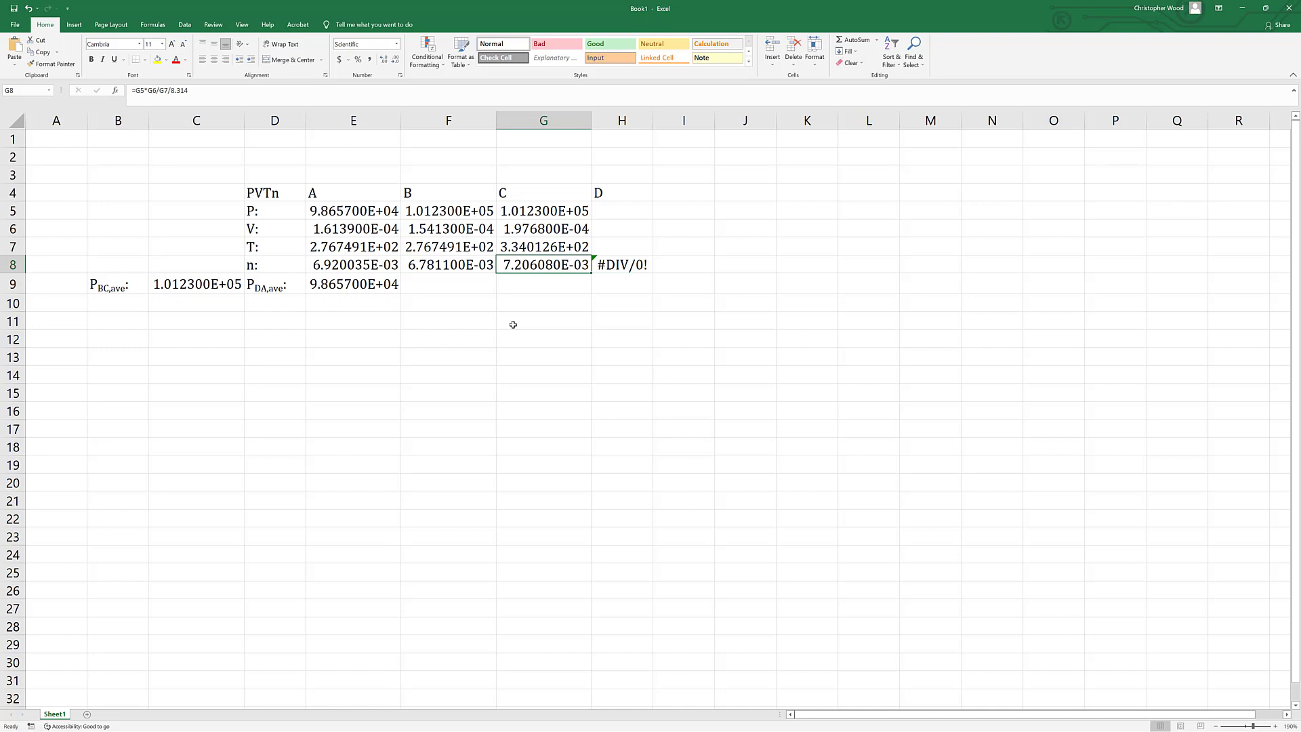
Set the pressure of state D in H5 equal to the average DA pressure with the formula =E9.
key(Up)
key(Up)
key(Up)
key(Right)
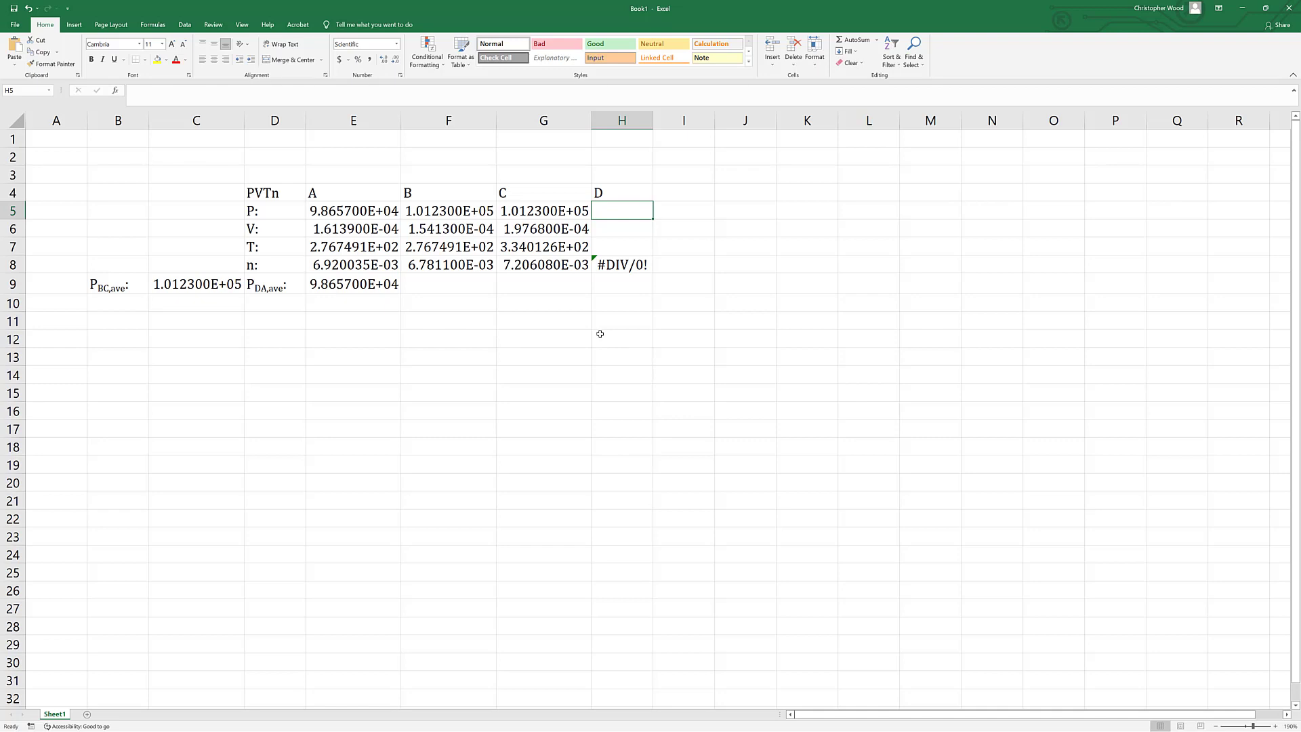
text(=)
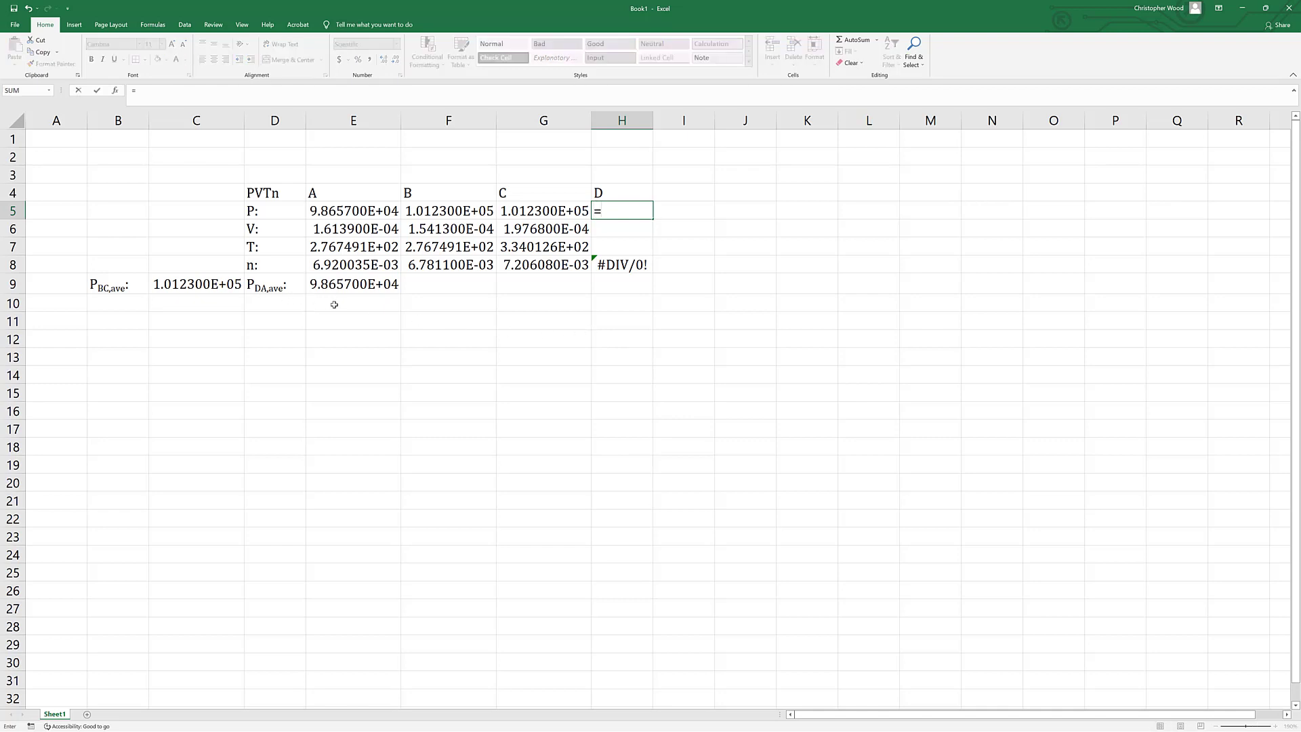
click(345, 285)
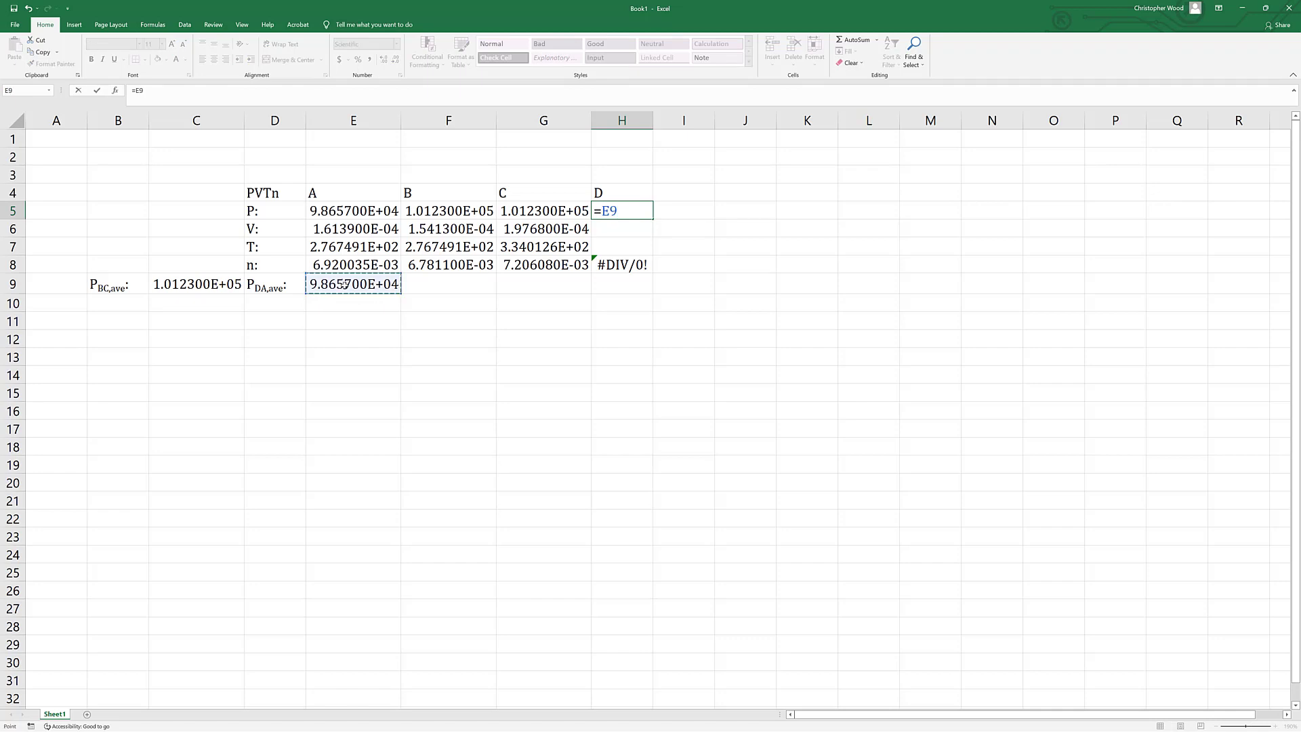
key(Return)
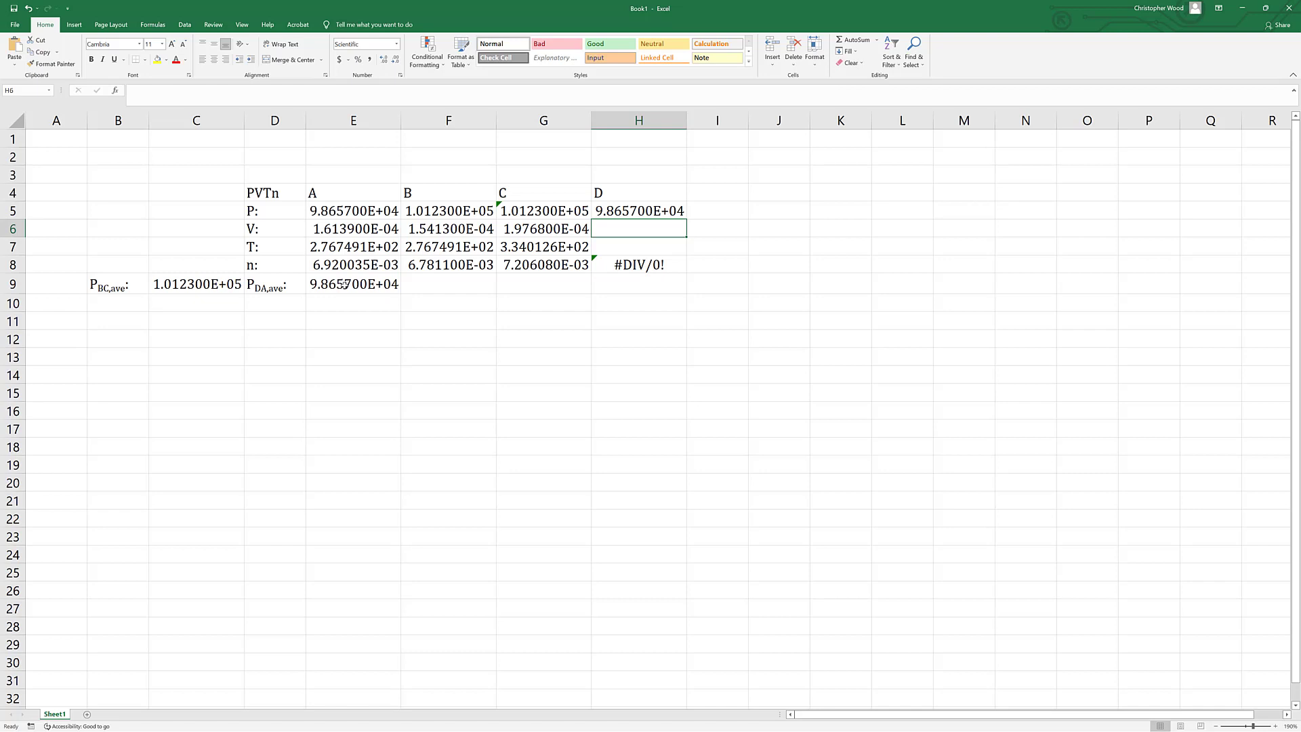
Enter 2.0563e-4 in H6 as the volume of state D and set its temperature in H7 equal to state C's with =G7.
text(2.0)
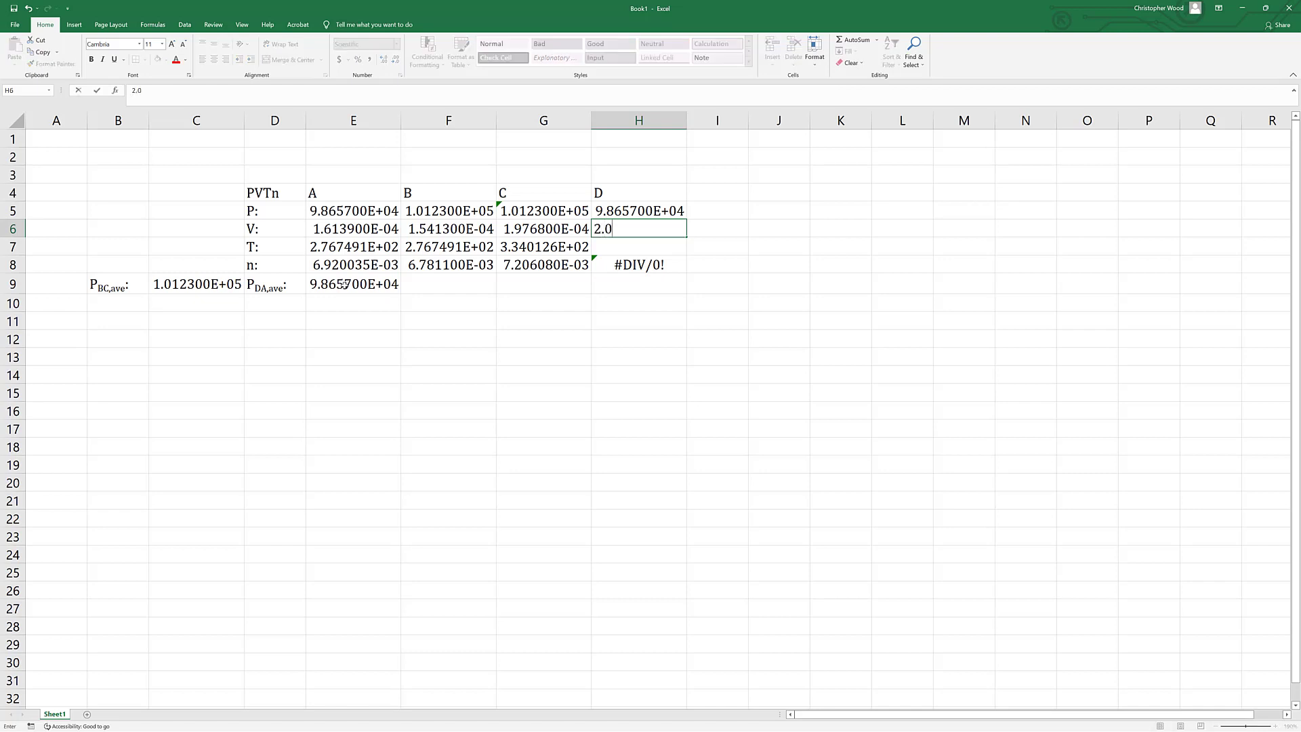
text(563e-4)
key(Return)
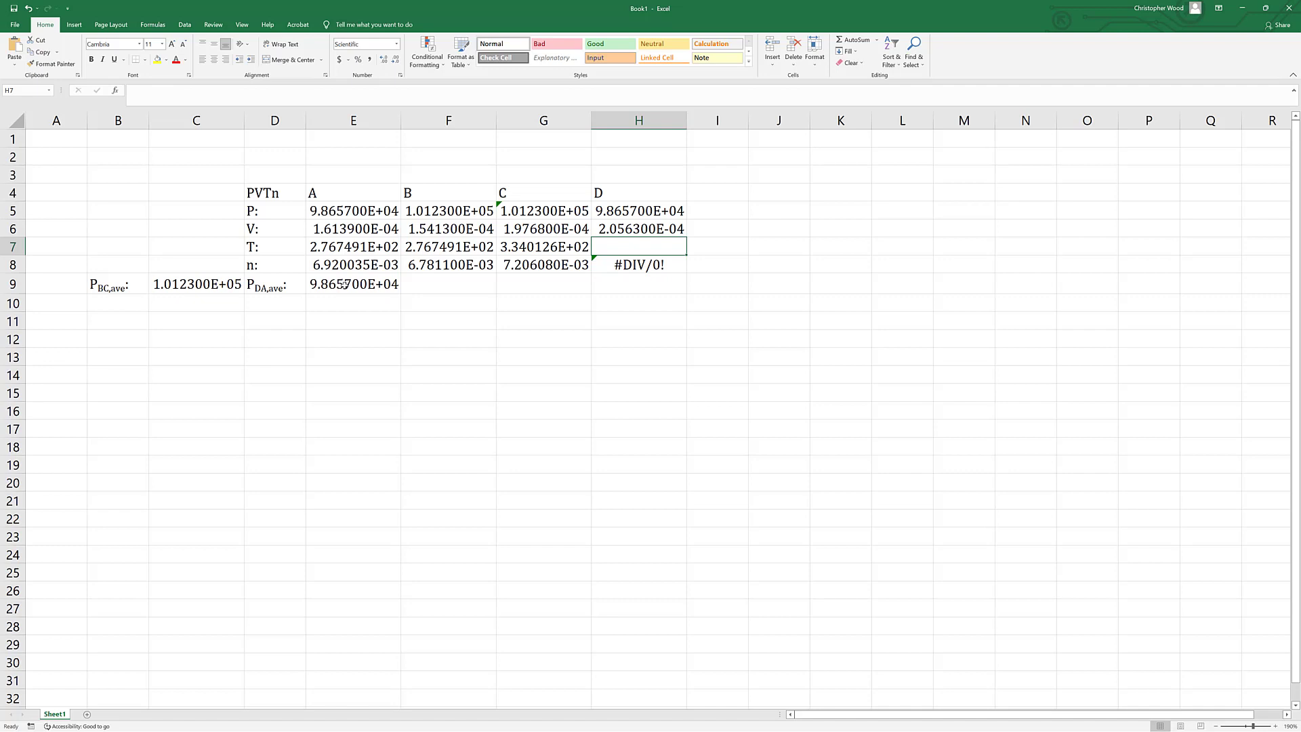
text(=)
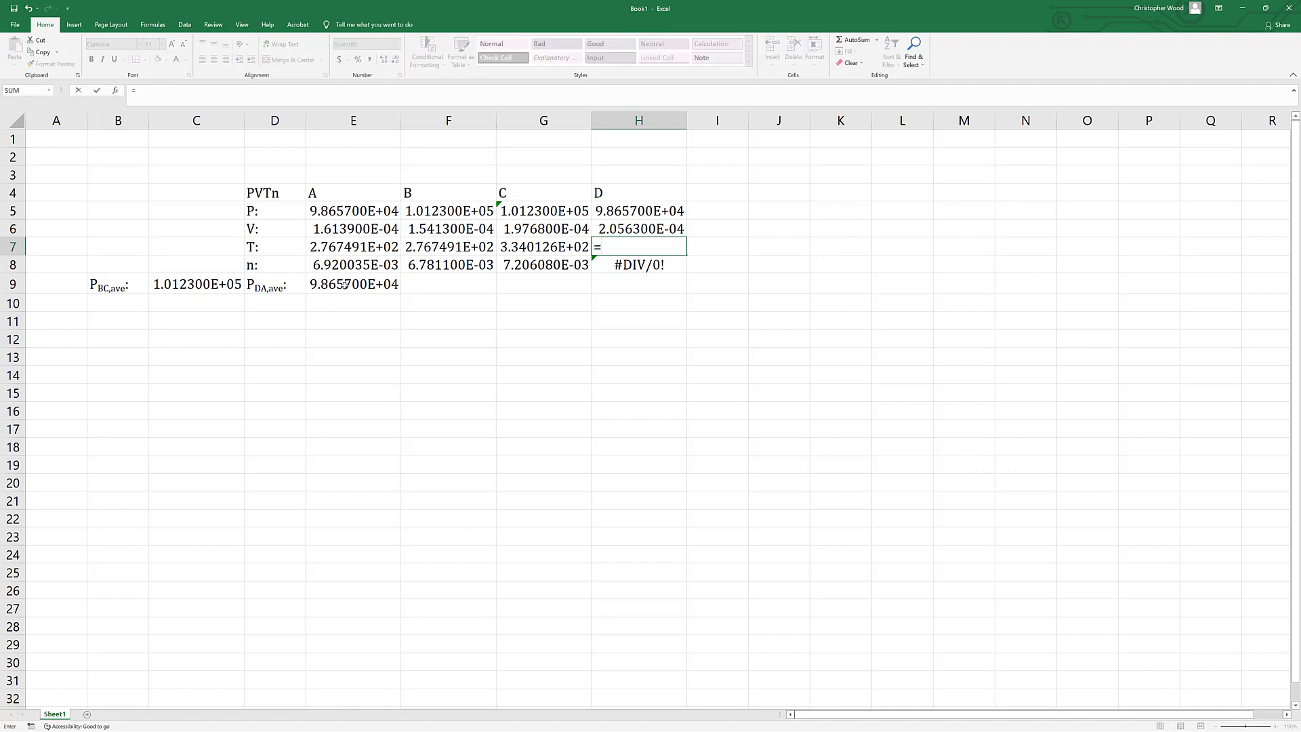
click(536, 247)
key(Return)
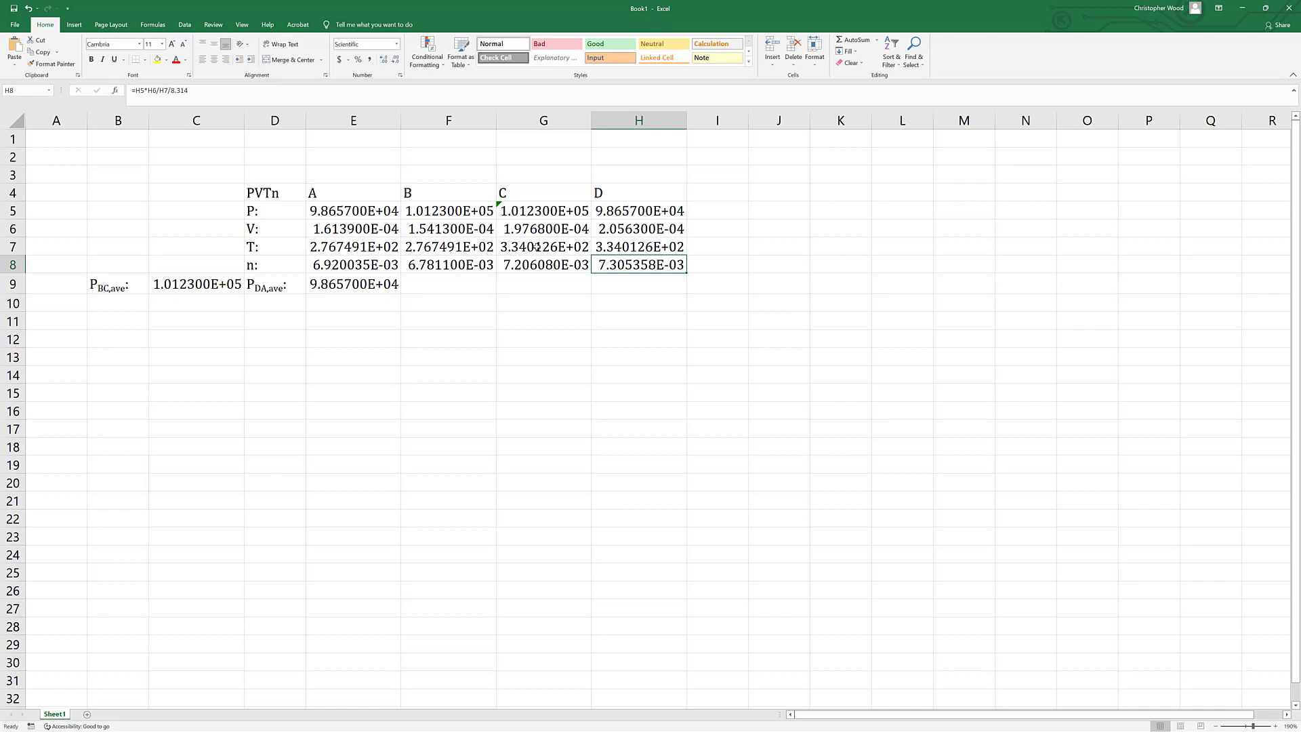
Enter the label "nave:" in G9 for the average number of moles.
key(Down)
key(Left)
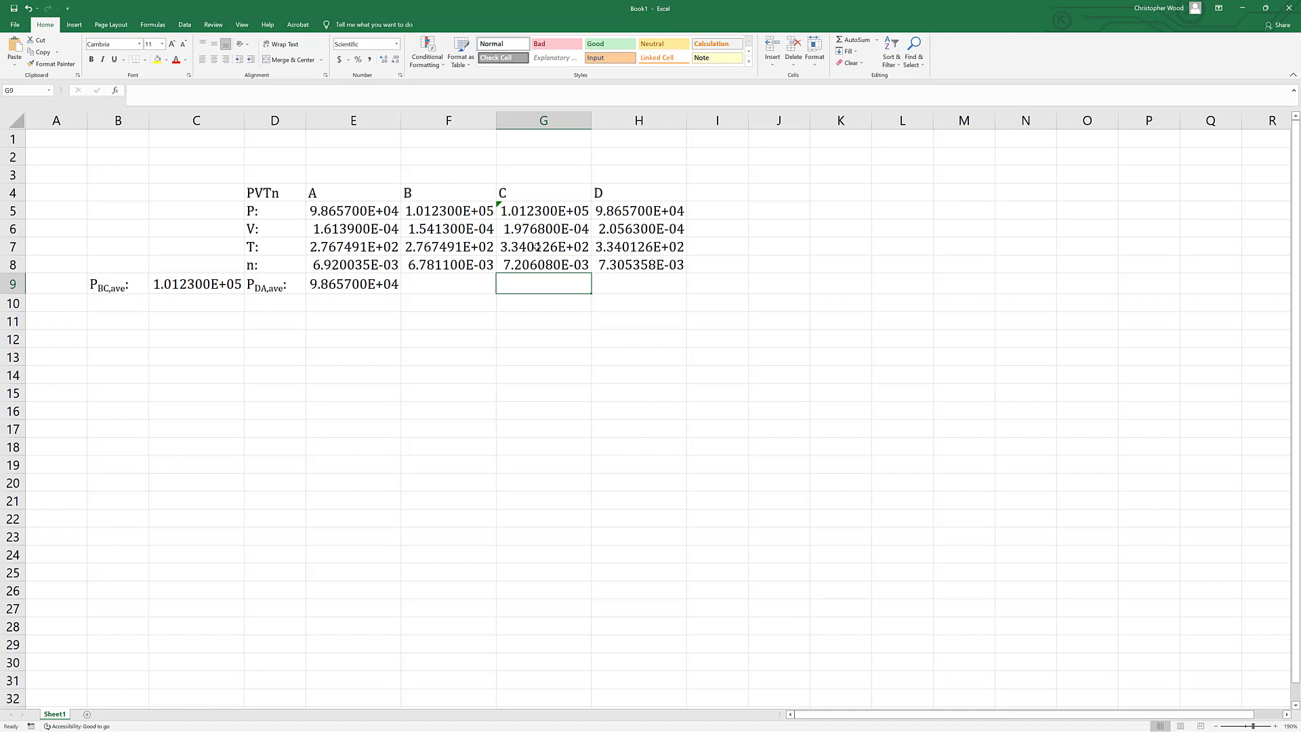
text(nave:)
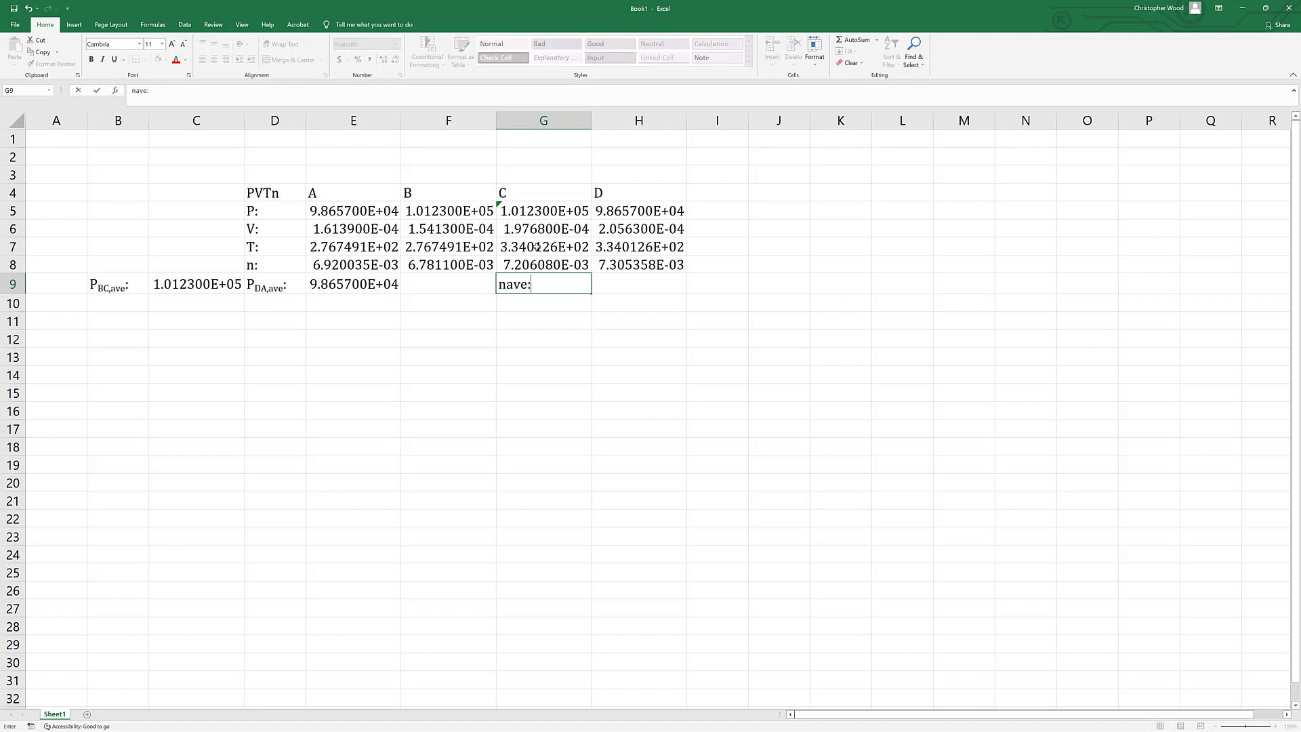
key(ctrl+Return)
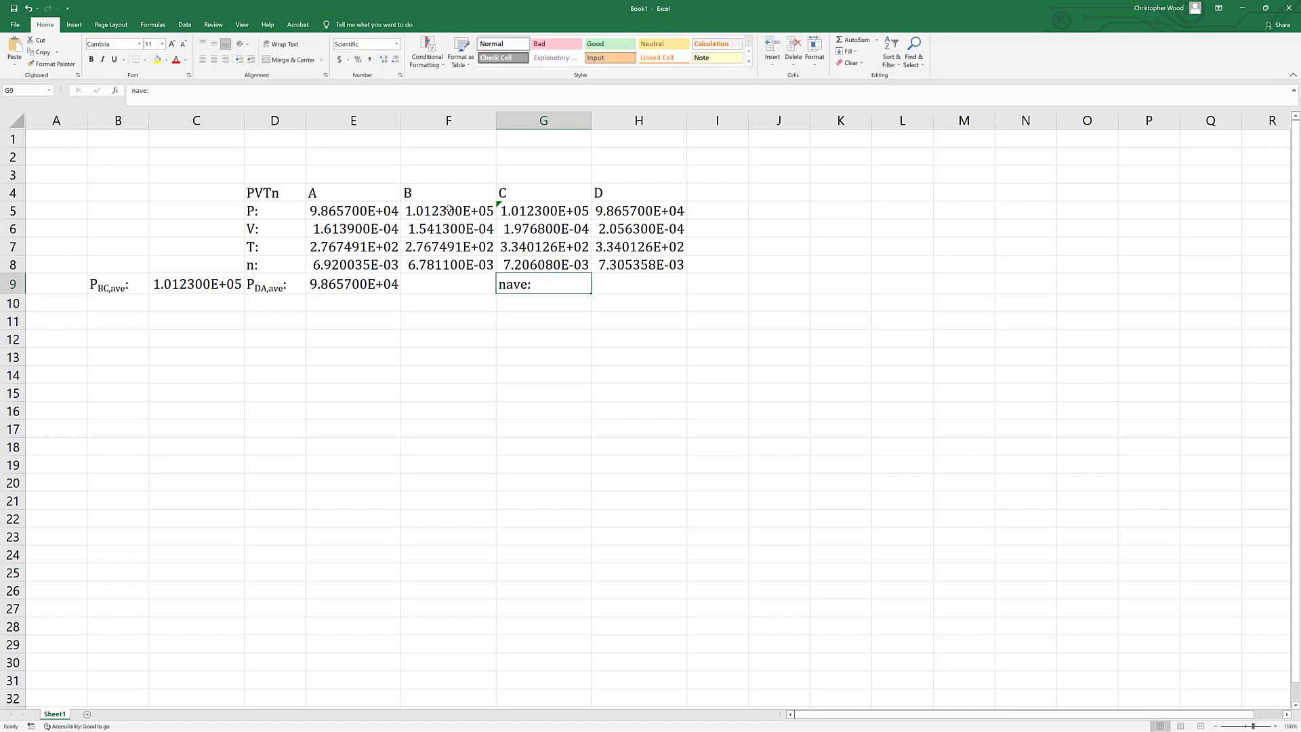
Format the "ave" part of the label in G9 as subscript.
right_click(140, 93)
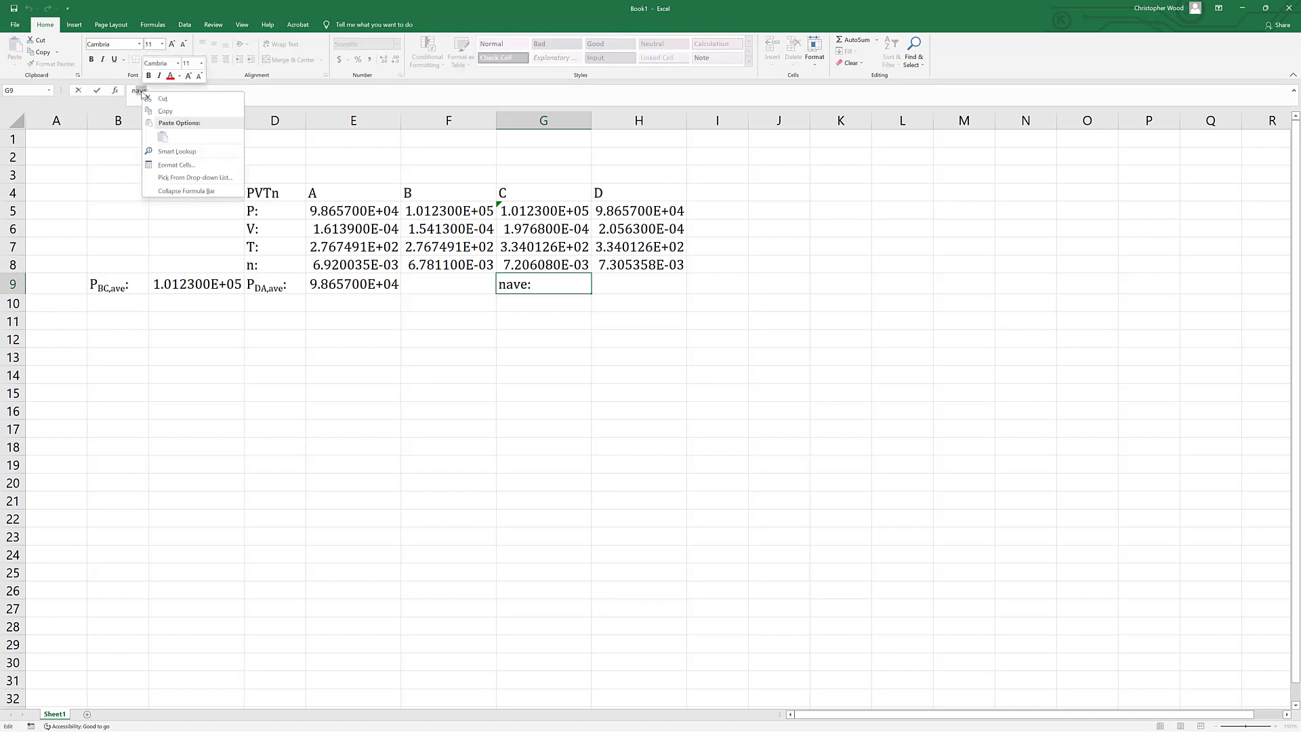
click(177, 165)
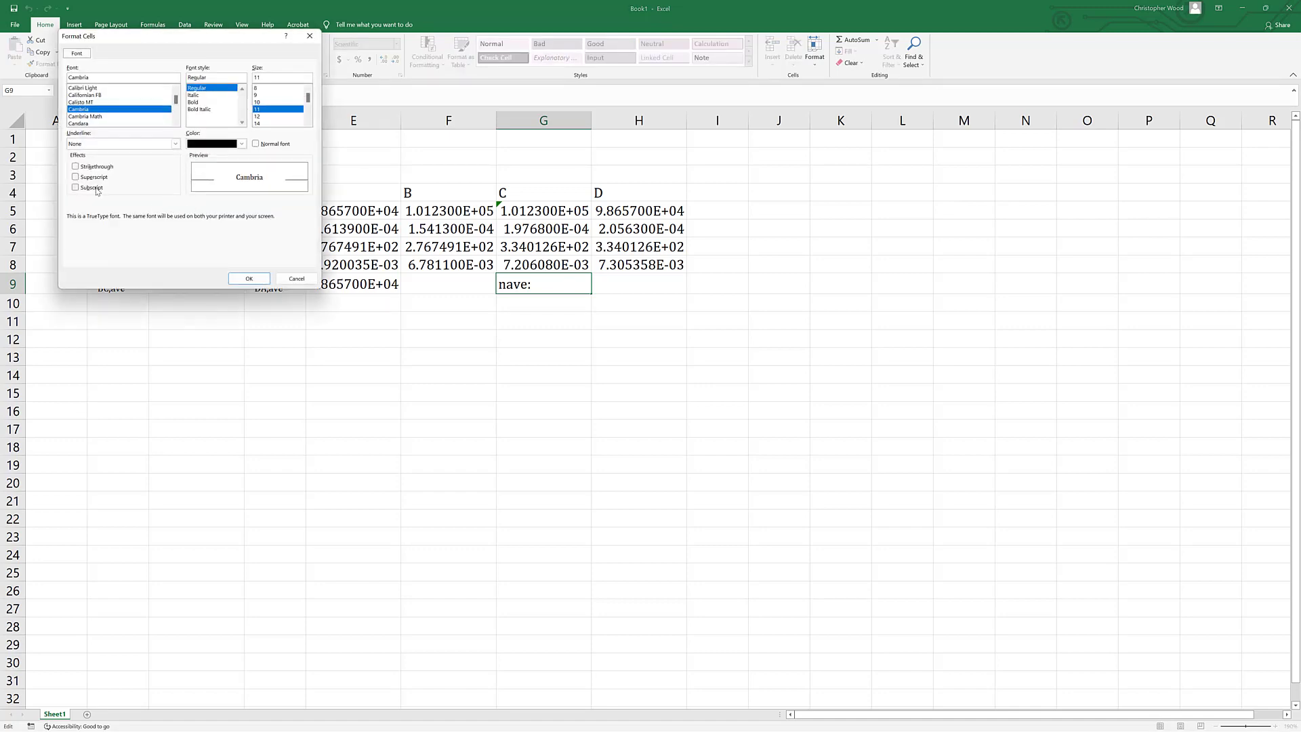
click(95, 187)
click(250, 278)
key(Tab)
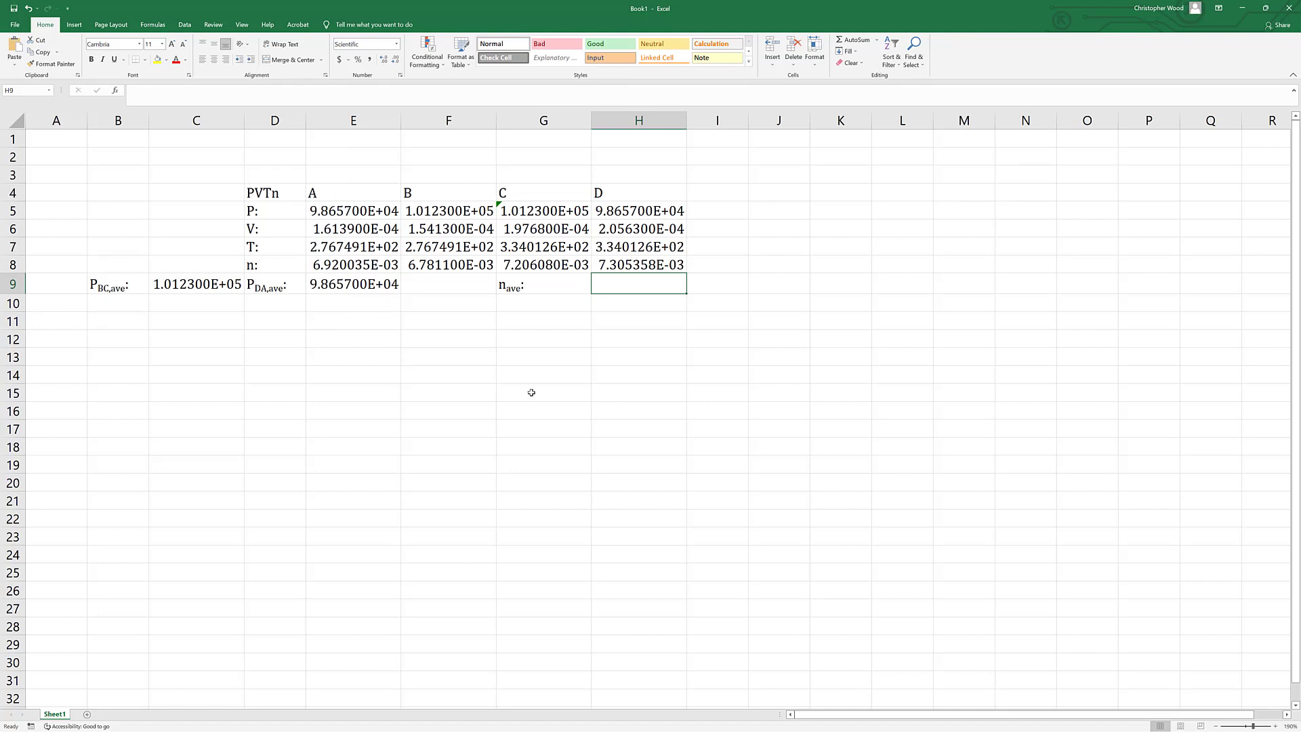
Calculate the average number of moles of states A to D in H9 with an AVERAGE formula over E8:H8.
text(=)
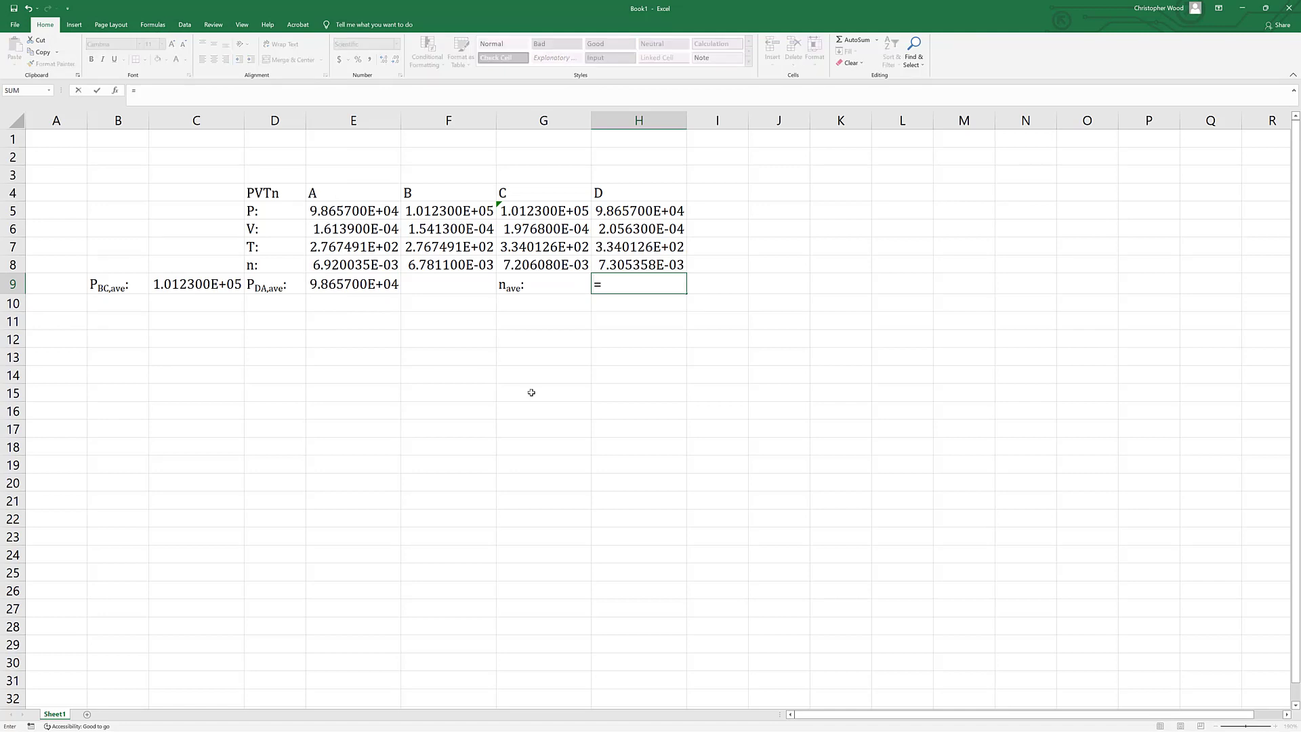
text(average)
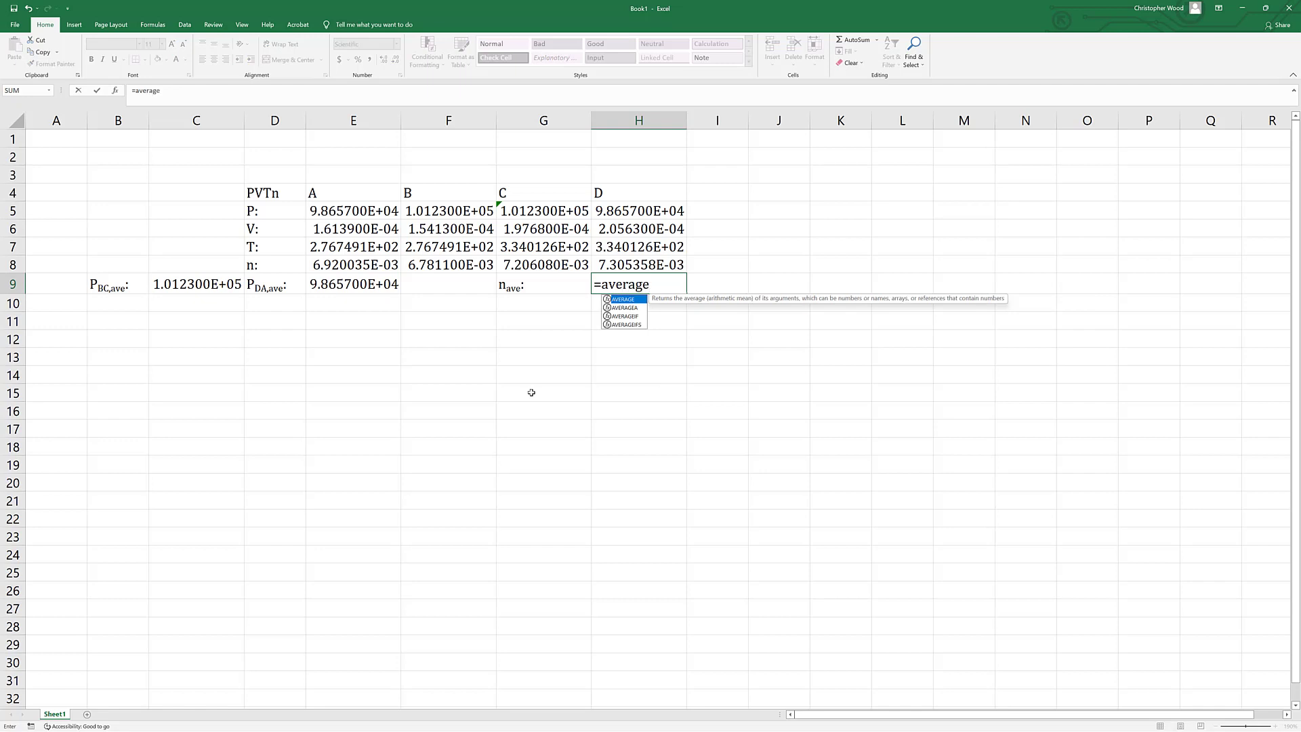
text(()
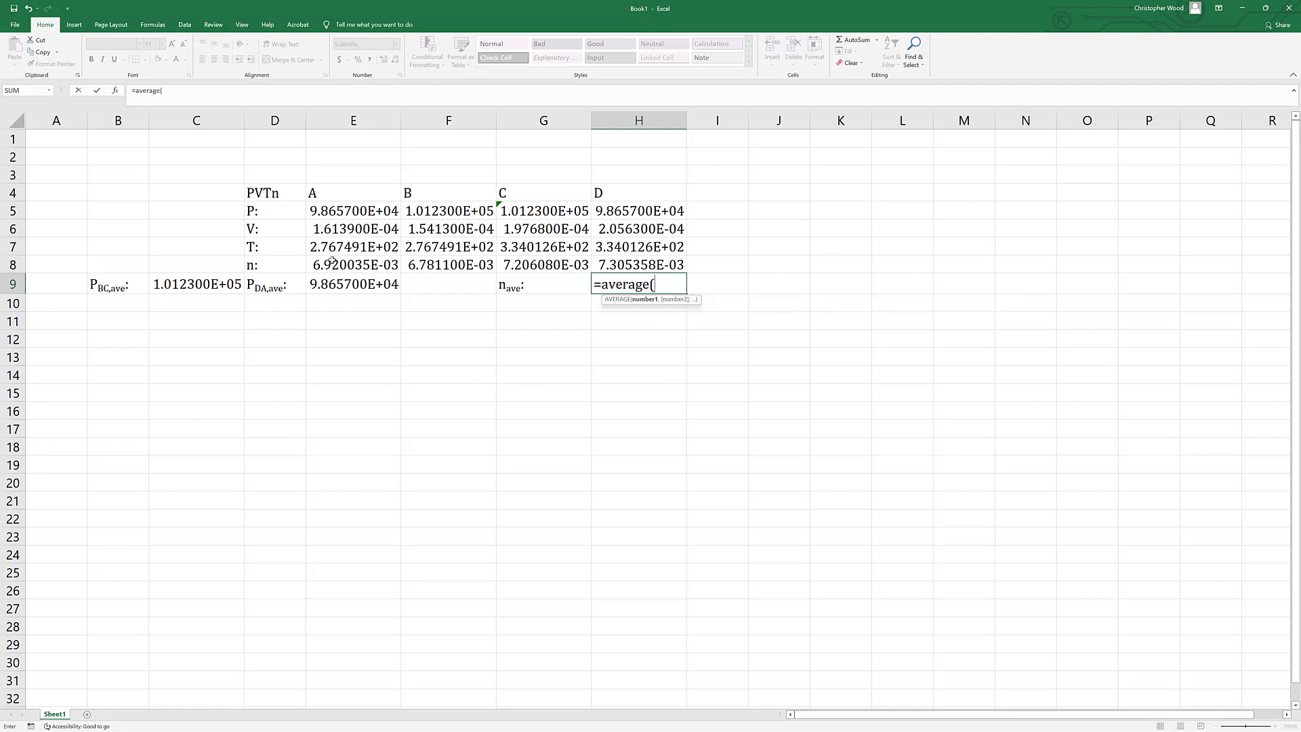
drag(330, 264, 611, 264)
text())
key(Return)
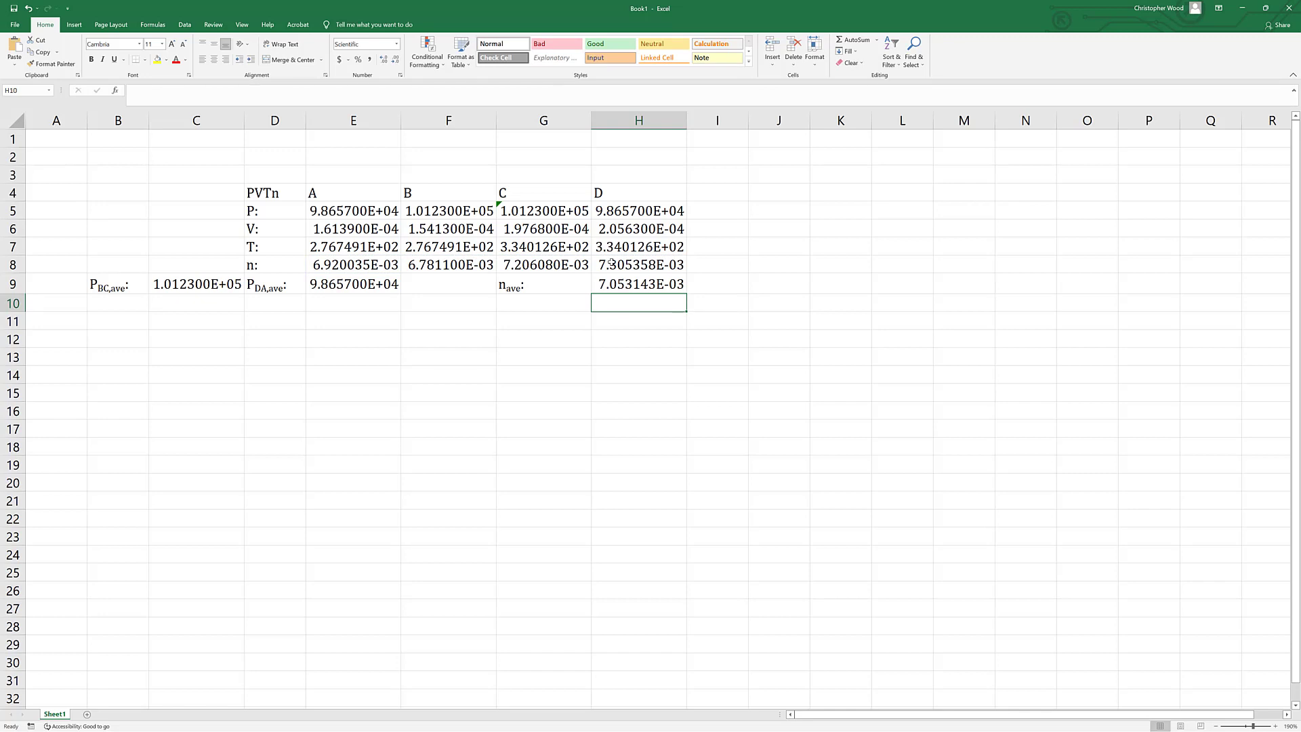
key(Up)
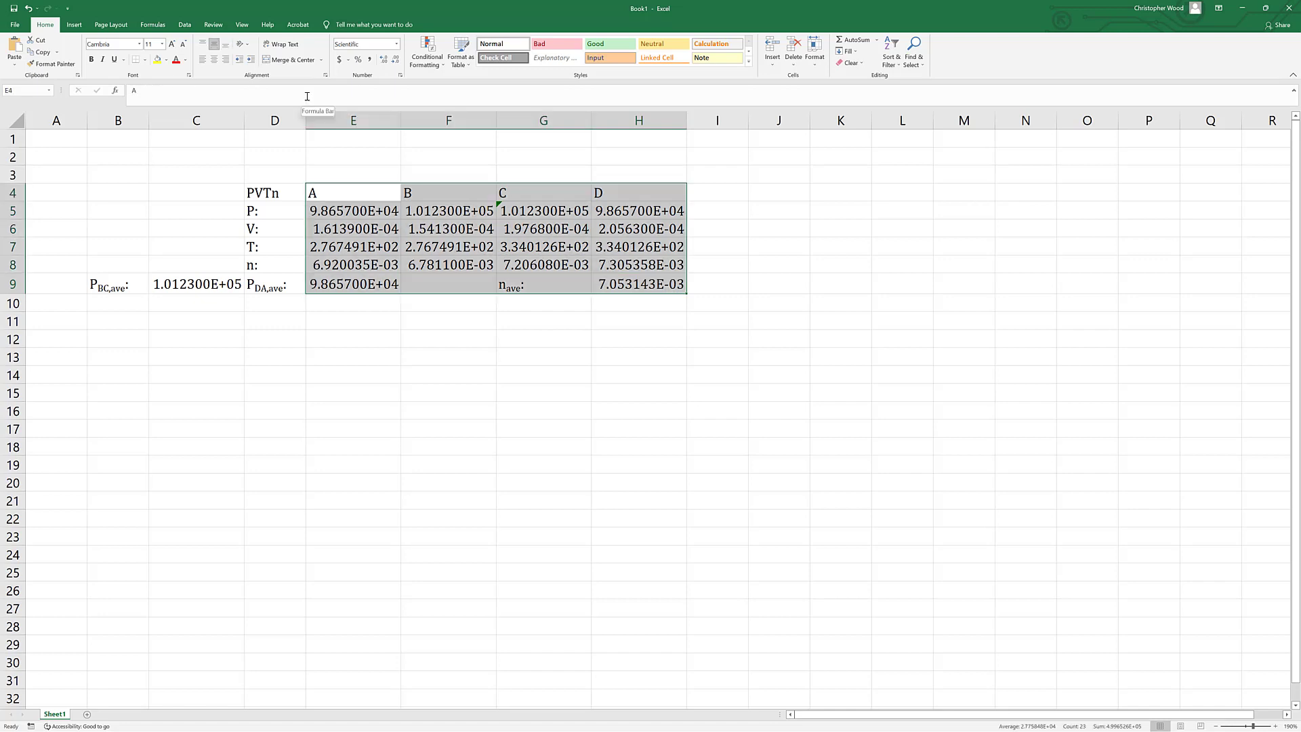
Center the state headings and values in E4:H9 horizontally.
click(393, 308)
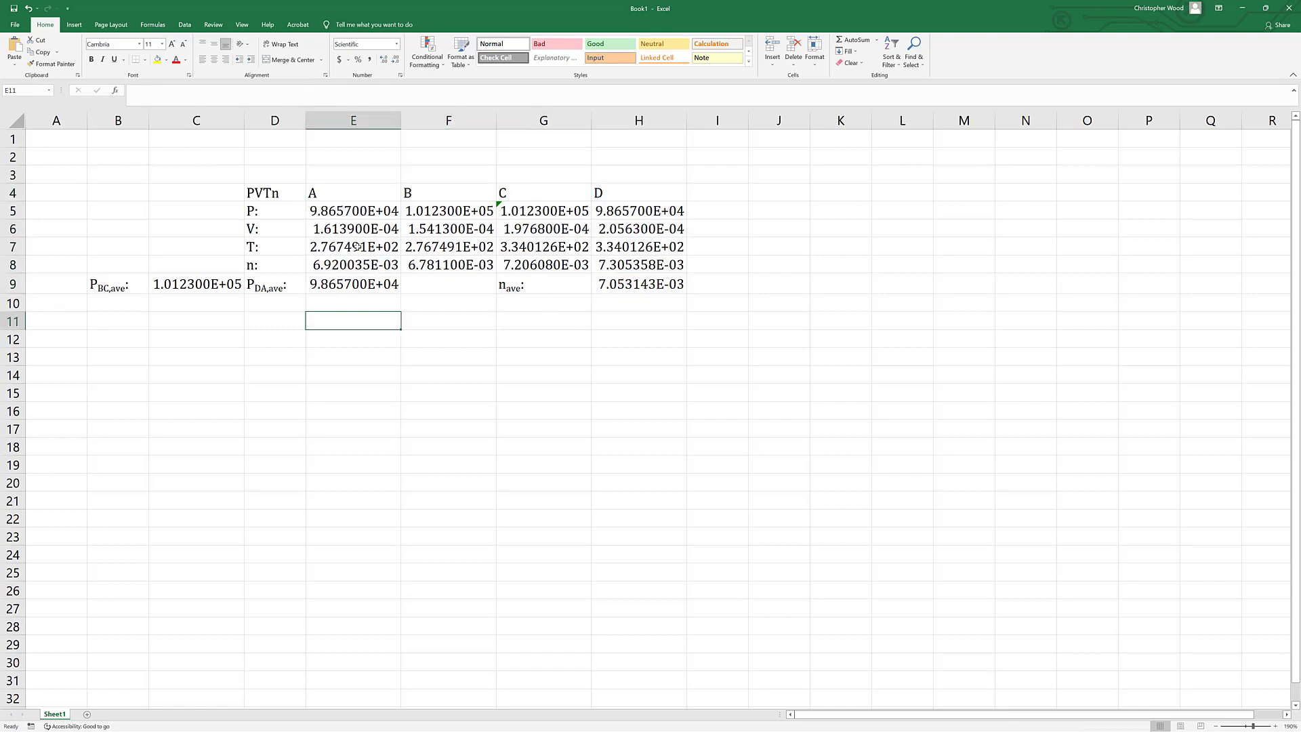
drag(327, 192, 632, 288)
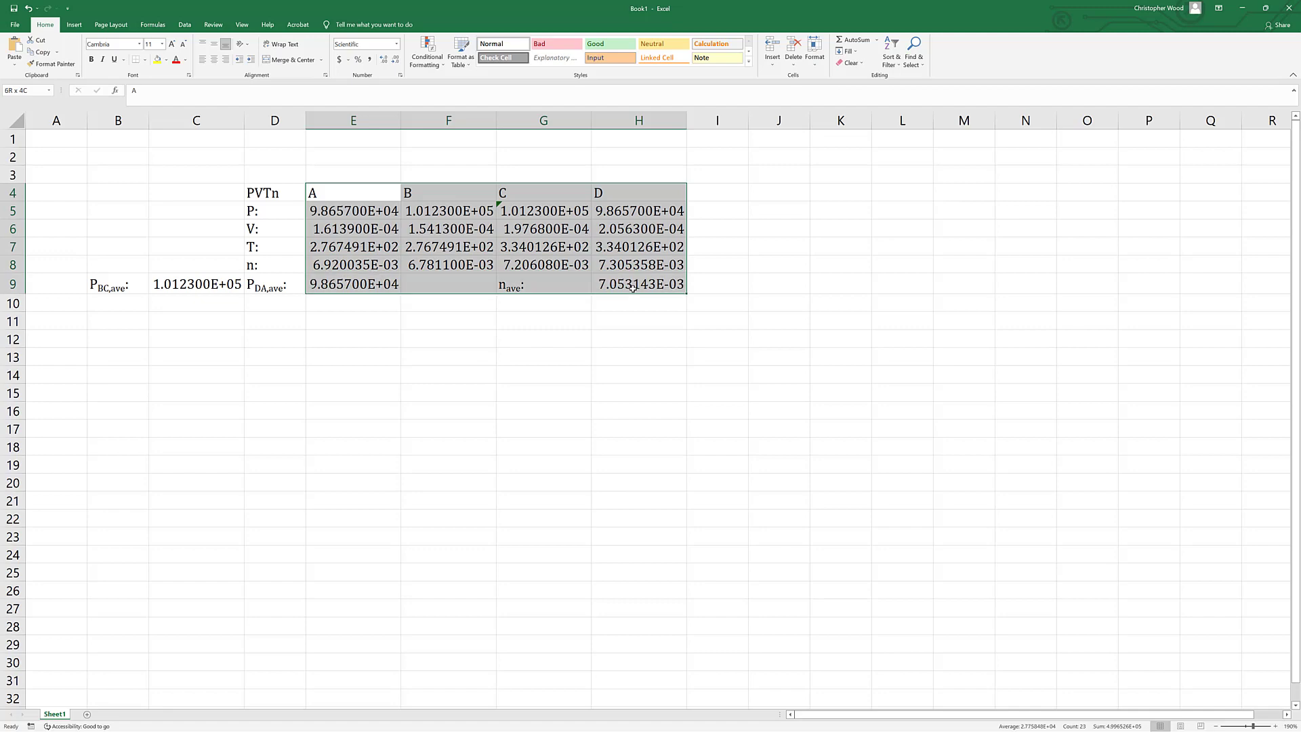
click(214, 60)
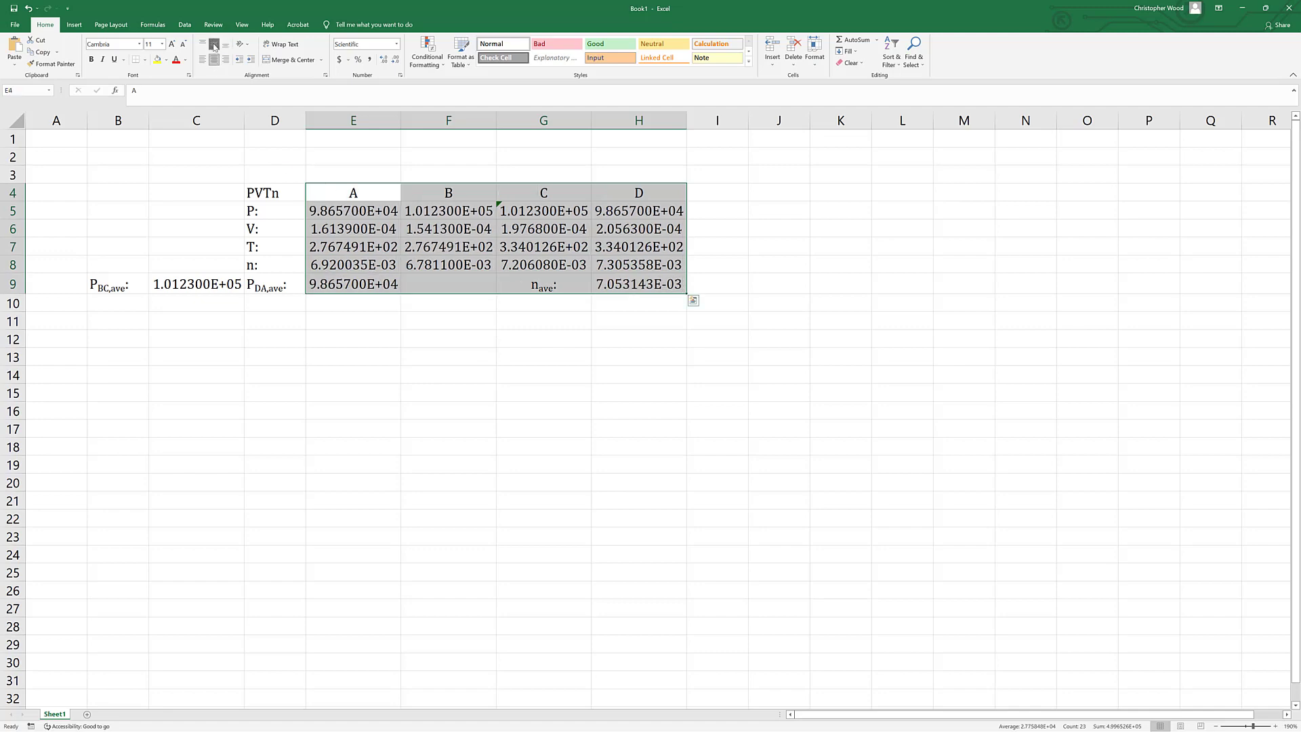
click(369, 328)
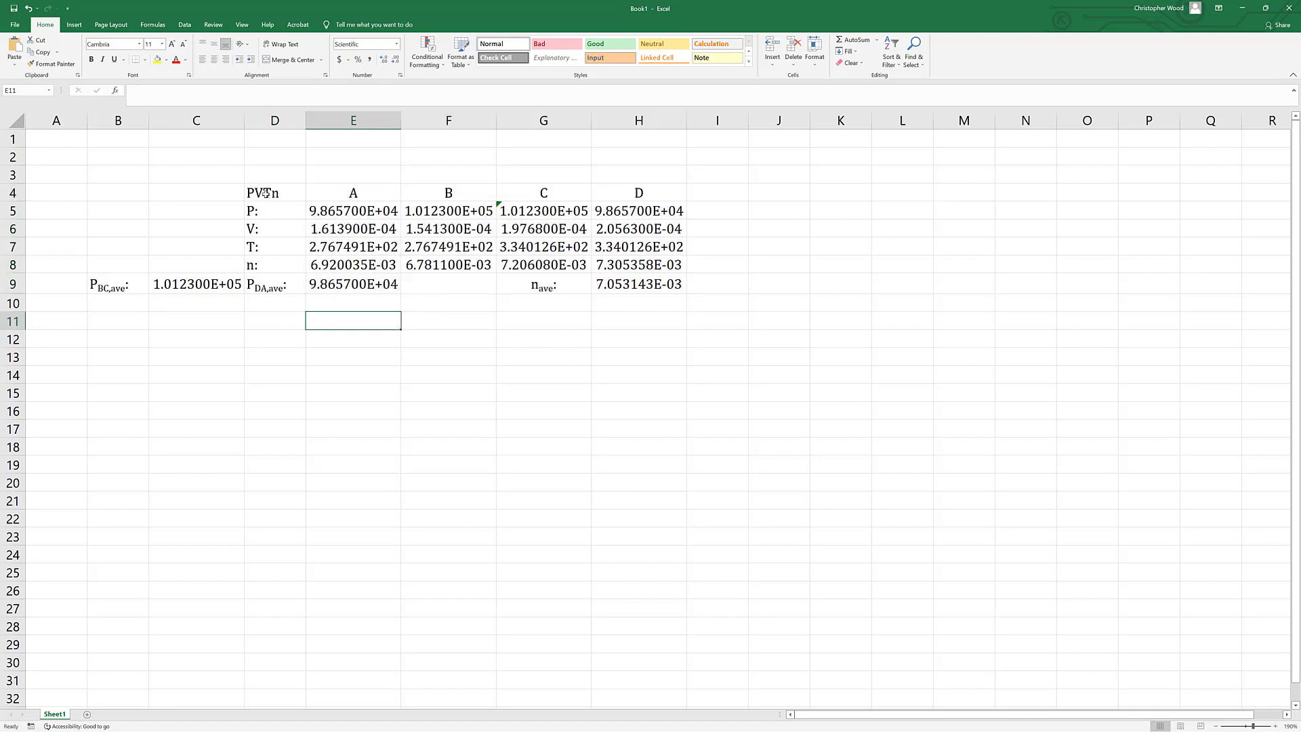
Right-align the labels in D4:D9 and middle-align every cell of the sheet vertically.
drag(267, 195, 261, 288)
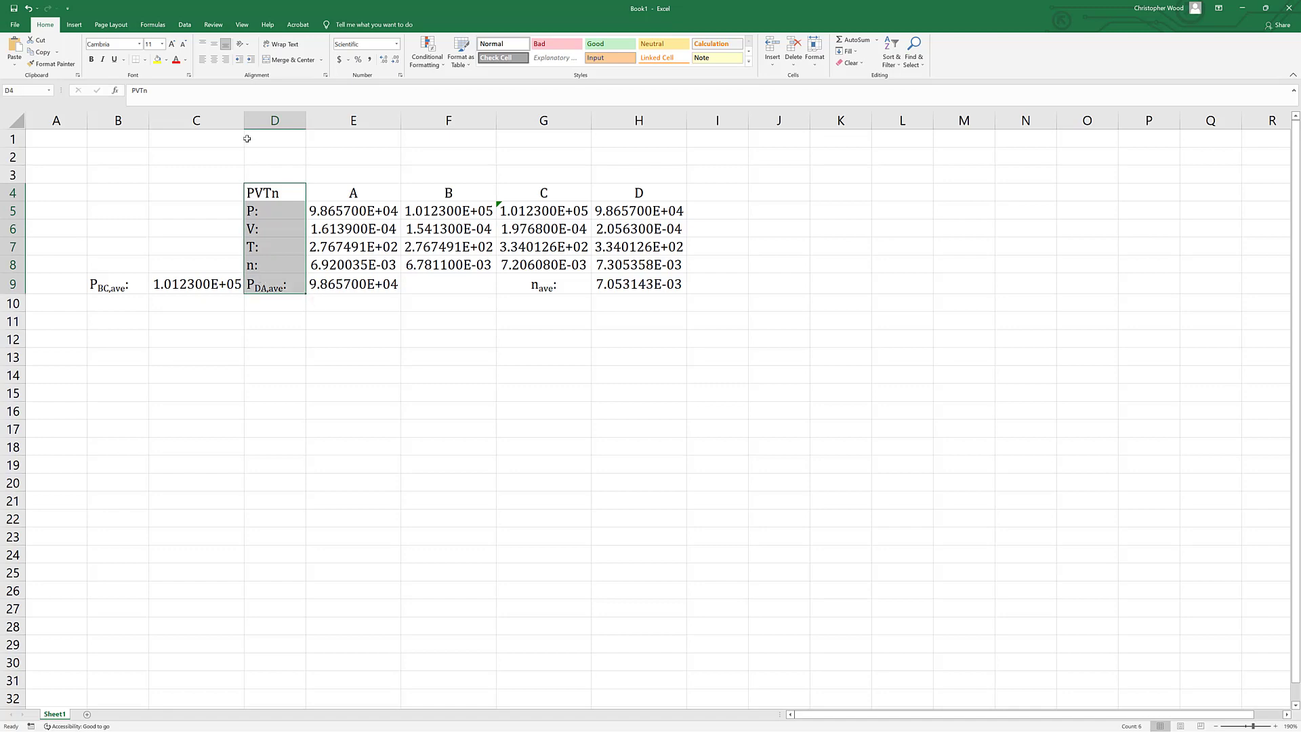
click(226, 60)
click(441, 392)
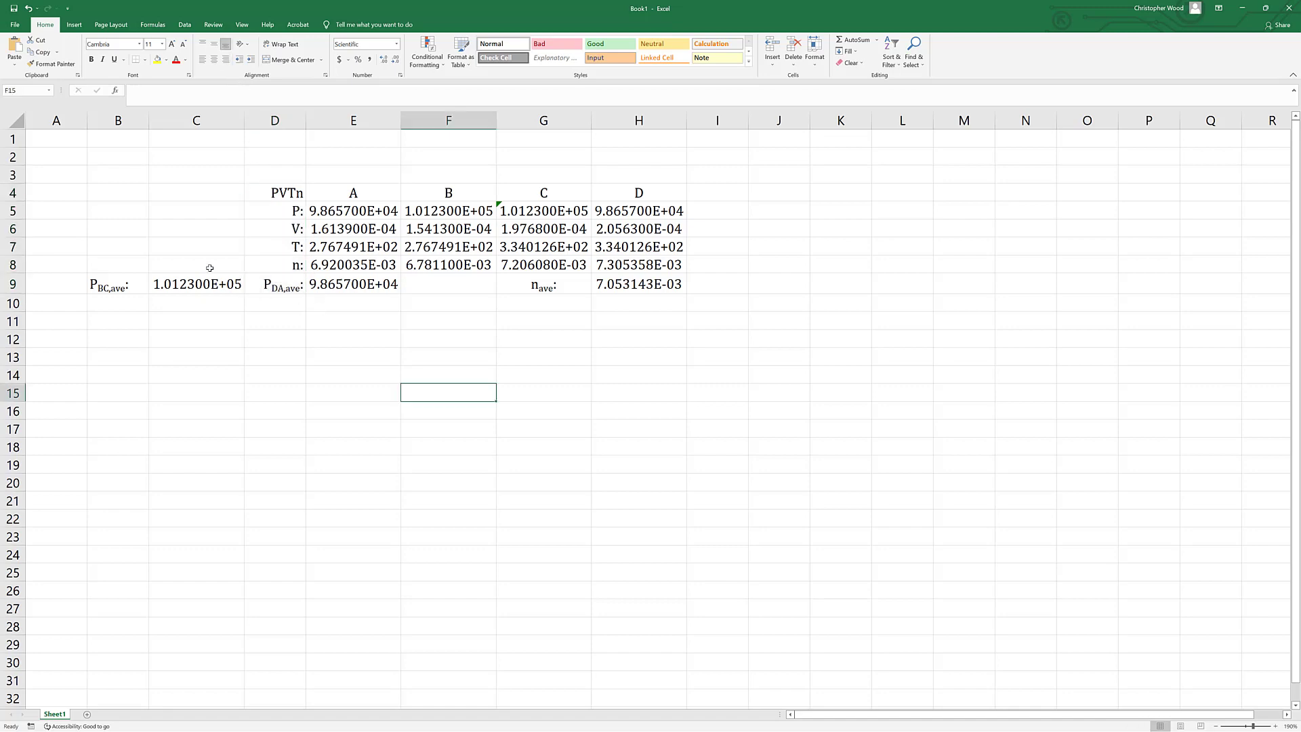
click(13, 120)
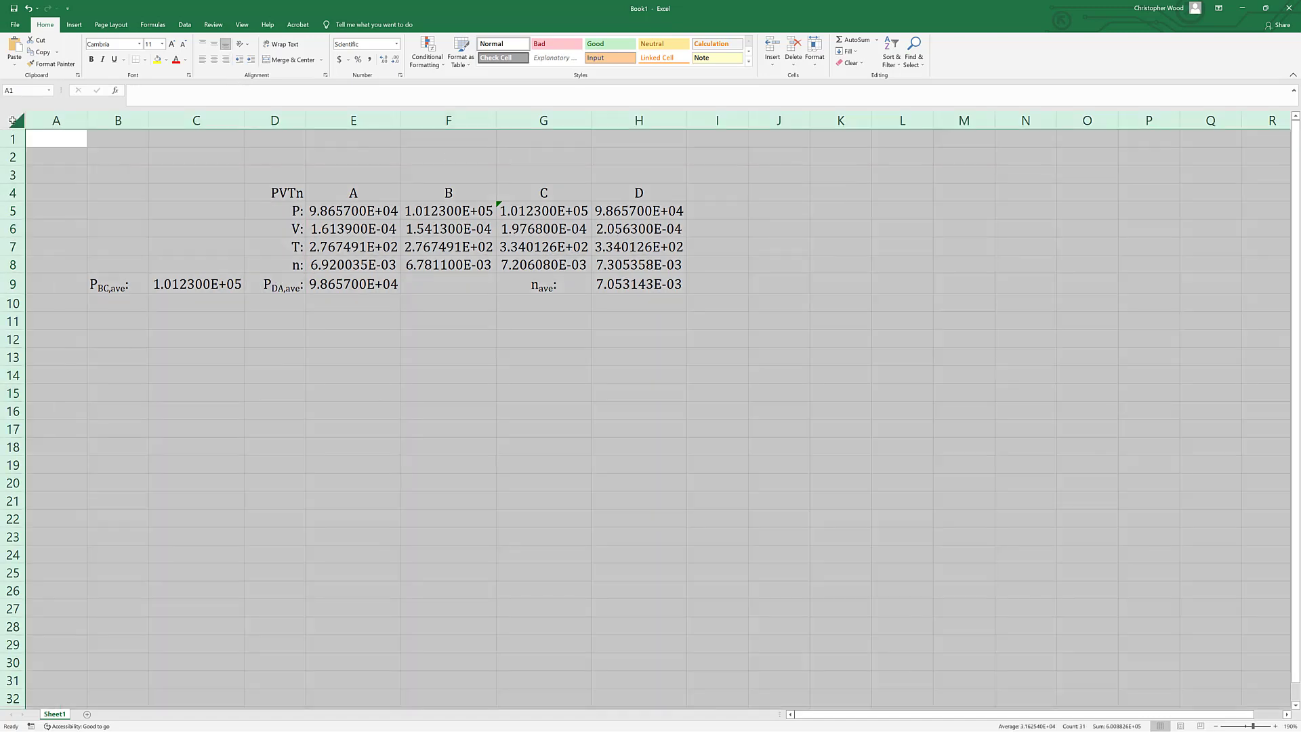
click(214, 44)
Right-align the labels in B9 and G9, and switch off right alignment for the label in D9.
click(111, 281)
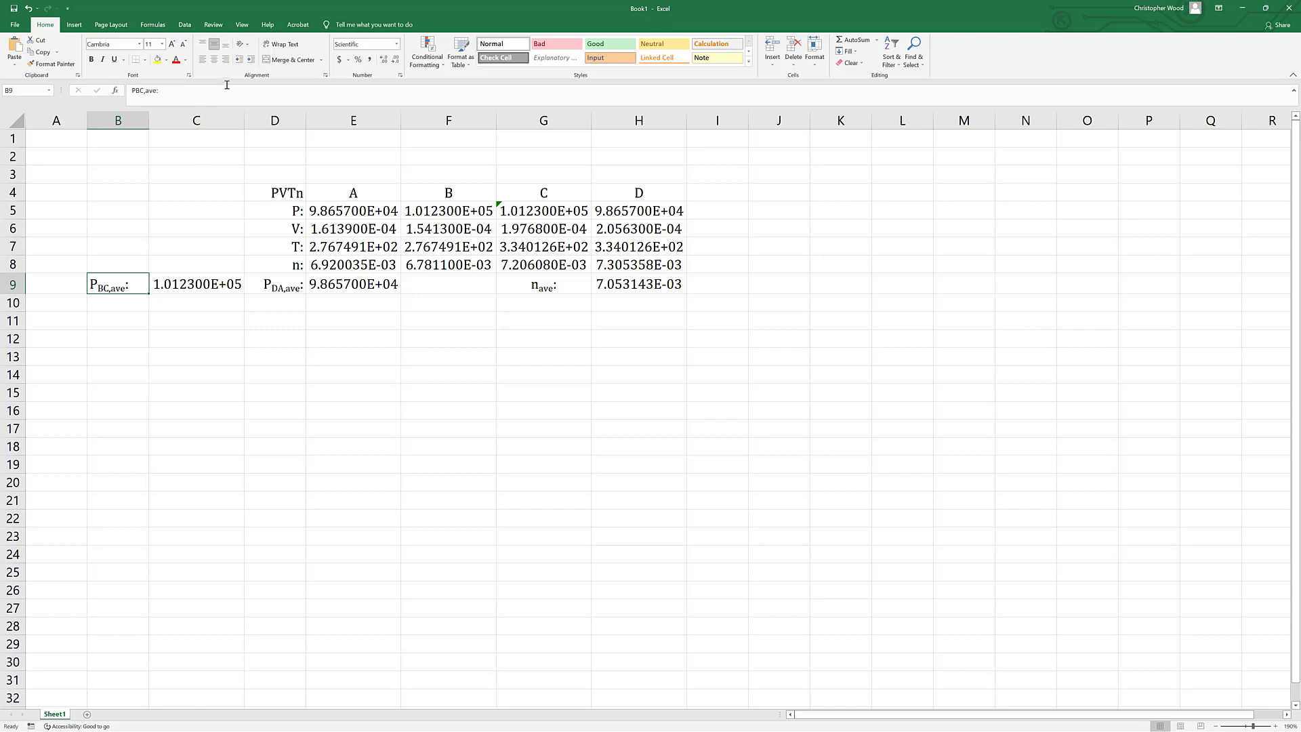
click(226, 60)
click(272, 290)
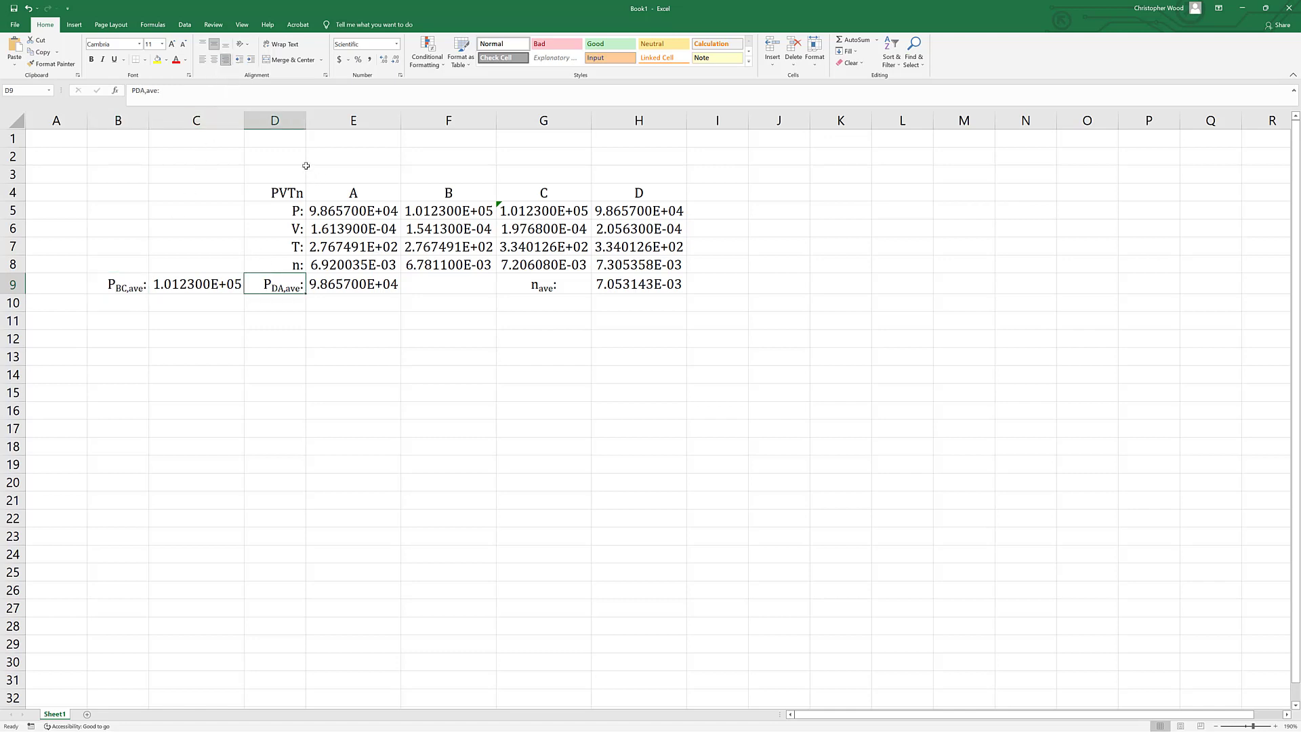
click(226, 60)
click(540, 290)
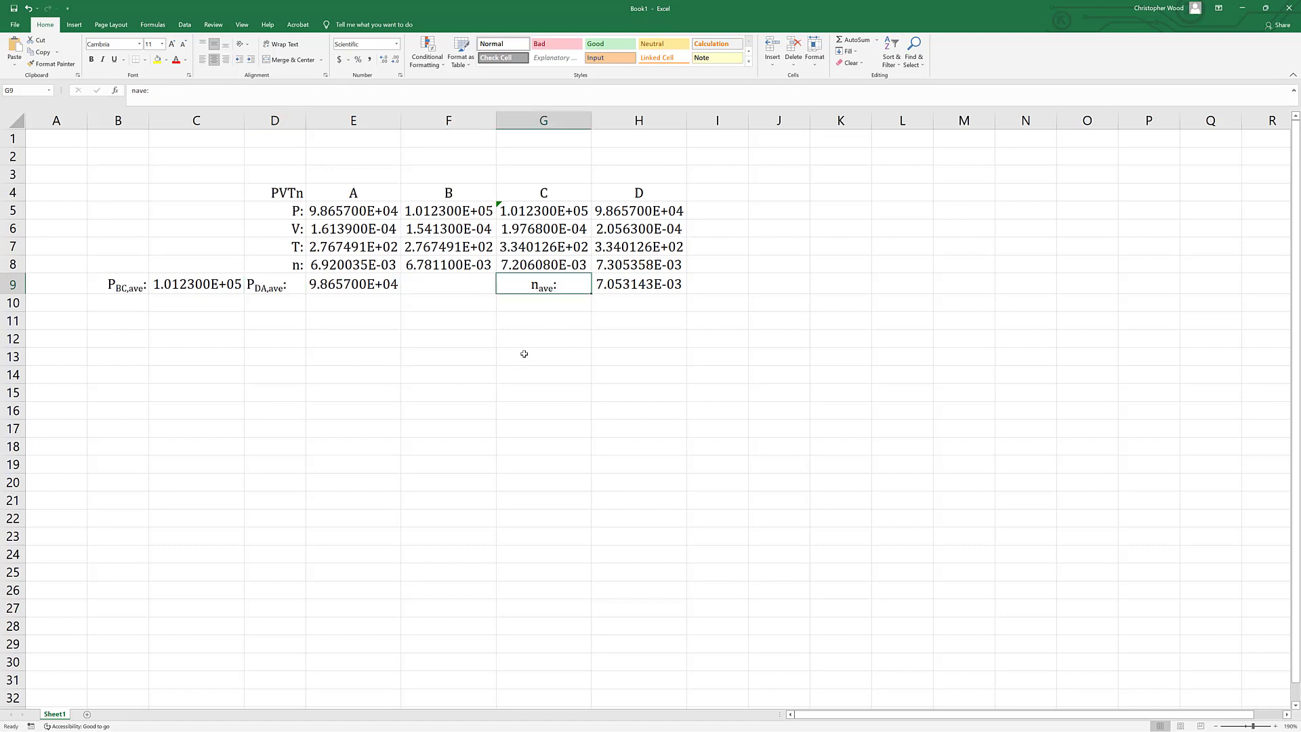
click(226, 61)
Make the heading row D4:H4 and the row labels in D5:D8 bold.
drag(299, 195, 647, 196)
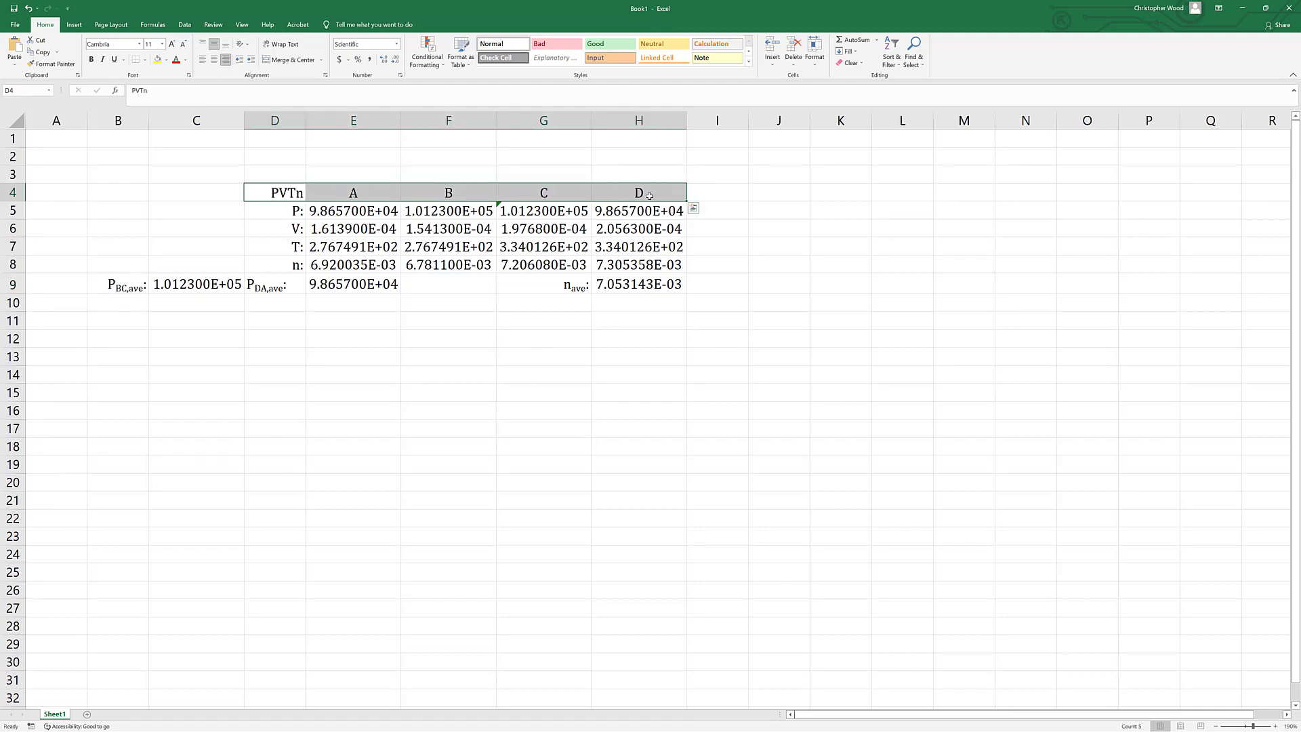
key(ctrl+b)
drag(299, 209, 287, 260)
key(ctrl+b)
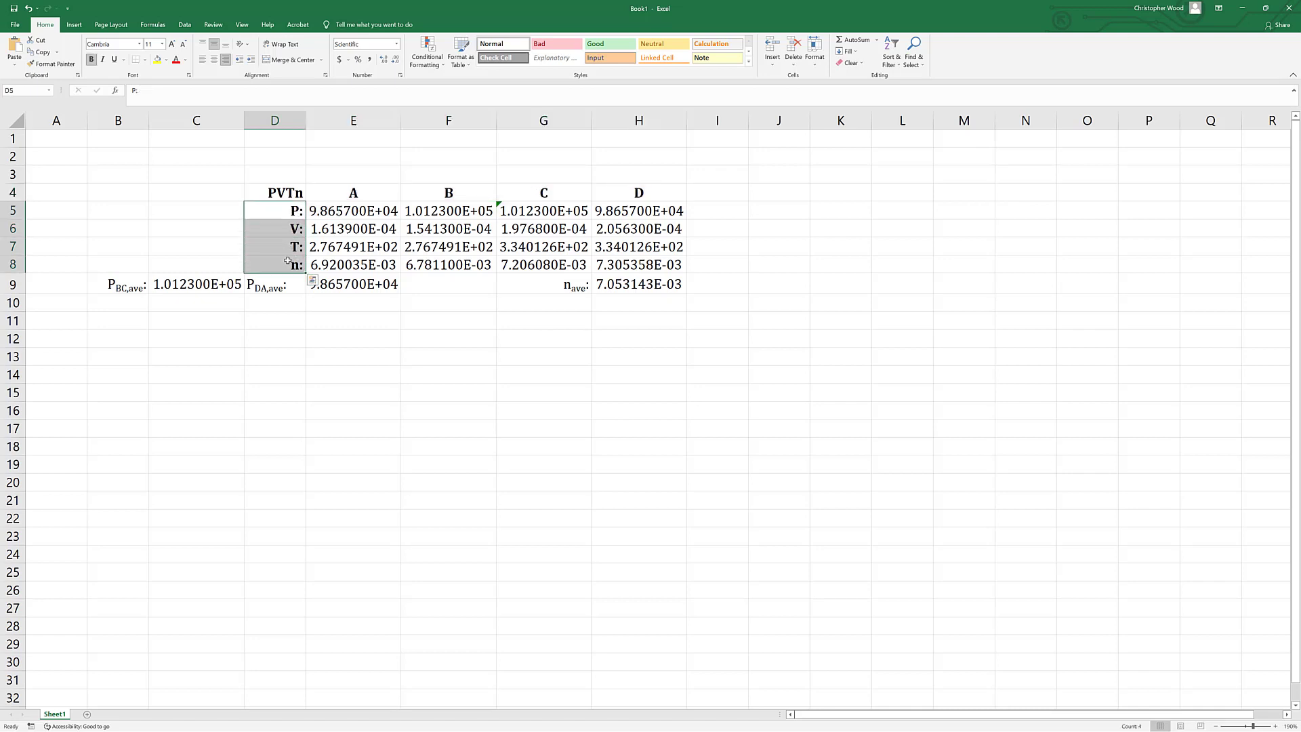
Make the average labels in B9, D9 and G9 bold.
click(126, 286)
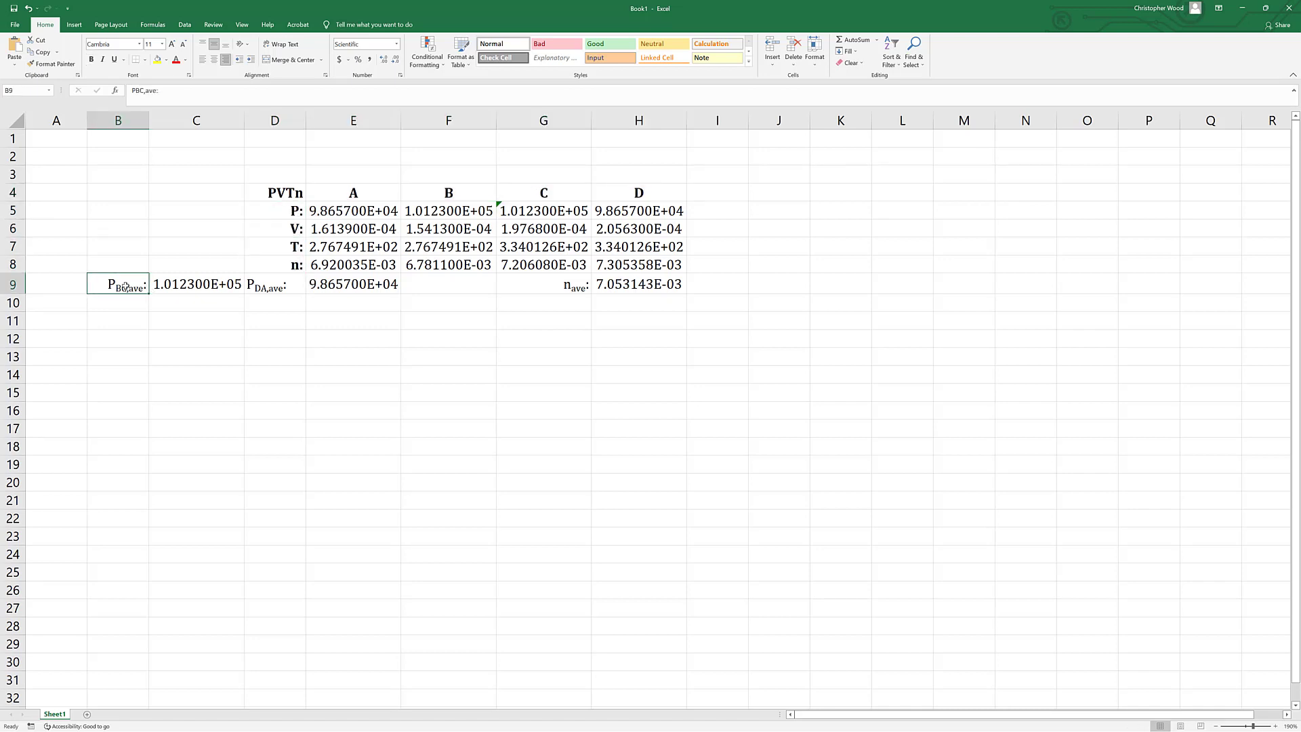
key(ctrl+b)
click(260, 288)
key(ctrl+b)
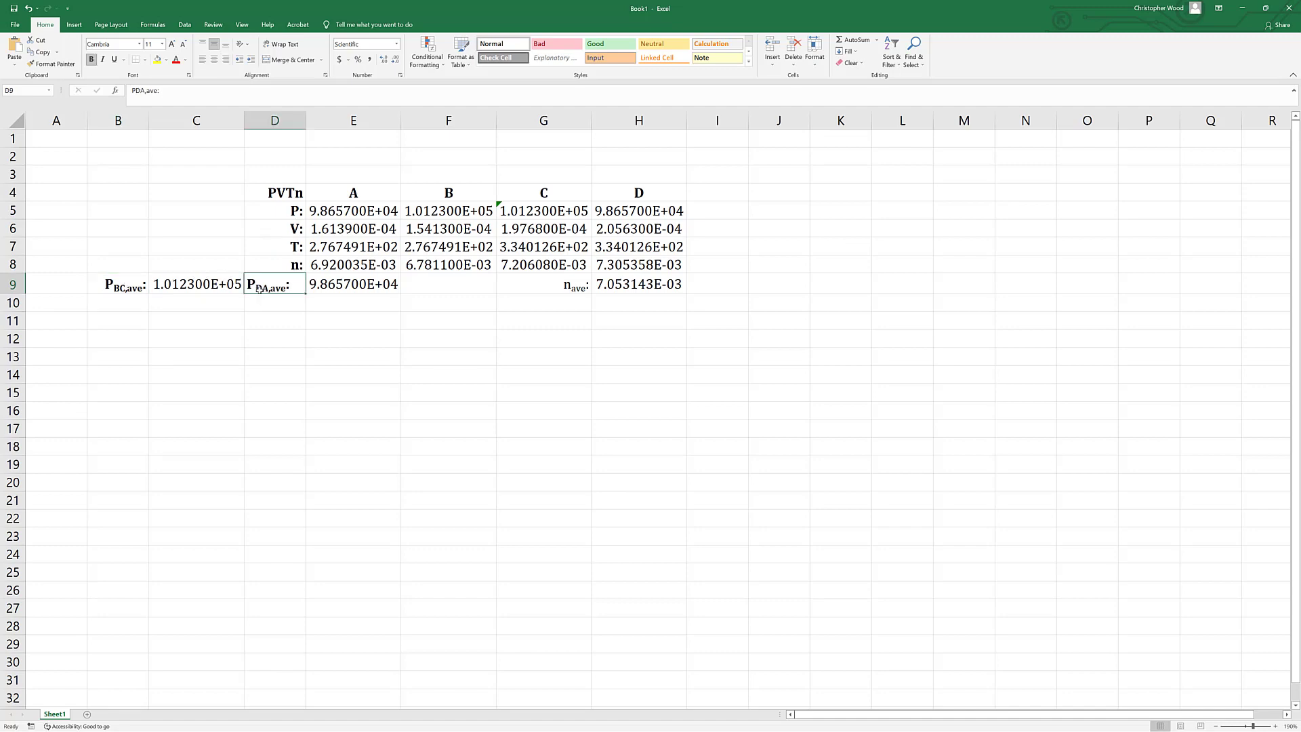
click(547, 284)
key(ctrl+b)
click(559, 429)
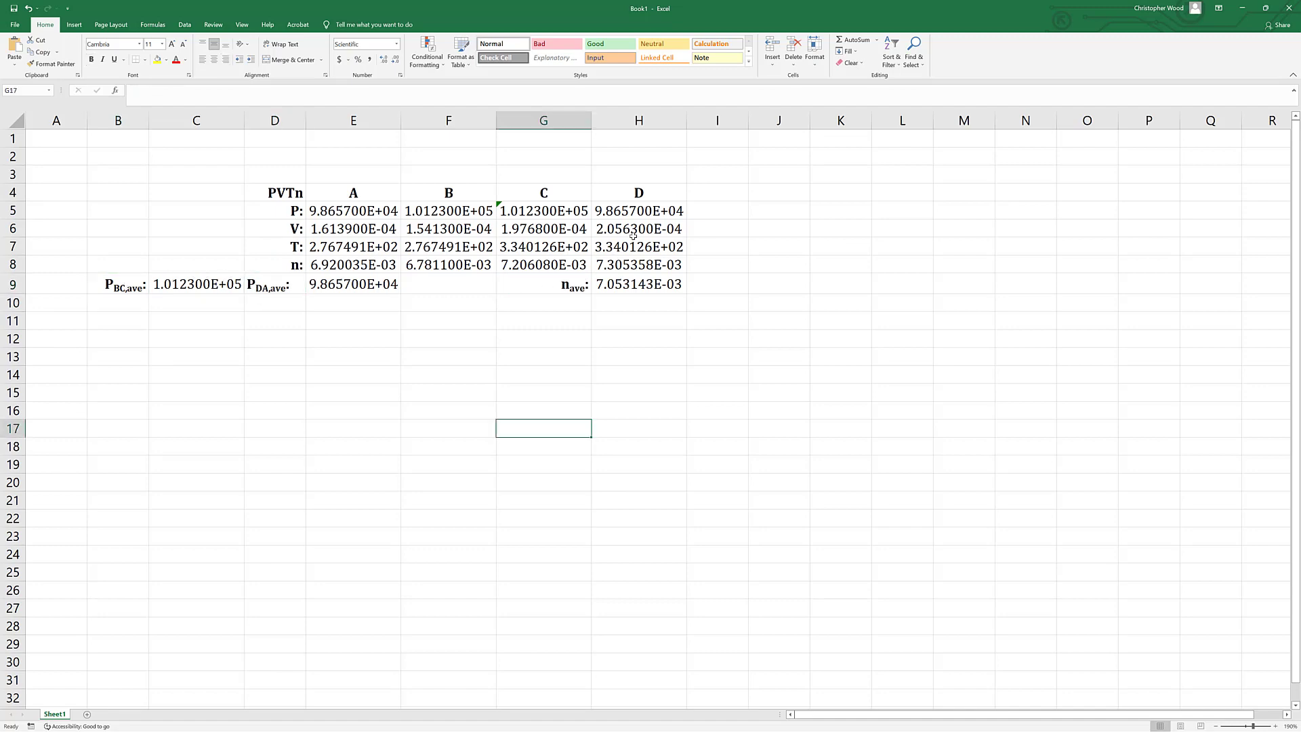
Fill the whole table B4:H9 with the lightest shade of the Gold, Accent 4 theme color.
click(633, 194)
drag(595, 216, 124, 289)
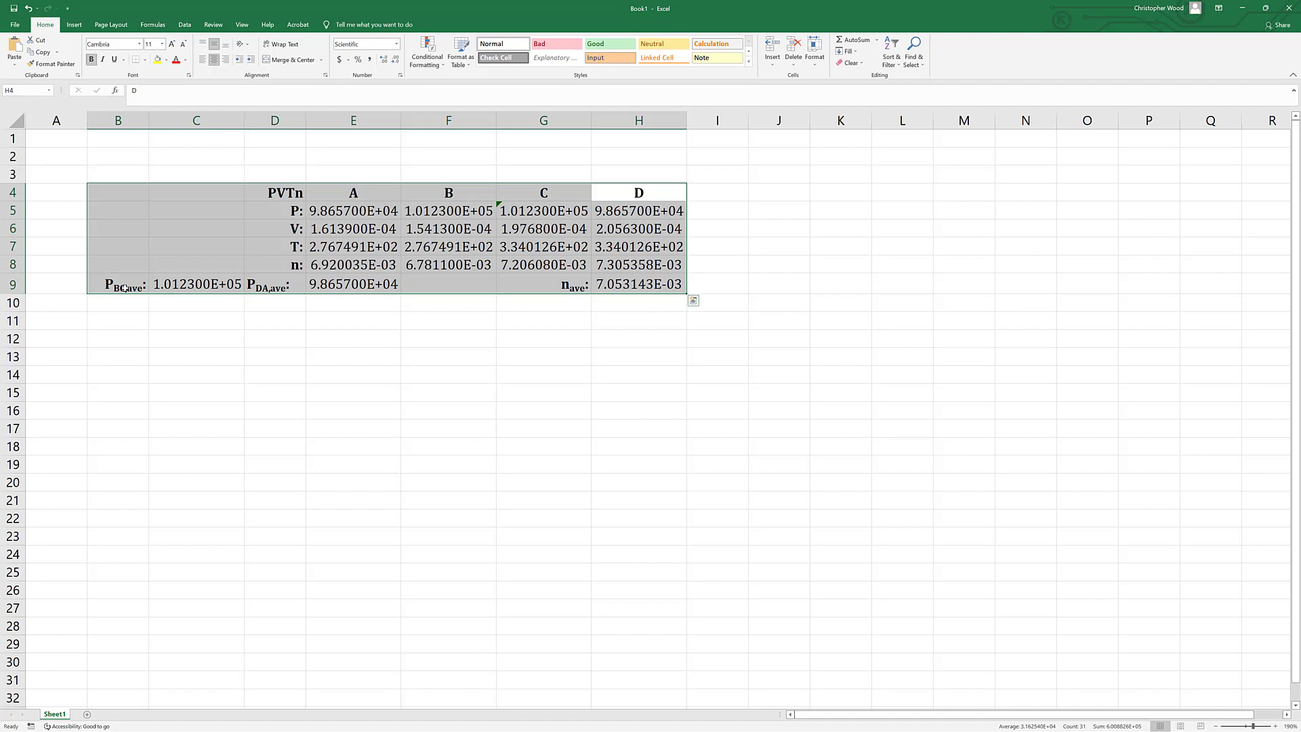
click(166, 60)
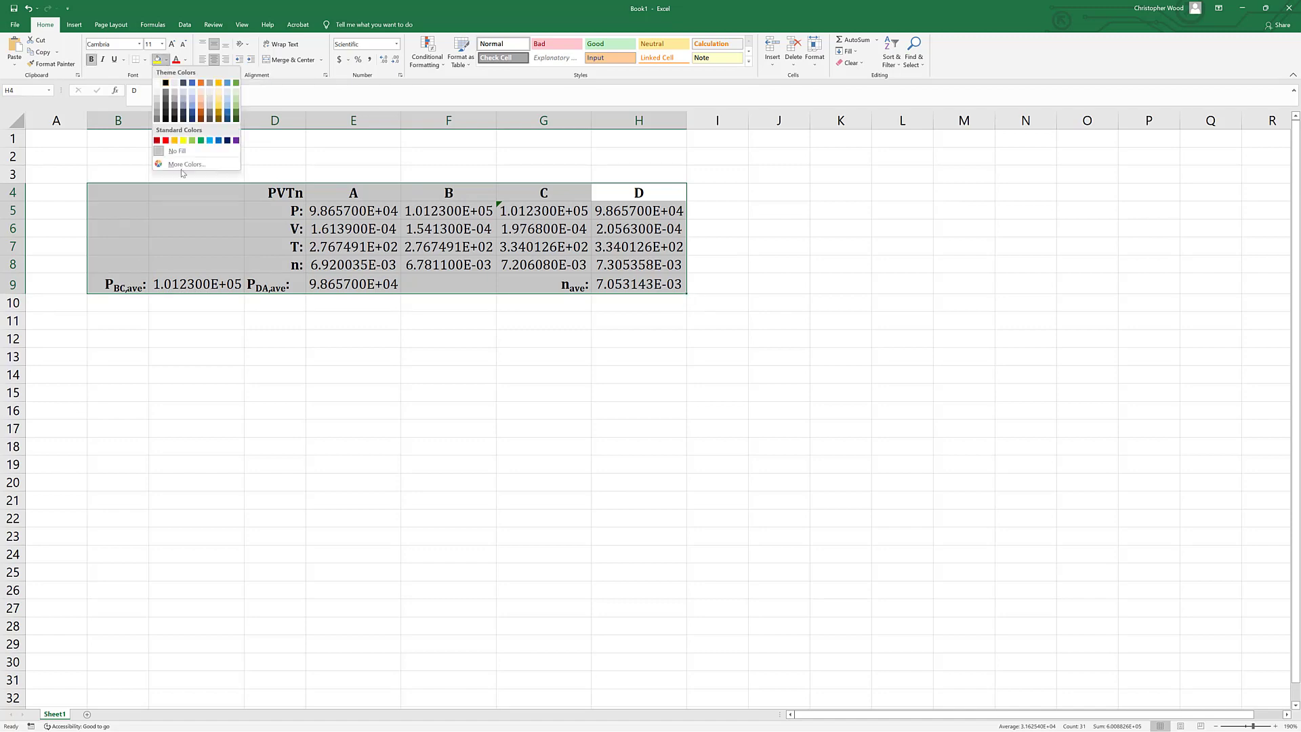
click(219, 97)
click(343, 371)
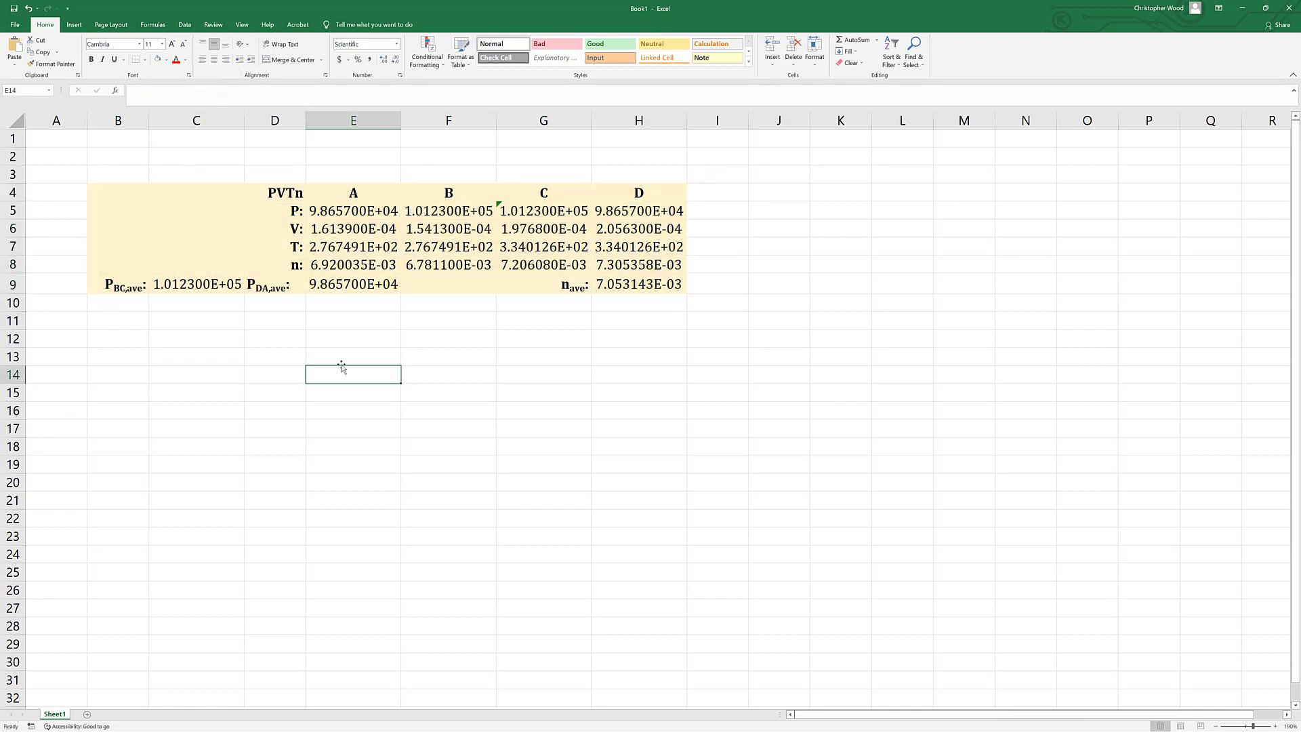
Fill the heading row B4:H4 with the darker Gold, Accent 4, Lighter 60% color.
drag(183, 198, 128, 197)
click(638, 192)
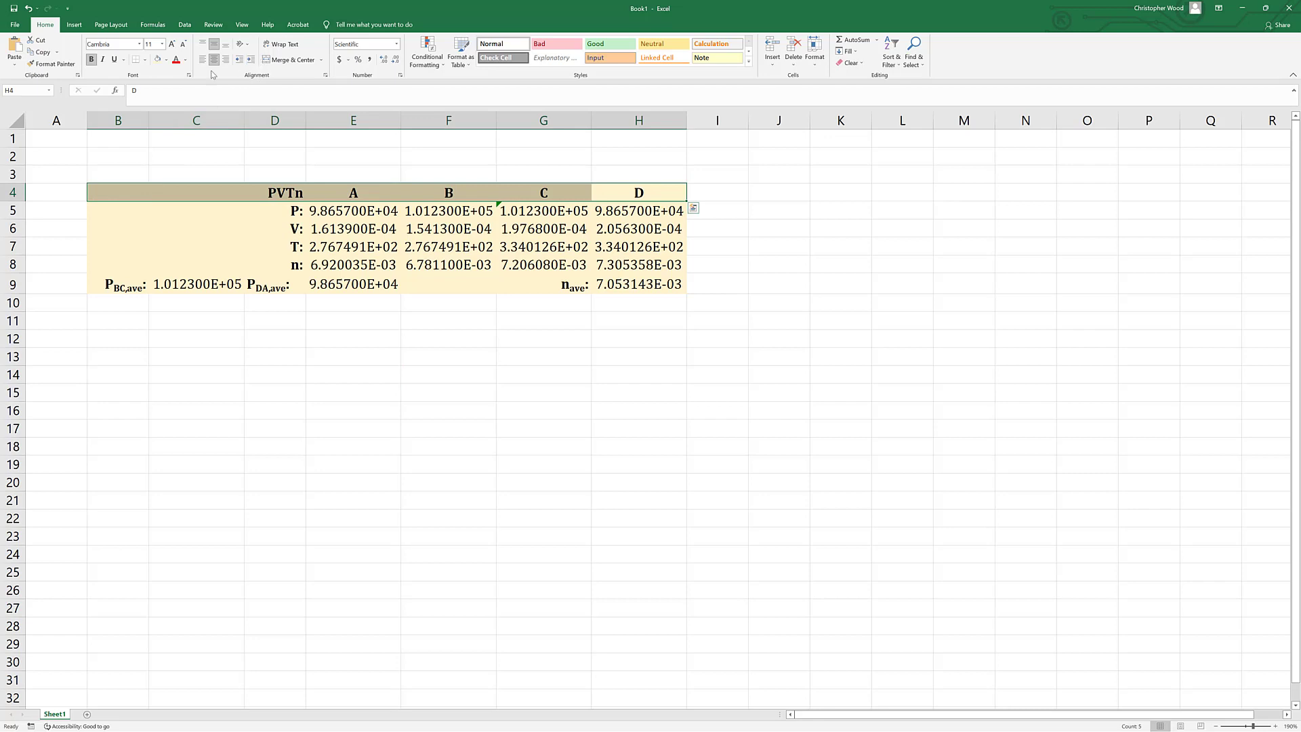
click(166, 61)
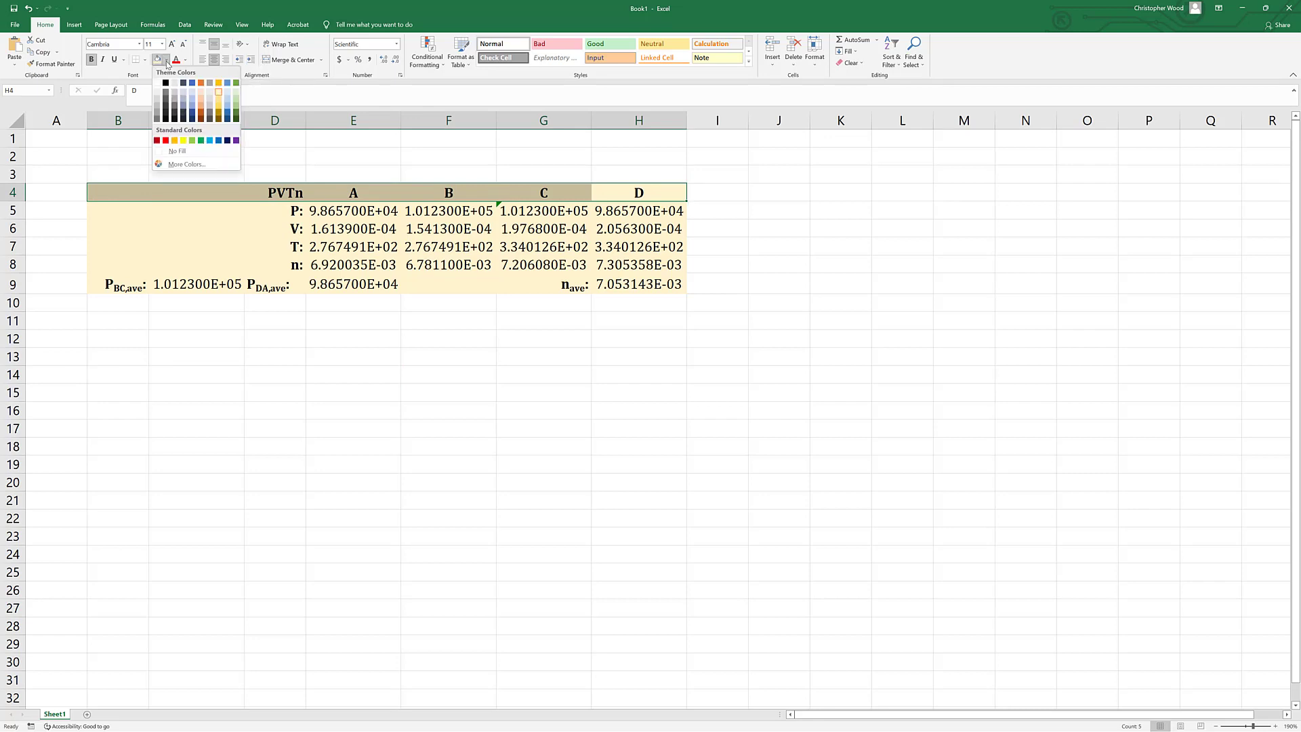
click(220, 102)
click(517, 380)
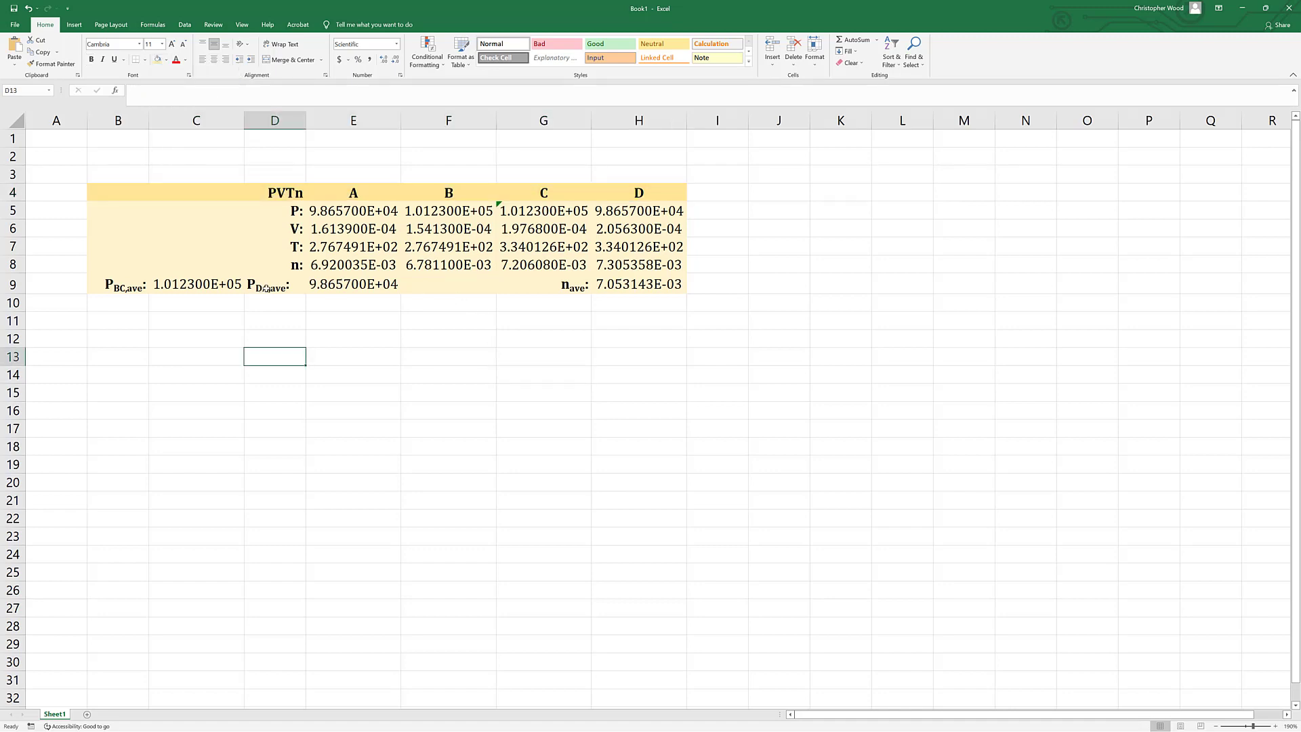
Right-align the average DA pressure label in D9.
click(267, 287)
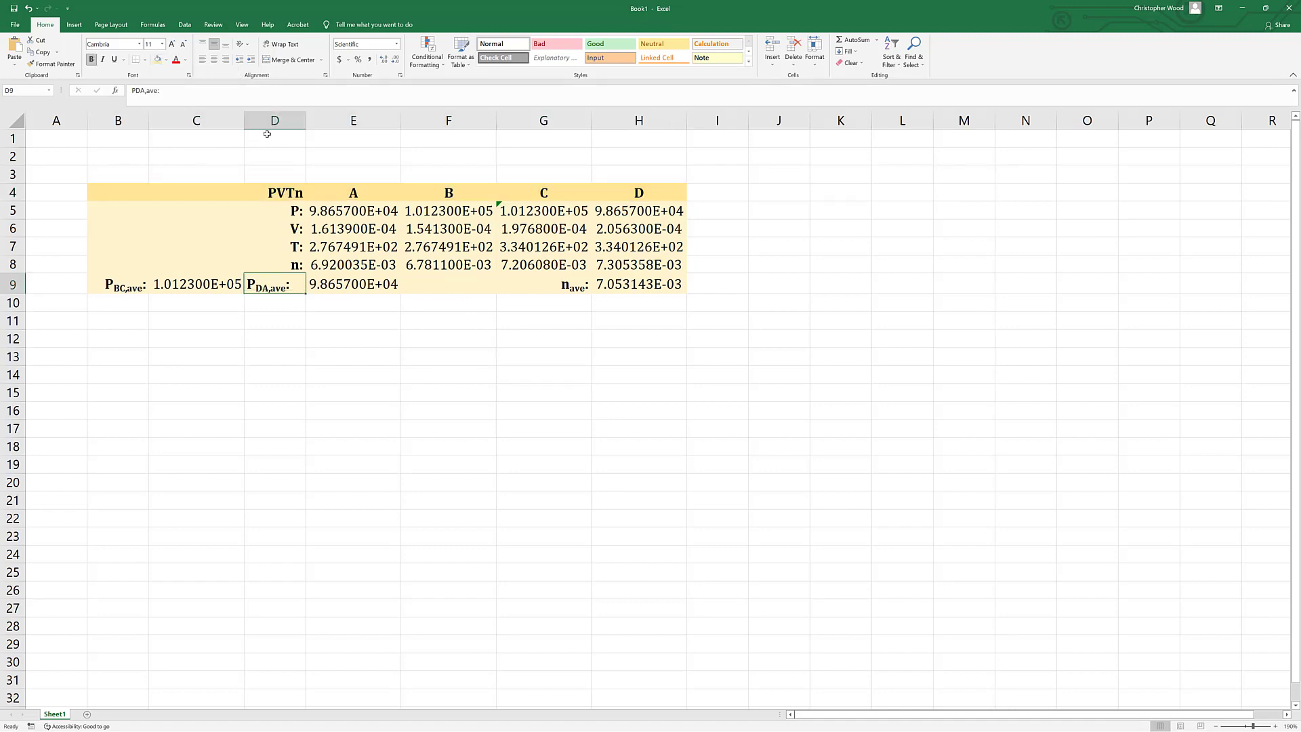
click(225, 60)
click(291, 393)
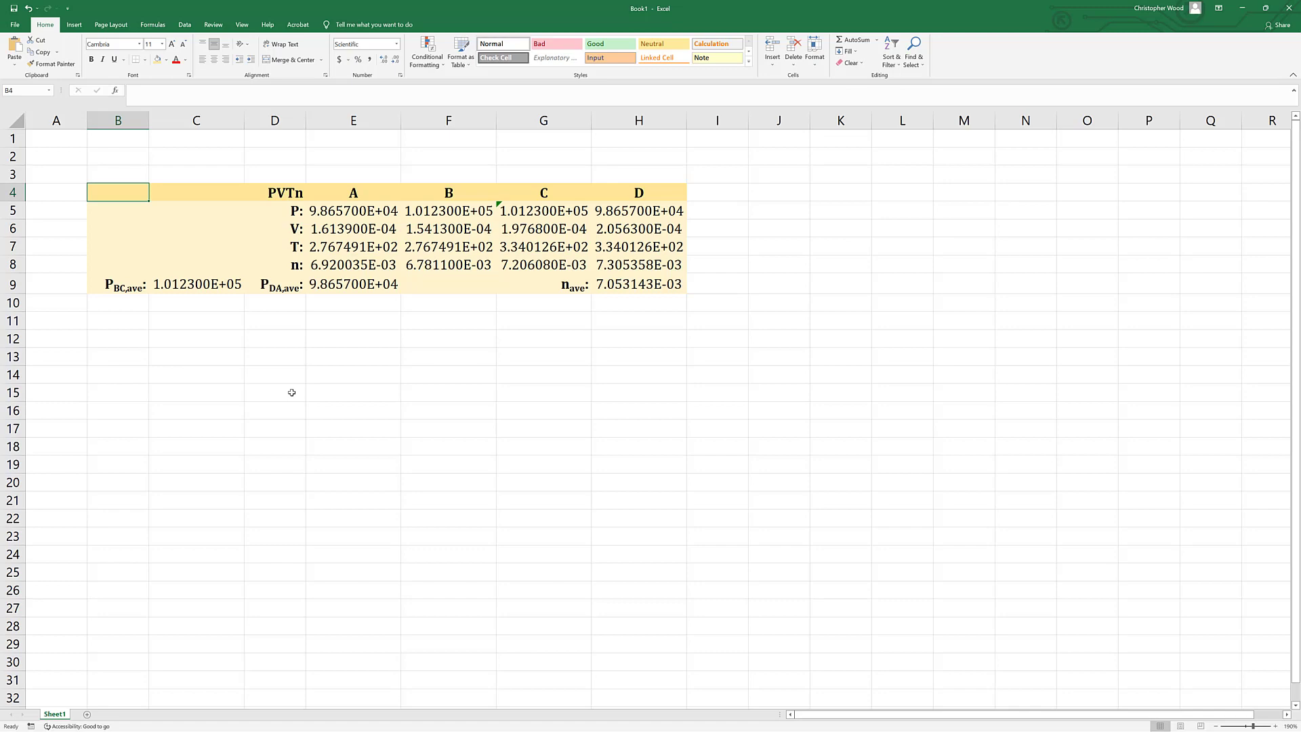
Merge and center the PVTn heading across cells B4:D4.
key(Right)
key(Right)
key(Right)
key(Left)
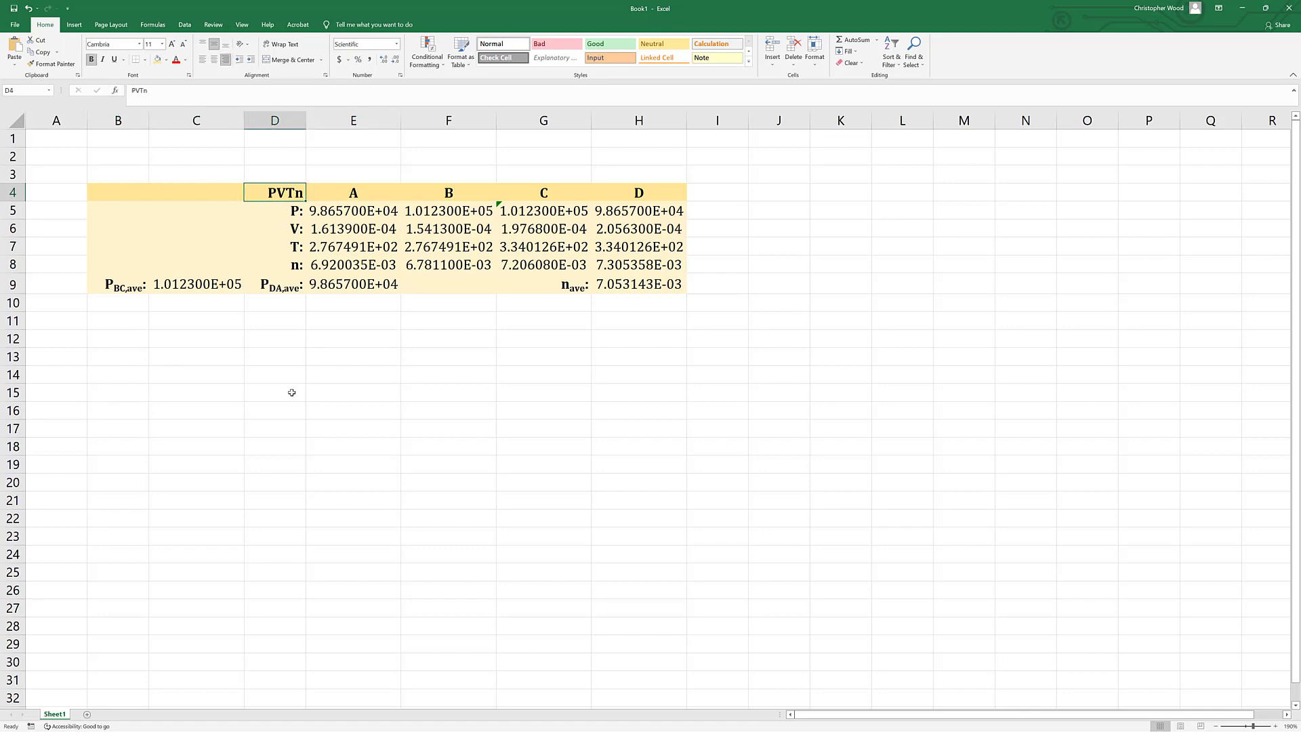
key(shift+Left)
key(shift+Left)
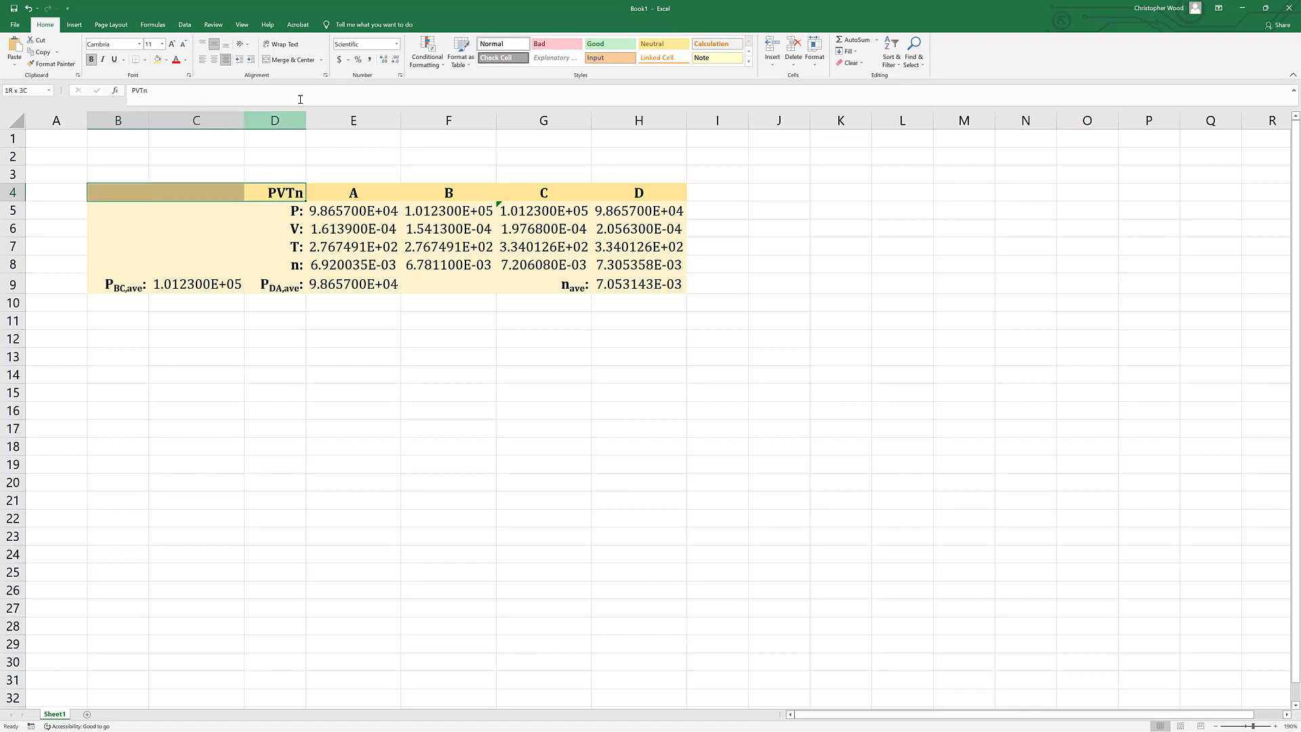
click(280, 61)
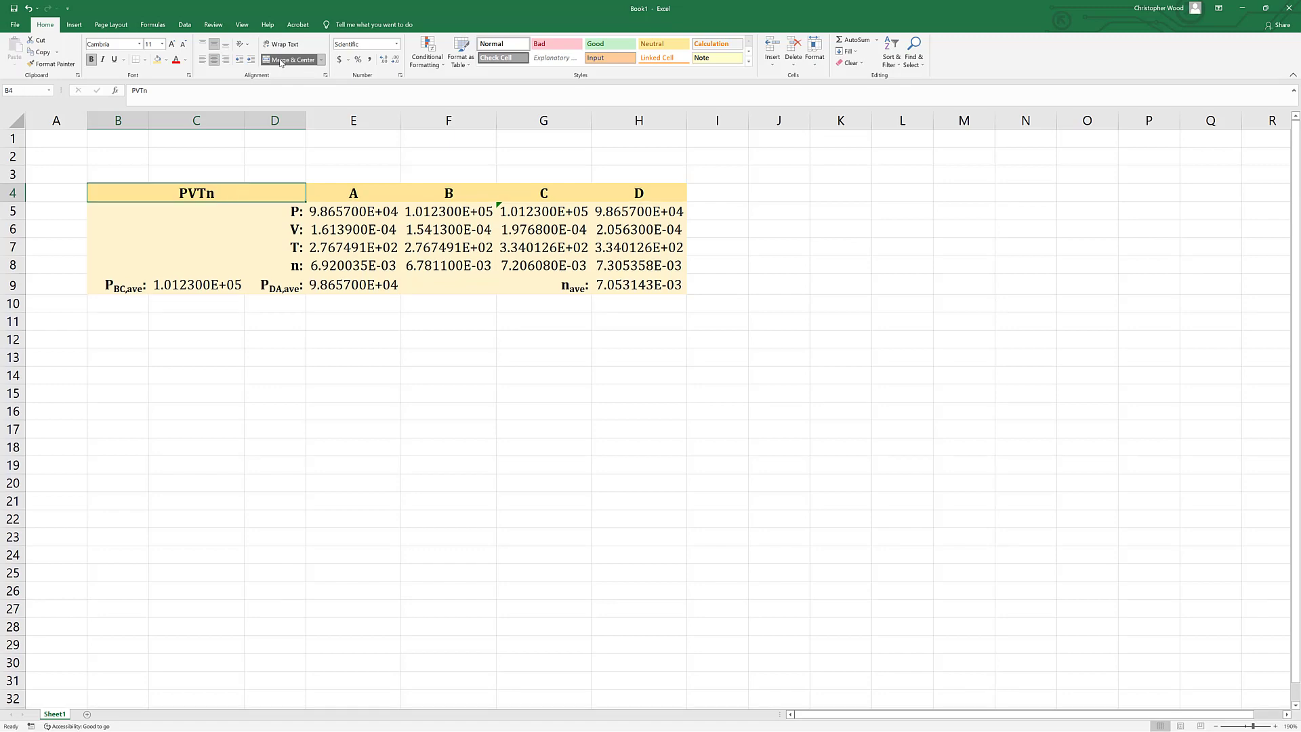
Extend the merged table heading to read "PVTn DATA".
double_click(236, 194)
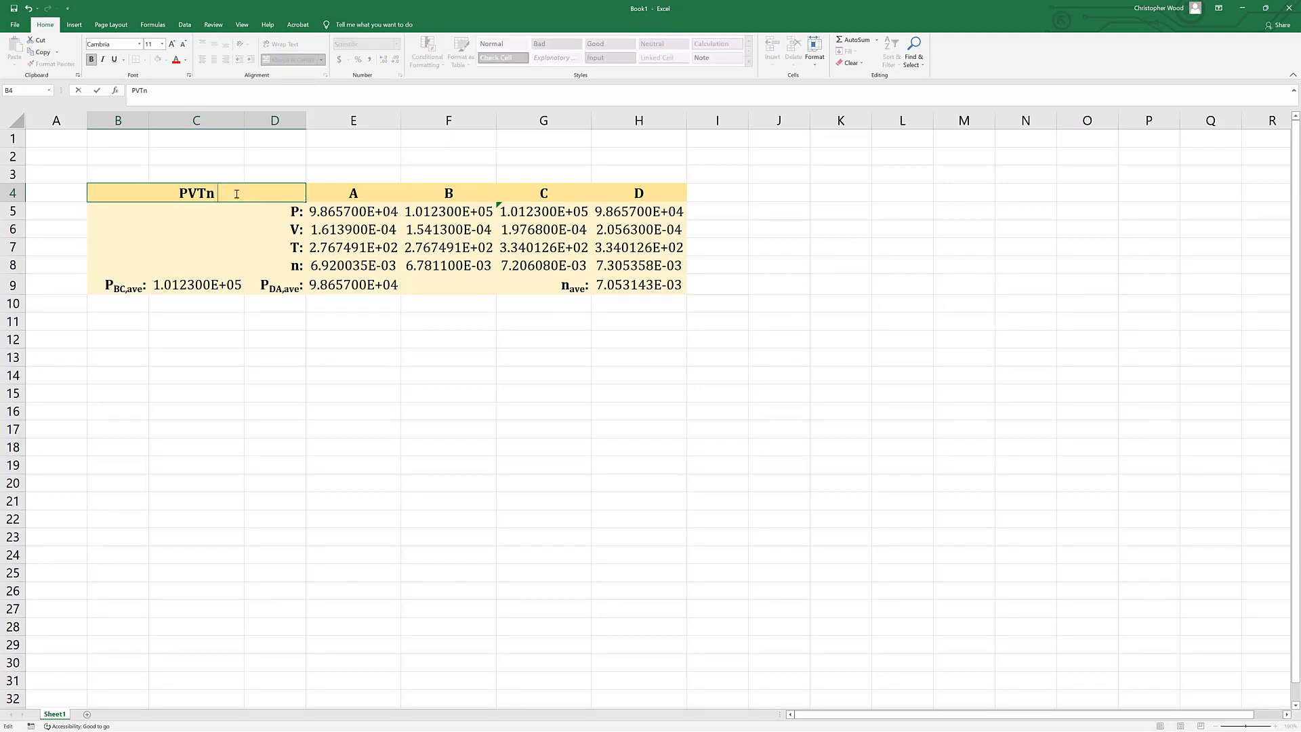
text(DATA)
key(Return)
Enter the heading "WORK" in D10, directly below the table.
click(317, 400)
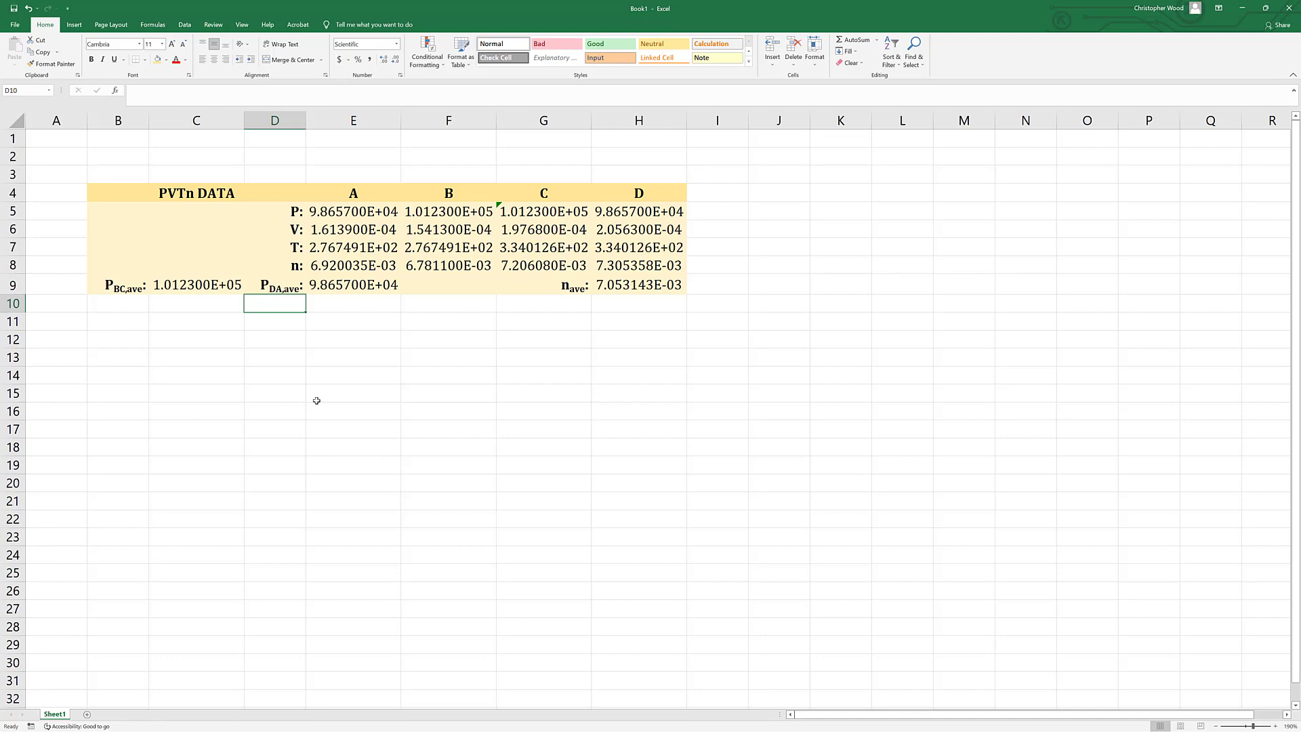
text(WORK)
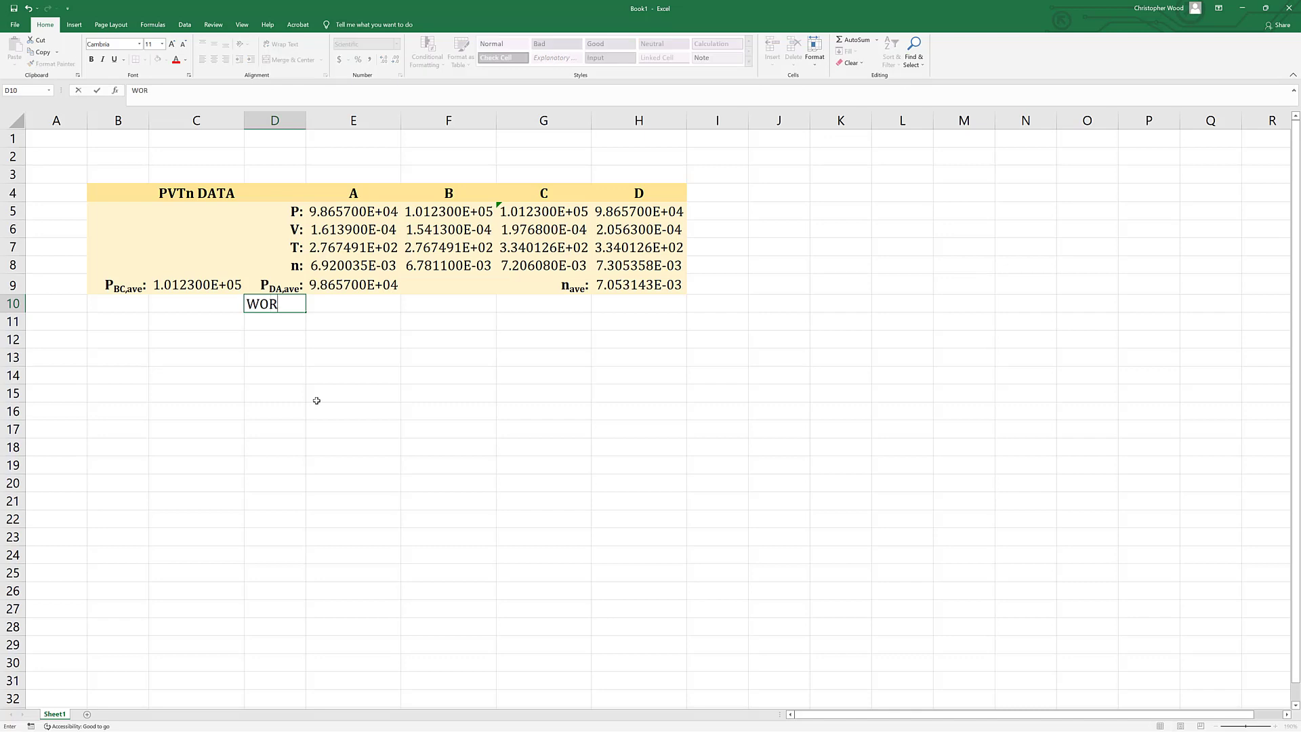
key(Return)
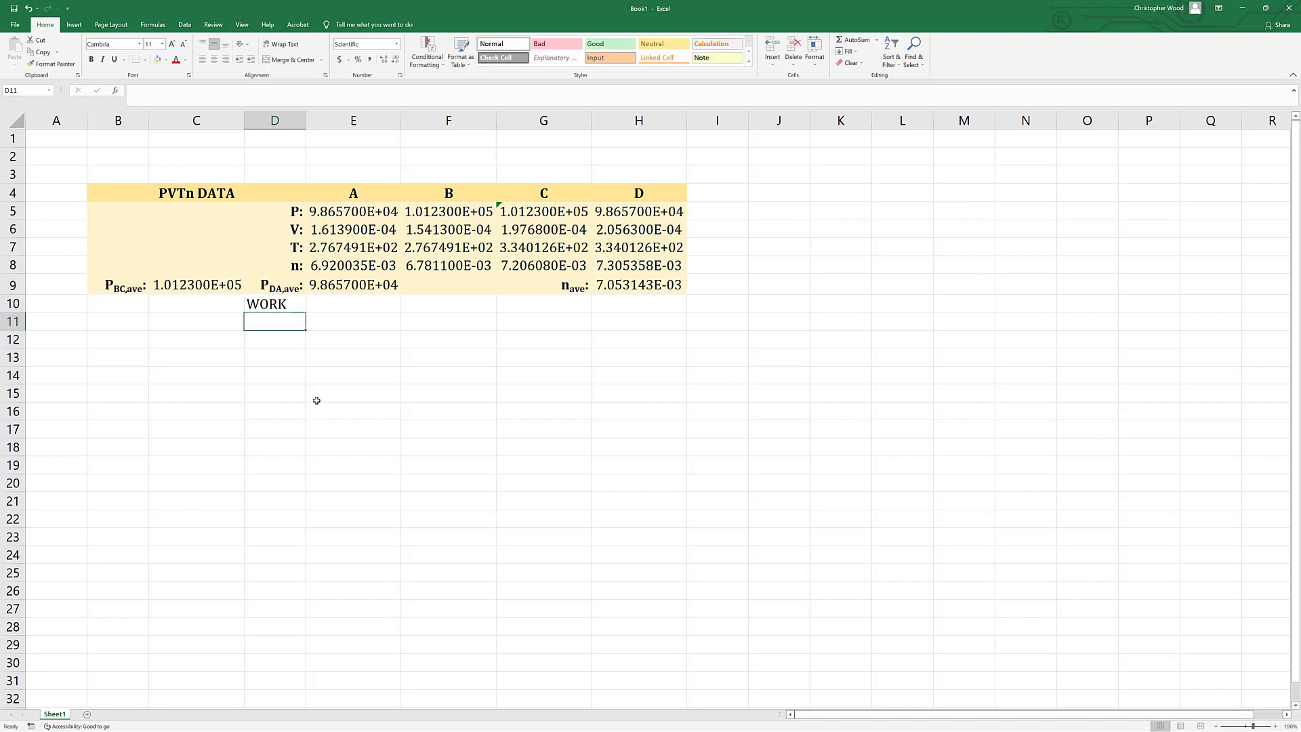
Enter the label "WAB:" in D11, directly below the WORK heading.
text(W)
text(AB:)
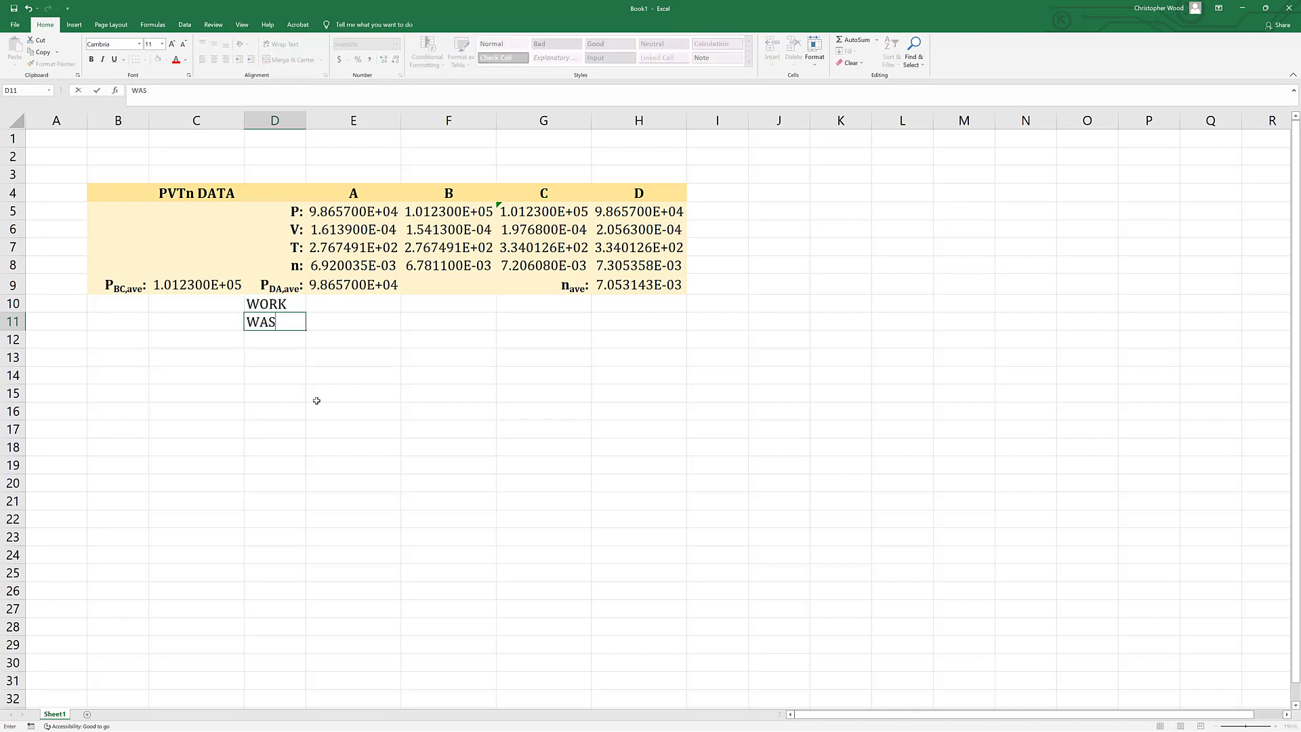
key(Return)
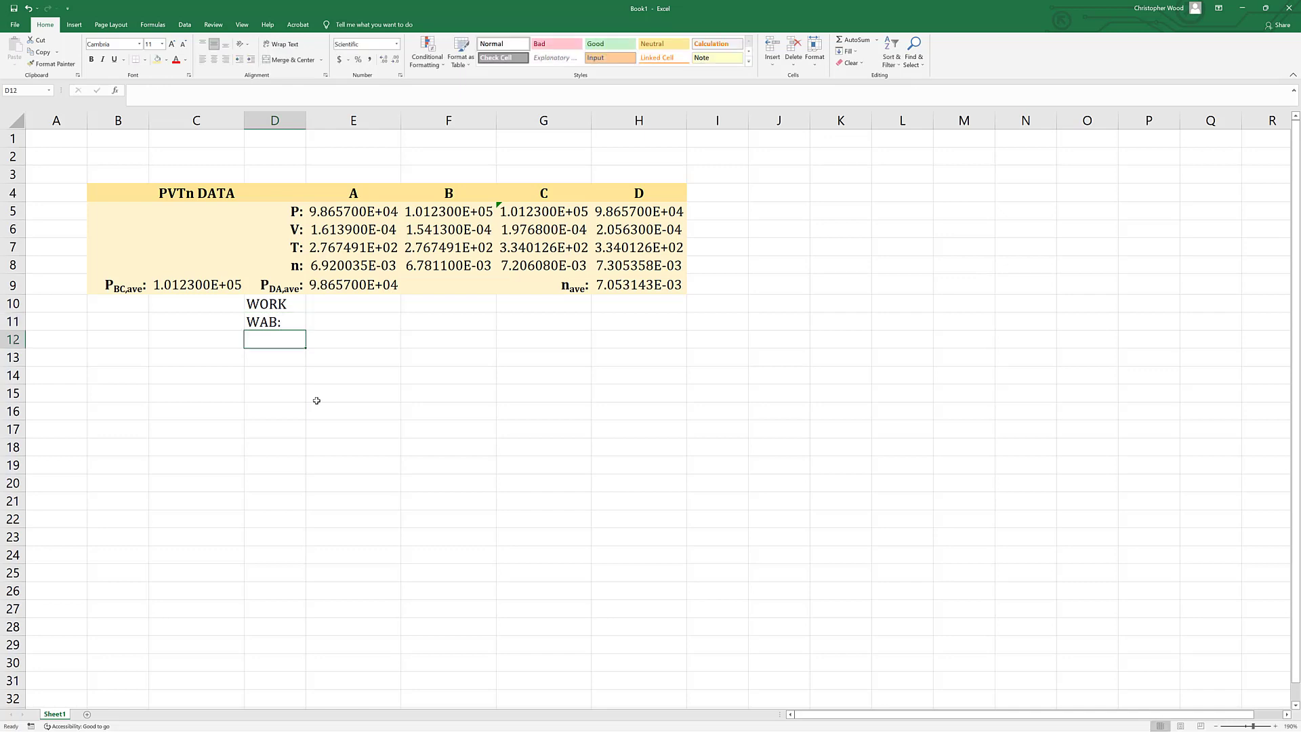
Format the letters AB in the D11 label as subscript.
click(265, 322)
double_click(265, 322)
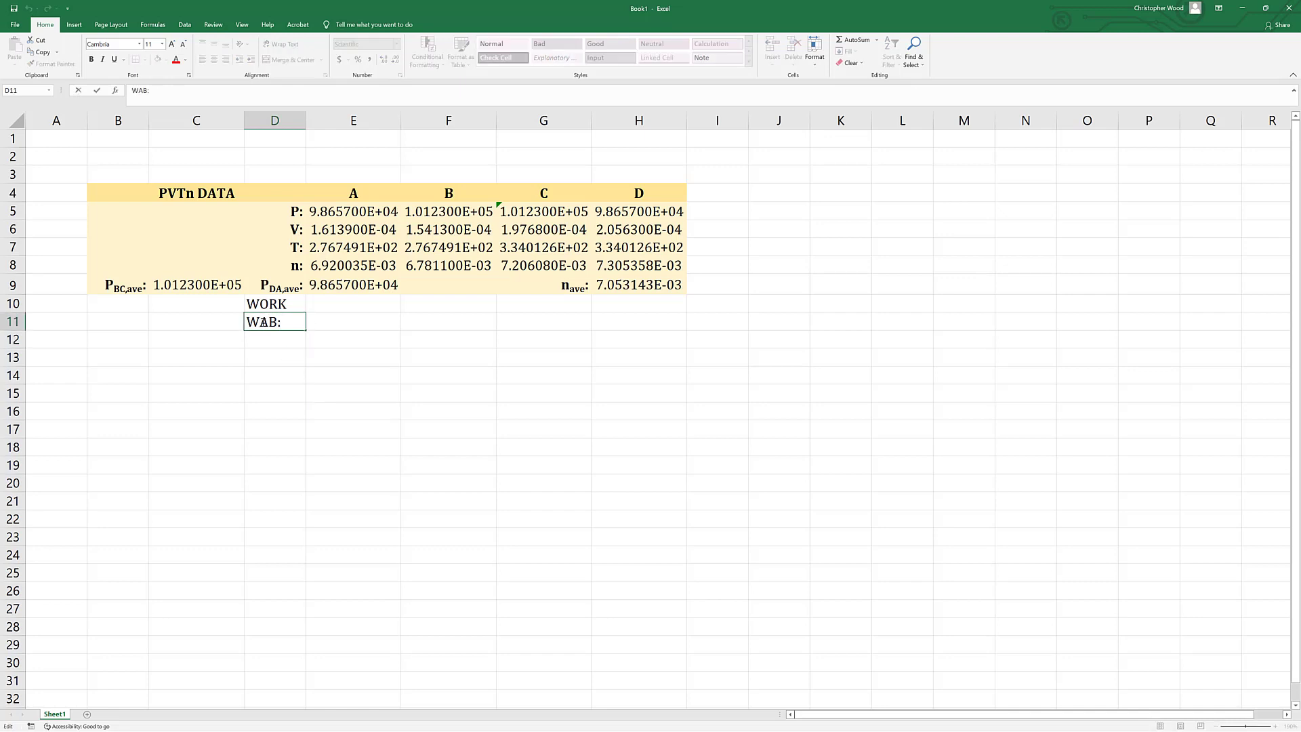
drag(270, 322, 276, 322)
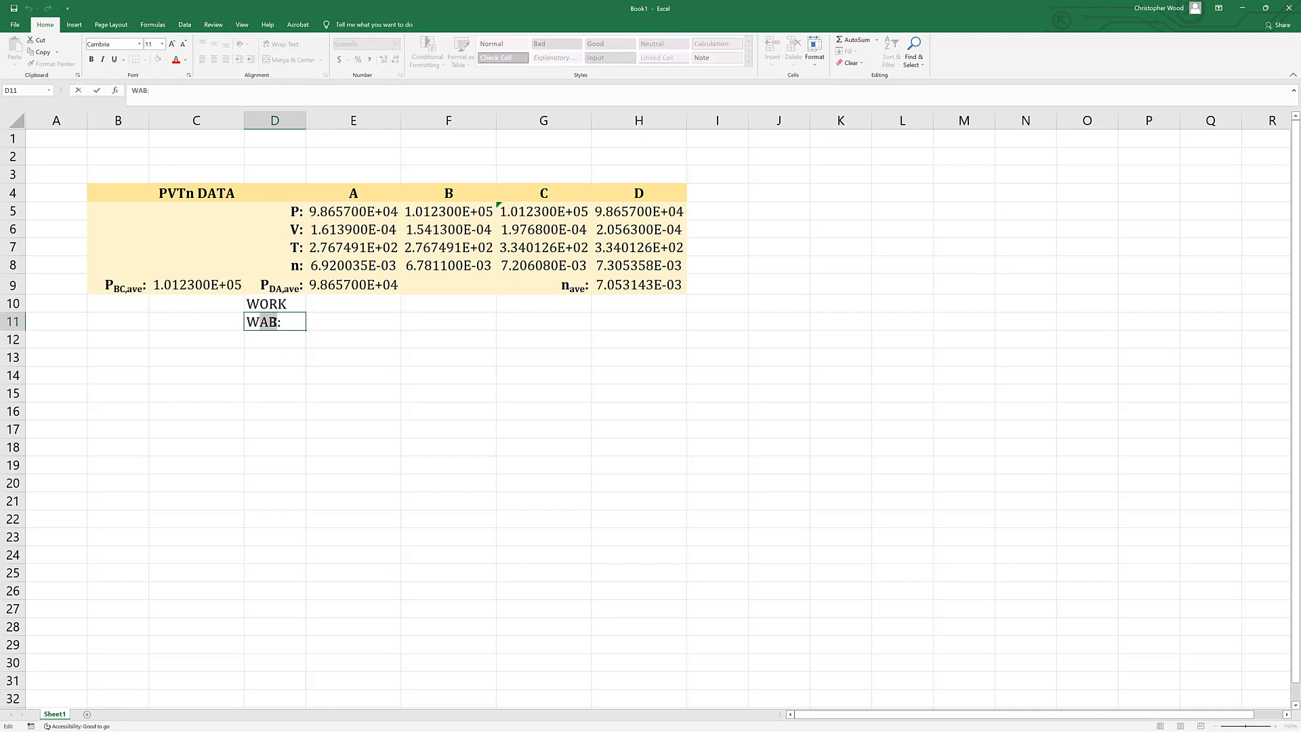
right_click(267, 322)
click(292, 395)
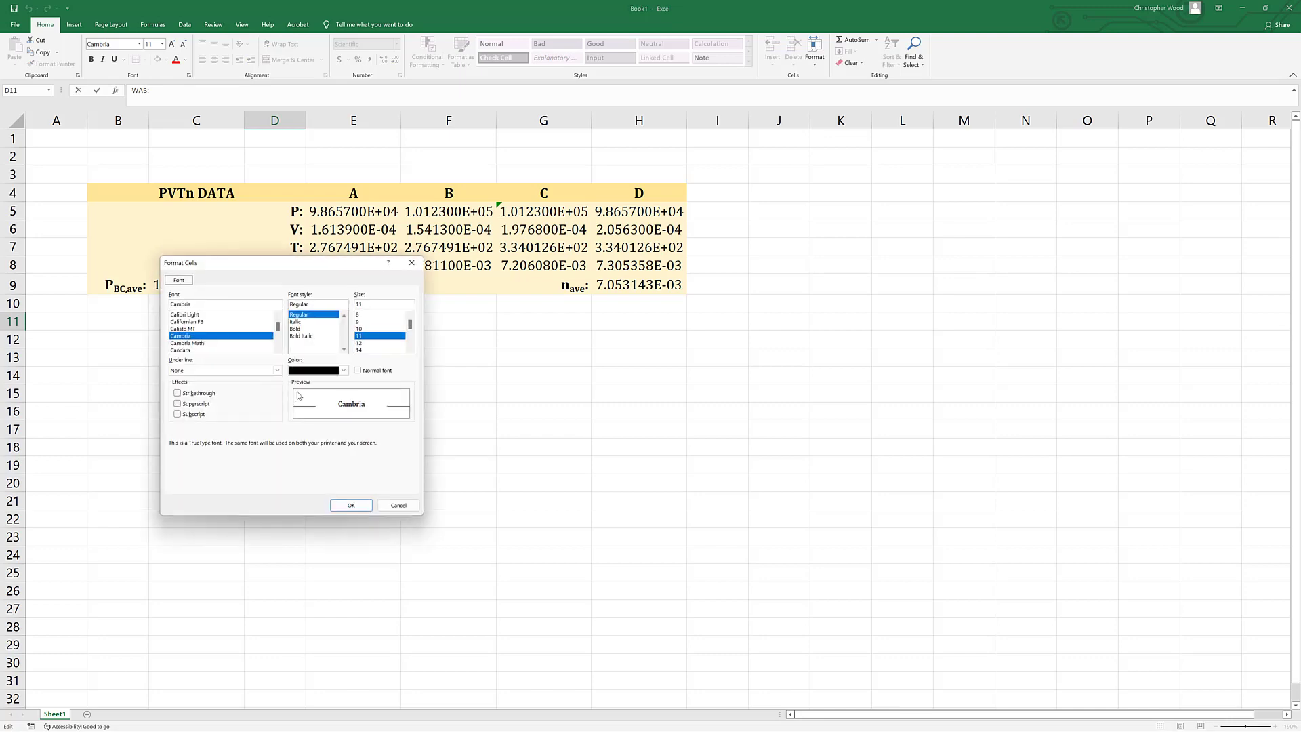
click(203, 414)
key(Return)
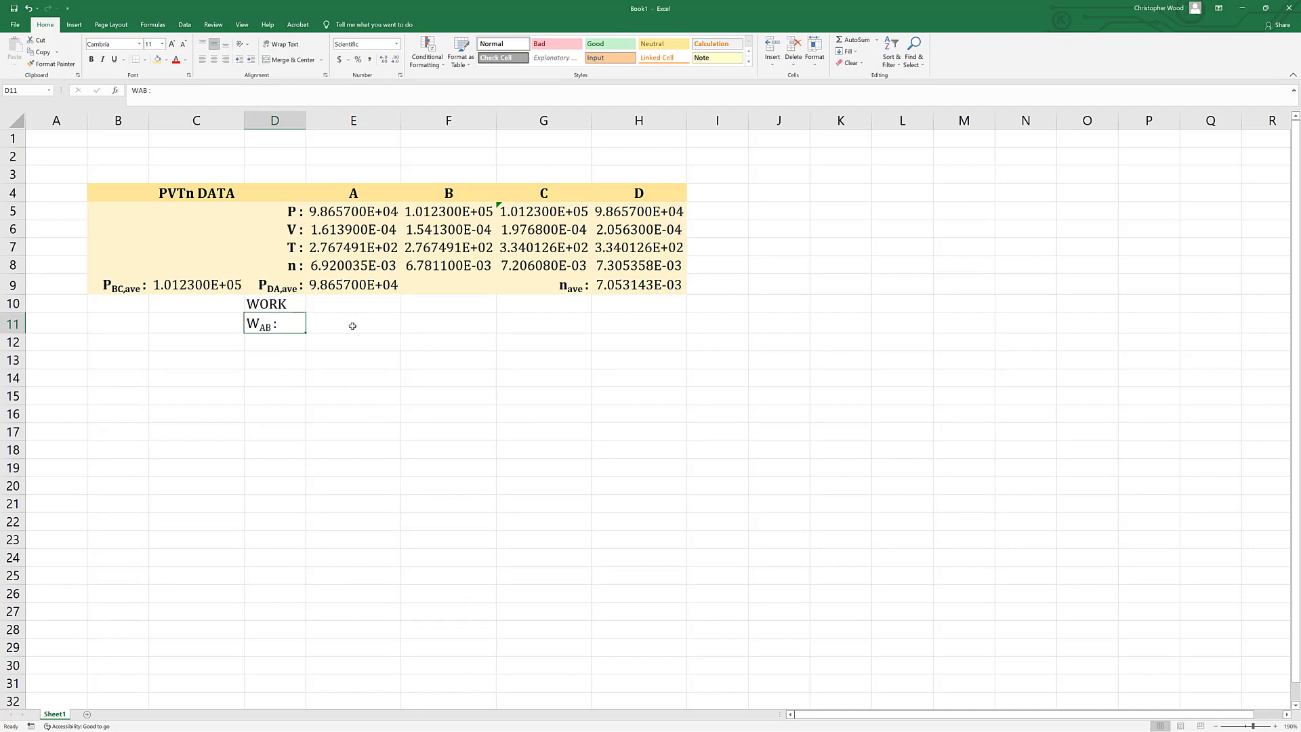
Copy the formatted work label from D11 into D12, D13 and D14.
key(ctrl+c)
click(295, 344)
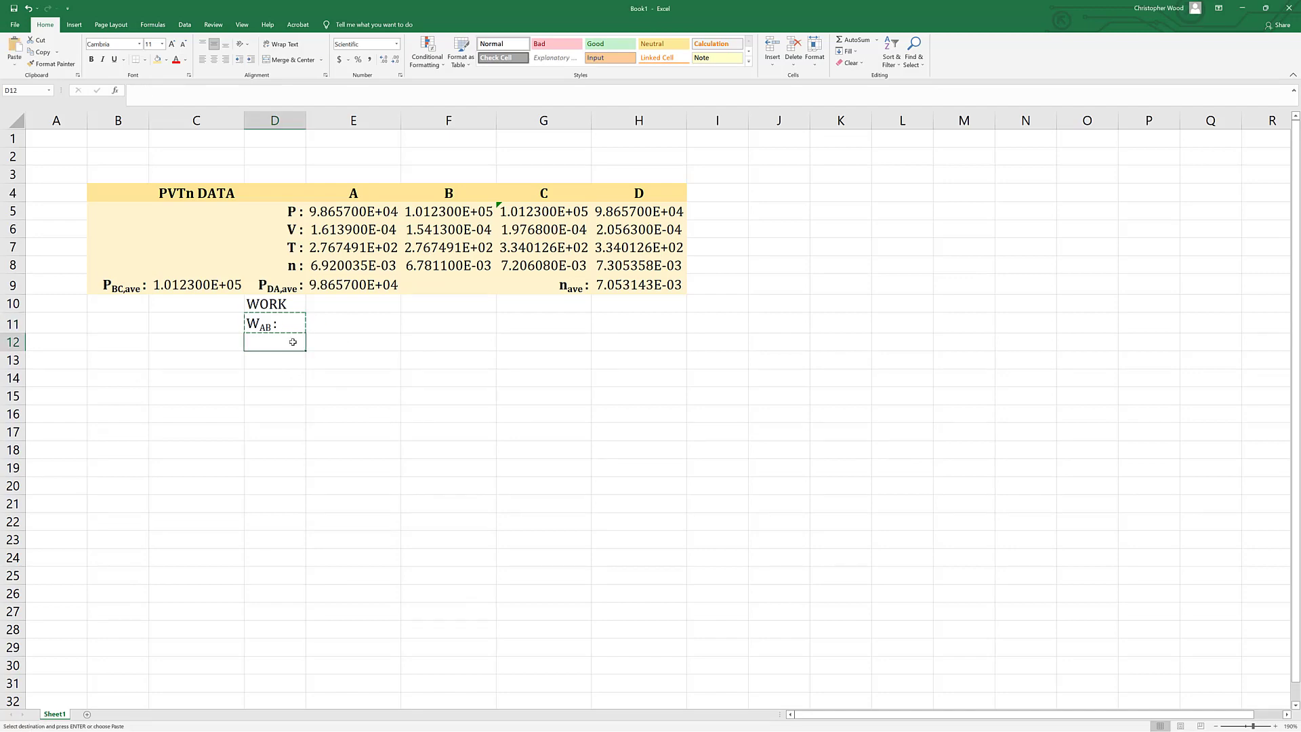
key(ctrl+v)
key(Down)
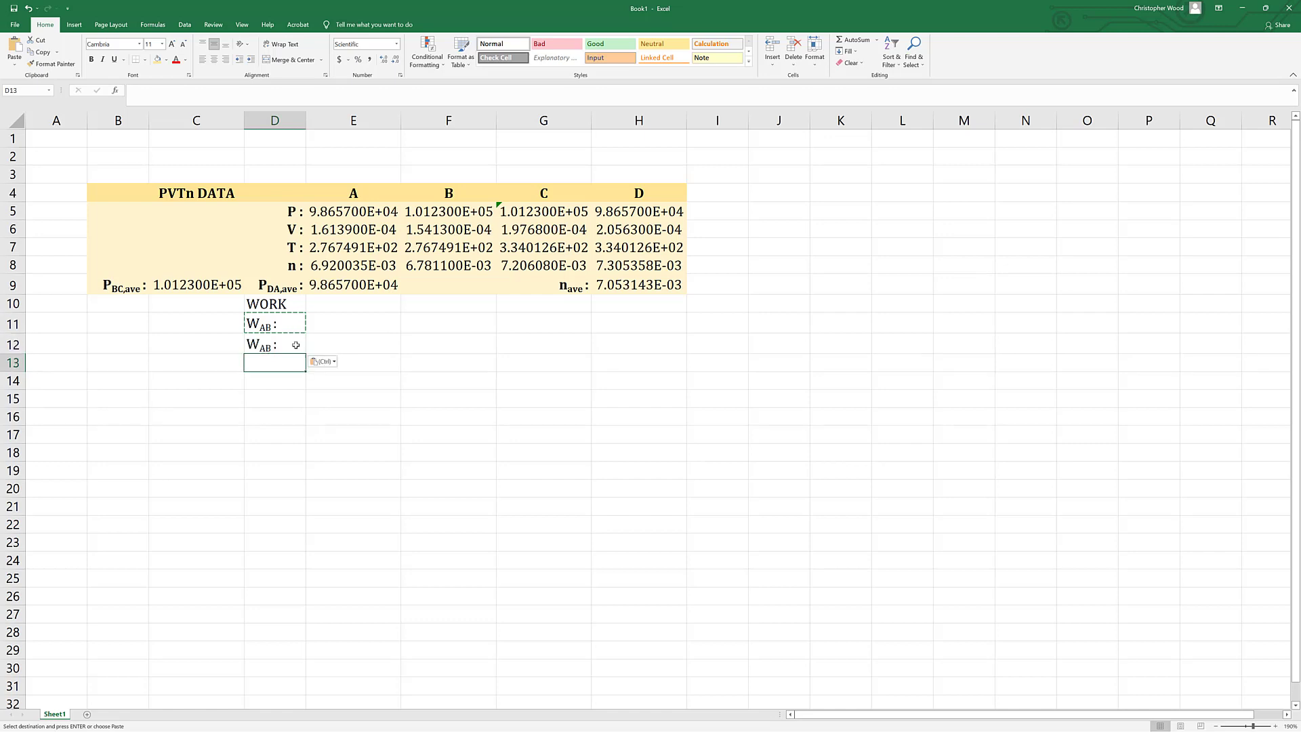
key(ctrl+v)
key(Down)
key(ctrl+v)
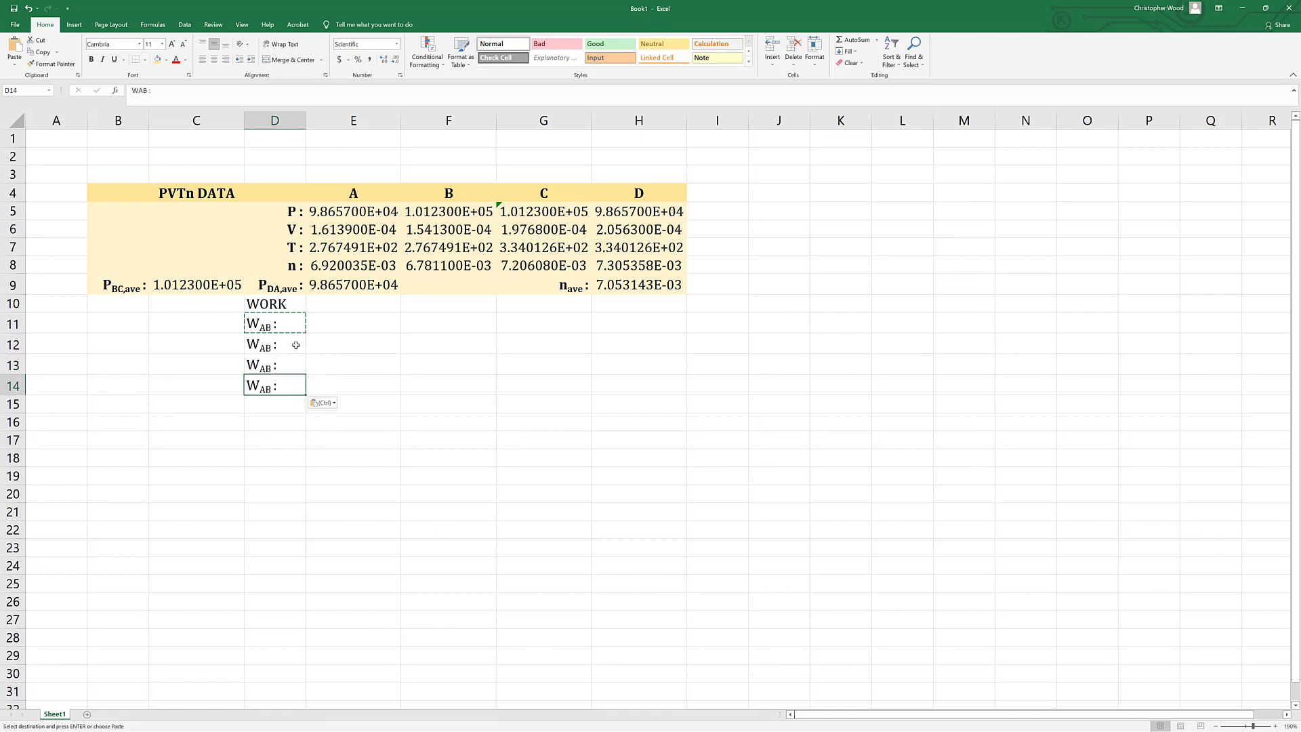
Change the subscript of the work label in D12 to BC.
key(Up)
key(Up)
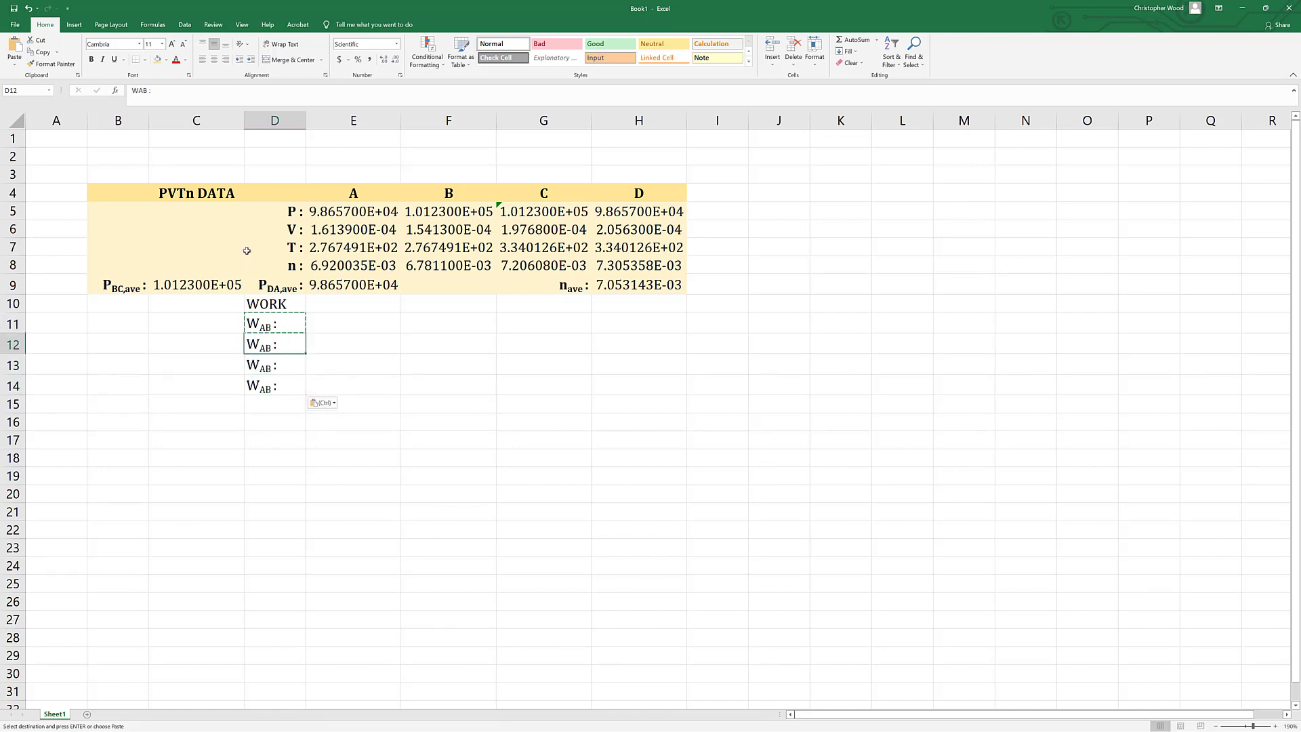
double_click(271, 339)
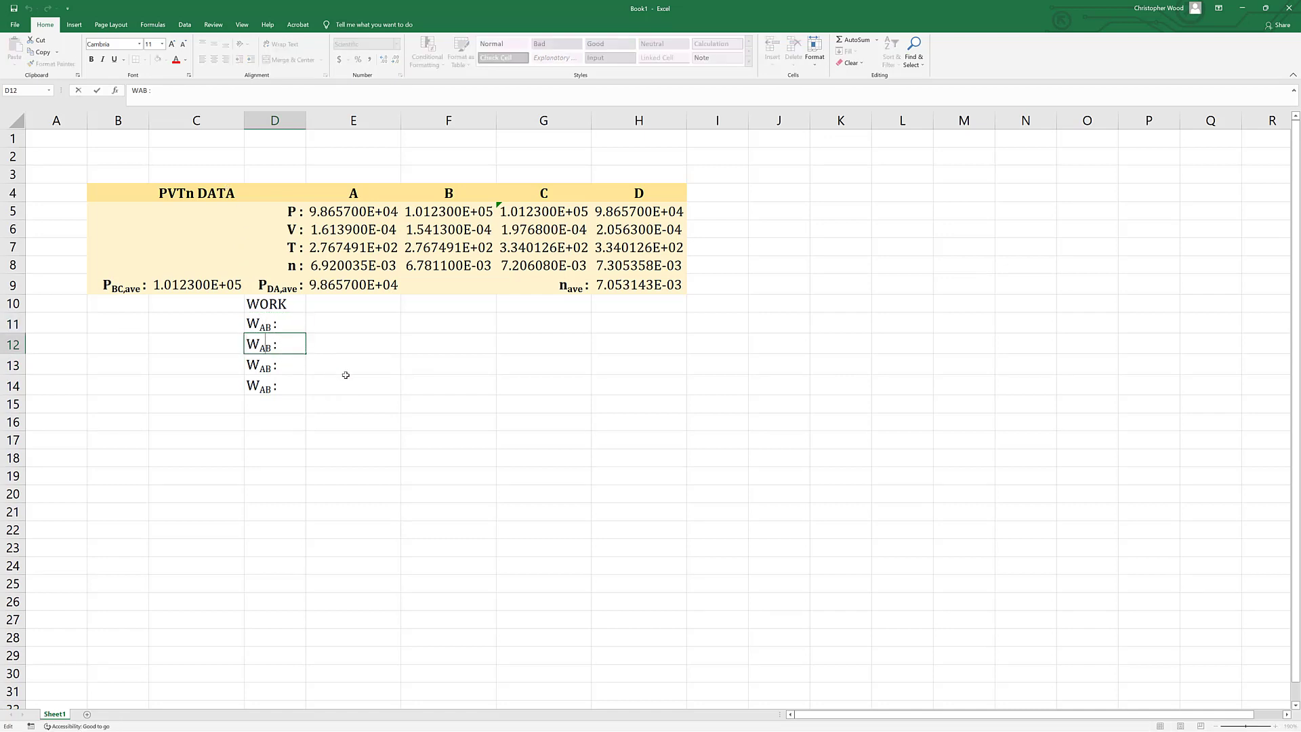
text(BC)
key(Delete)
key(Delete)
key(Return)
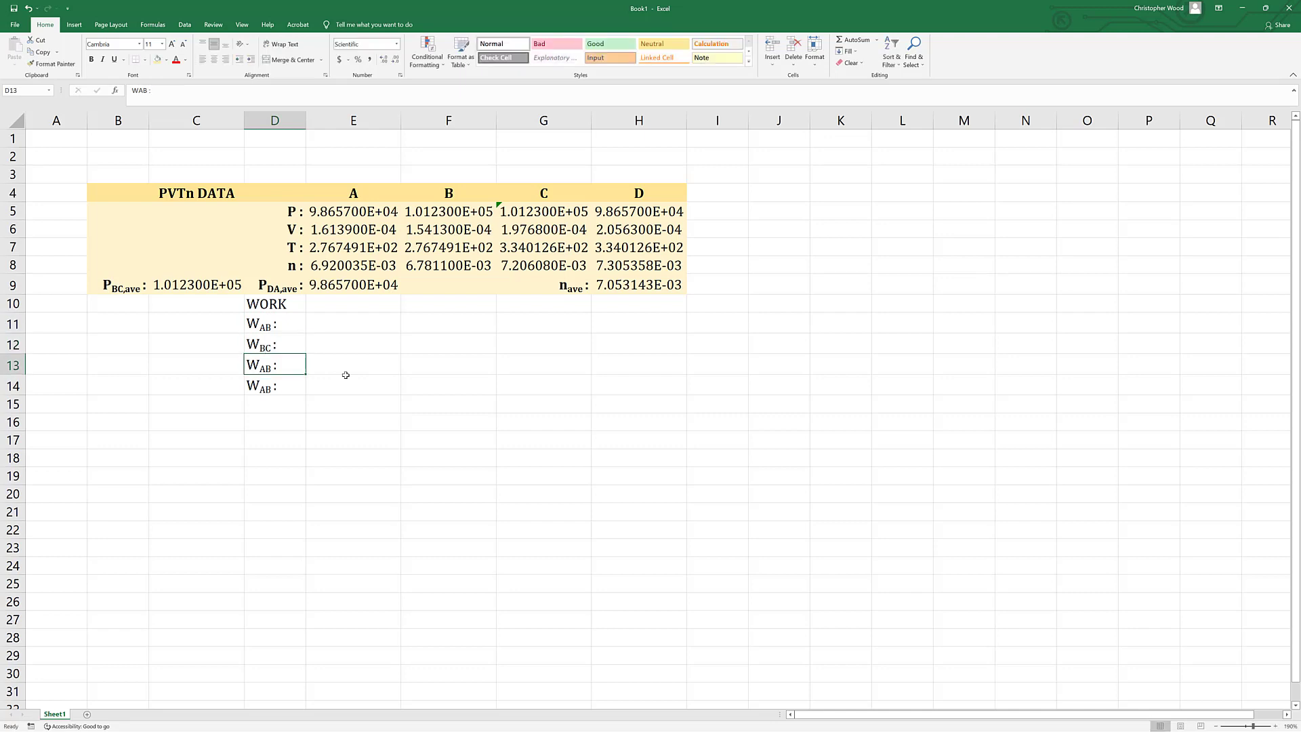
Change the subscript of the work label in D13 to CD.
key(F2)
key(Left)
key(Left)
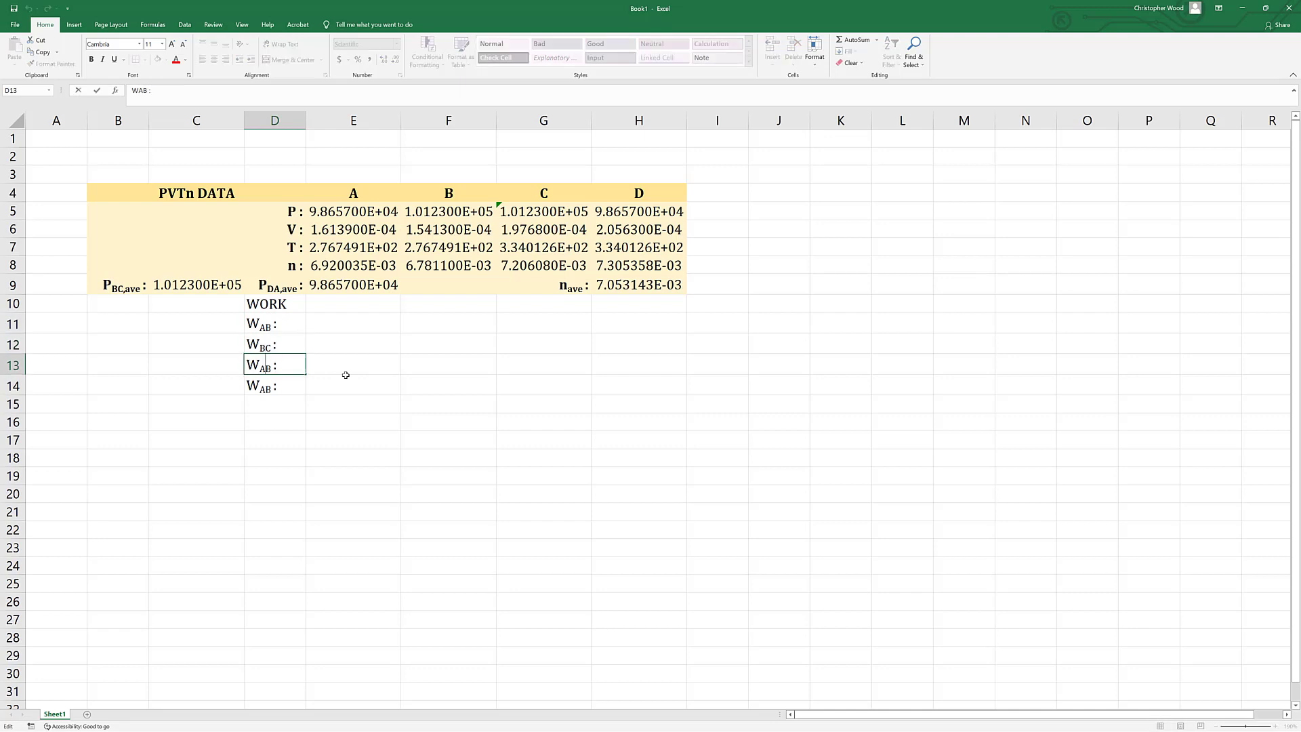
text(CD)
key(Delete)
key(Delete)
key(Return)
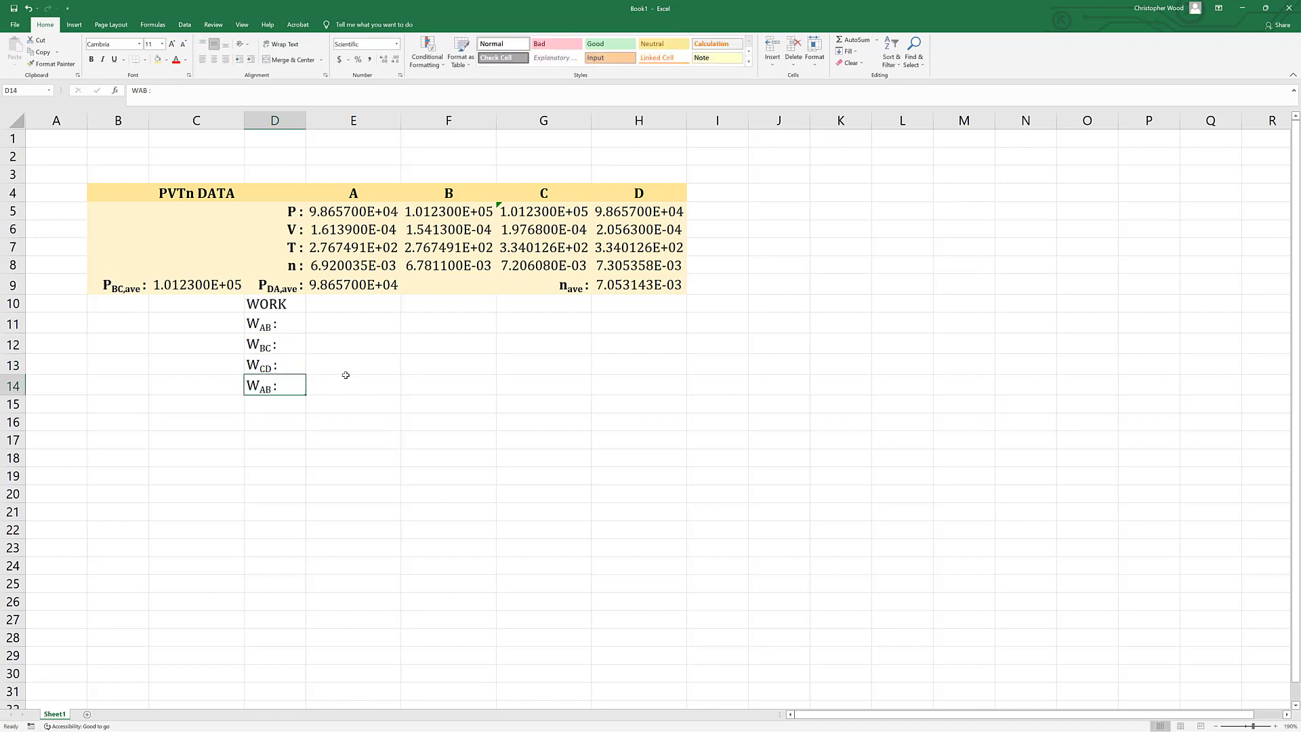
Change the subscript of the work label in D14 to DA.
key(F2)
key(Left)
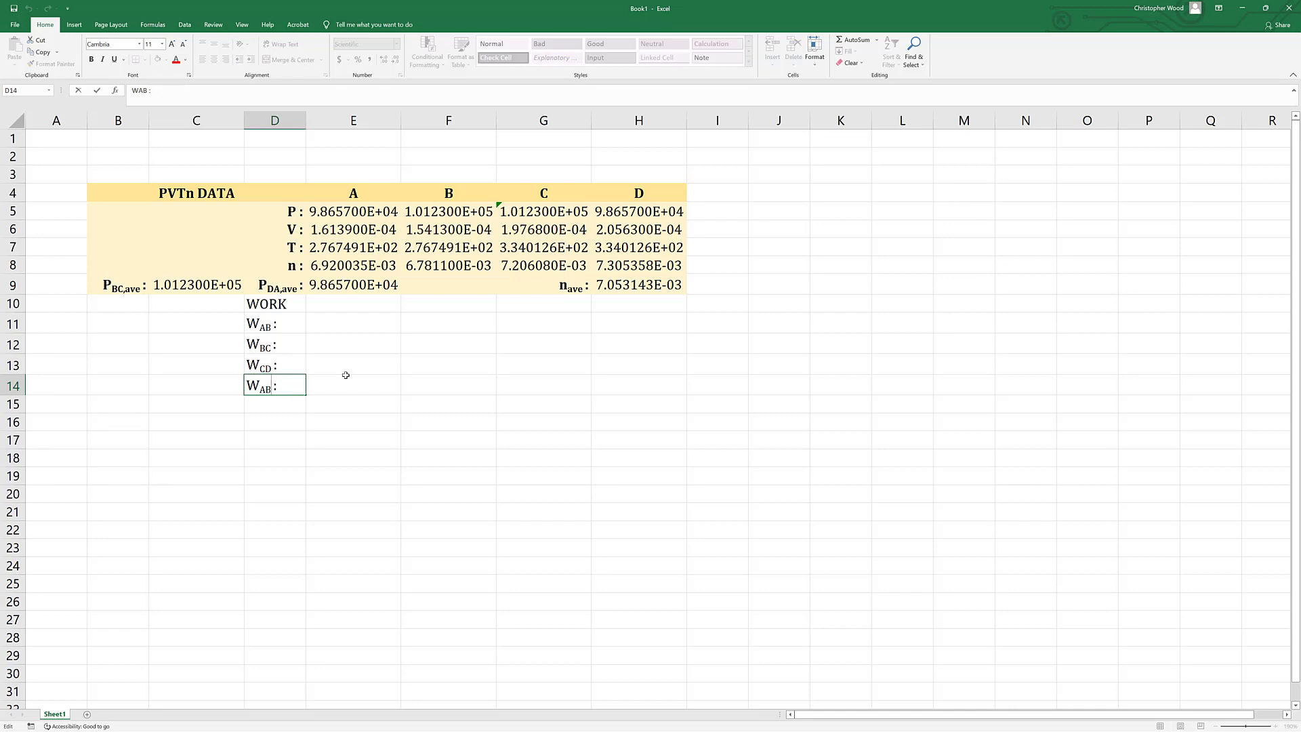
text(DA)
key(Left)
key(Left)
key(BackSpace)
key(BackSpace)
key(Return)
key(Return)
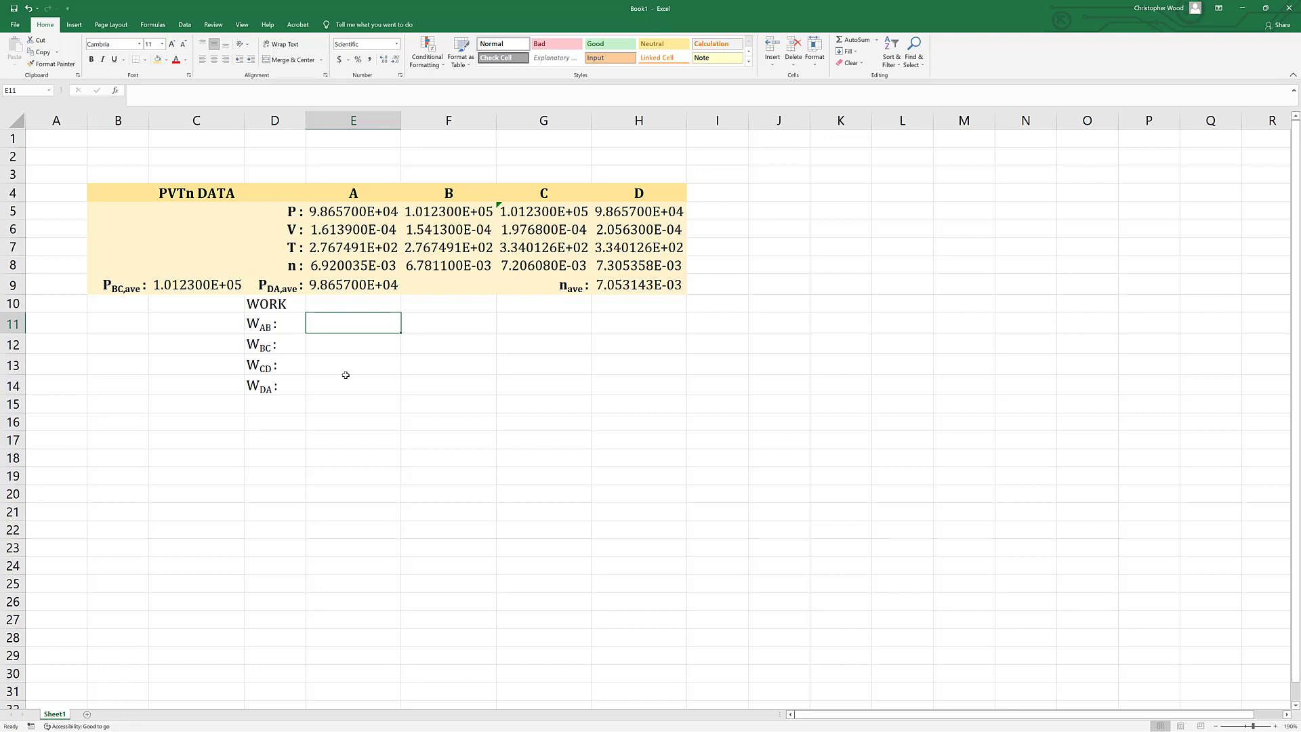
Calculate the AB work in E11 with the formula =E5*E6*ln(F6/E6).
text(=)
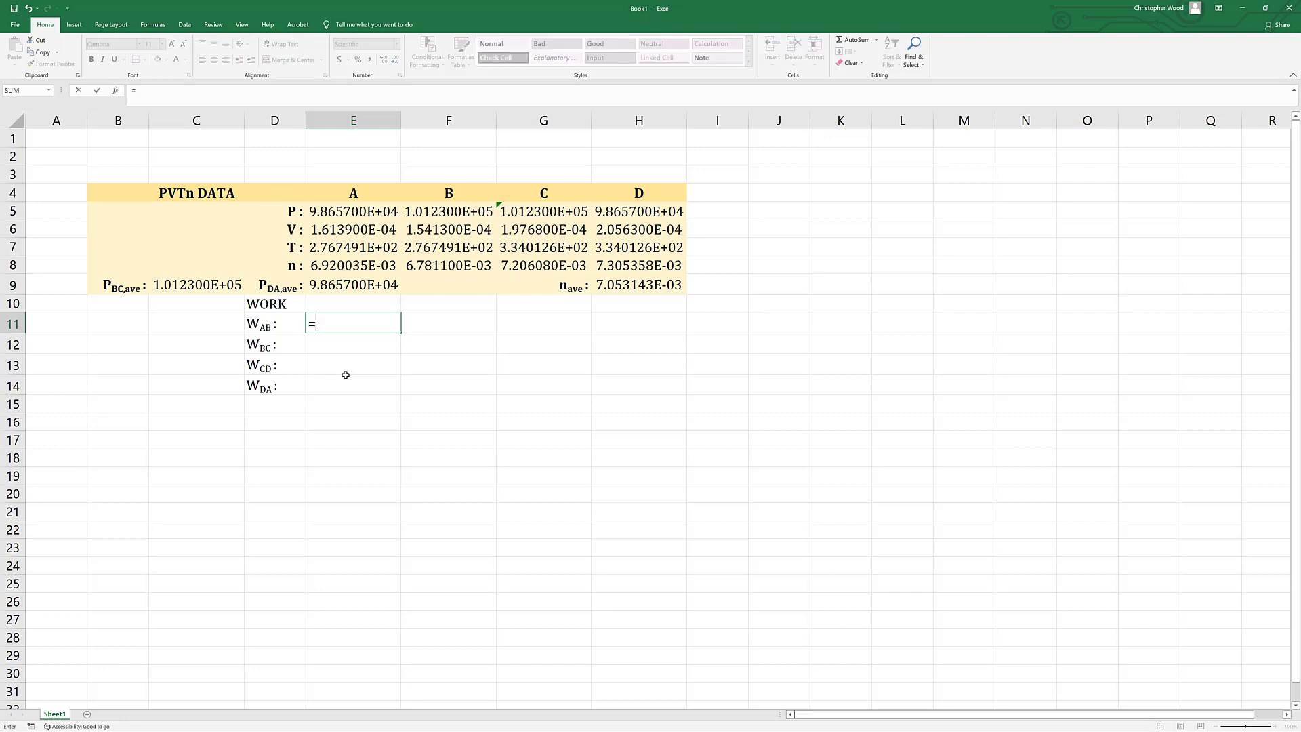
click(334, 211)
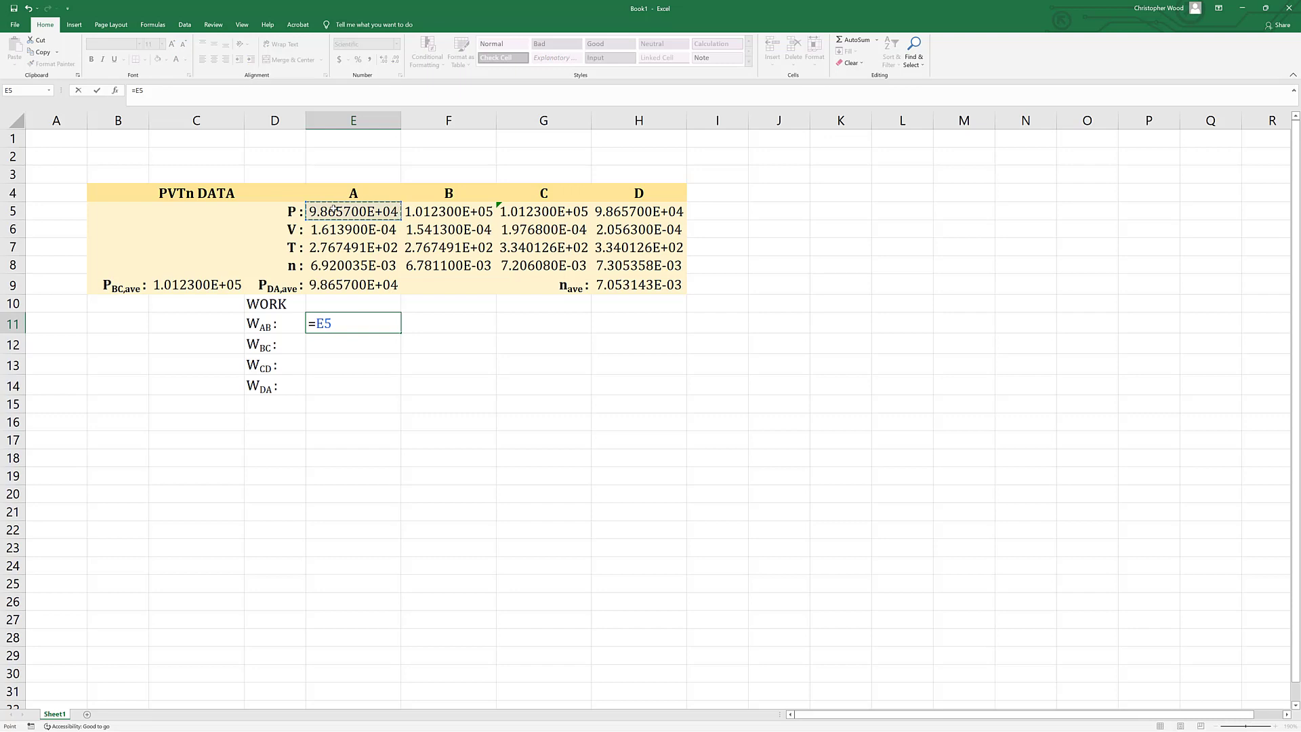
text(*)
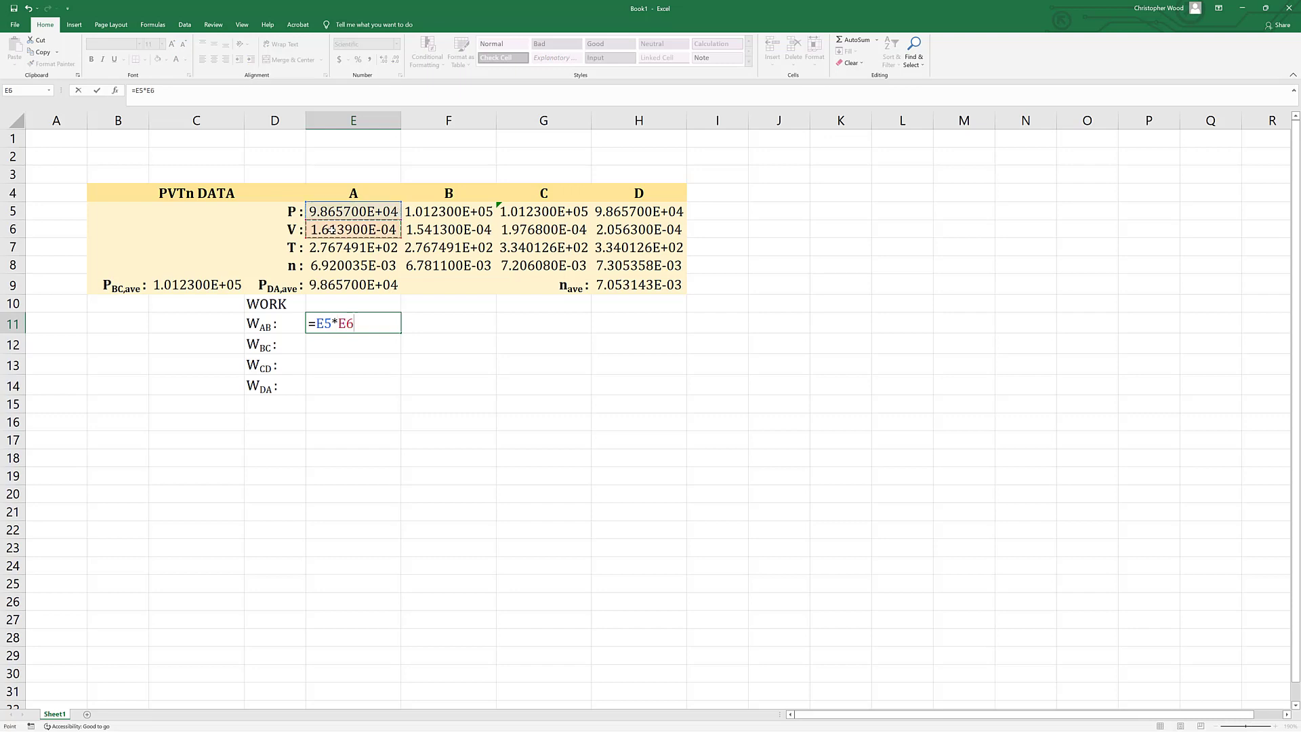
text(*ln)
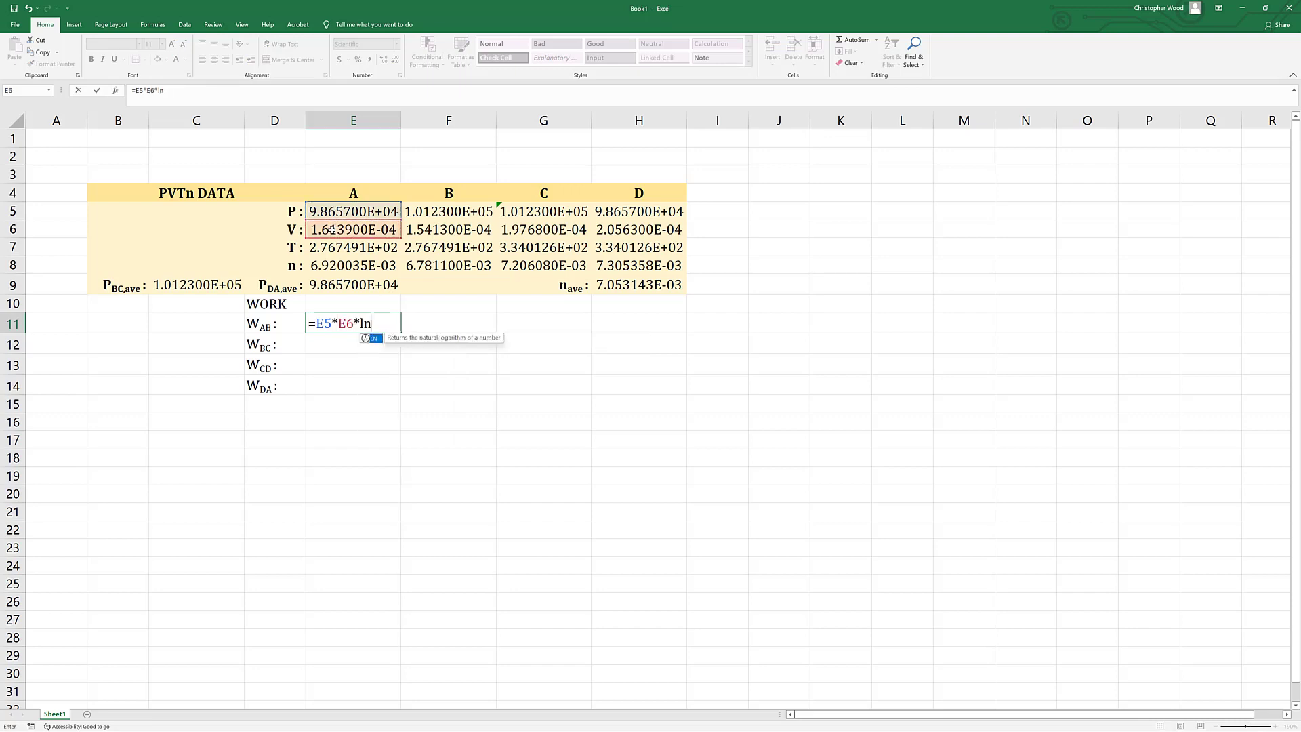
text(()
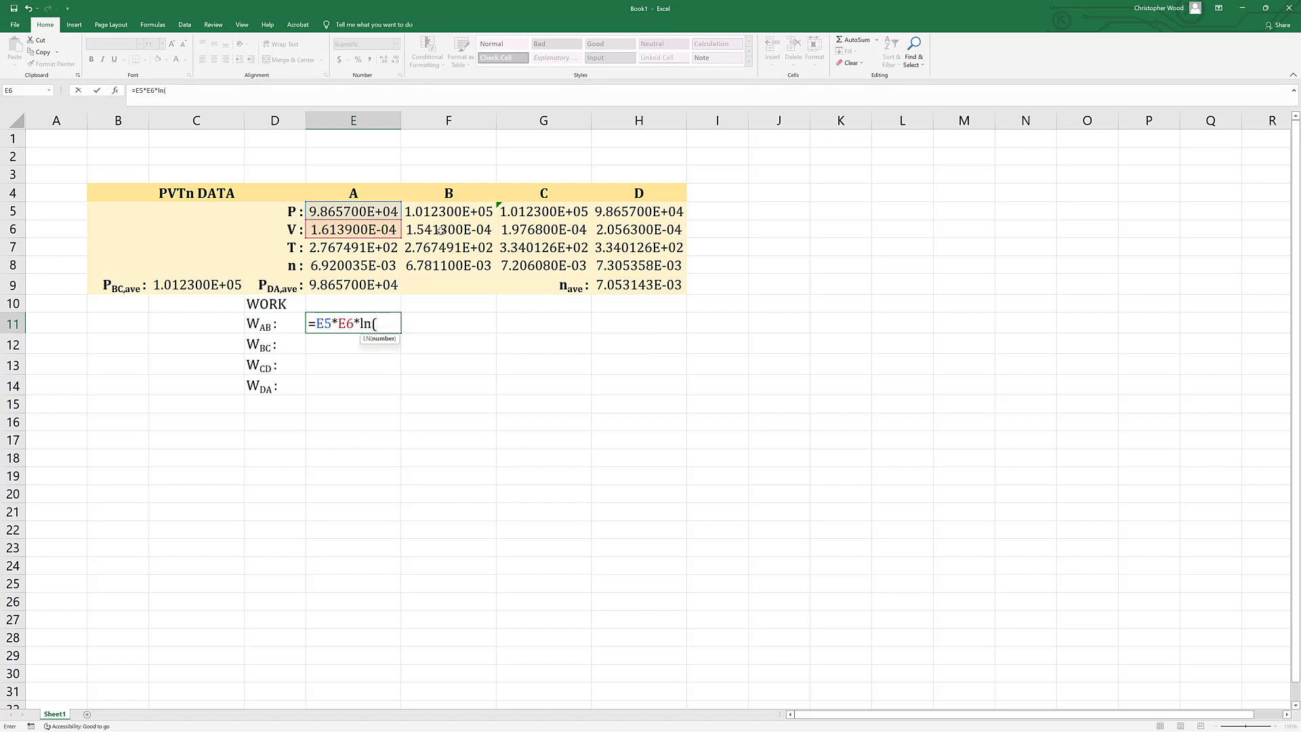
click(440, 230)
text(/)
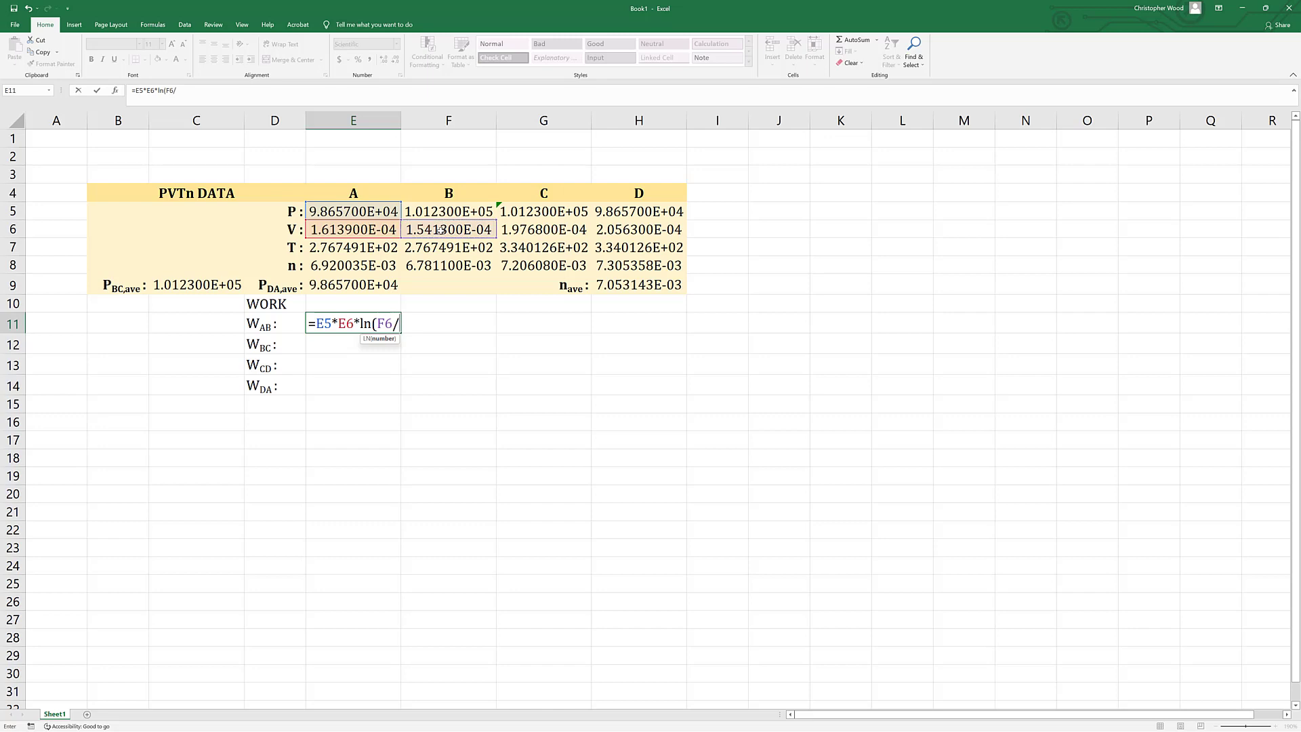
click(357, 229)
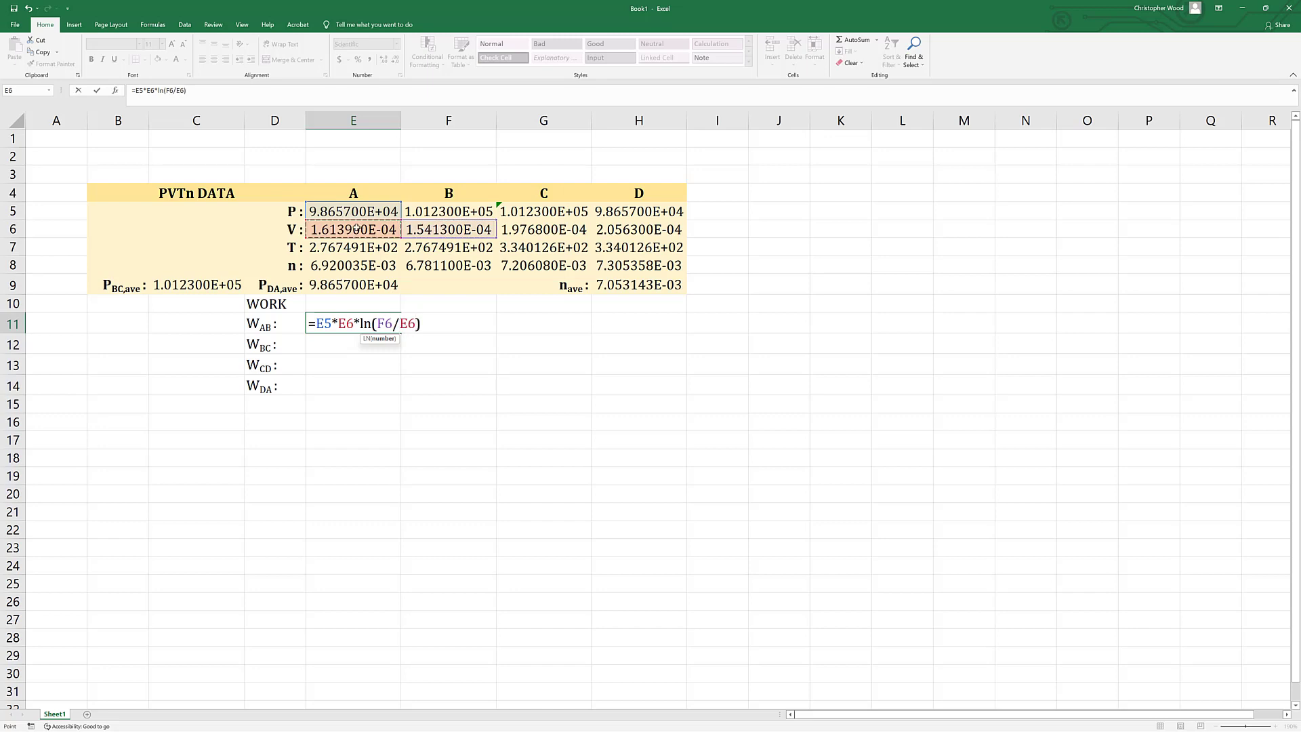
text())
key(Return)
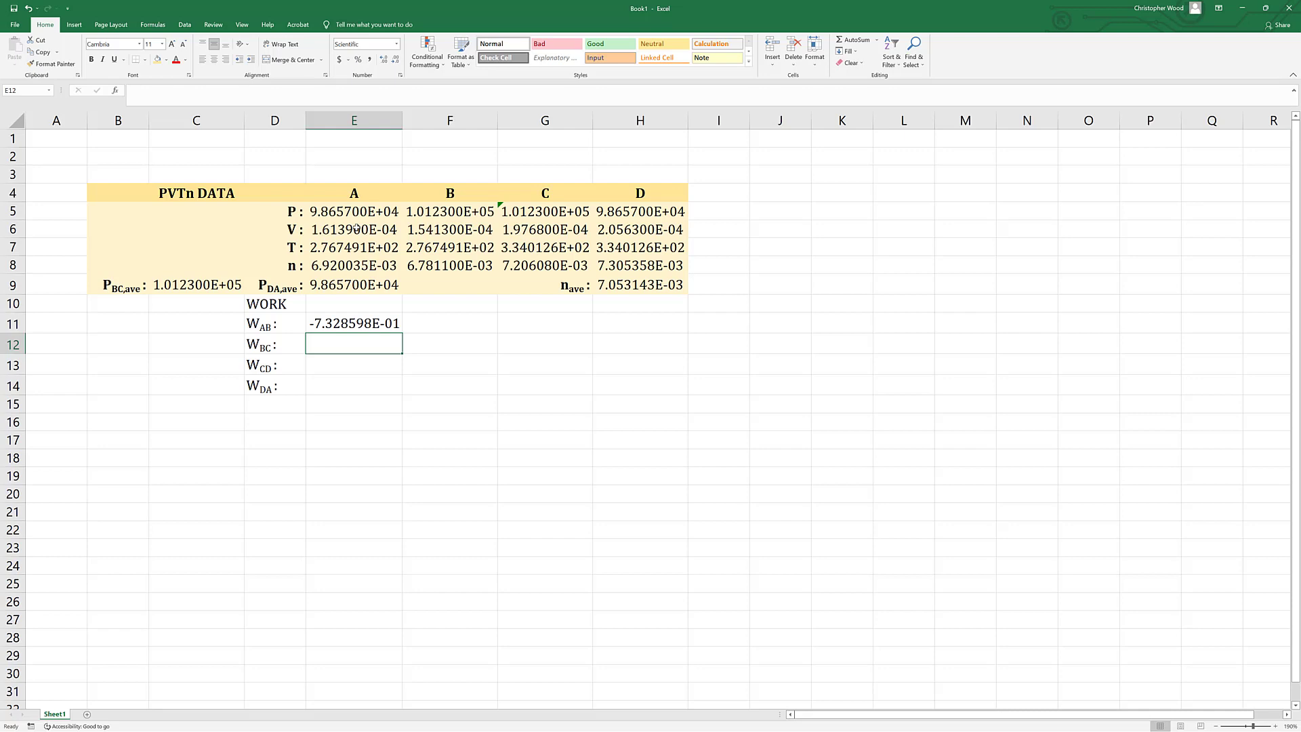
Calculate the BC work in E12 with the formula =C9*(G6-F6).
text(=)
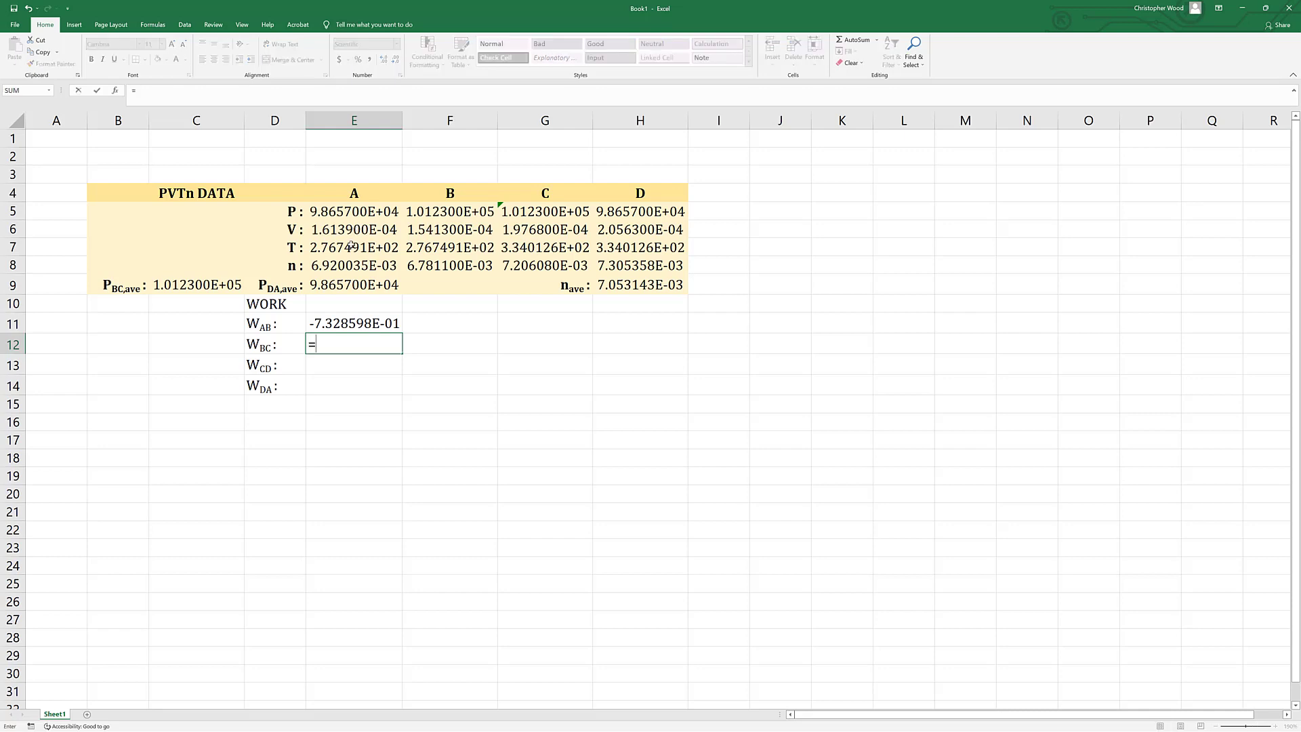
click(176, 283)
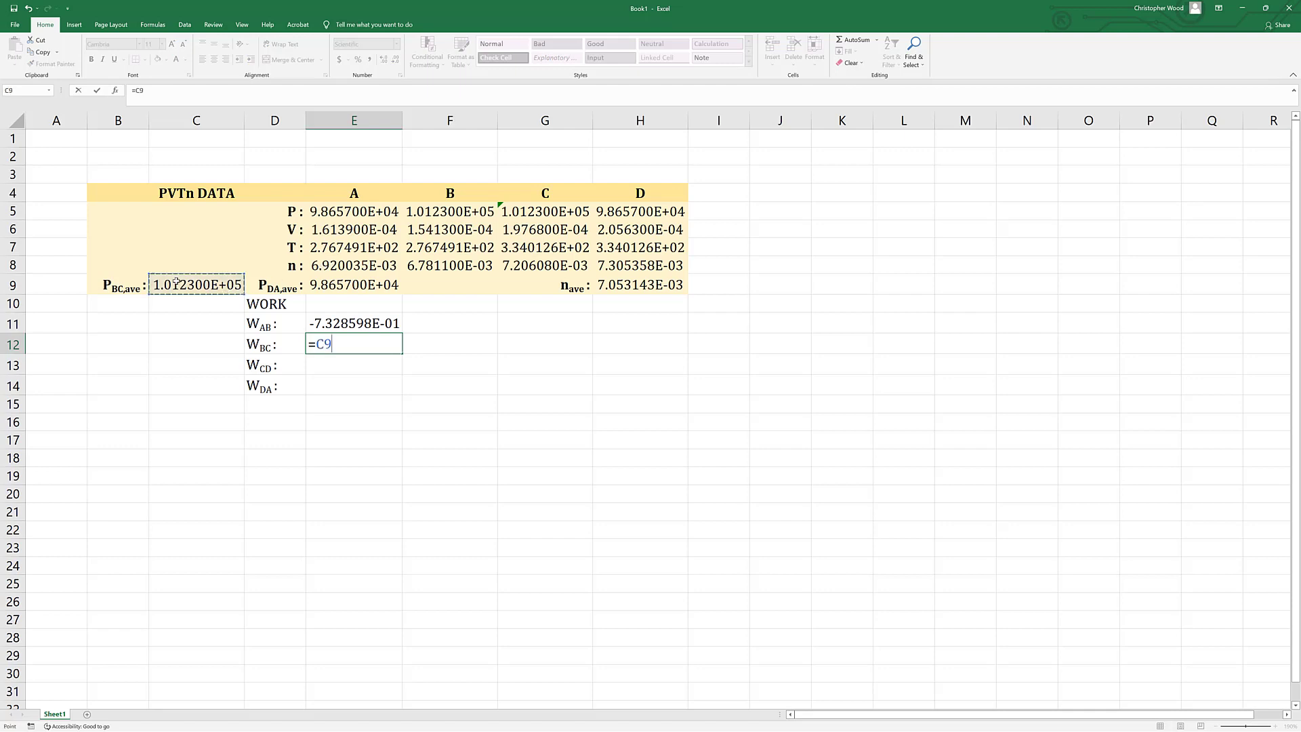
text(*()
click(520, 230)
text(-)
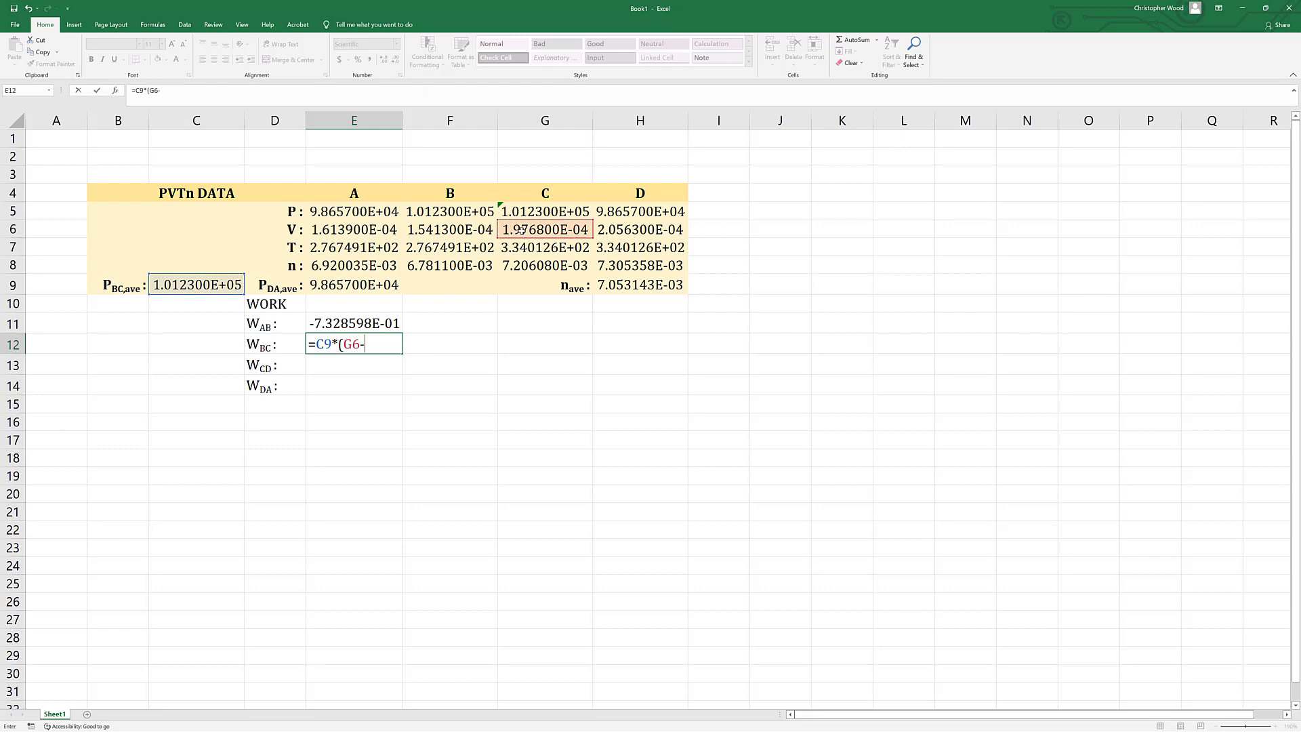
click(452, 230)
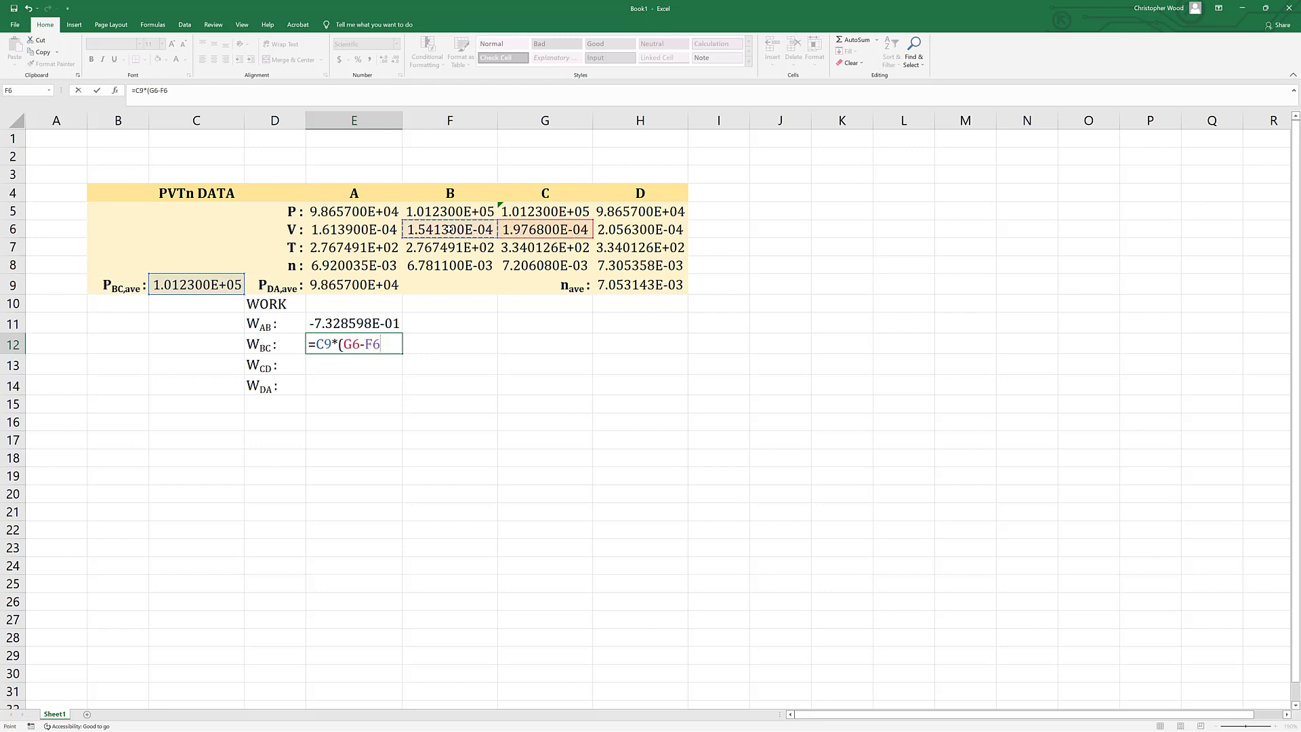
text())
key(Return)
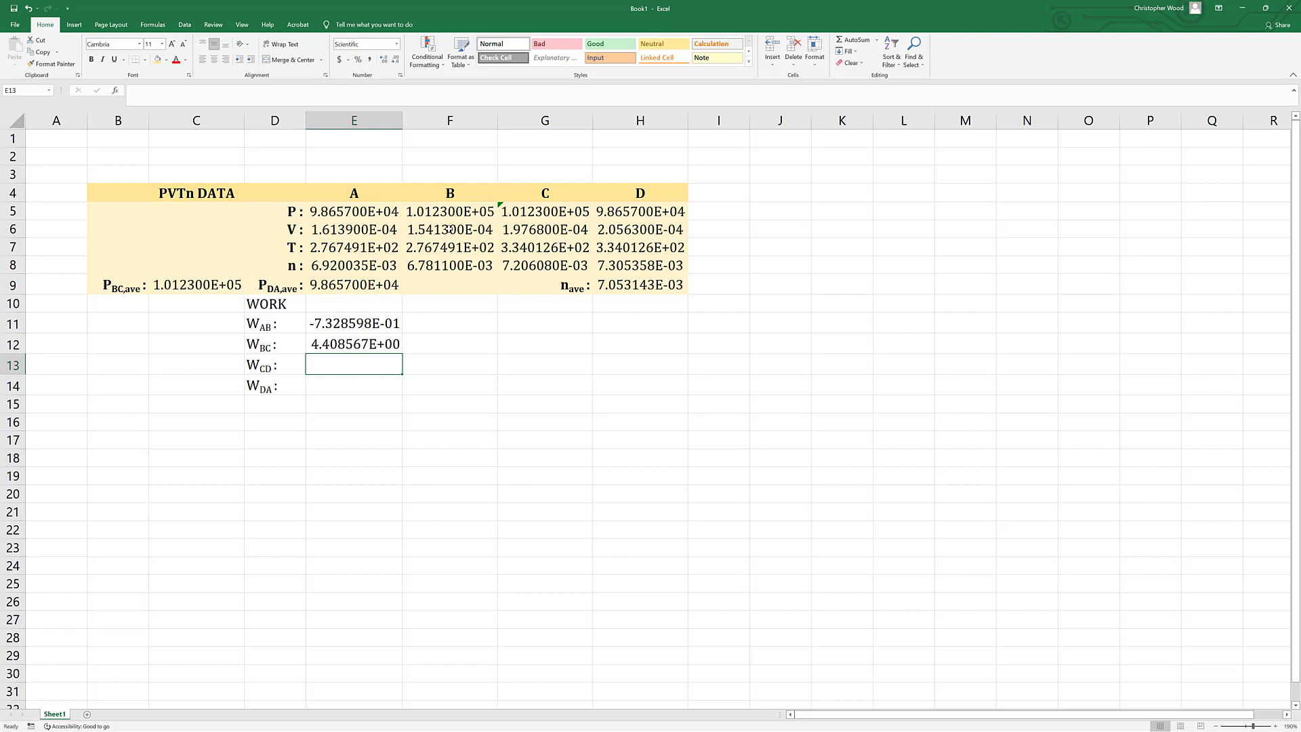
Calculate the CD work in E13 with the formula =G5*G6*ln(H6/G6).
text(=)
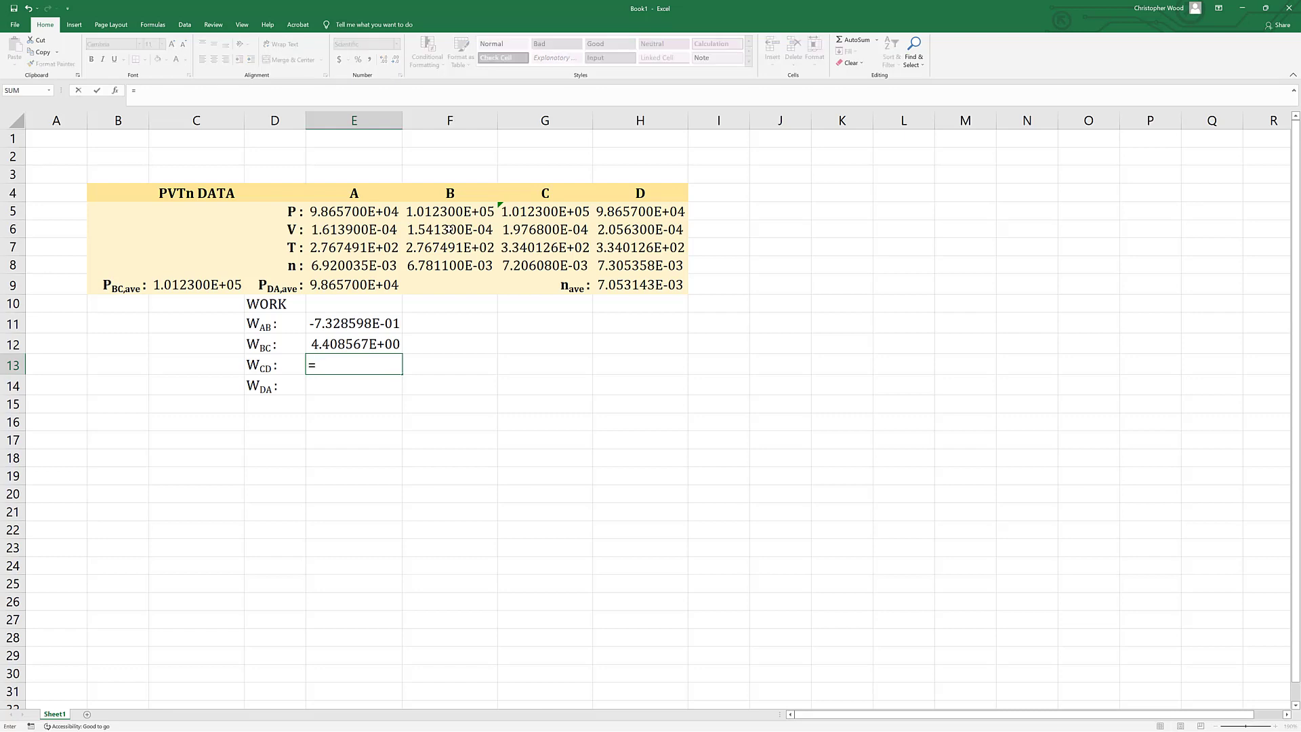
click(523, 212)
text(*)
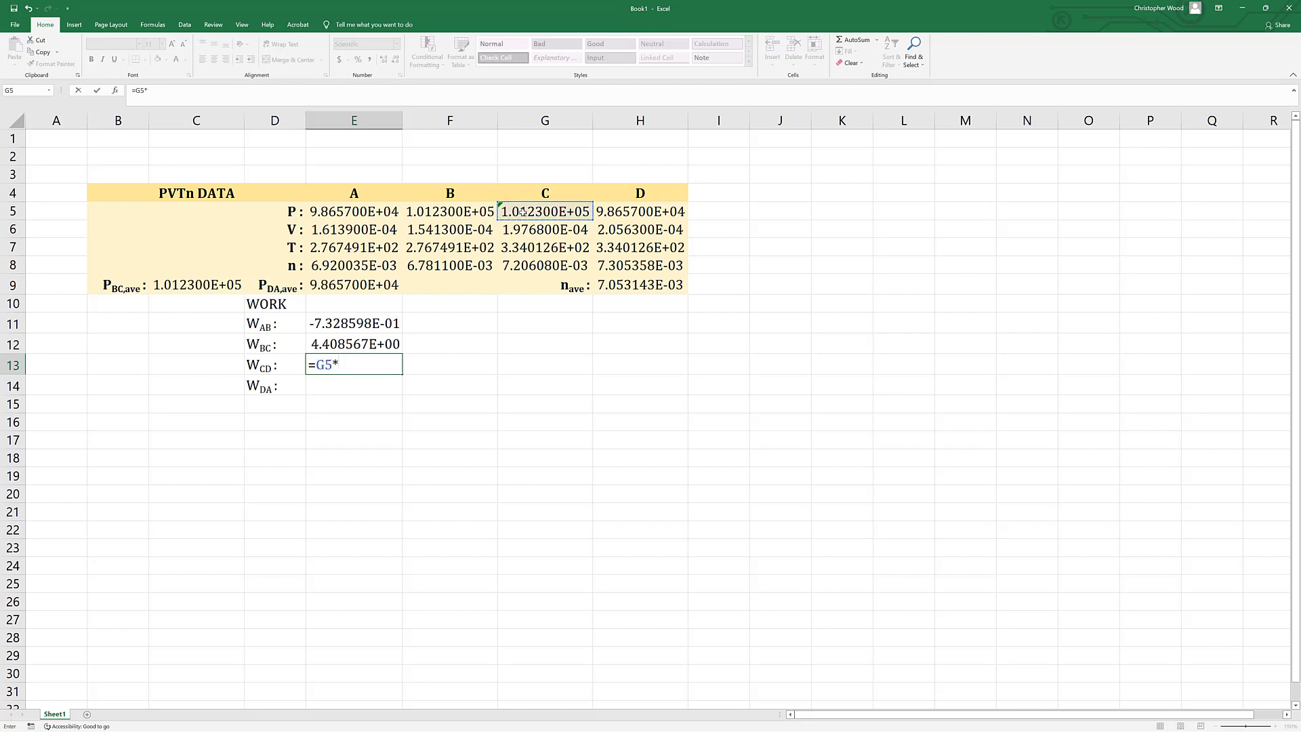
click(523, 230)
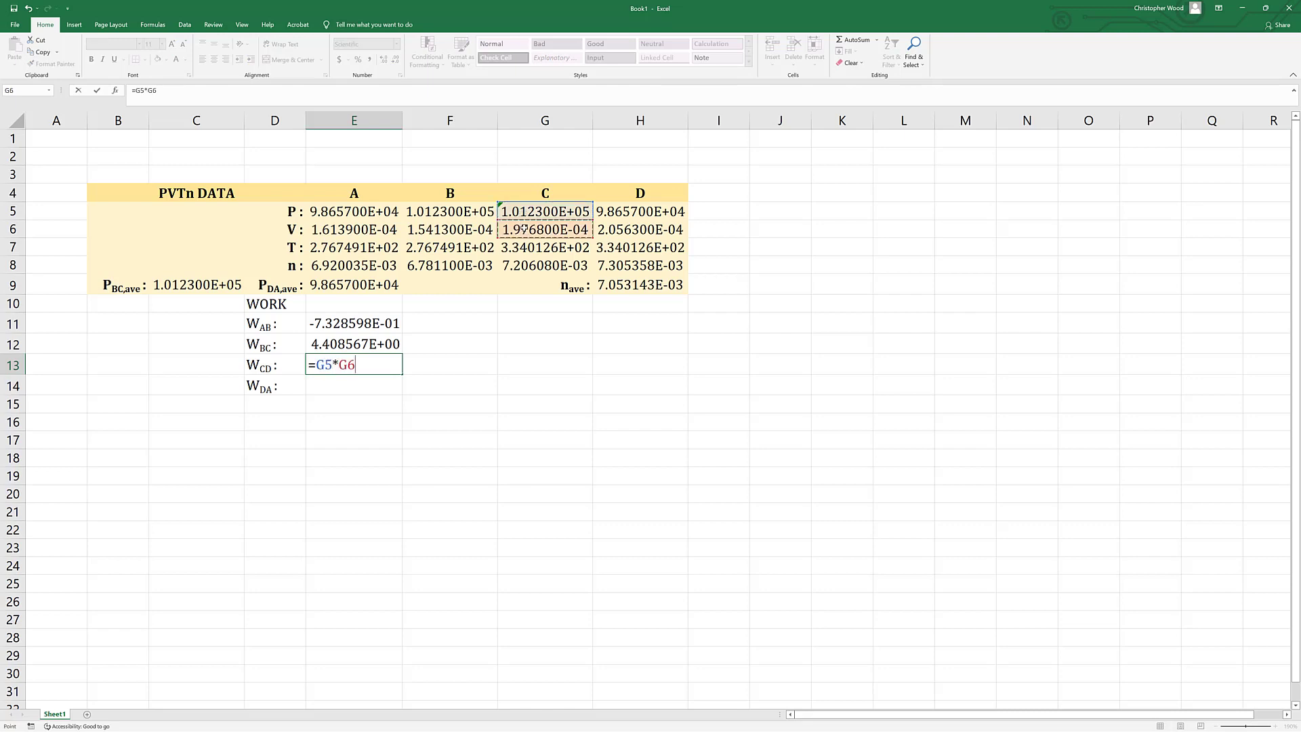
text(*ln)
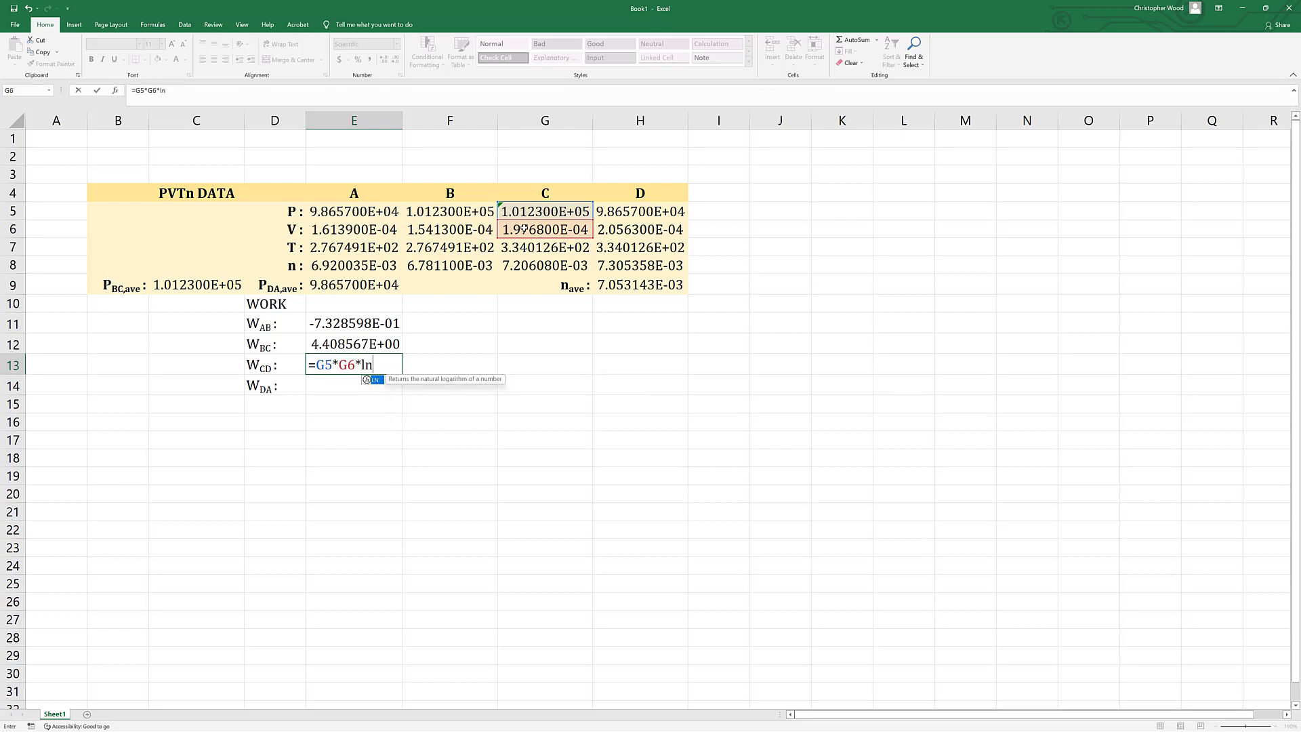
text(()
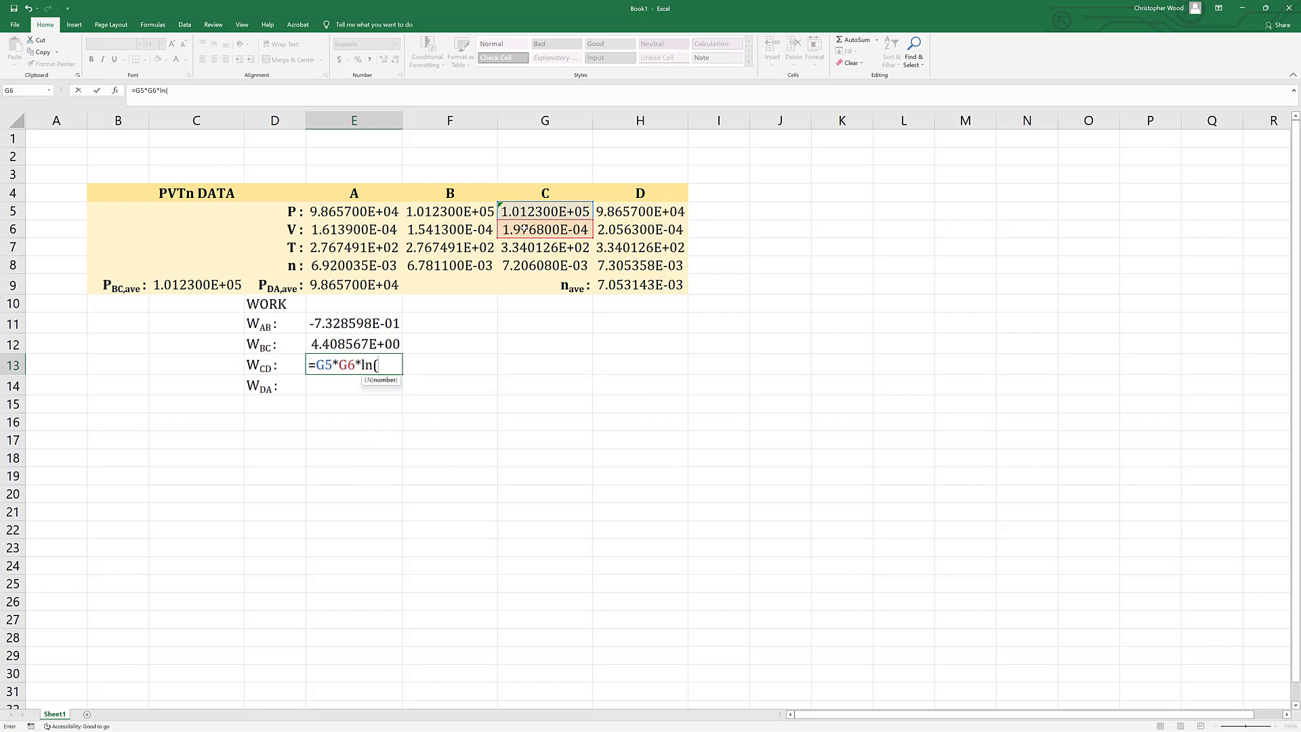
click(640, 227)
text(/)
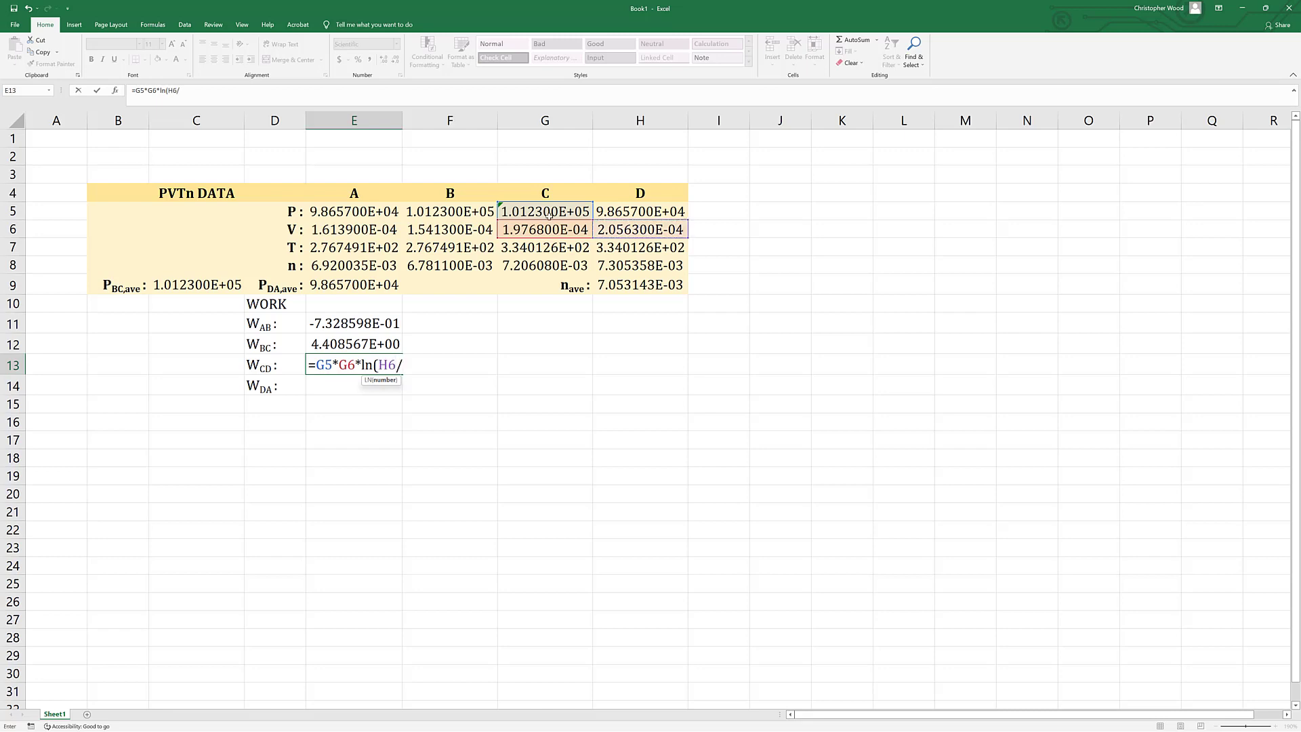
click(519, 228)
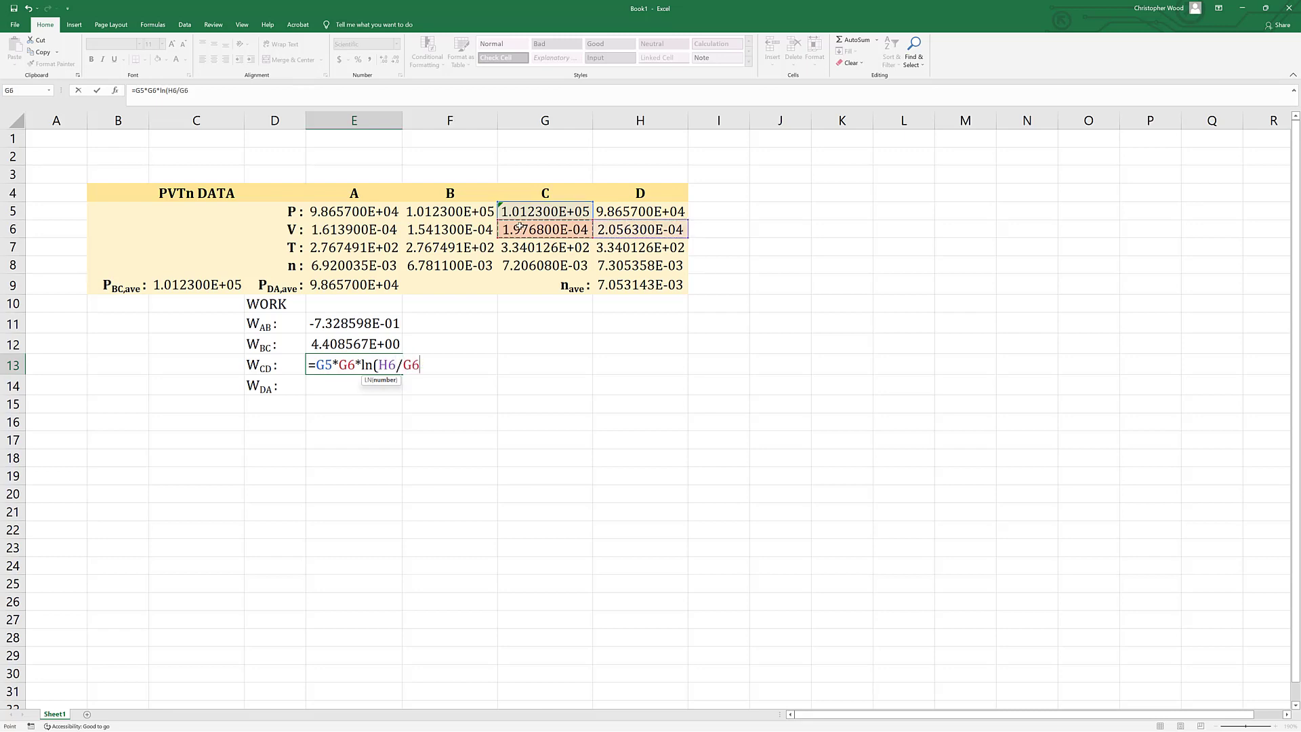
text())
key(Return)
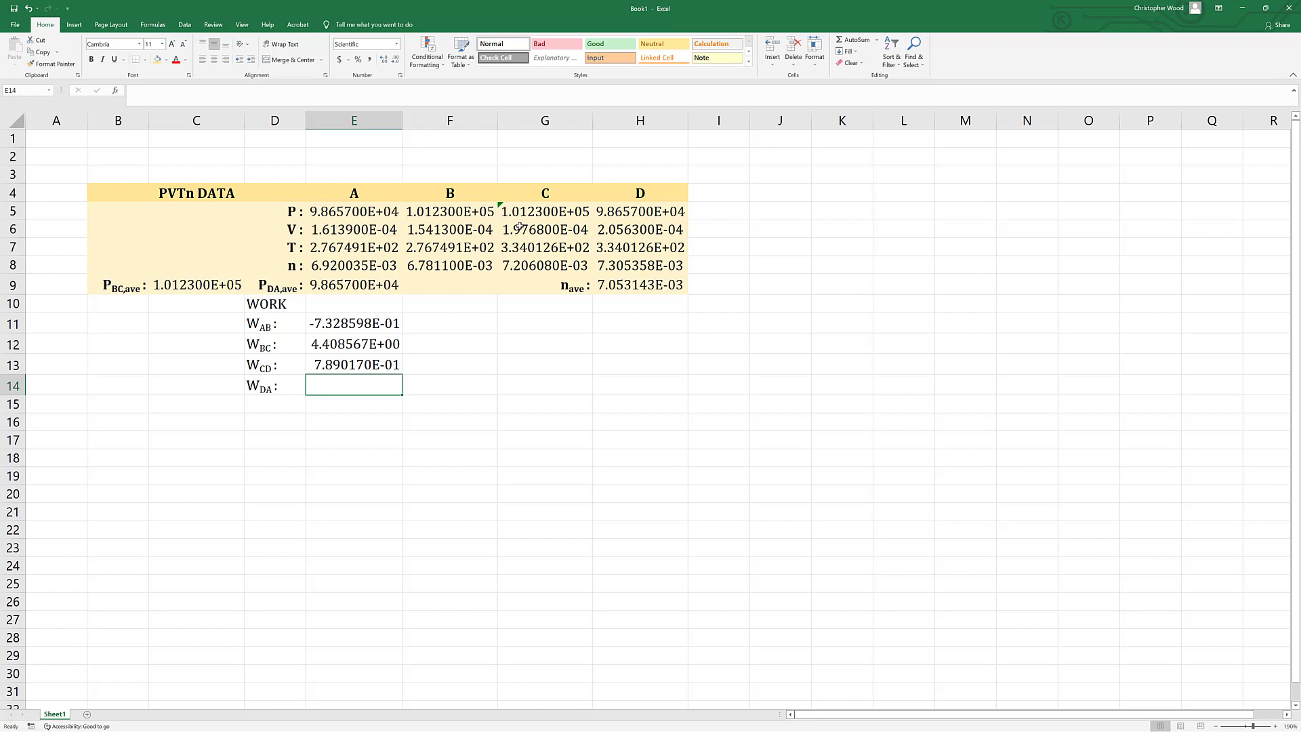
Calculate the DA work in E14 with the formula =E9*(E6-H6).
text(=)
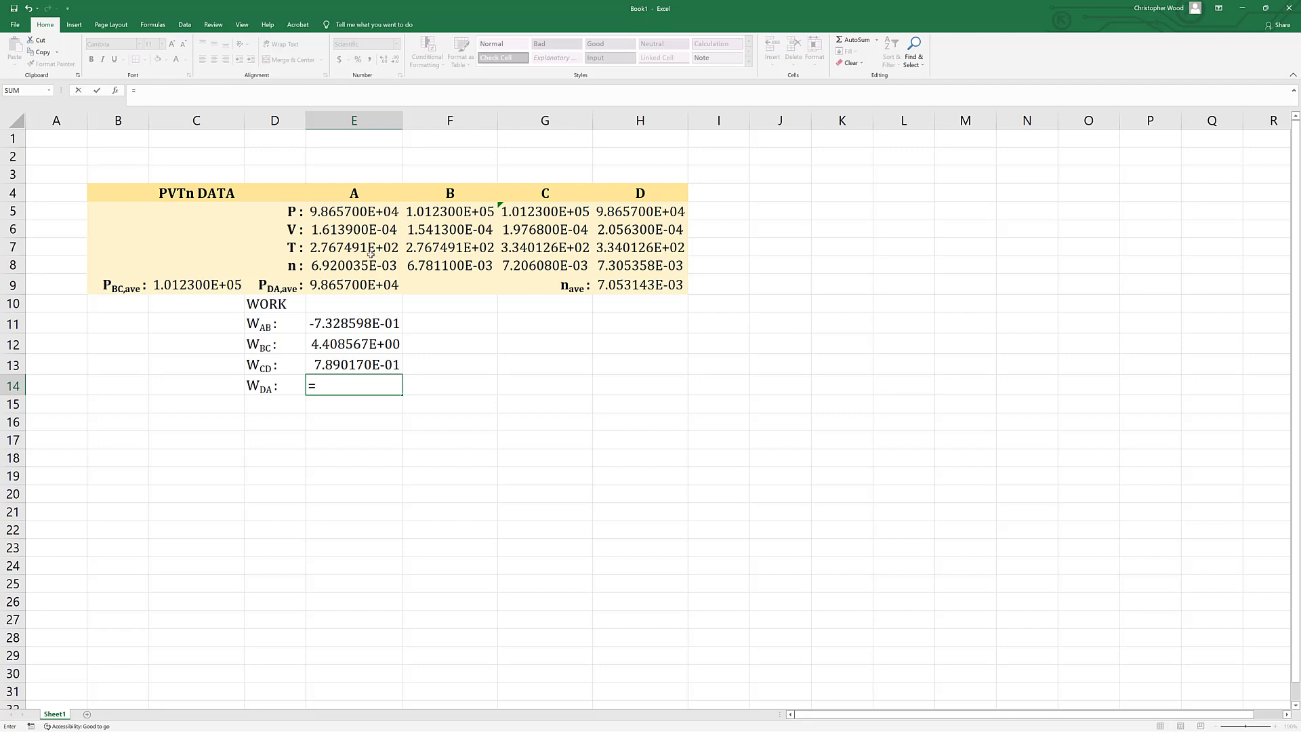
click(323, 285)
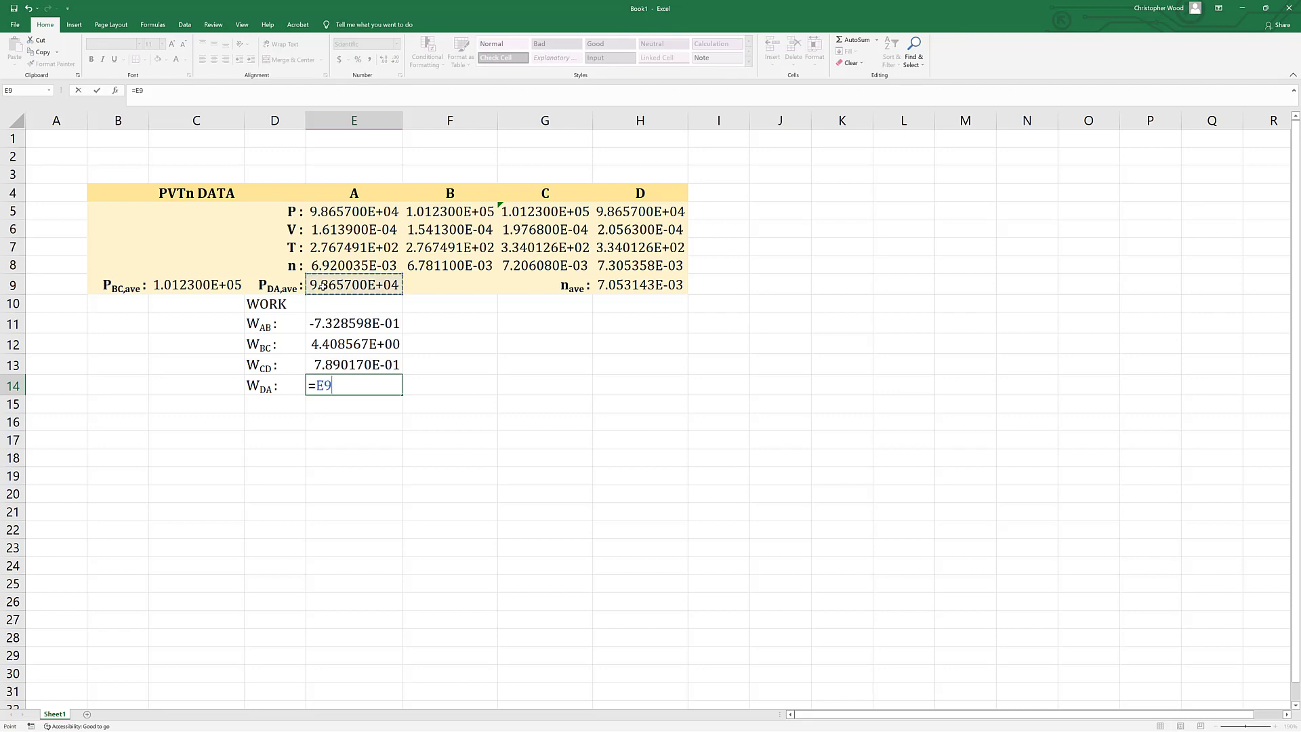
text(*()
click(338, 229)
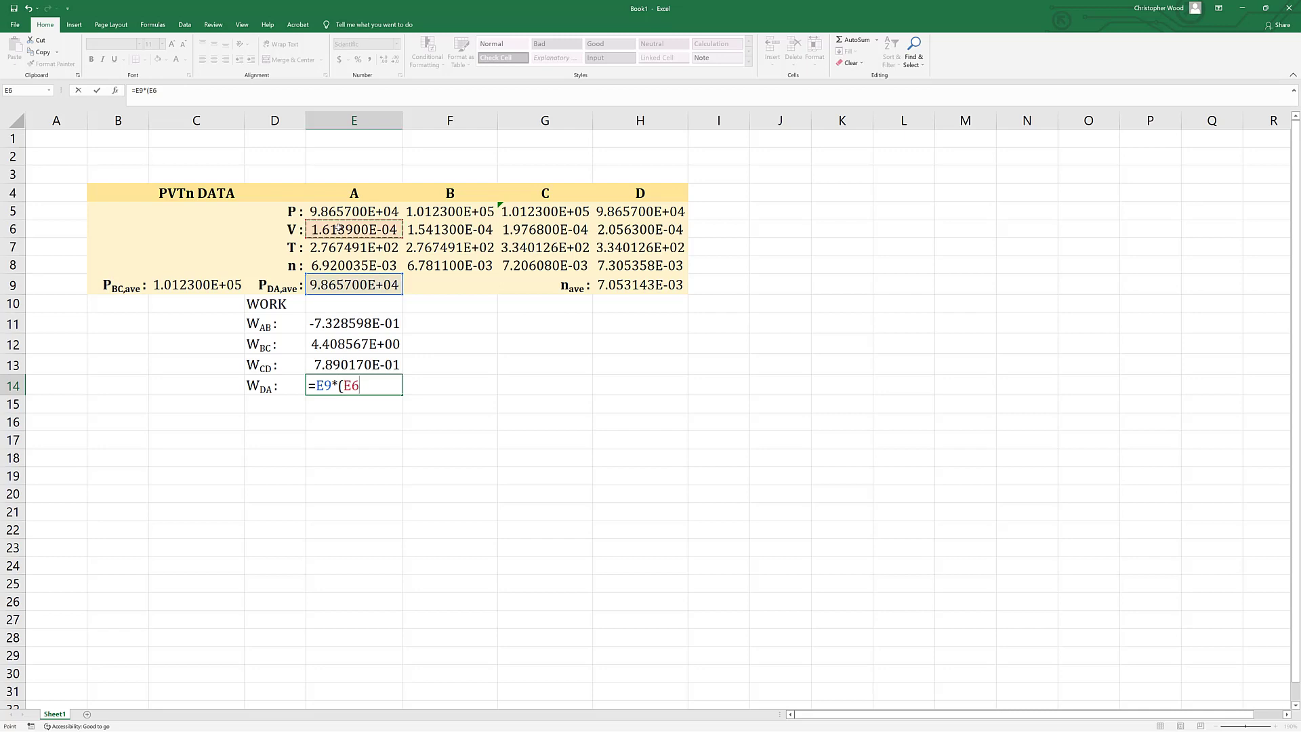
text(-)
click(617, 229)
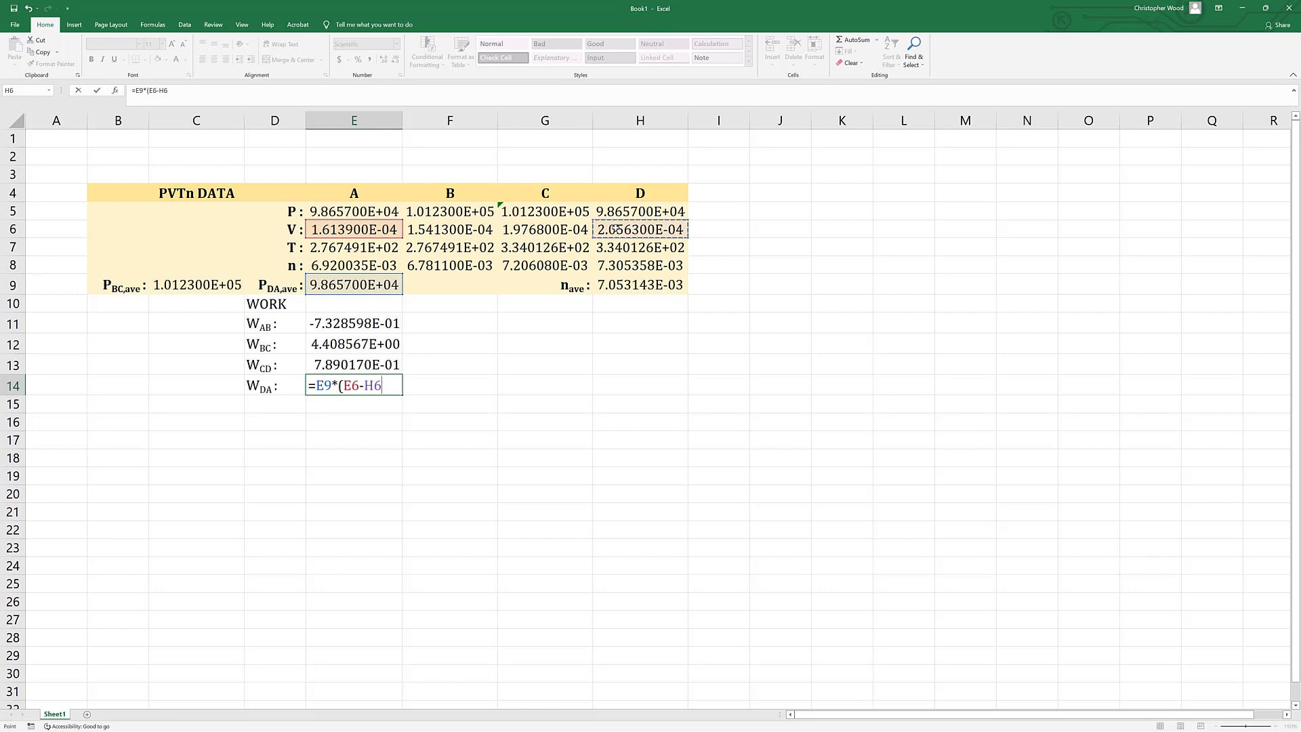
text())
key(Return)
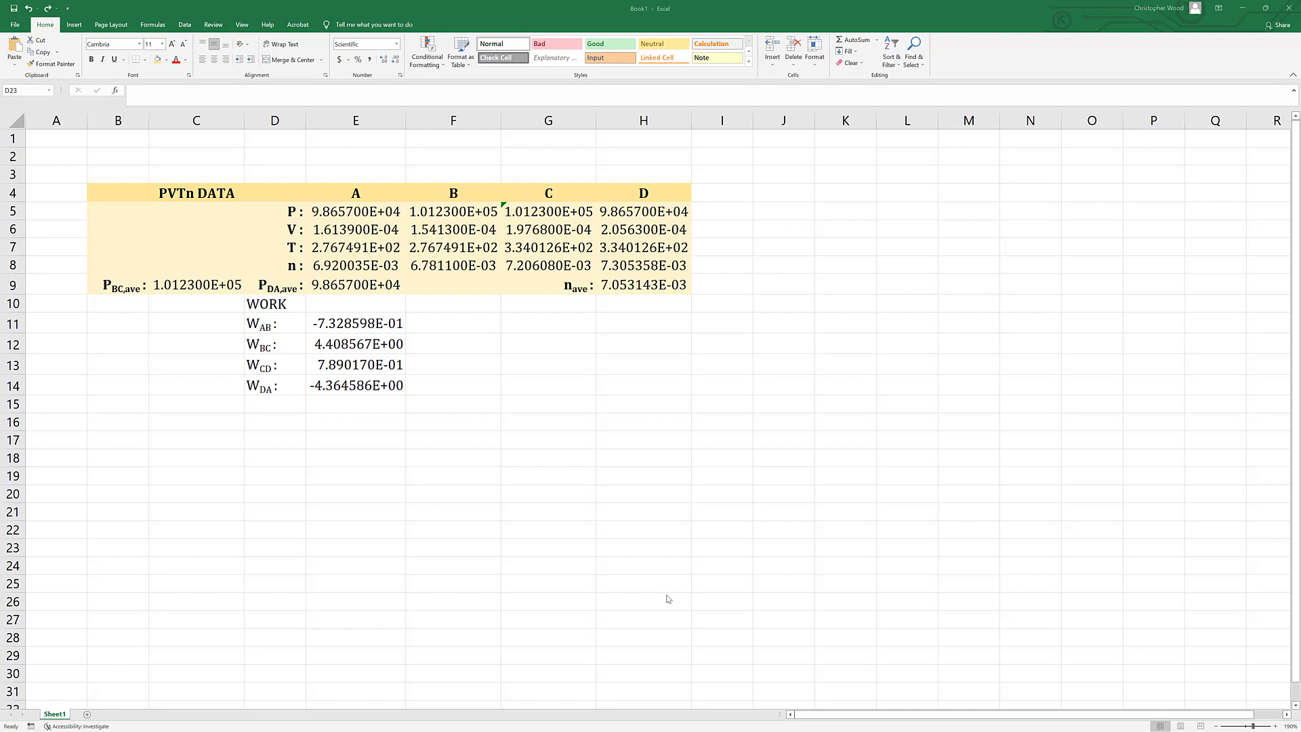
Merge and center cells B15 to D15 below the work labels.
click(134, 408)
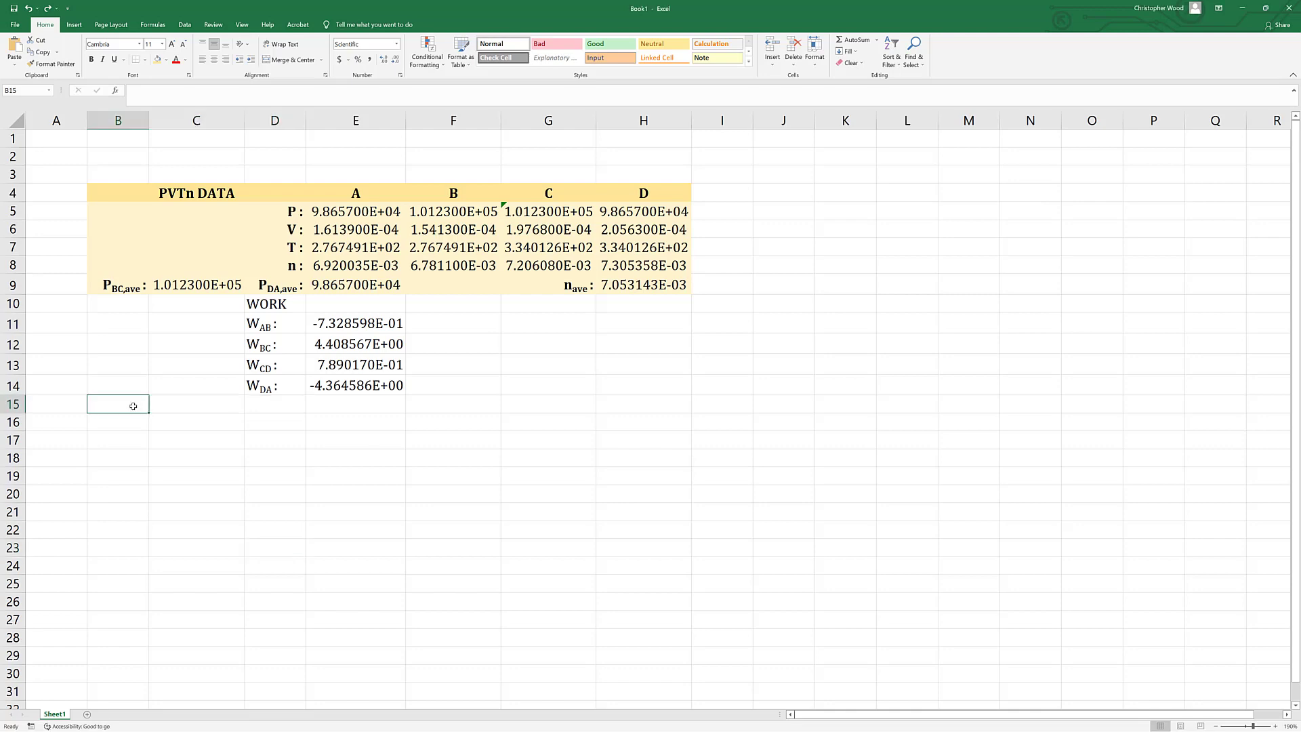
drag(134, 406, 278, 405)
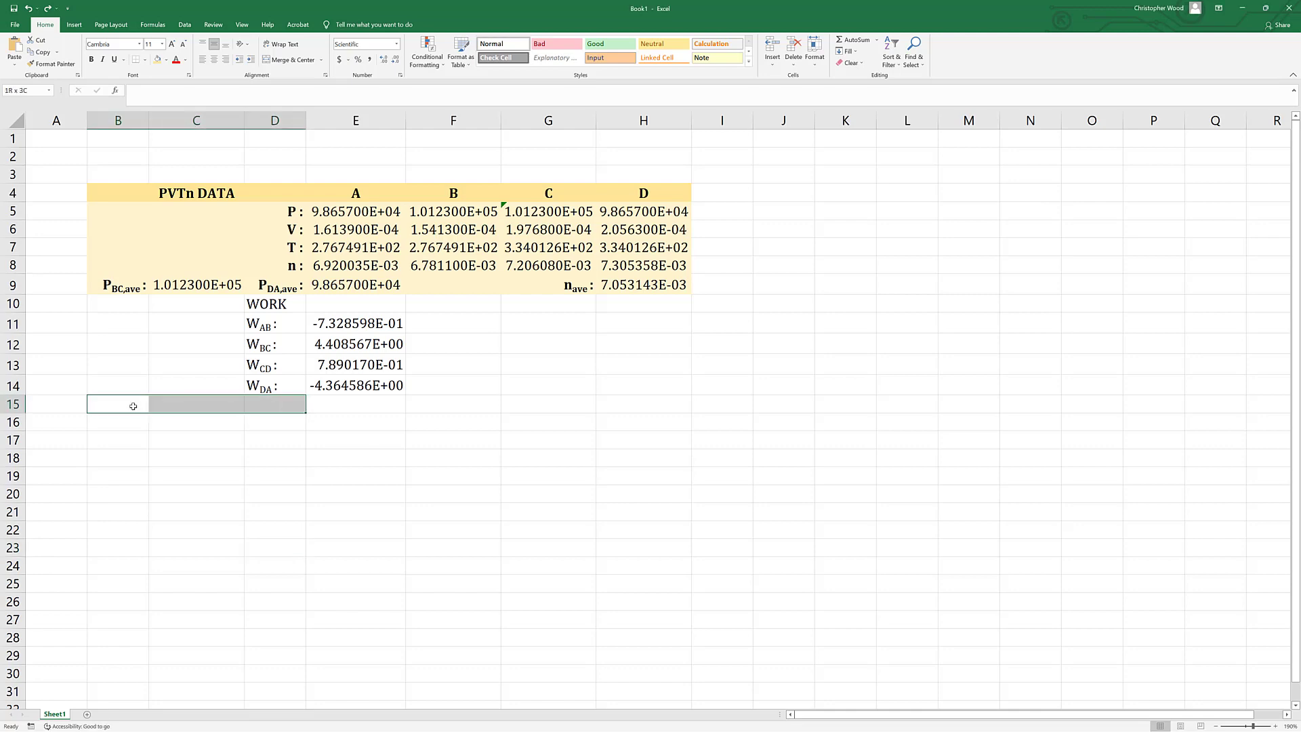
click(288, 60)
click(145, 510)
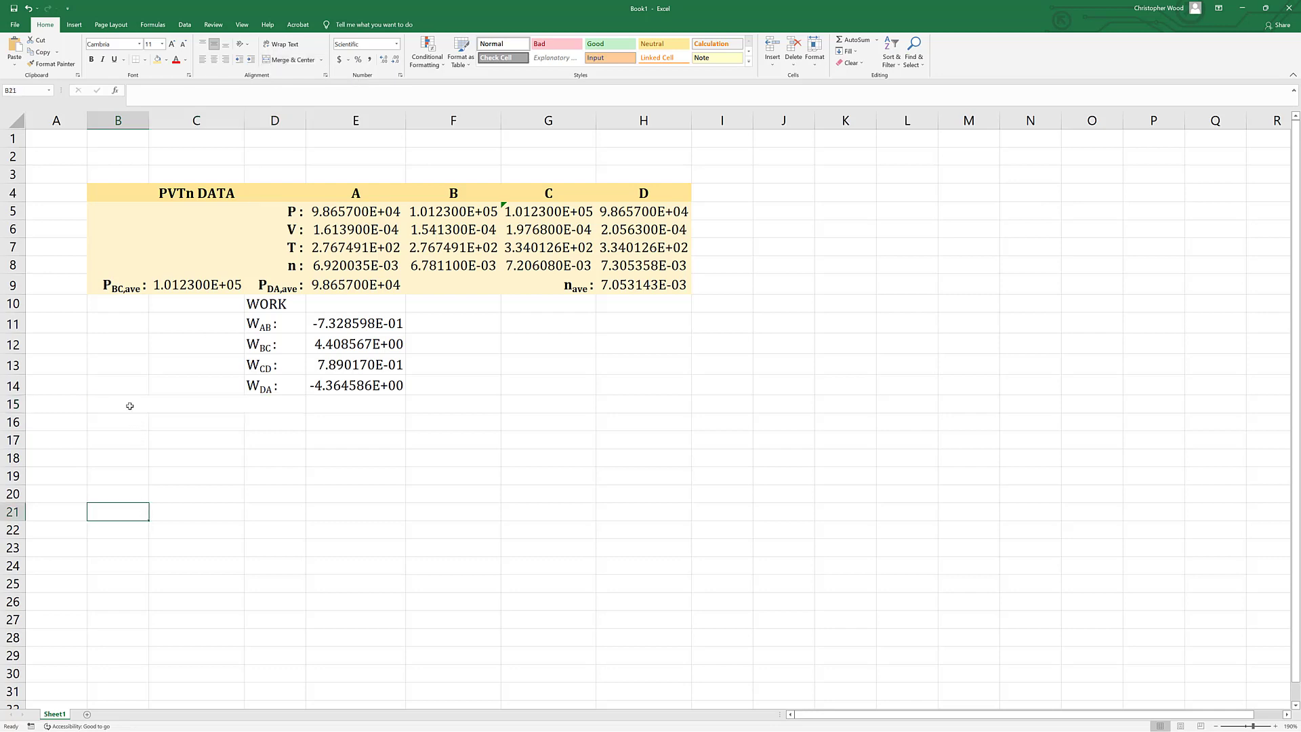
Enter the label "SWnet=WAB+WBC+WCD+WDA :" in the merged cell B15.
double_click(130, 405)
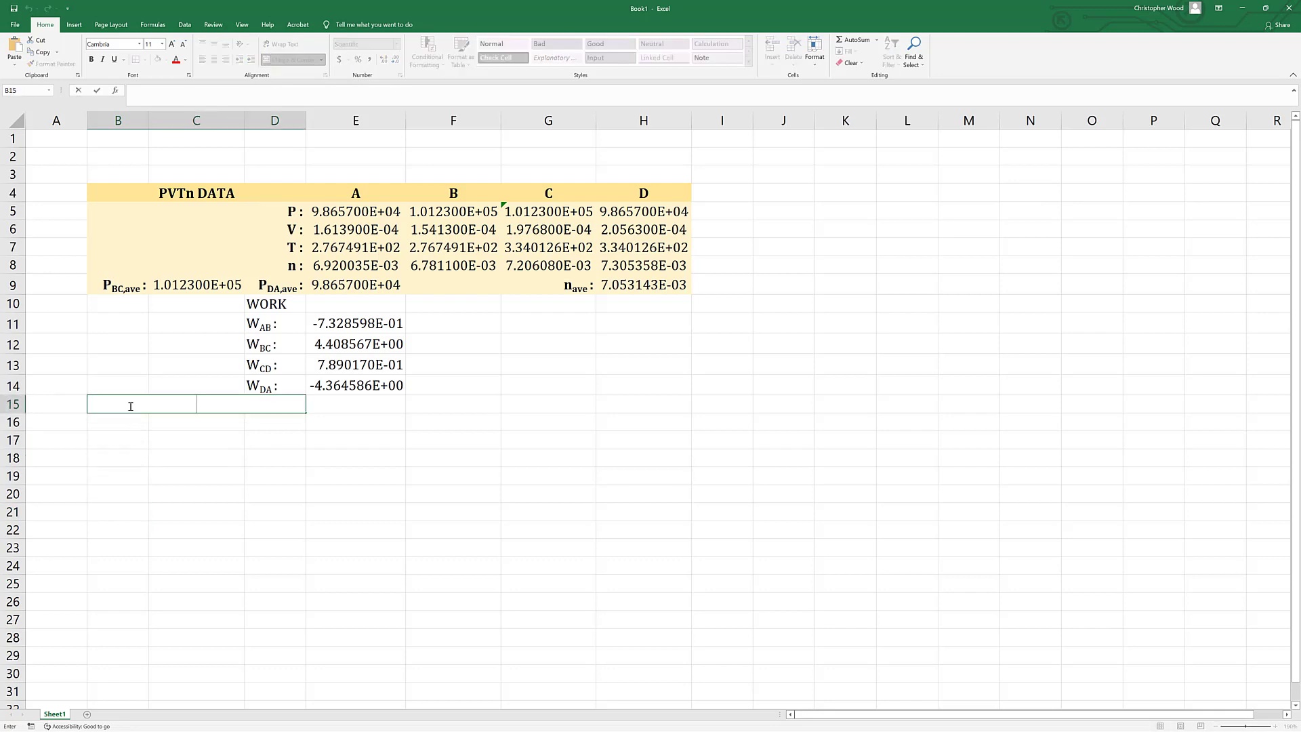
text(SW)
key(BackSpace)
text(wnet=WAB+WB)
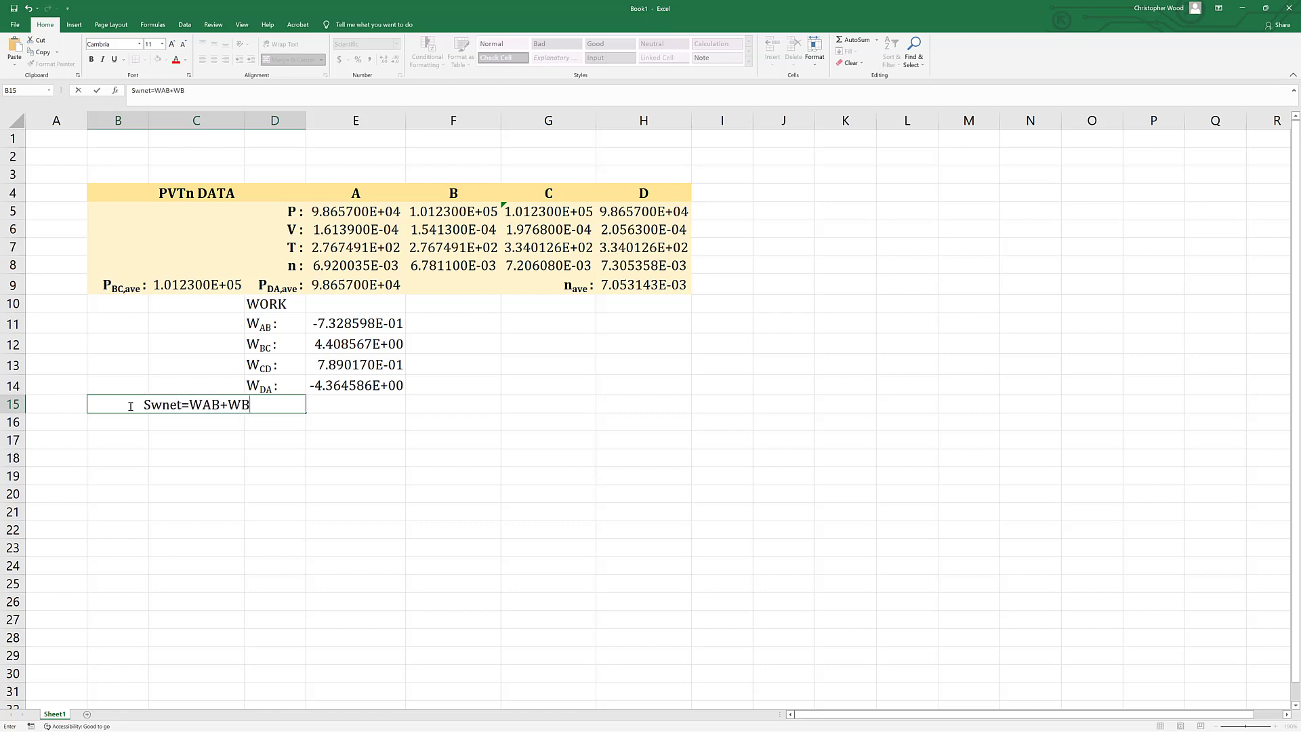
text(C+WCD+)
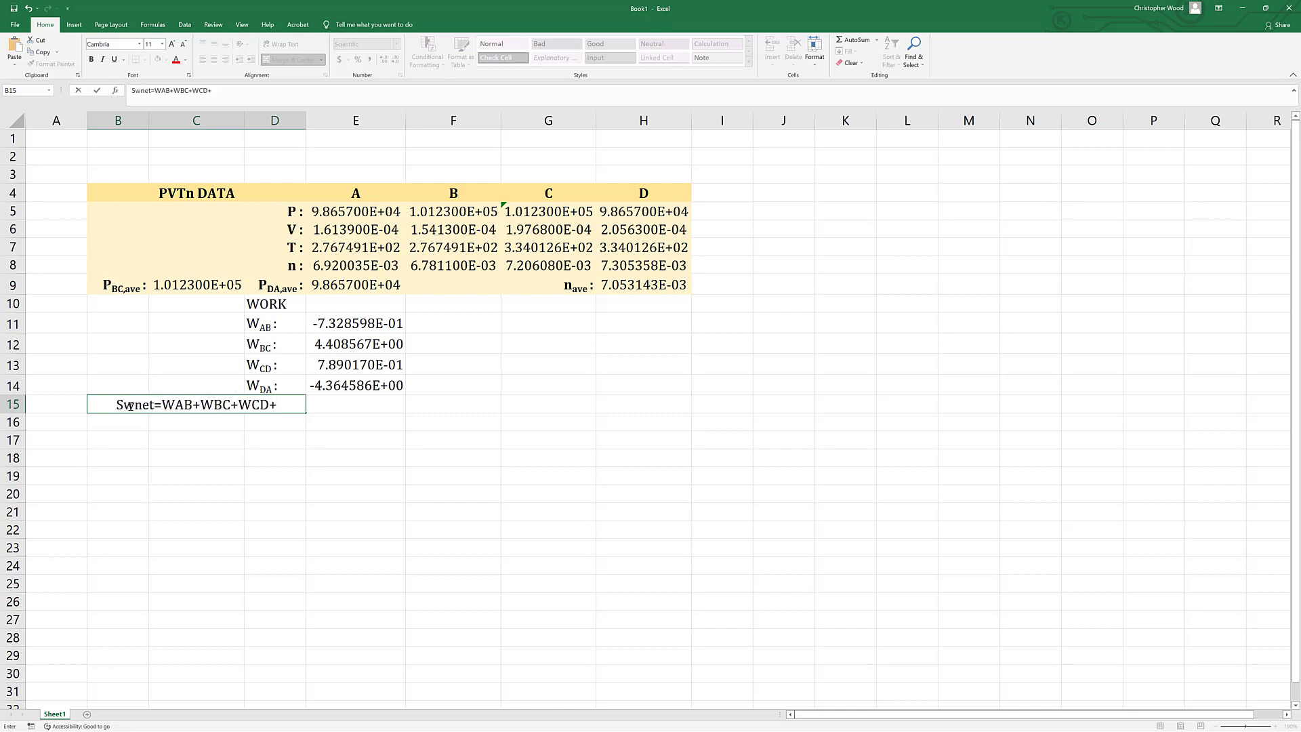
text(WDA :)
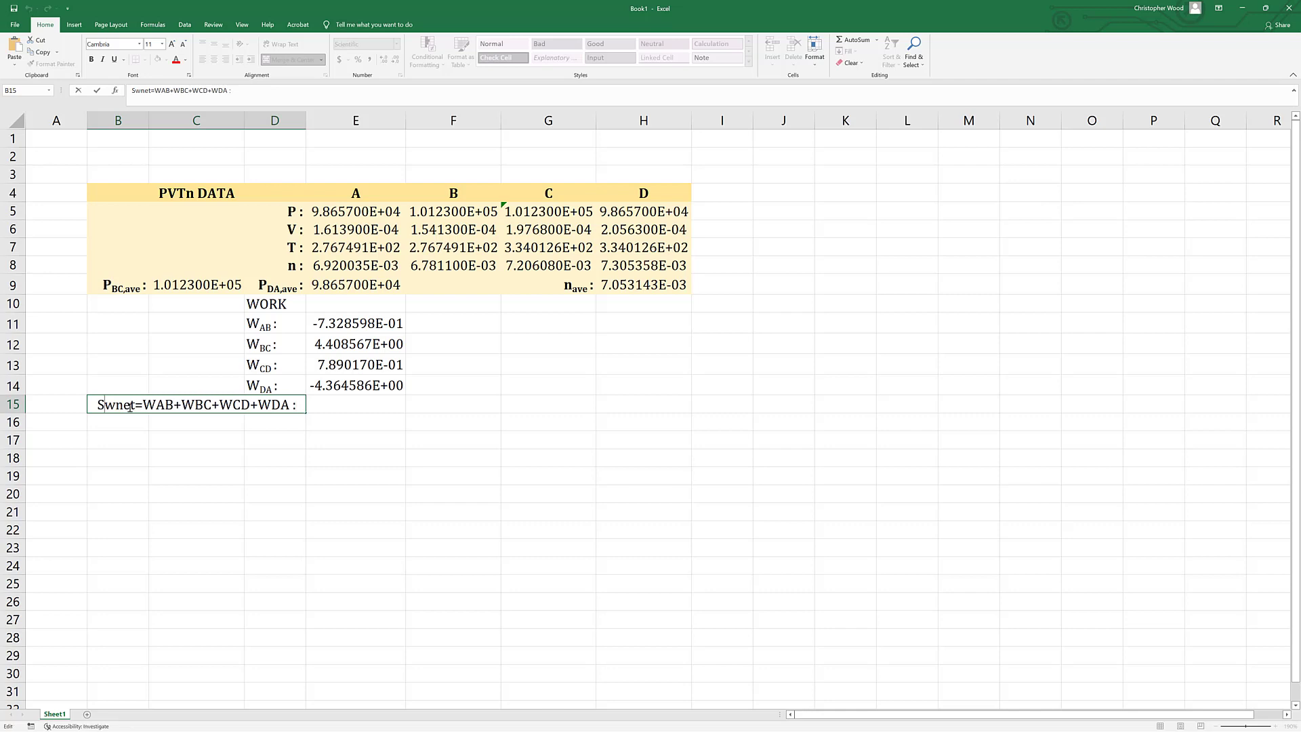
key(shift+Right)
text(W)
click(136, 427)
Format "net" in the B15 net work label as subscript.
click(128, 405)
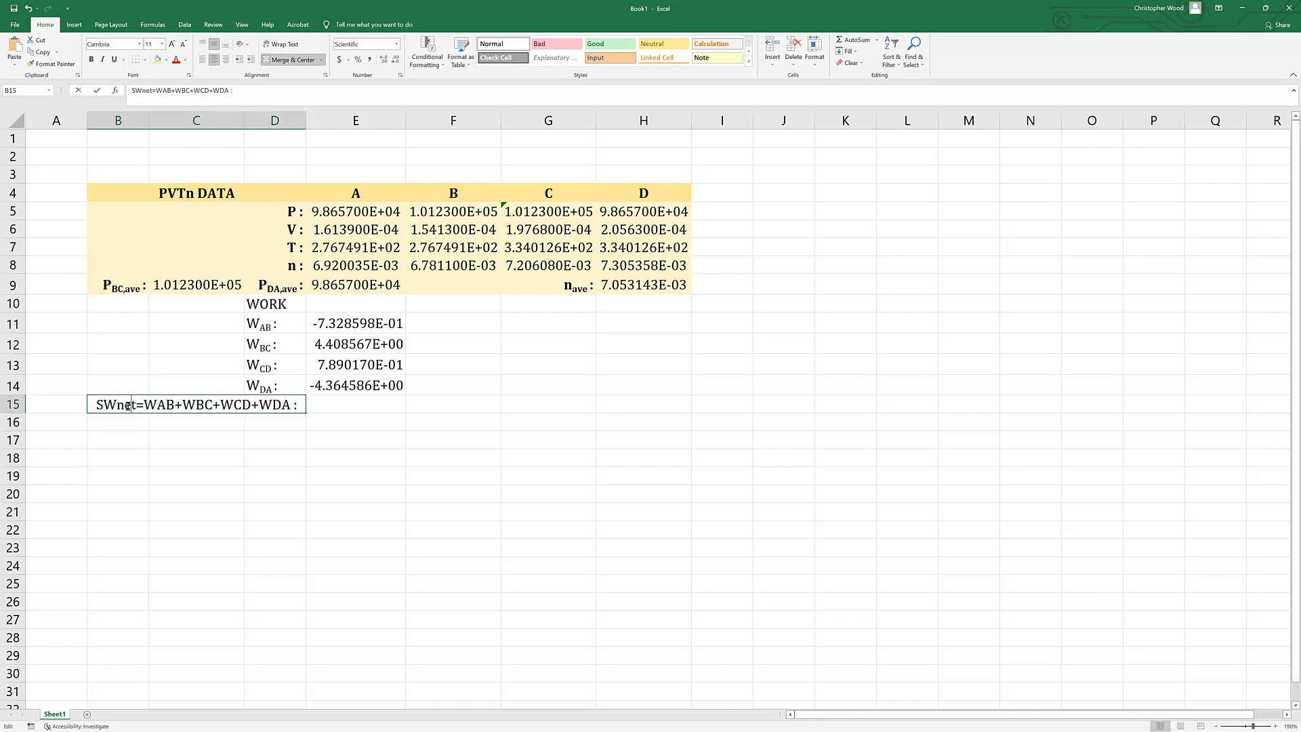
drag(116, 404, 137, 404)
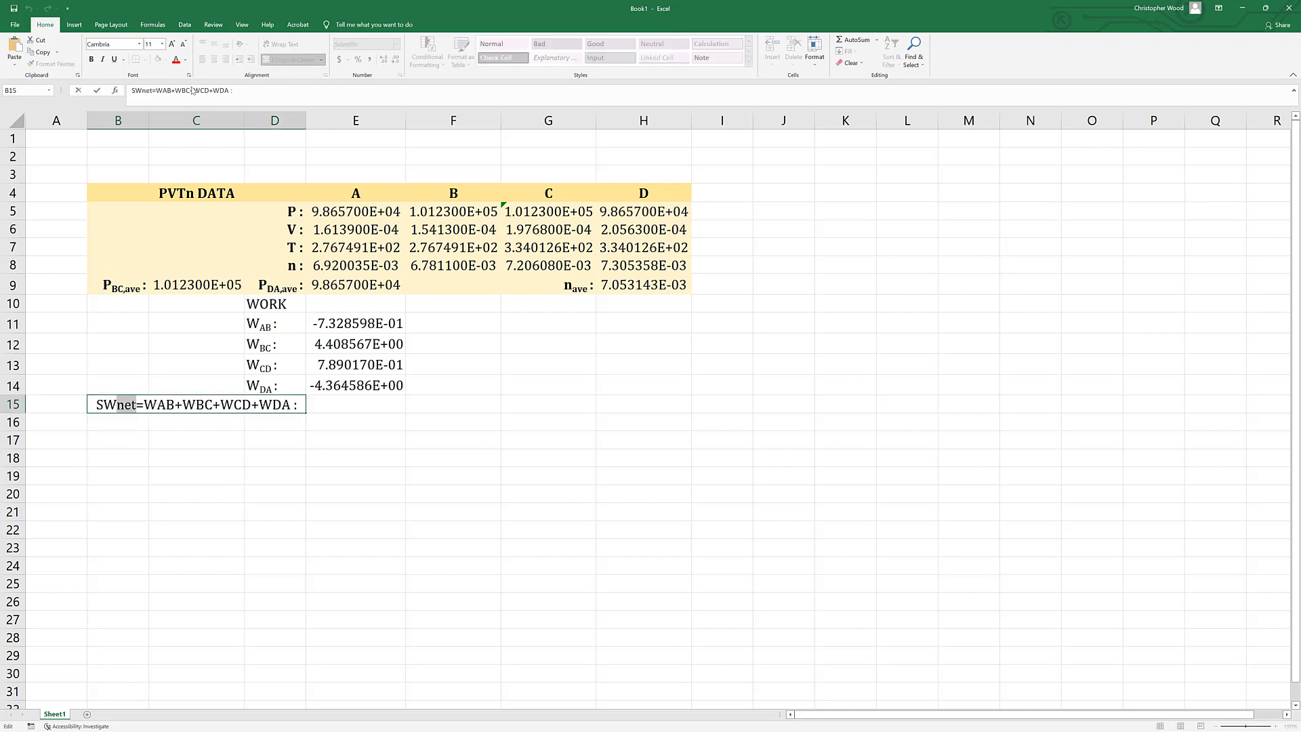
right_click(127, 405)
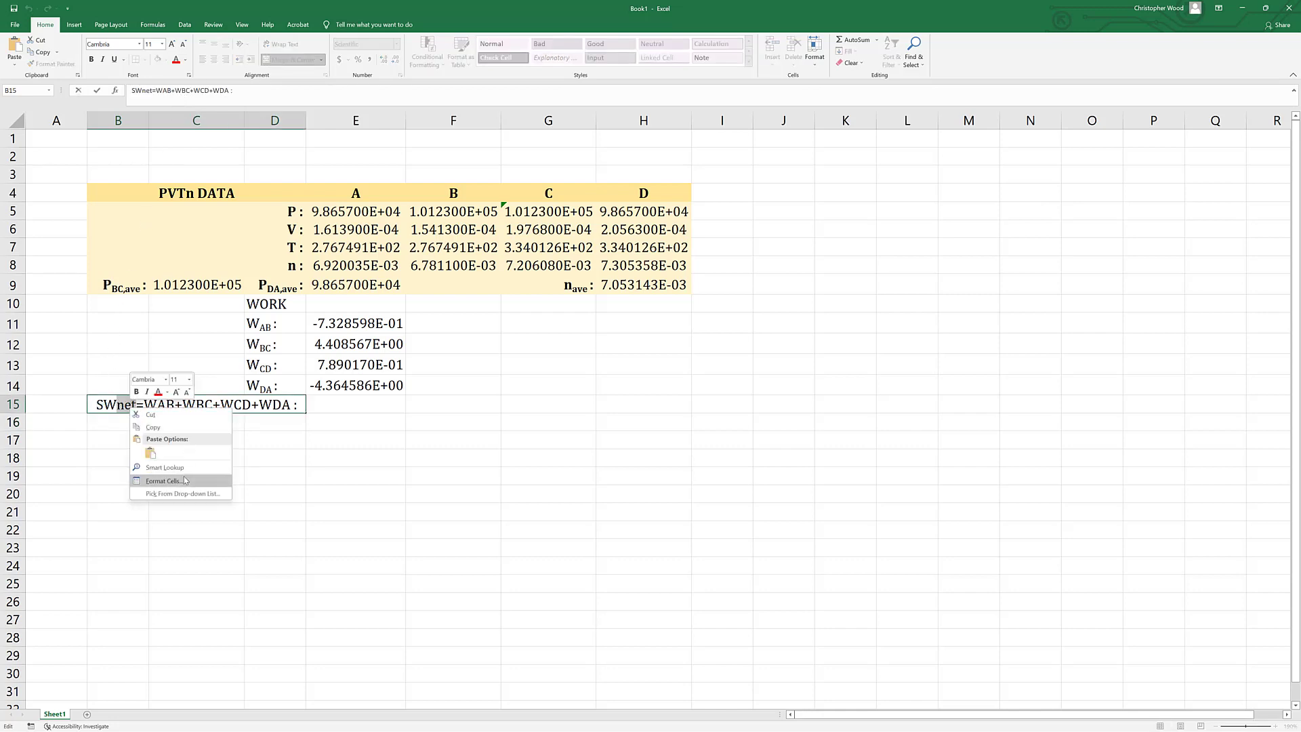
click(169, 481)
click(69, 502)
click(245, 596)
Format "AB" in the B15 net work label as subscript.
drag(154, 405, 279, 406)
right_click(163, 405)
click(206, 477)
click(89, 496)
click(257, 587)
Format "BC" in the B15 net work label as subscript.
right_click(197, 405)
click(219, 478)
click(103, 497)
click(274, 587)
click(275, 586)
Format "CD" in the B15 net work label as subscript.
double_click(223, 407)
right_click(234, 407)
click(270, 478)
click(158, 501)
click(335, 593)
click(335, 592)
Format "DA" in the B15 net work label as subscript.
double_click(262, 406)
right_click(267, 404)
click(298, 485)
click(298, 481)
double_click(261, 407)
right_click(269, 403)
click(303, 475)
click(177, 498)
click(358, 612)
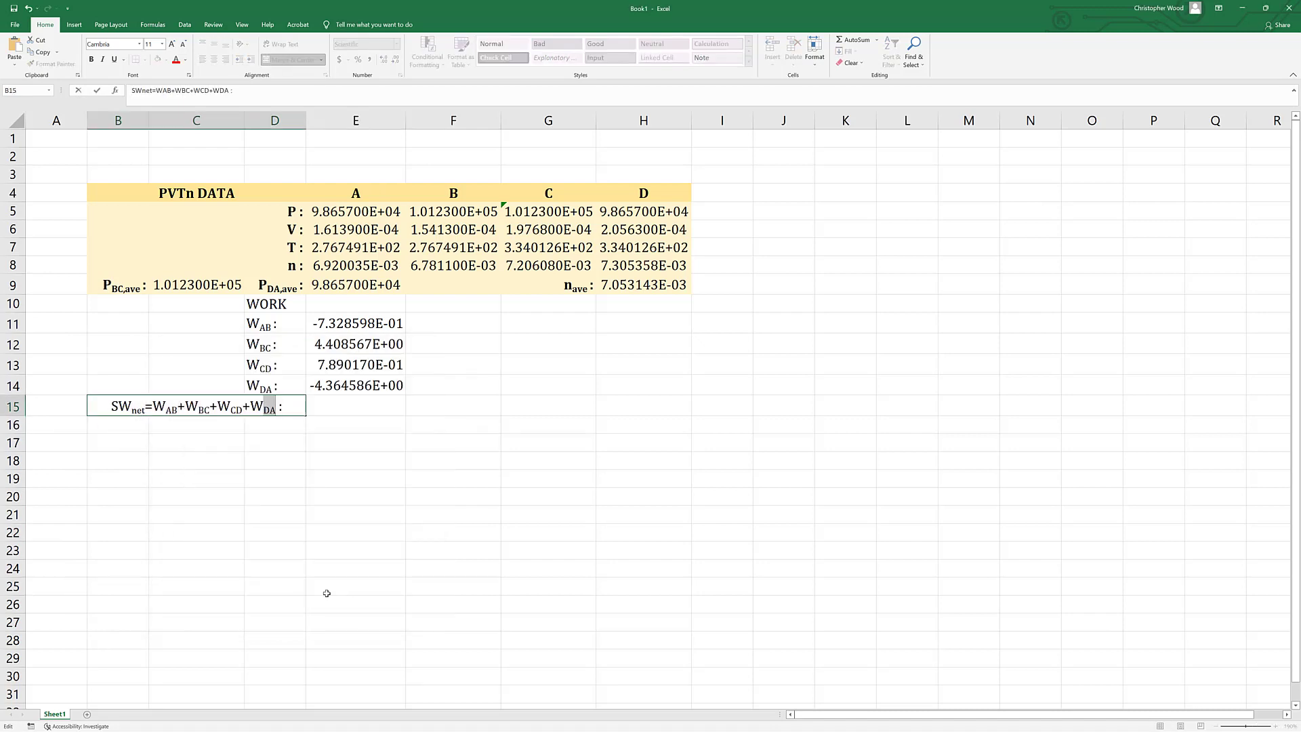
click(355, 586)
Turn the leading S of the B15 label into a sigma by setting its font to Symbol.
double_click(116, 404)
drag(115, 404, 89, 405)
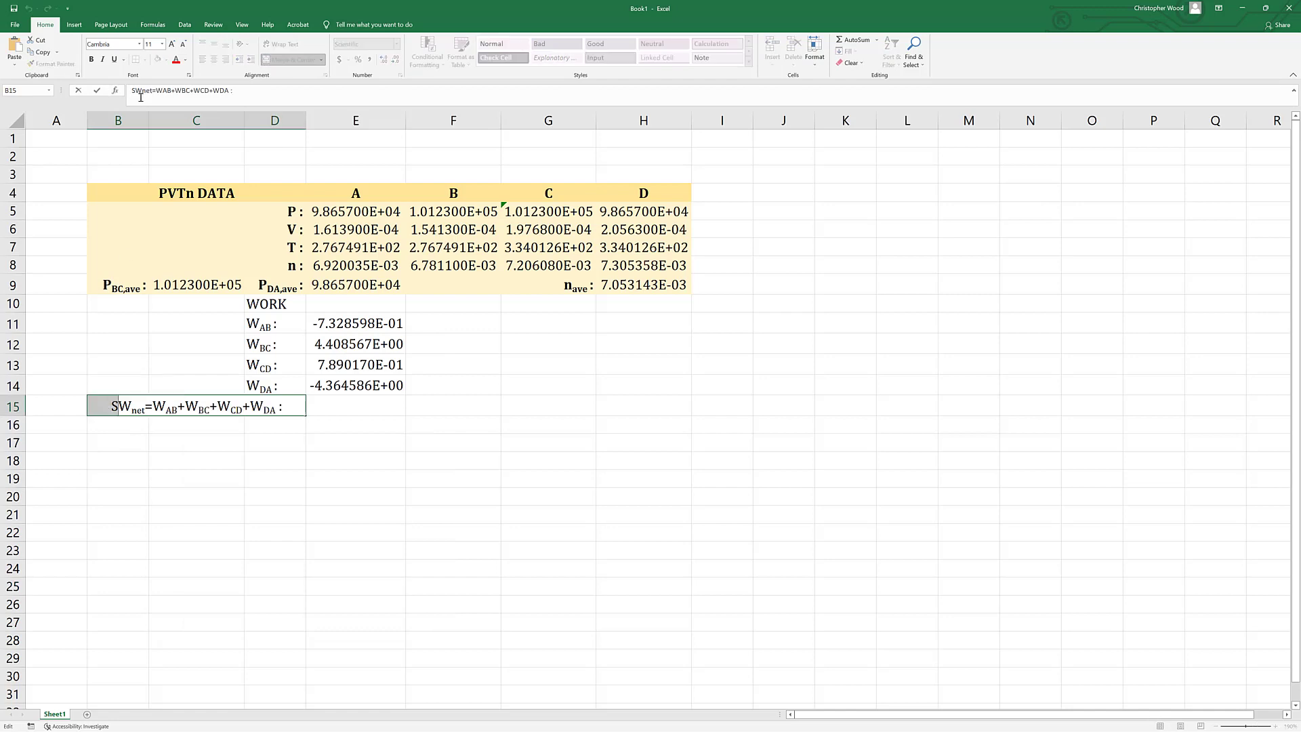
click(116, 46)
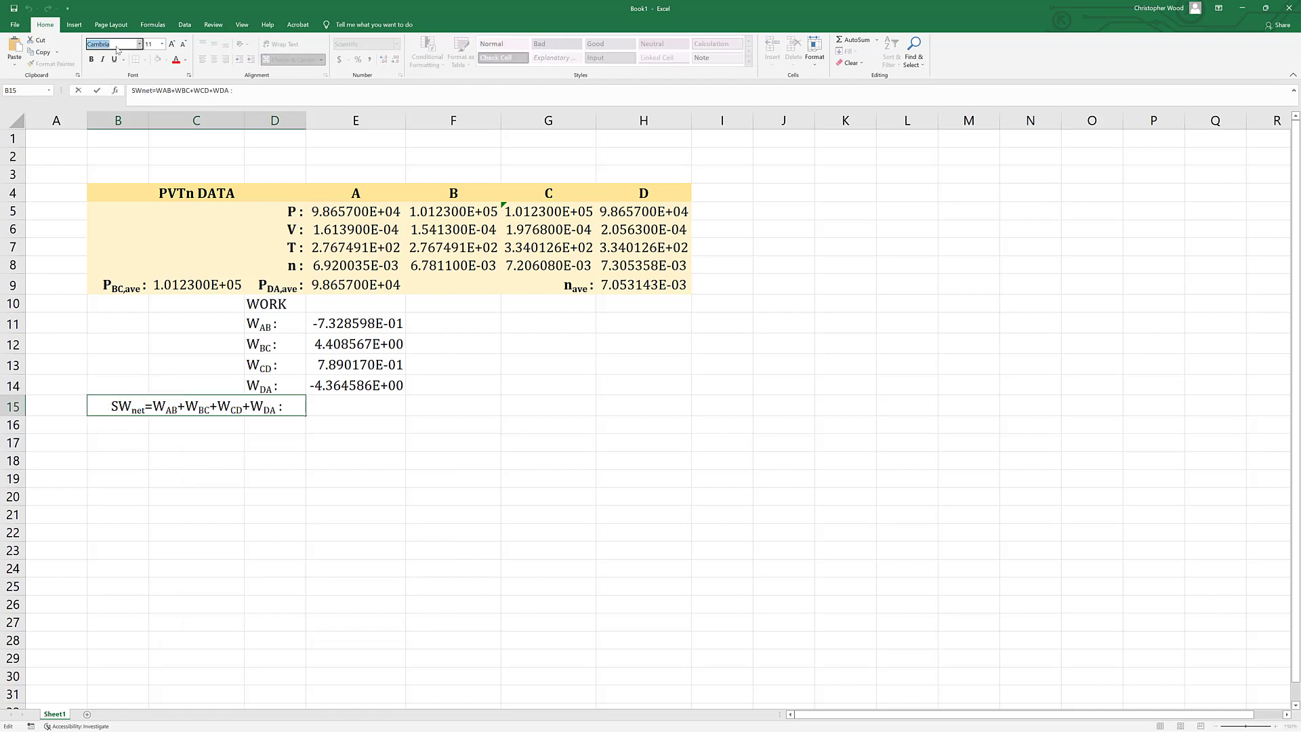
text(Symbol)
key(Return)
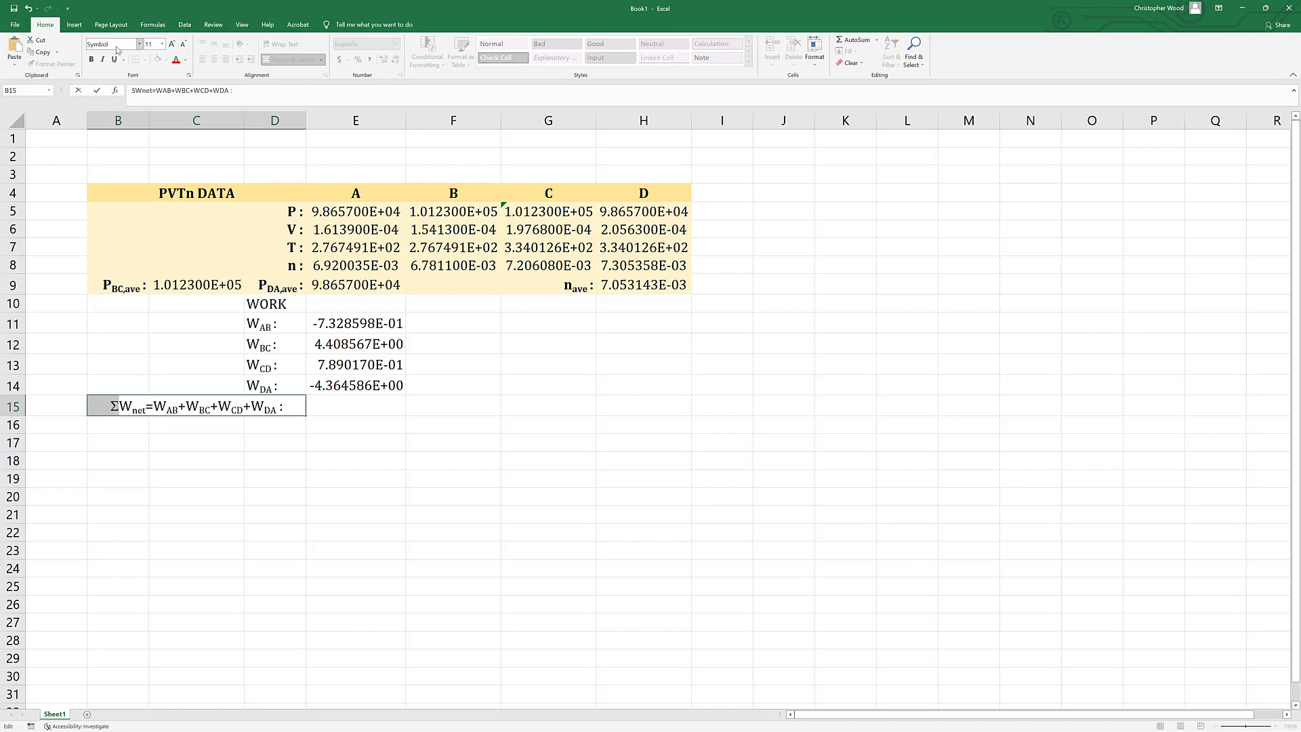
click(318, 494)
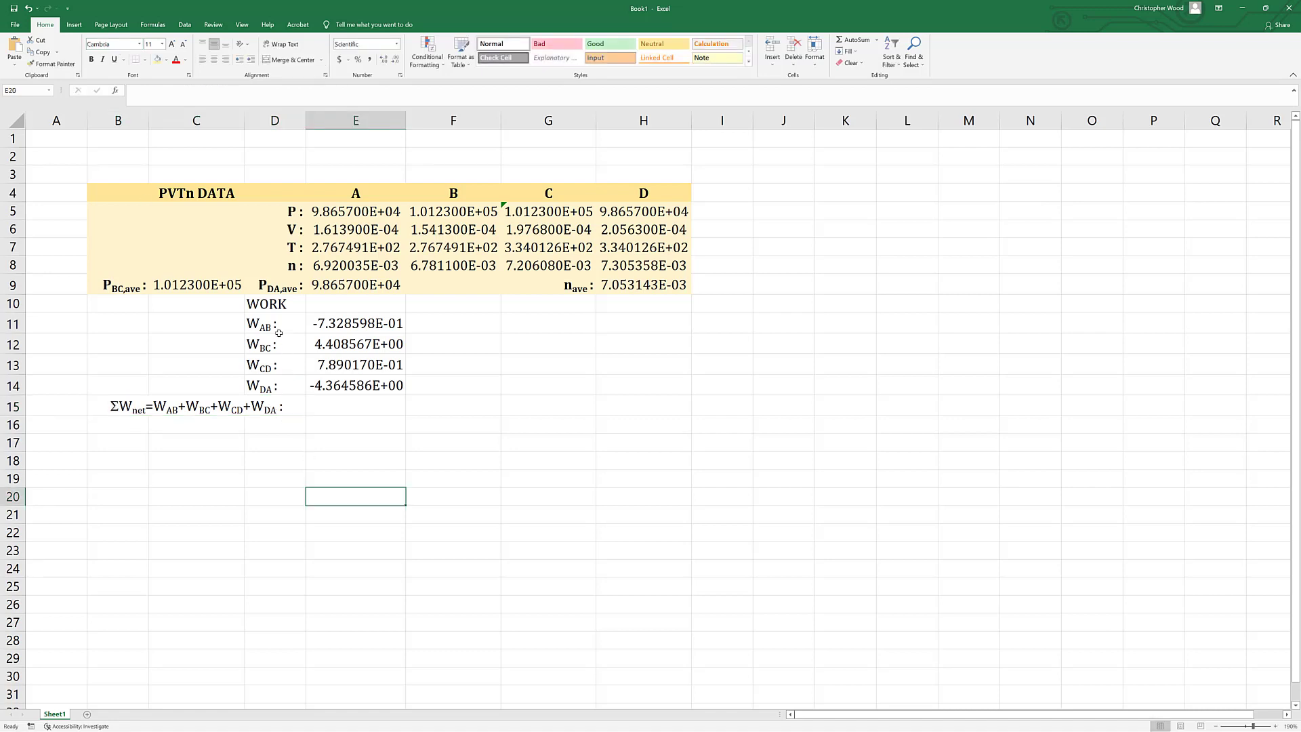
Right-align the work labels in rows 11 to 15, including the merged net work label.
drag(271, 324, 260, 405)
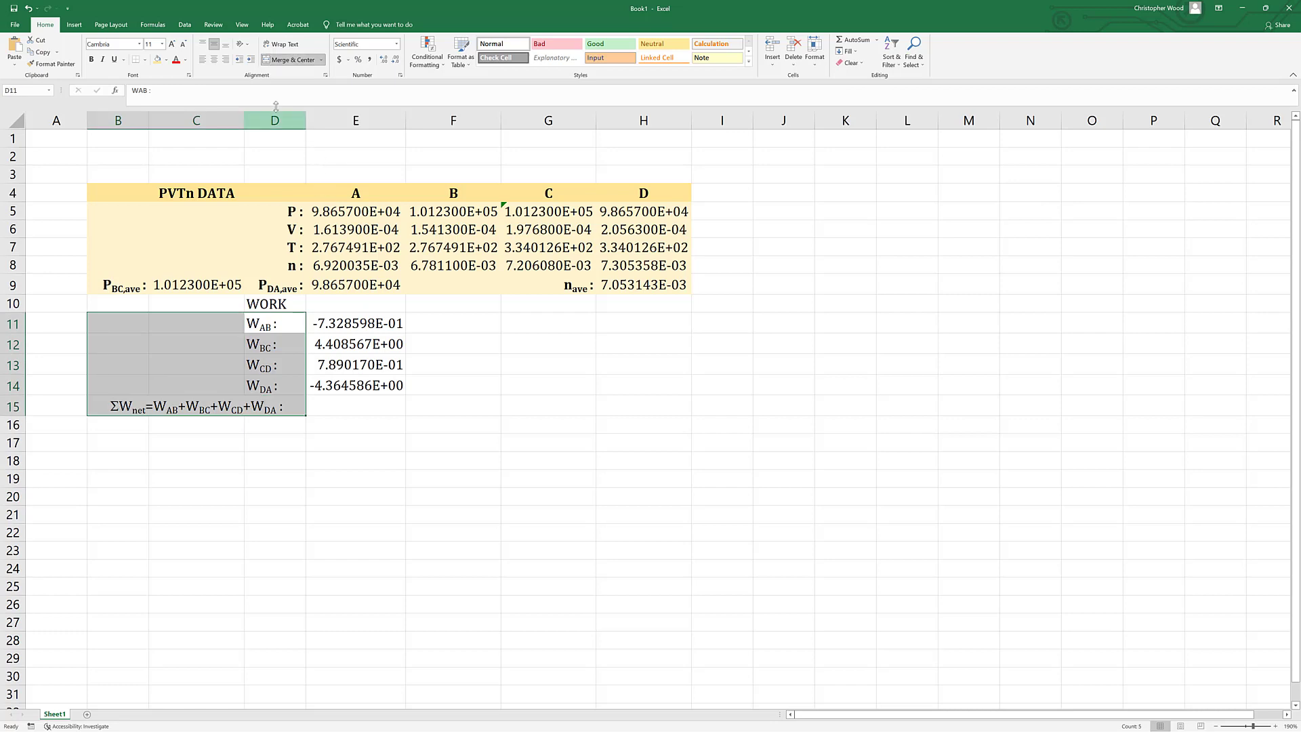
click(225, 60)
click(492, 520)
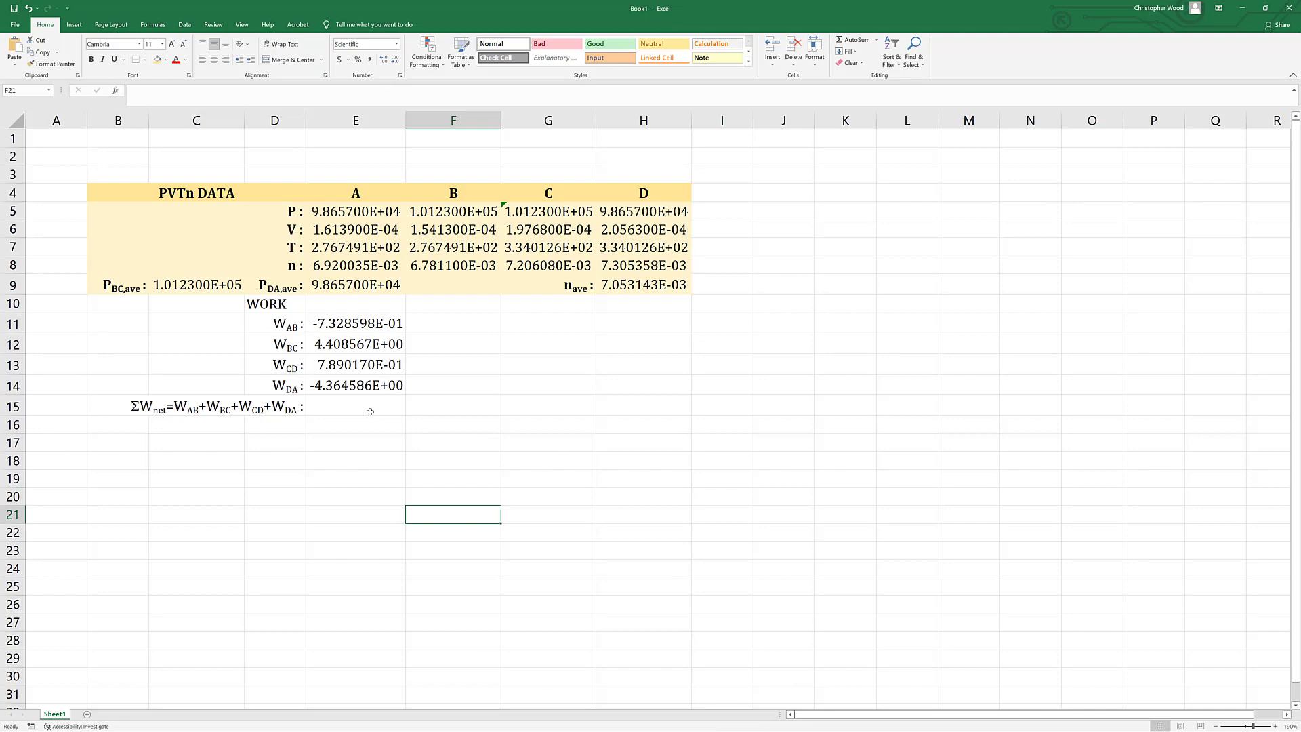
Calculate the net work in E15 with the formula =sum(E11:E14).
click(342, 403)
text(=sum()
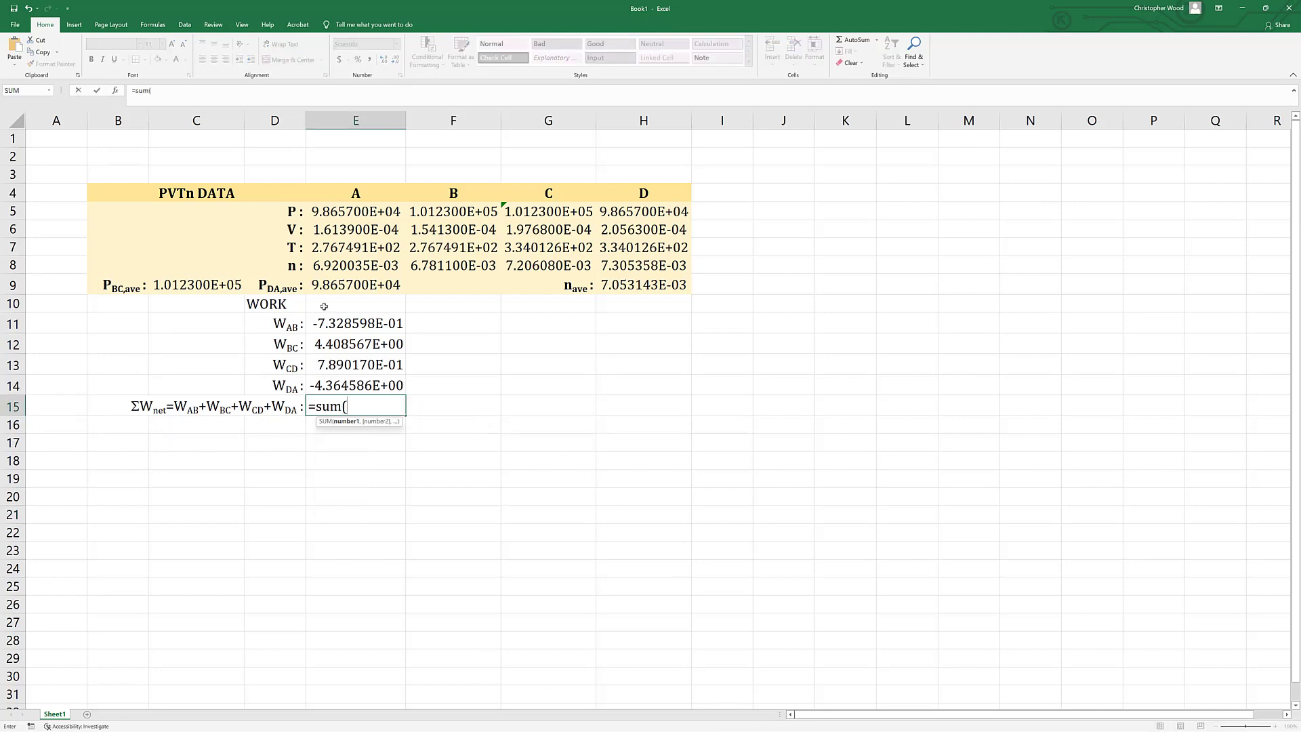
drag(326, 321, 313, 382)
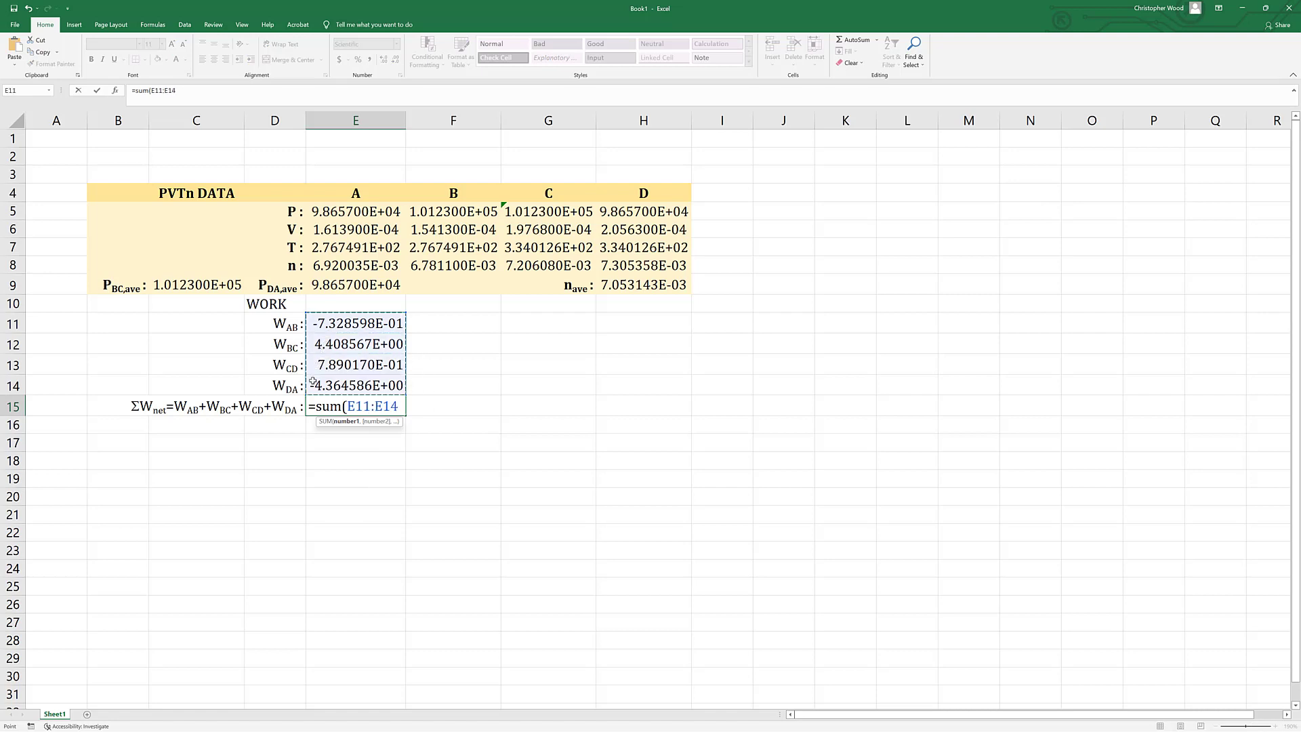
text())
key(Return)
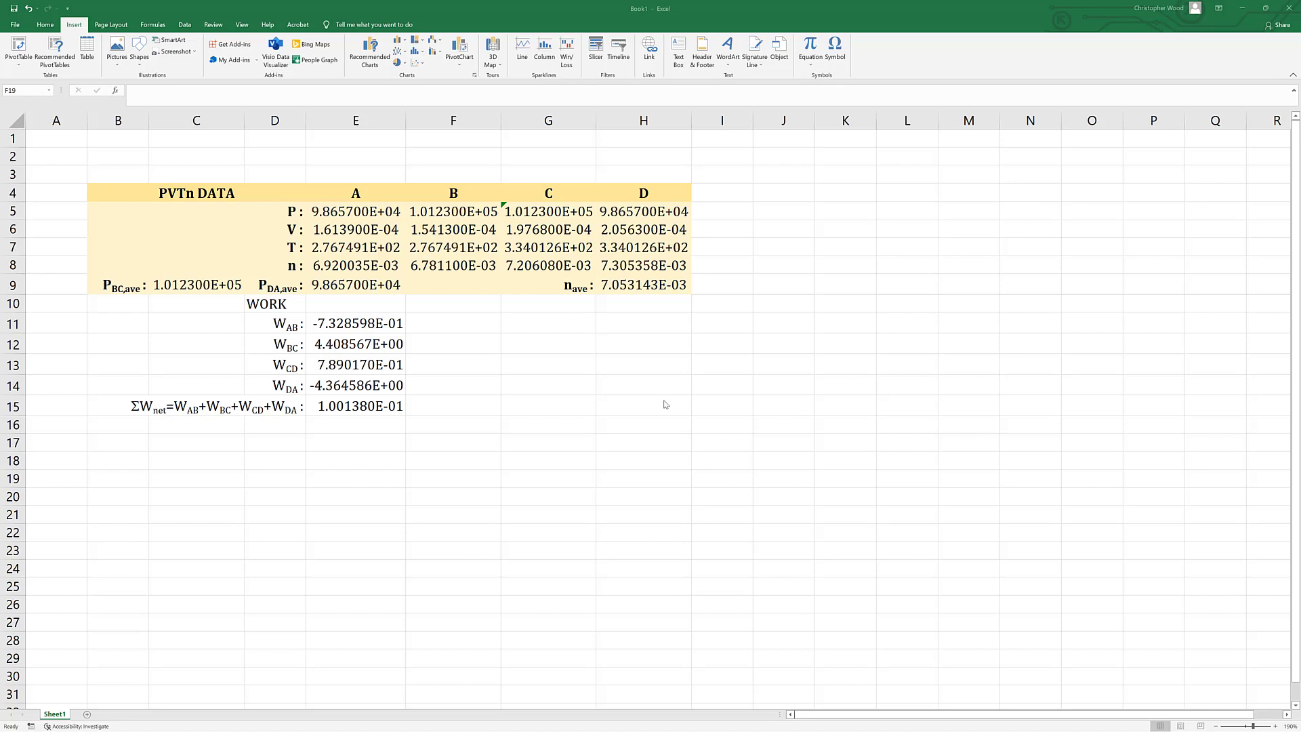
Enter the label "WNET=pdV :" in cell D16.
double_click(287, 421)
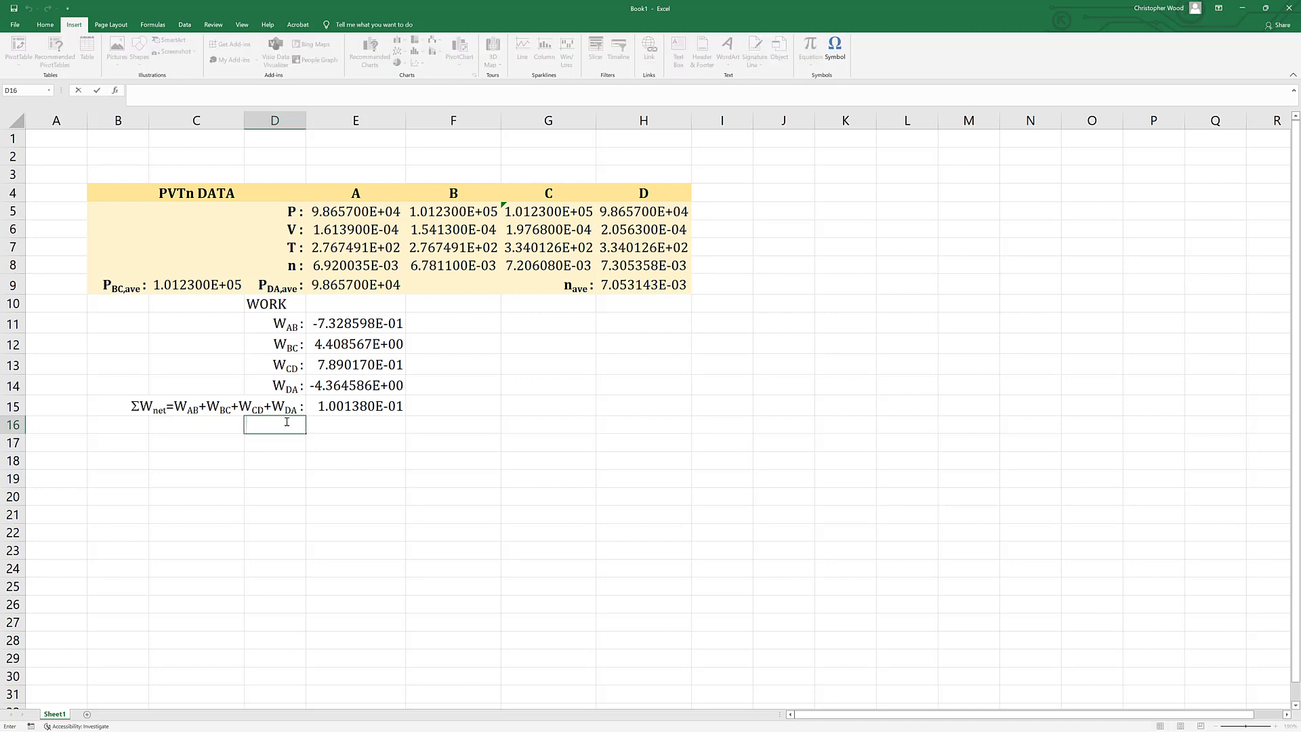
text(WNET=pdV :)
Insert an integral sign from the Symbol font before "pdV" in the D16 label and right-align the label.
click(294, 425)
click(835, 50)
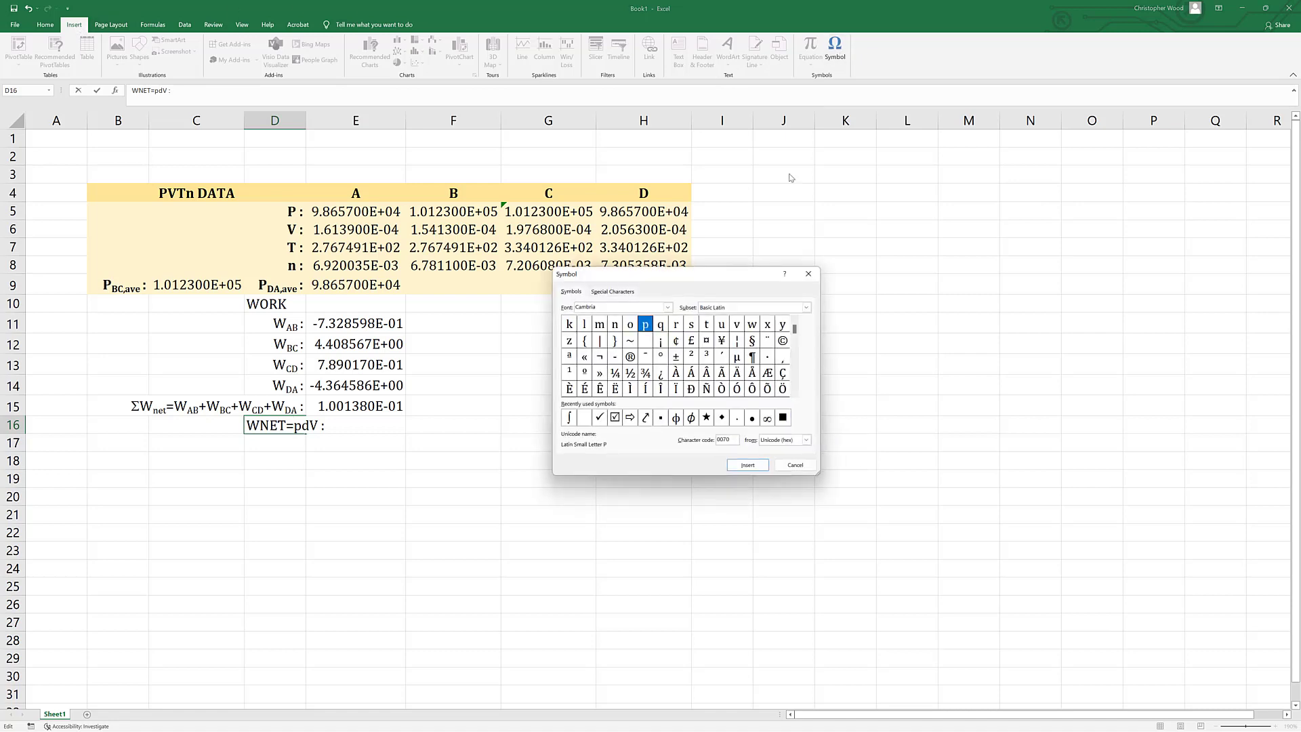
drag(625, 303, 555, 308)
text(Symbol)
key(Return)
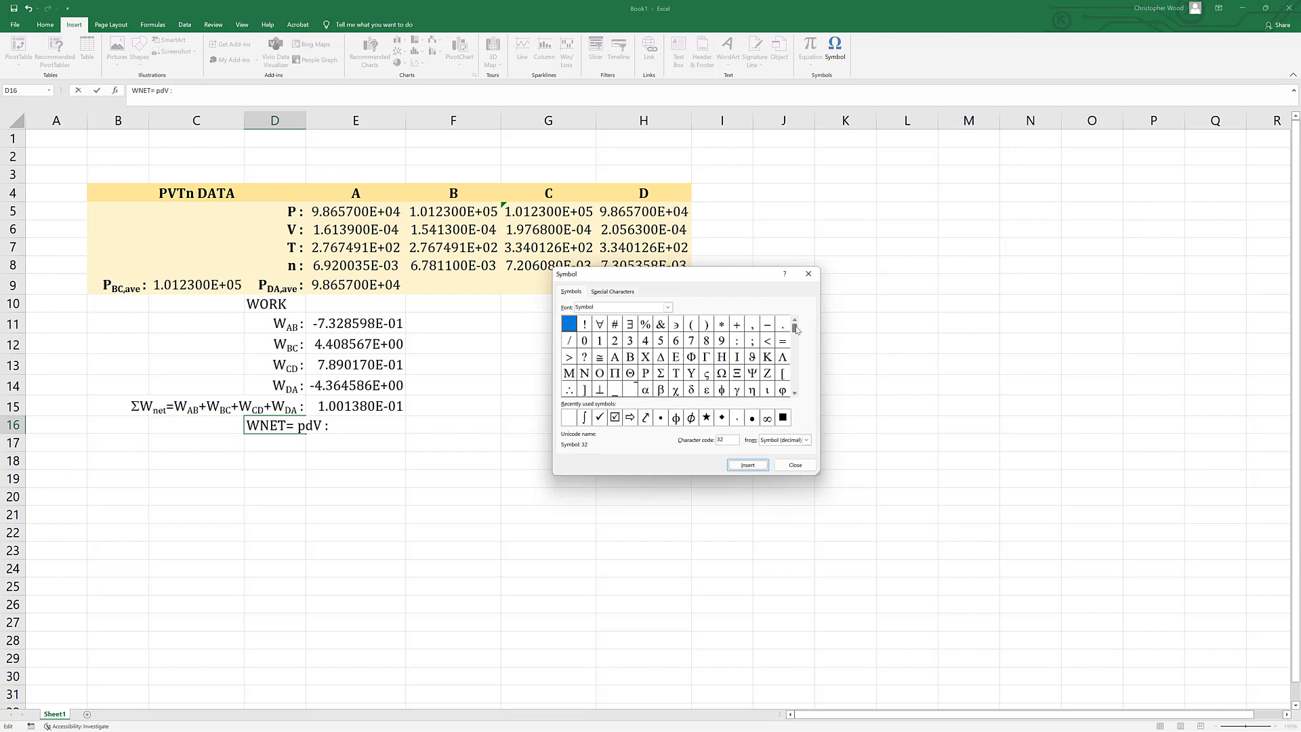
drag(794, 329, 795, 389)
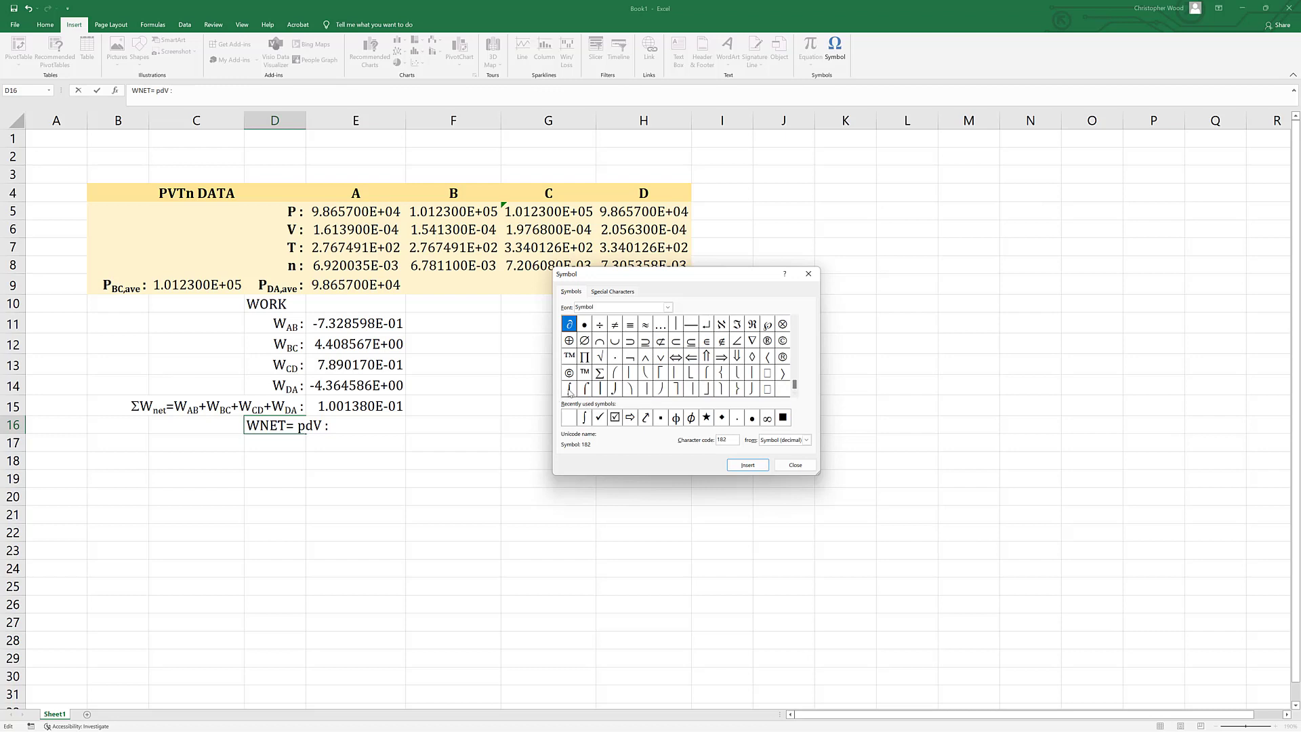
click(569, 393)
click(749, 466)
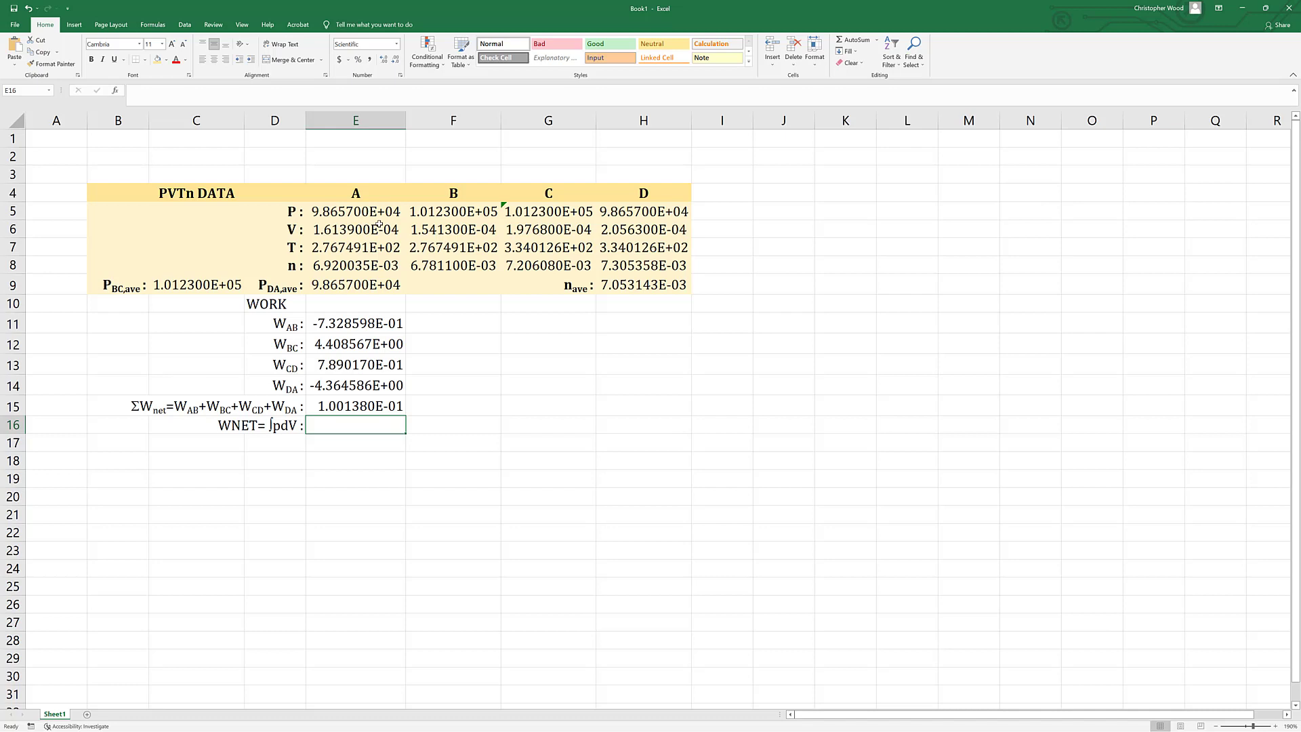
Enter the integrated net work value 1.1313e-1 in E16.
text(1.1313)
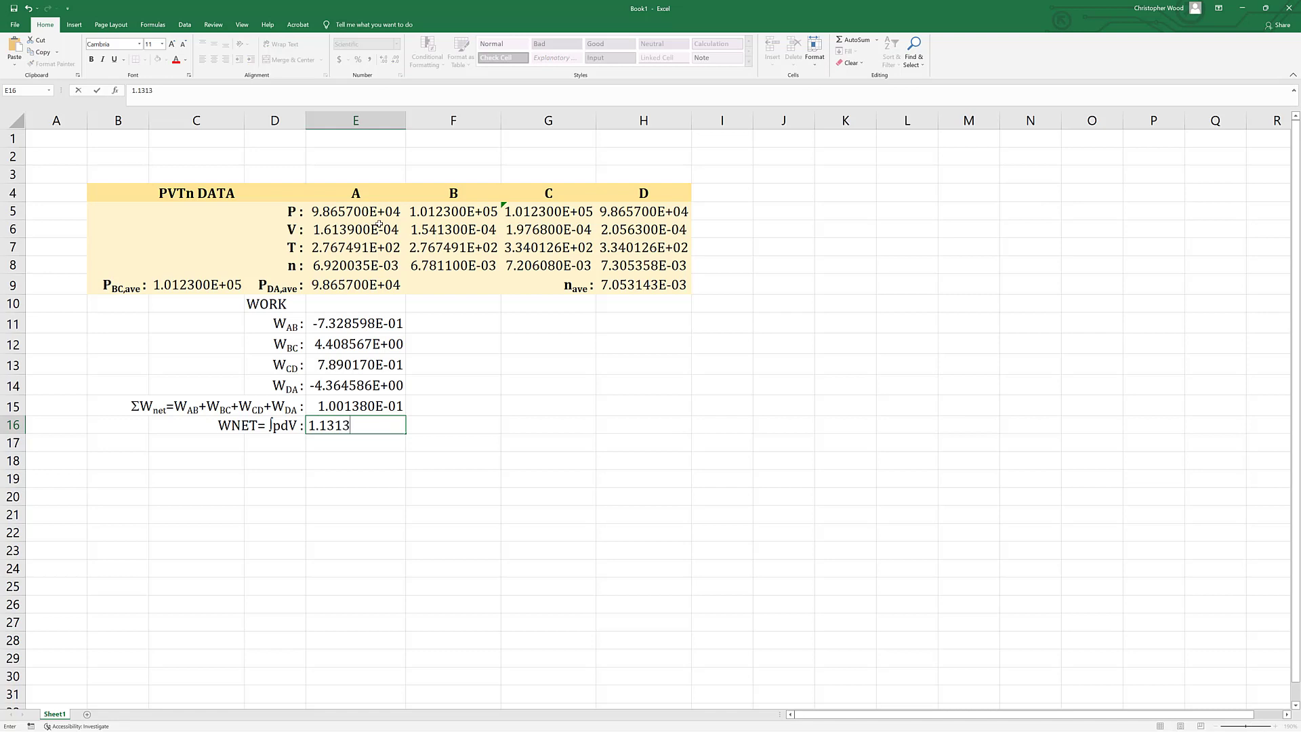
text(e-1)
click(247, 437)
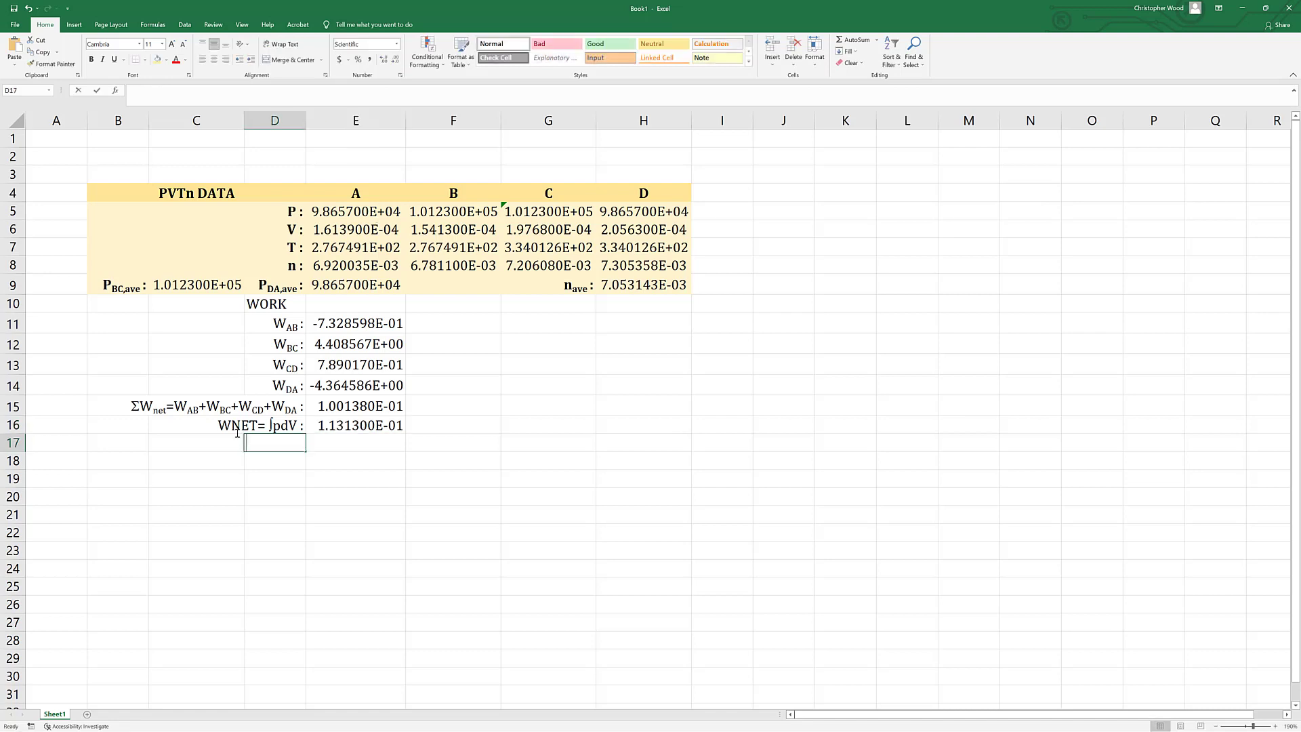
Format "NET" in the D16 label as subscript.
click(237, 431)
click(248, 424)
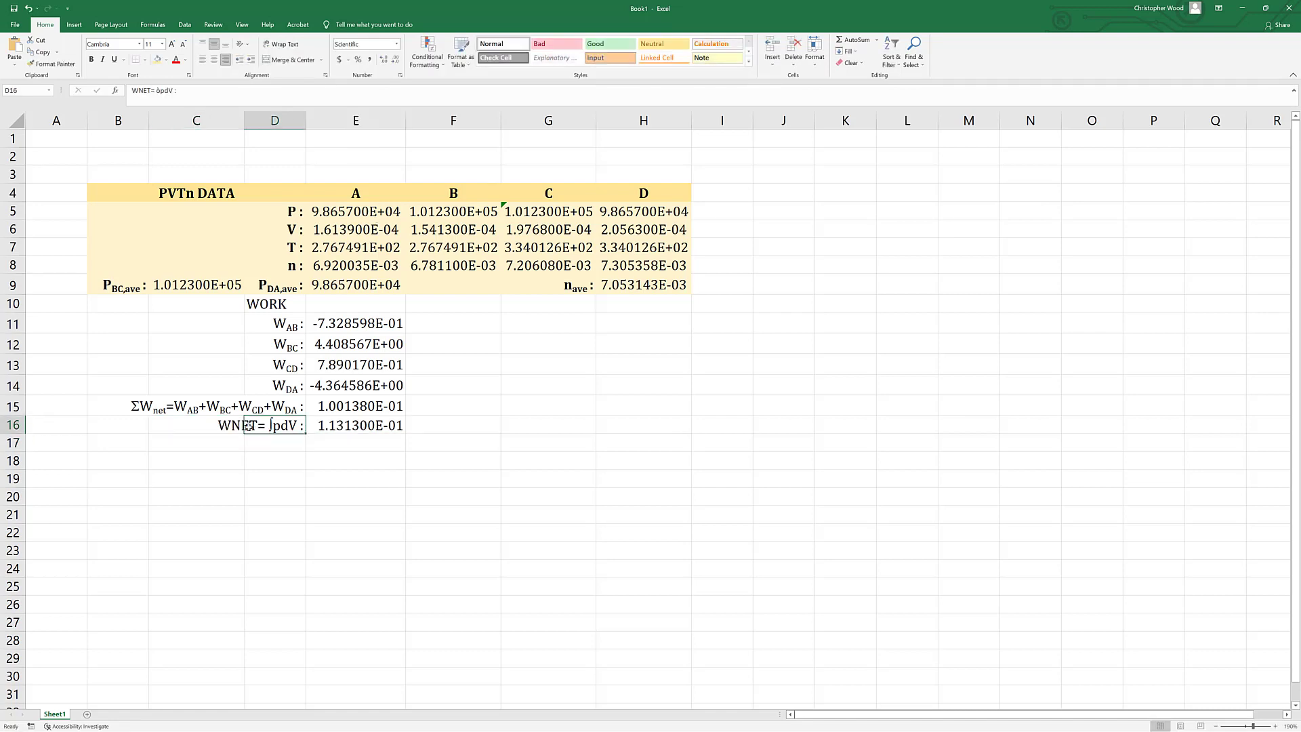
click(145, 90)
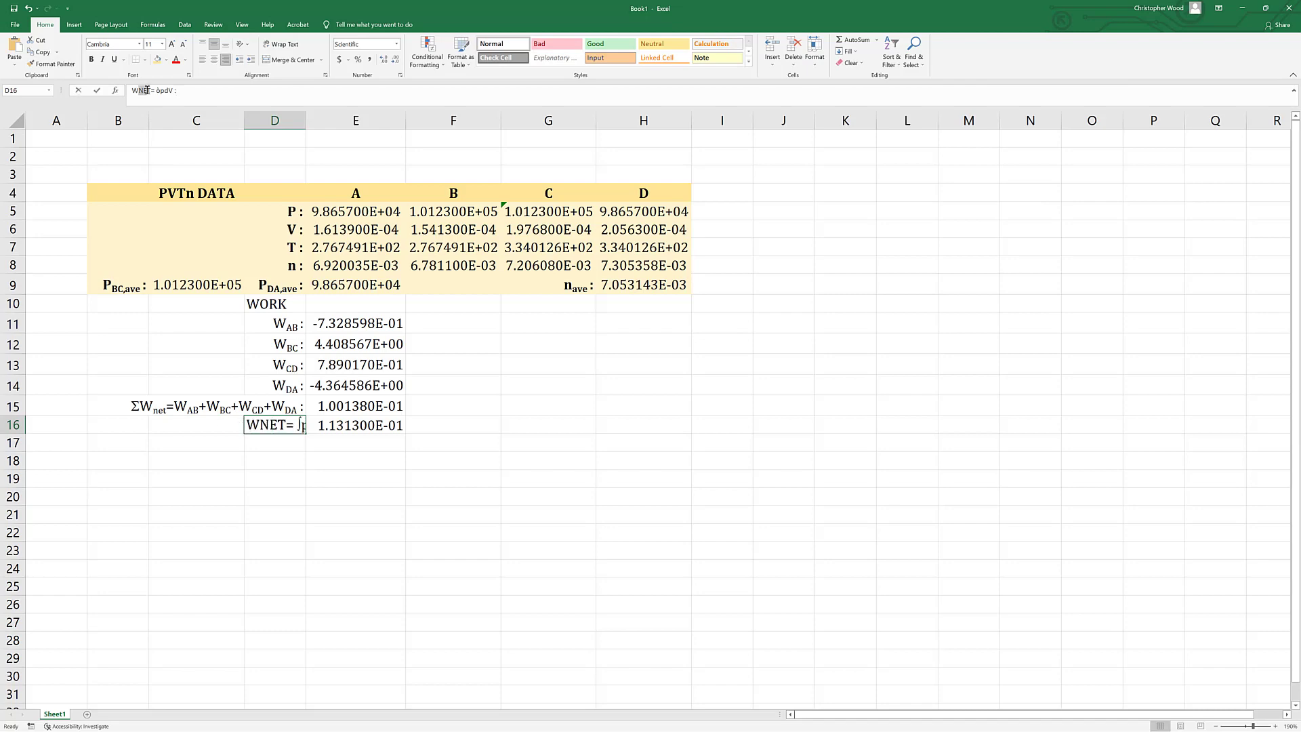
right_click(145, 90)
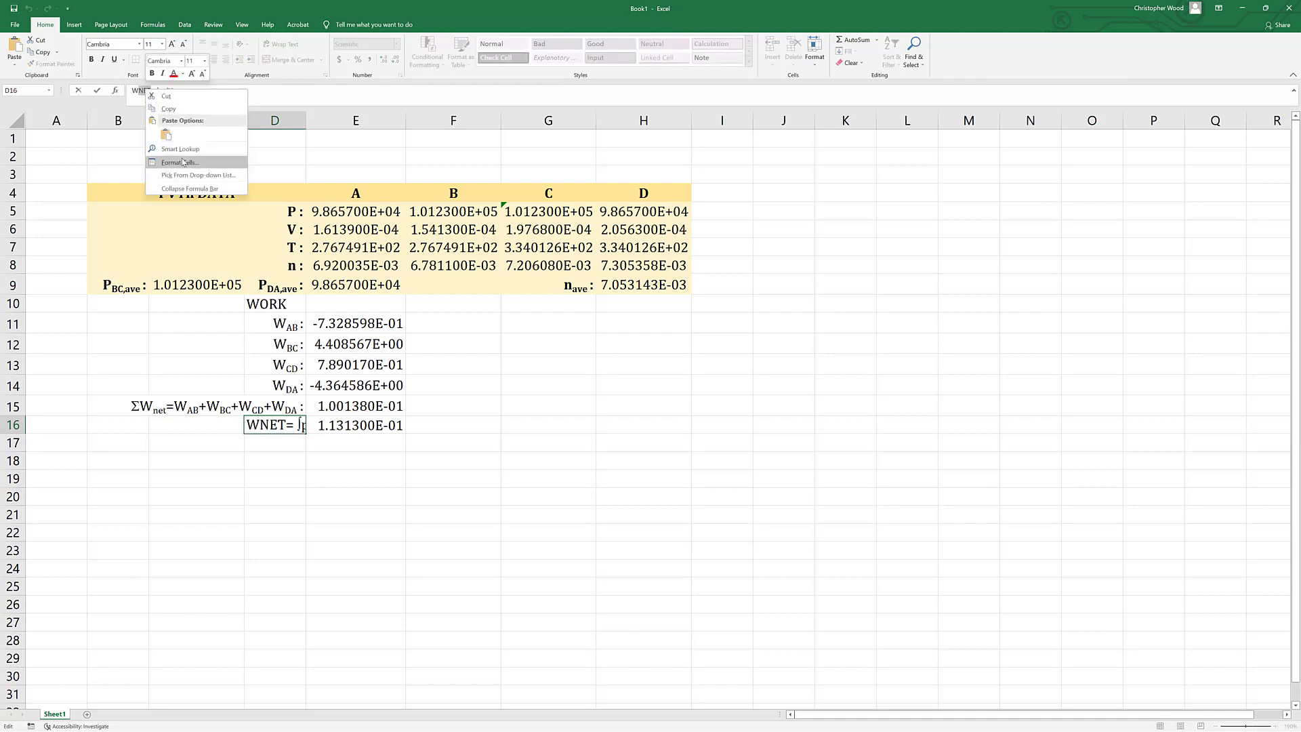
click(181, 162)
click(71, 180)
click(233, 269)
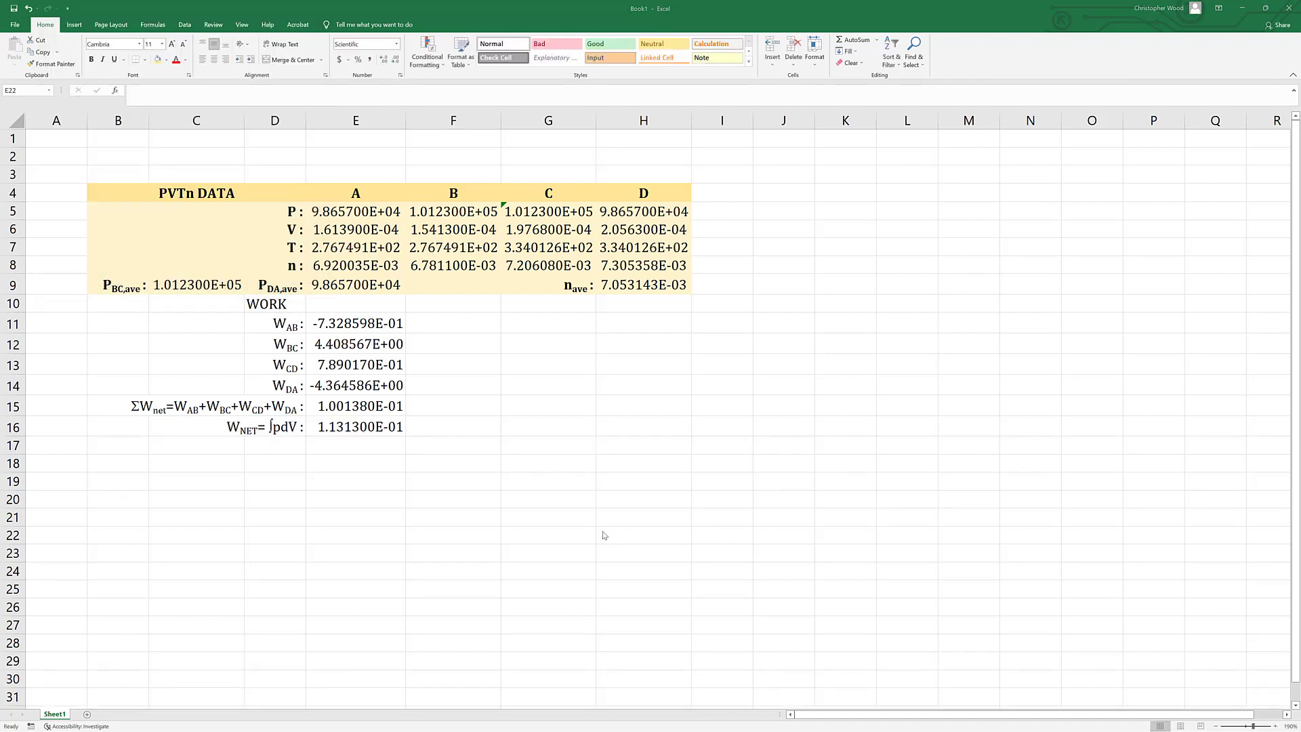
Remove the "net" subscript from the summed work label in B15 so it begins with "ΣW=".
double_click(149, 406)
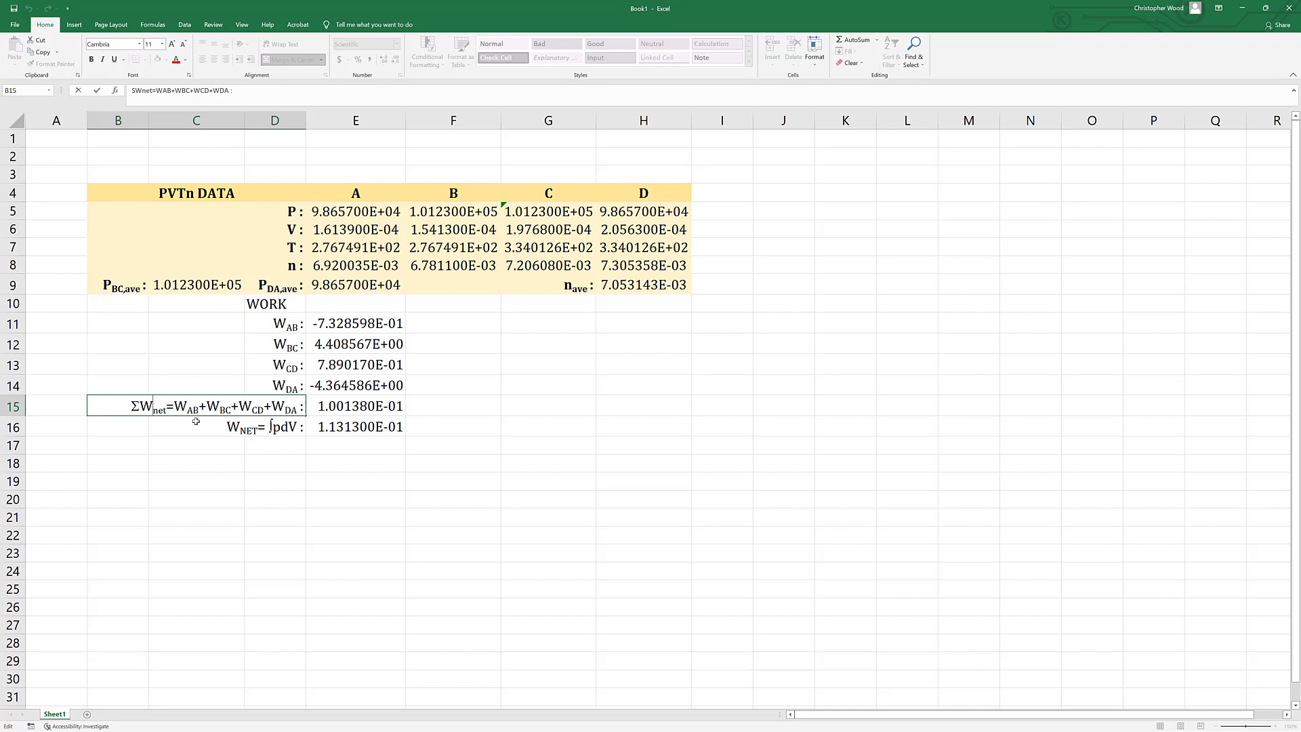
key(Delete)
key(Delete)
key(Delete)
click(274, 462)
Replace the subscript "NET" with "INT" in the D16 integral label.
click(242, 430)
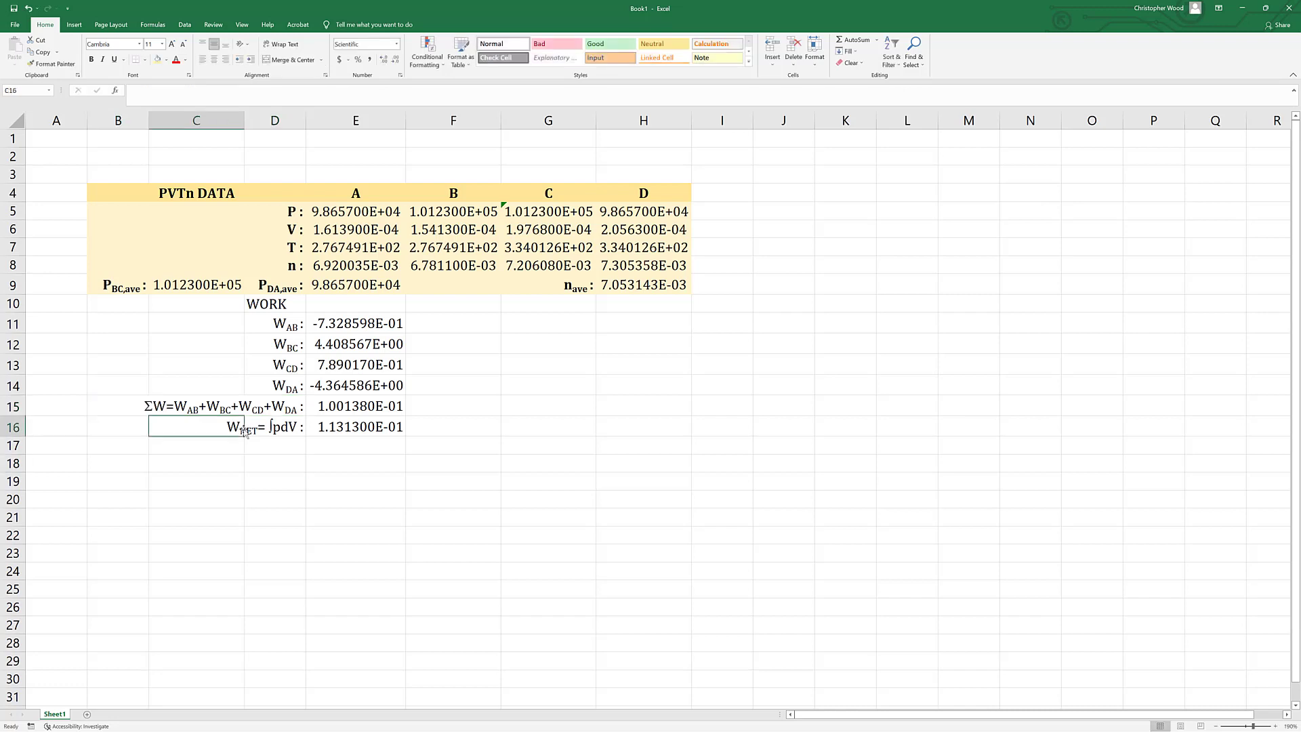
key(Right)
key(Right)
click(247, 430)
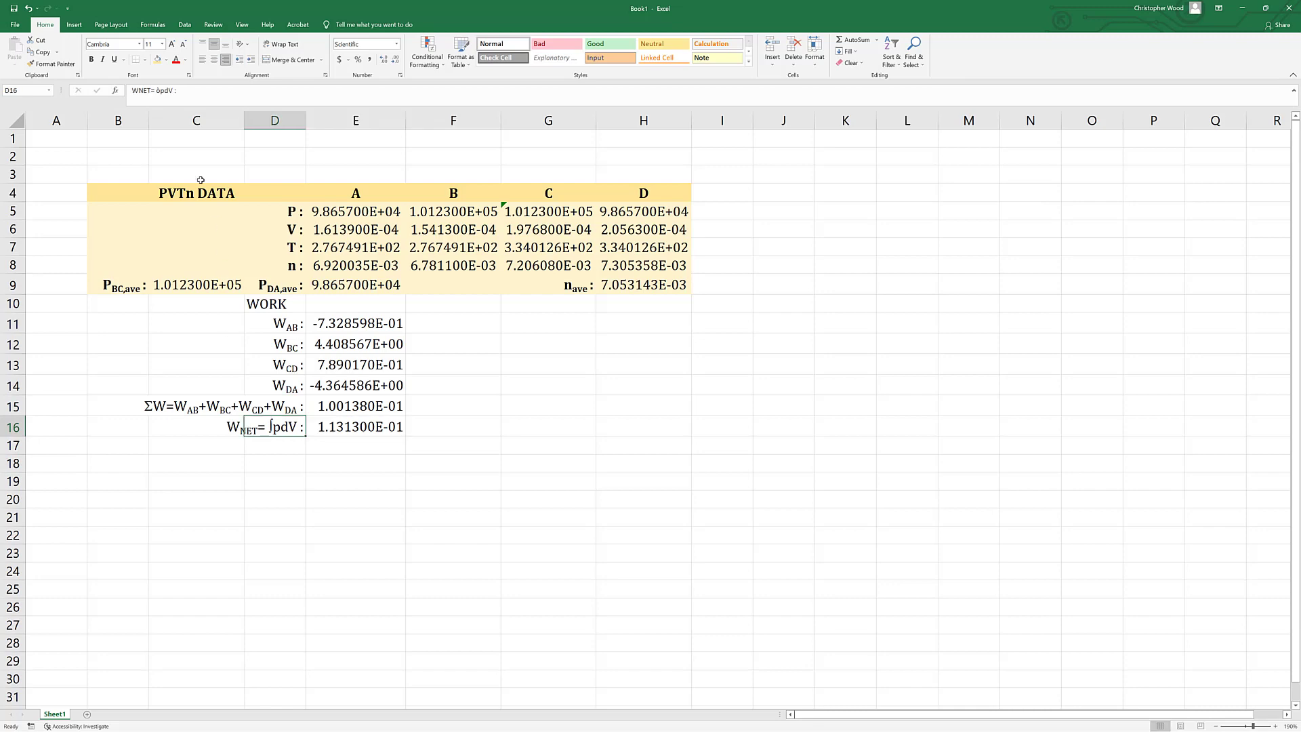
click(135, 90)
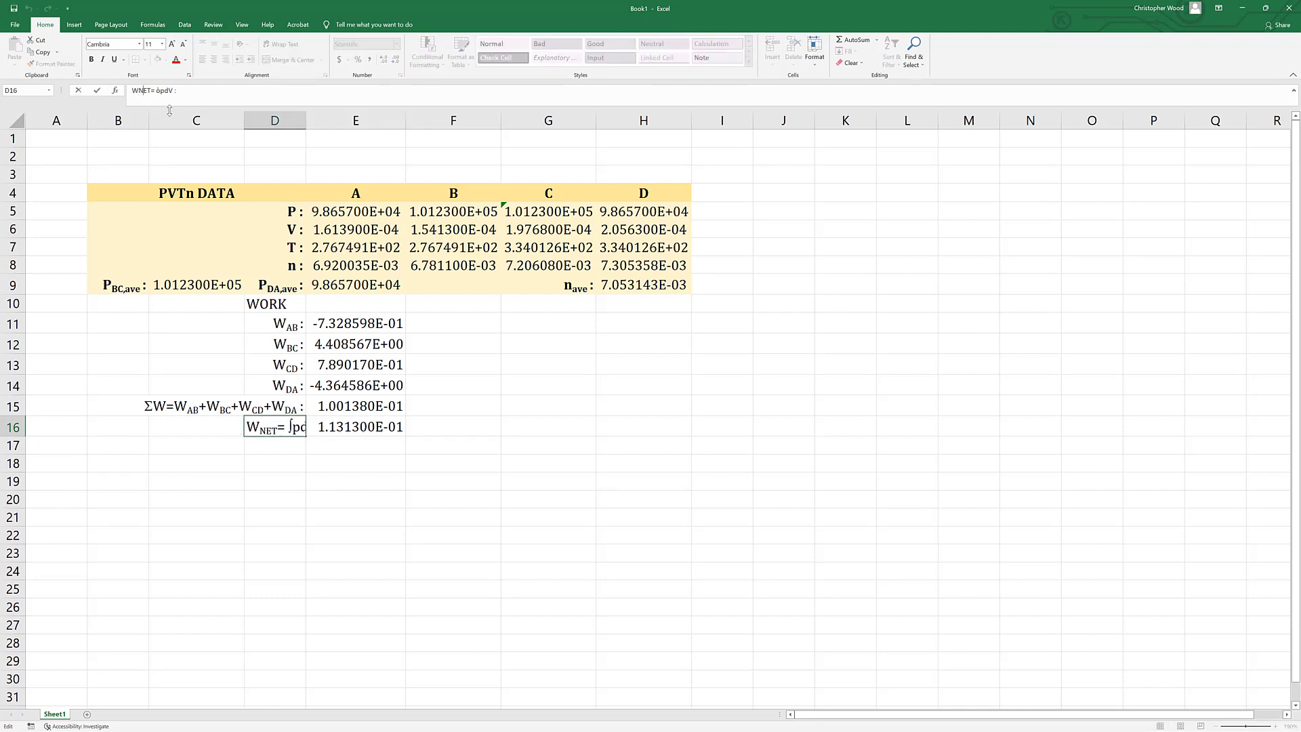
text(INT)
key(Delete)
key(Delete)
key(BackSpace)
key(Return)
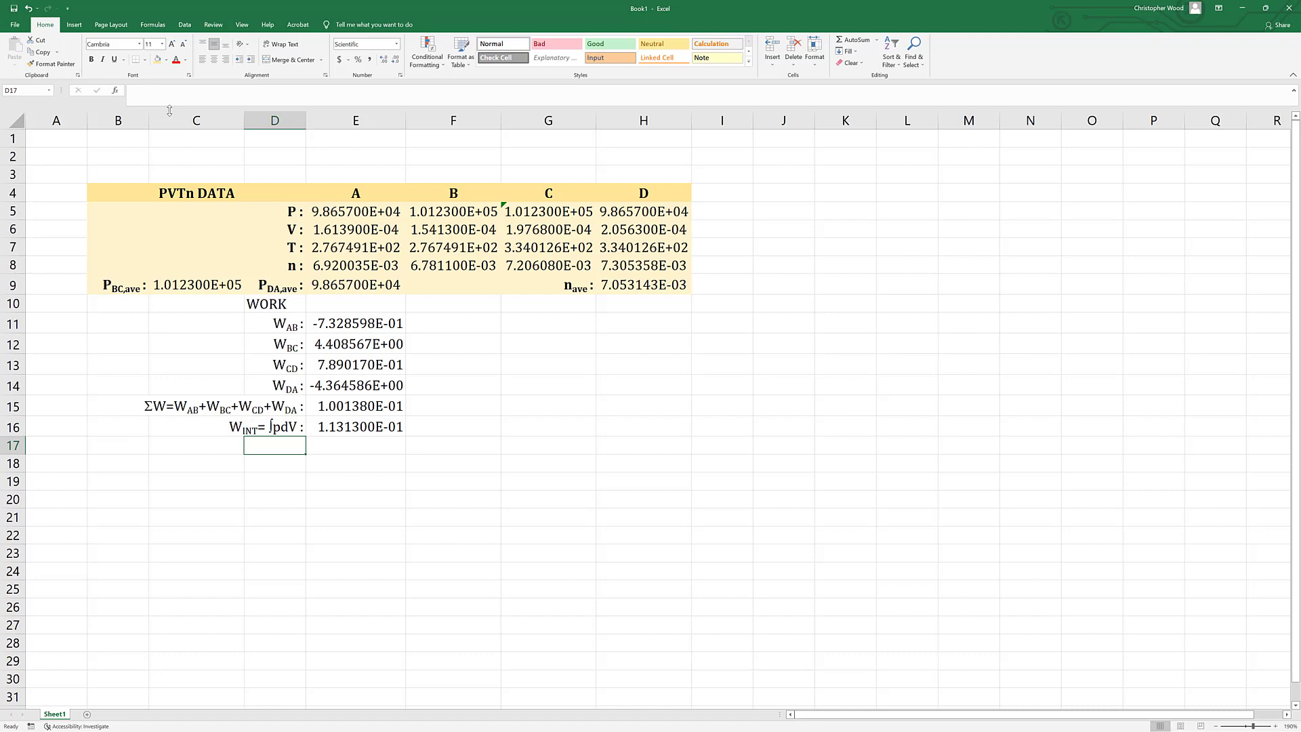
Enter the label "% DIFF SW v. WINT :" in cell D17.
text(% DI)
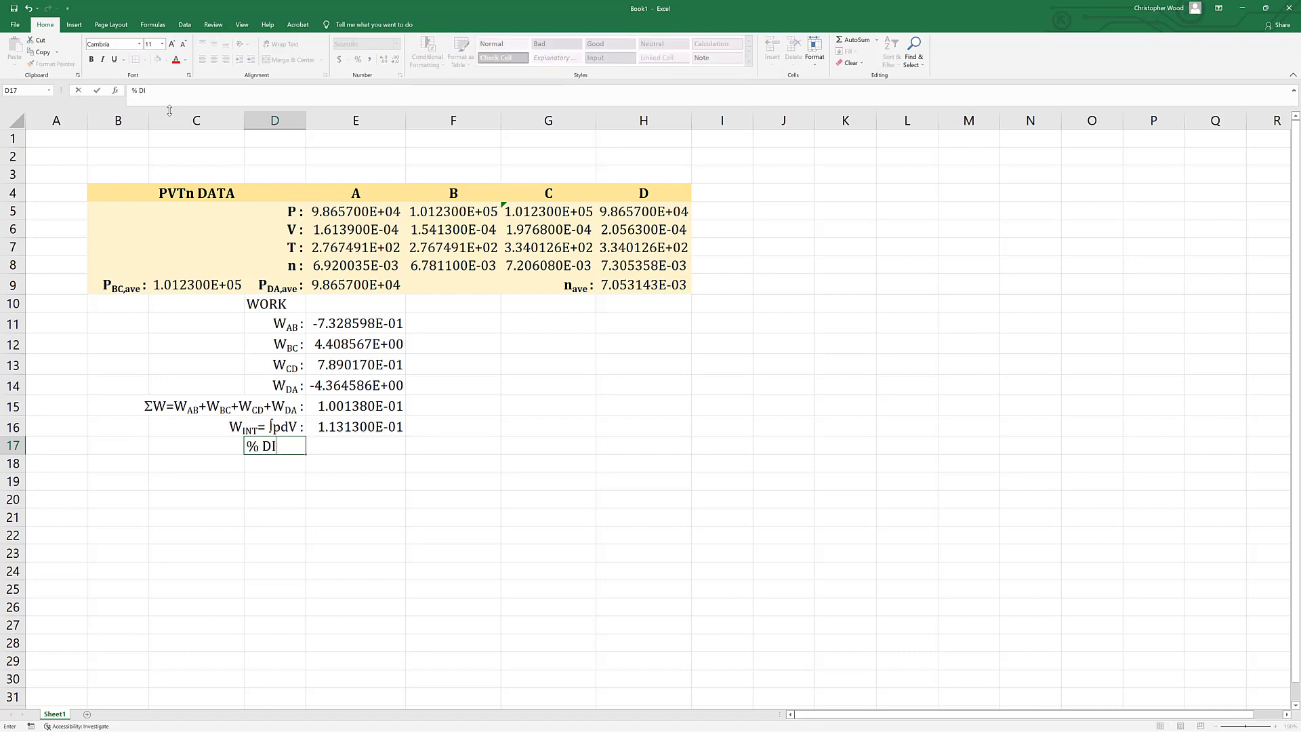
text(FF SW v. WINT :)
key(Return)
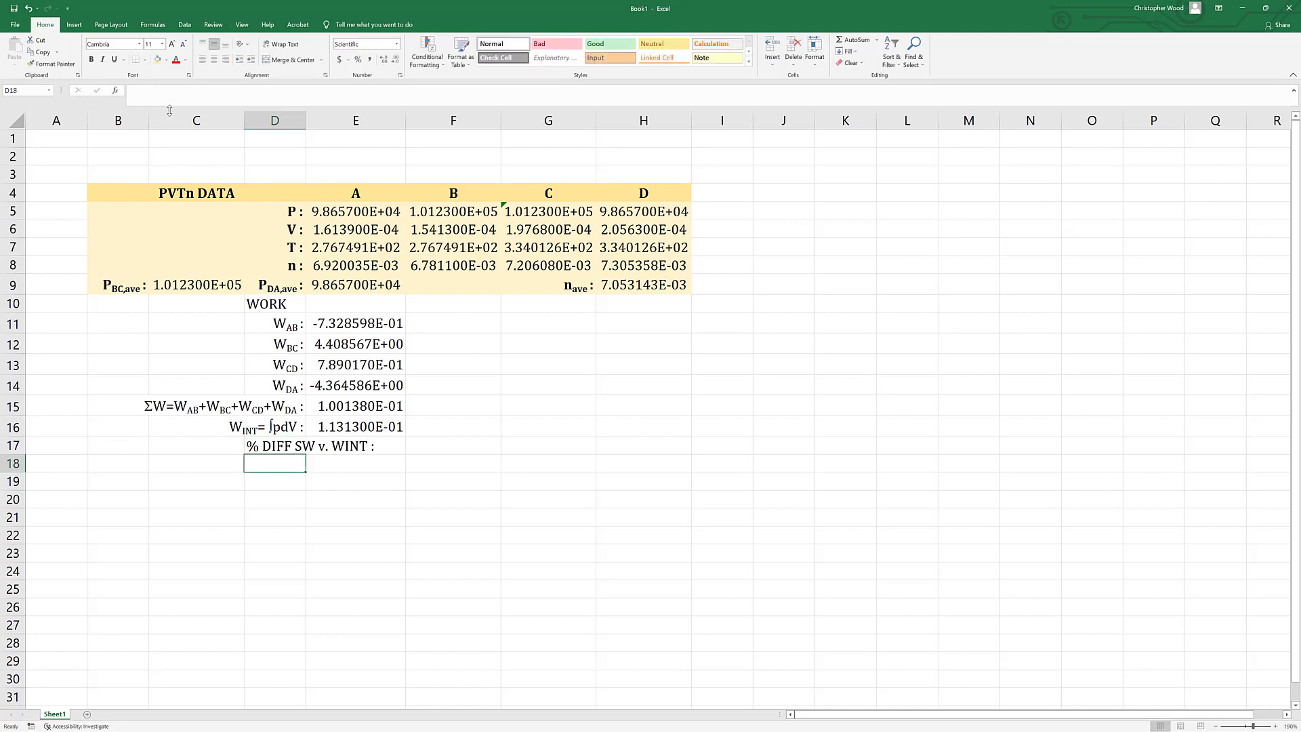
Turn the S of "SW" in the D17 label into a sigma by setting its font to Symbol.
click(304, 452)
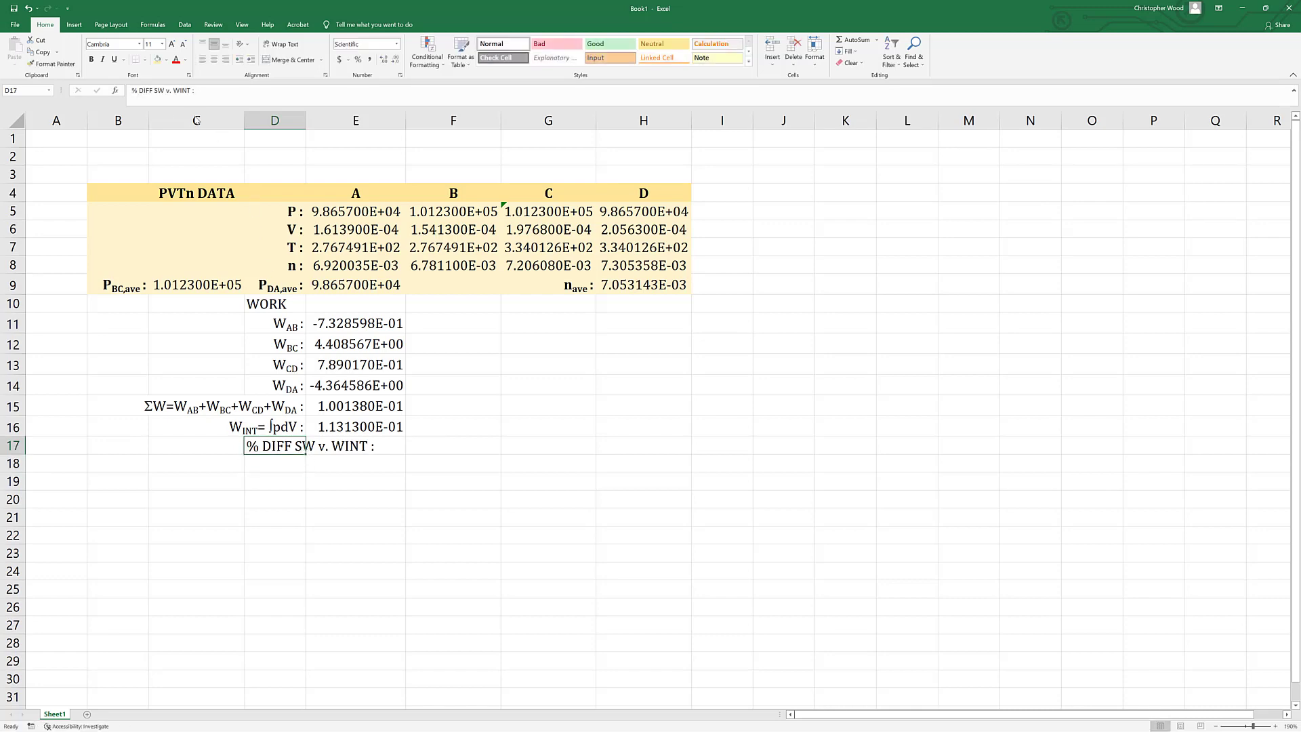
click(155, 90)
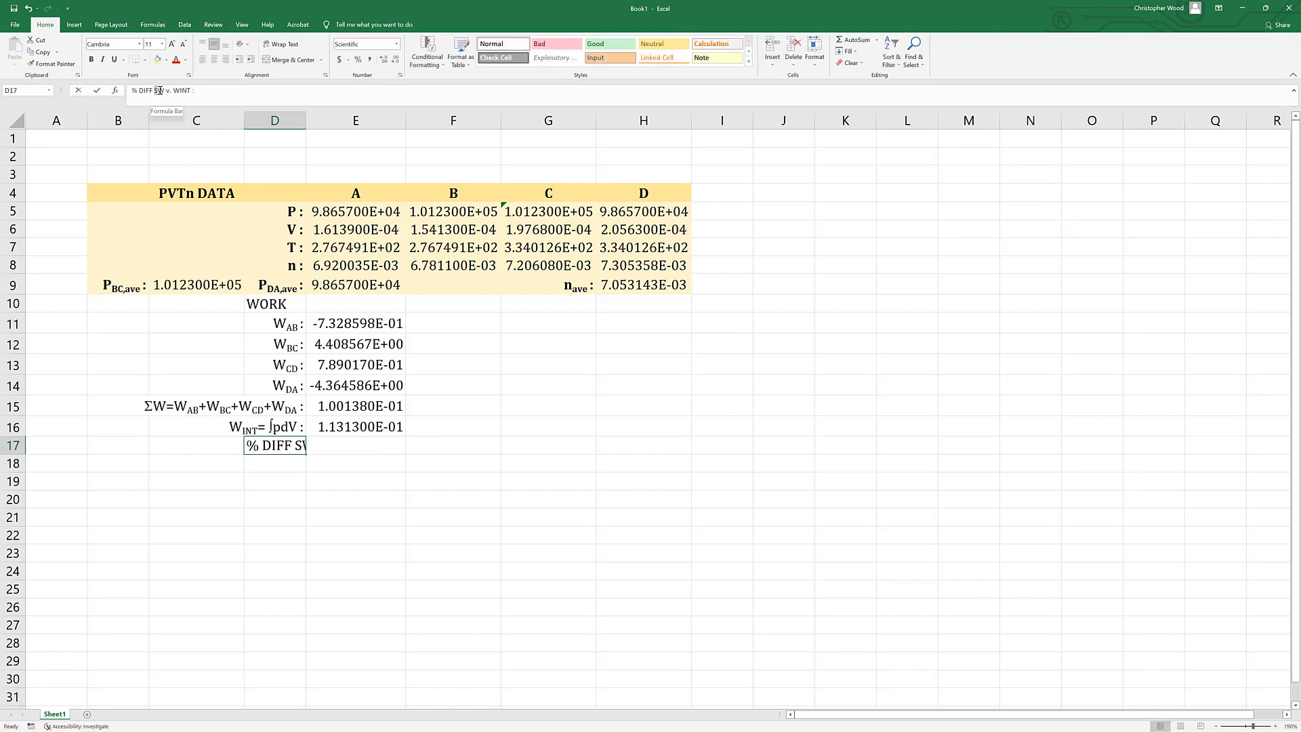
click(121, 45)
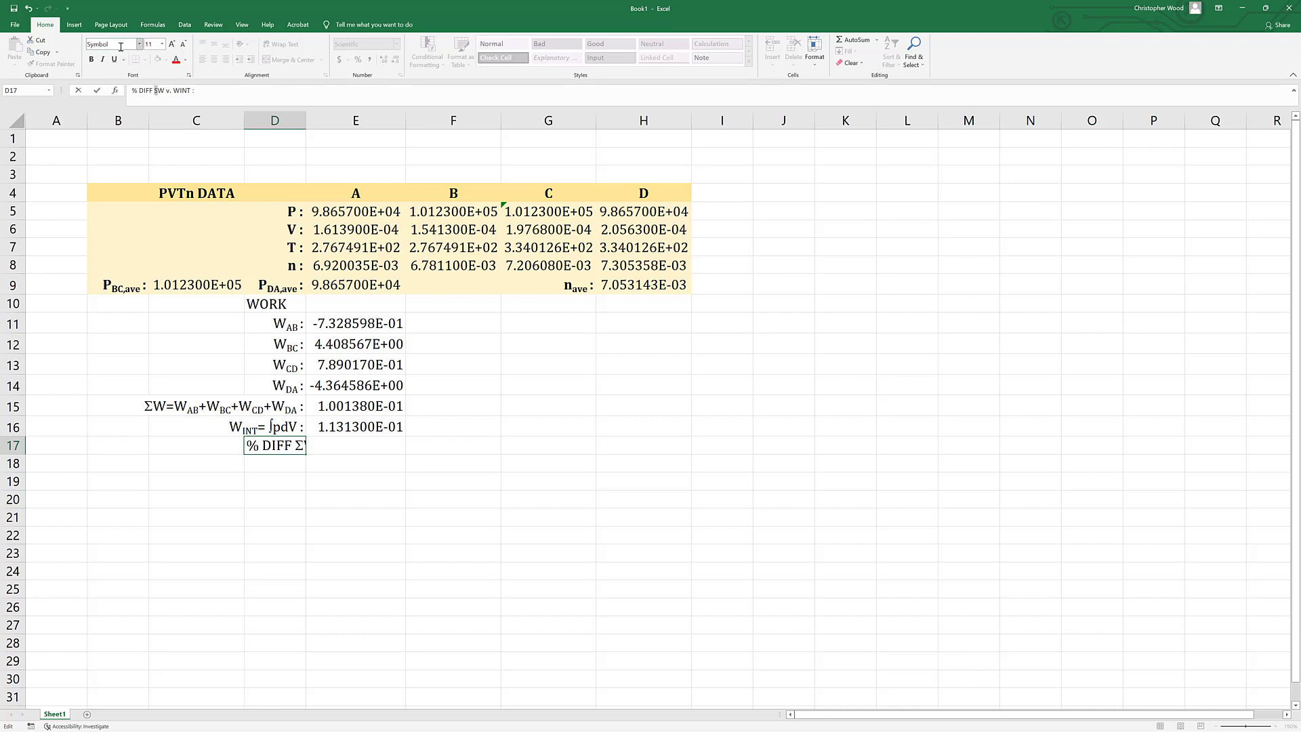
click(265, 482)
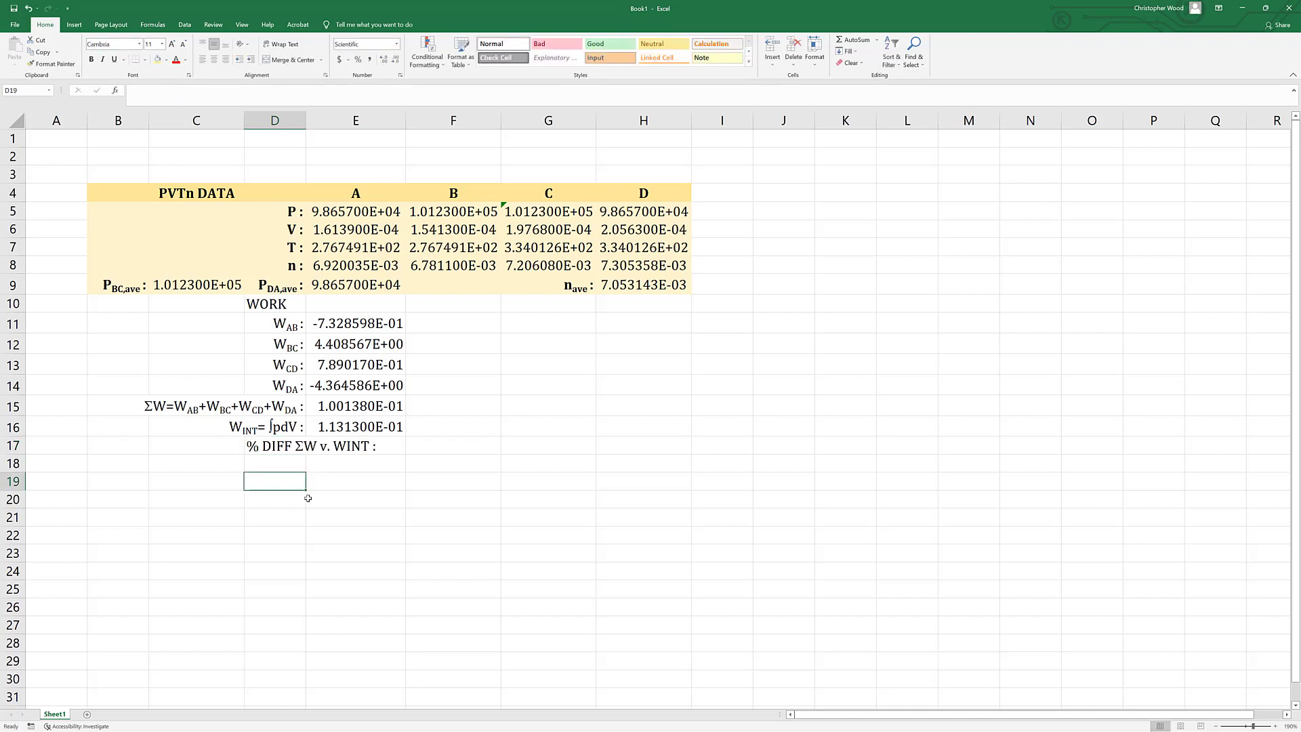
Format "INT" in the D17 label as subscript and right-align the label.
double_click(327, 466)
click(269, 447)
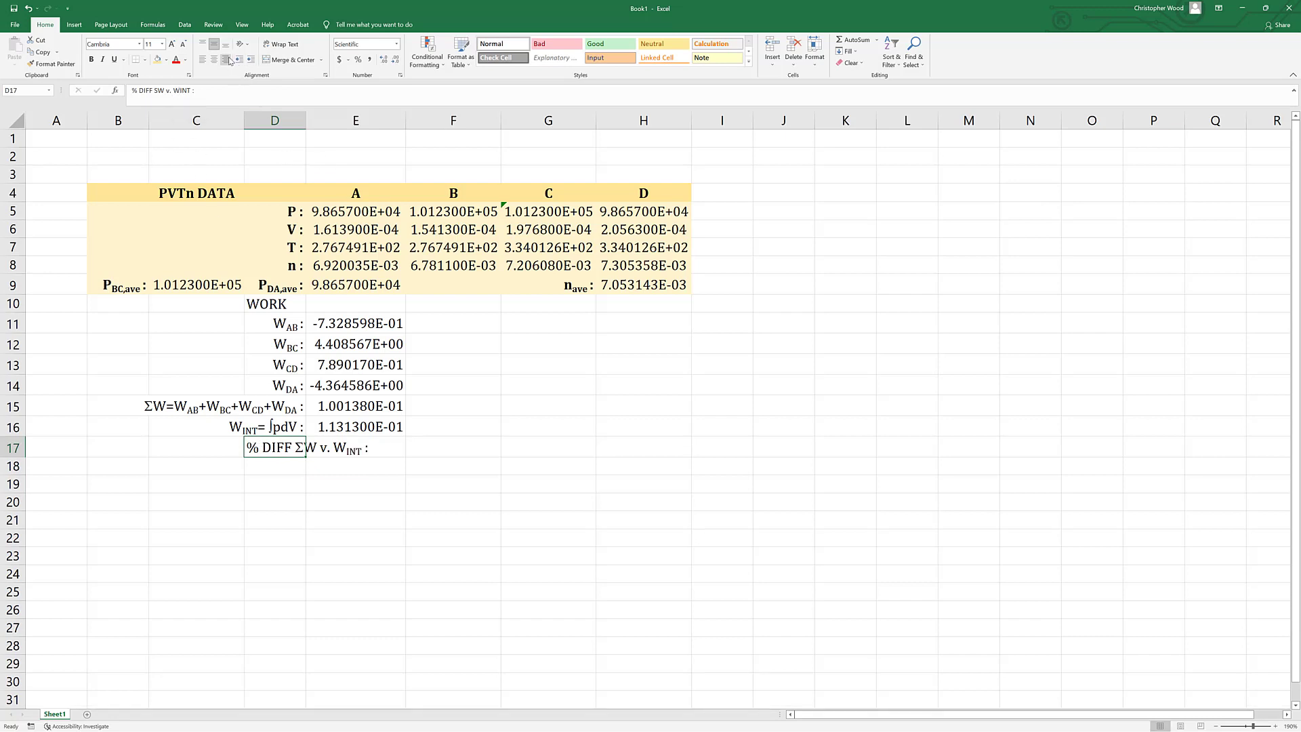
click(225, 60)
click(293, 480)
Merge and center B16:D16 for the integral label and B17:D17 for the percent difference label.
click(290, 427)
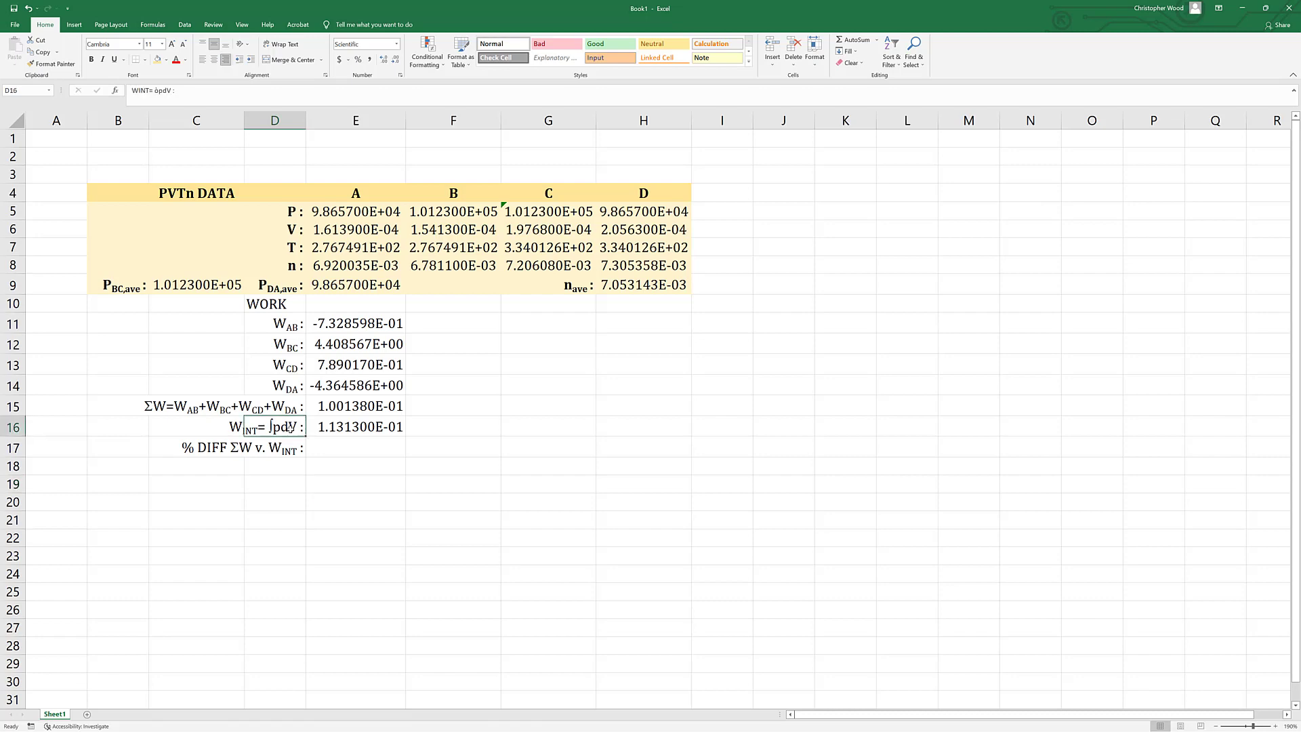
key(shift+Left)
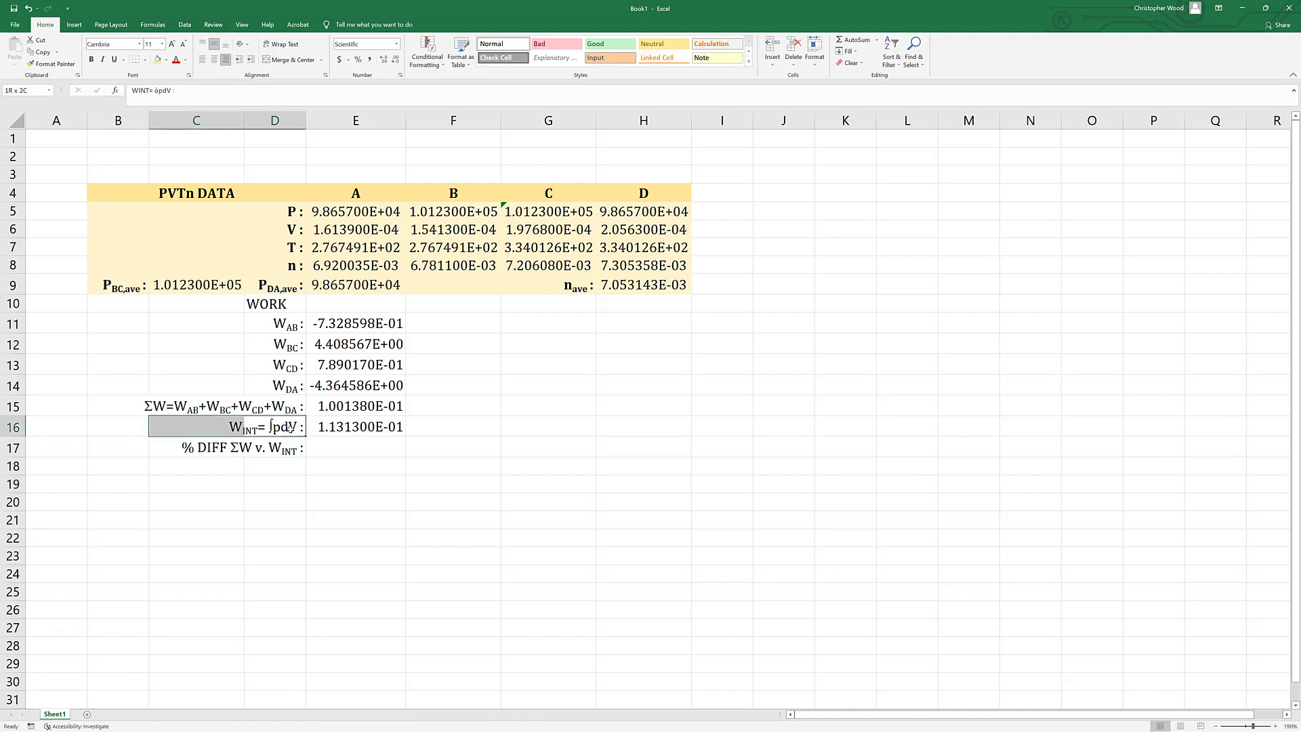
key(shift+Left)
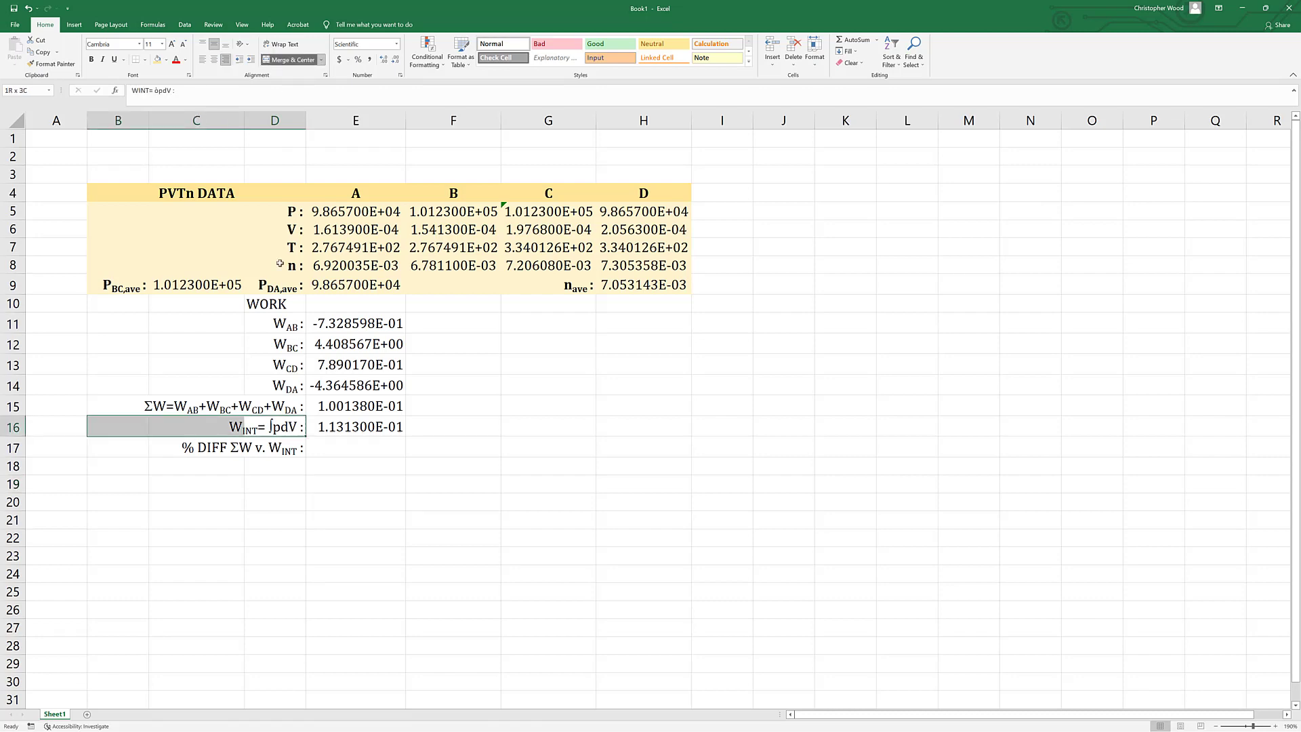
click(290, 449)
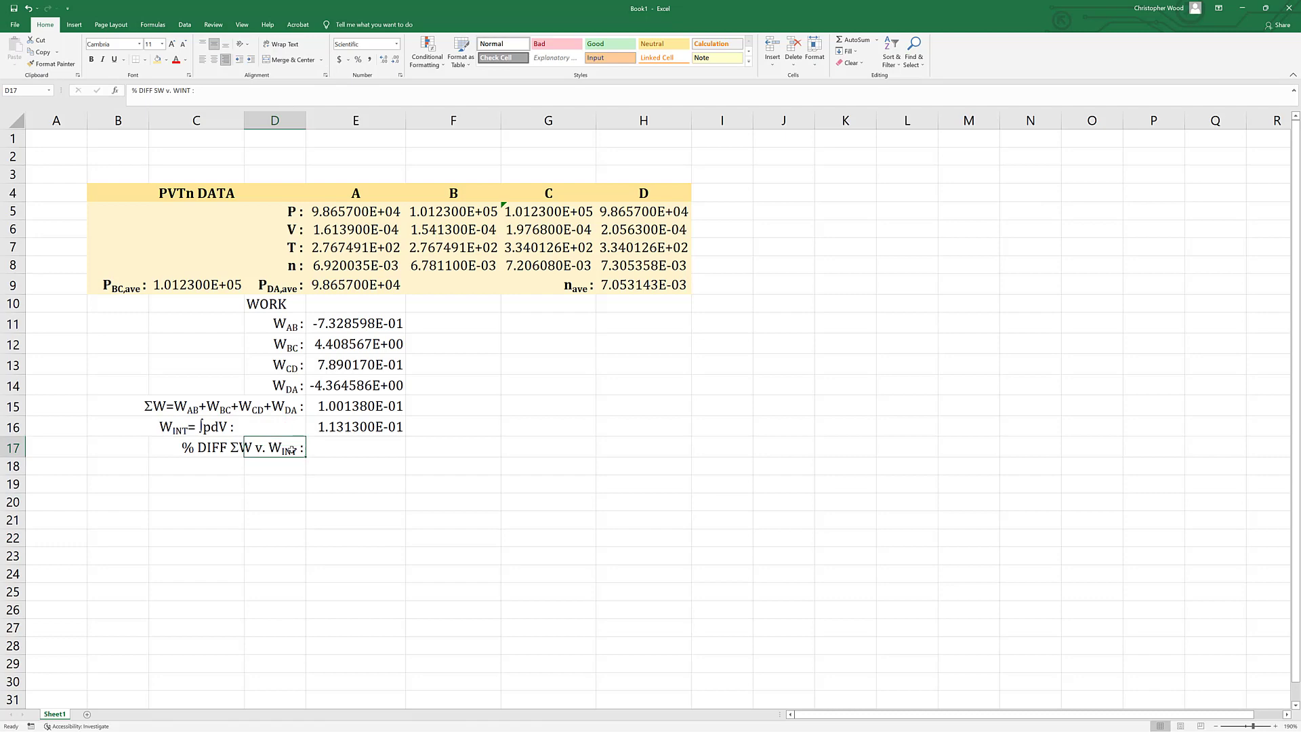
key(shift+Left)
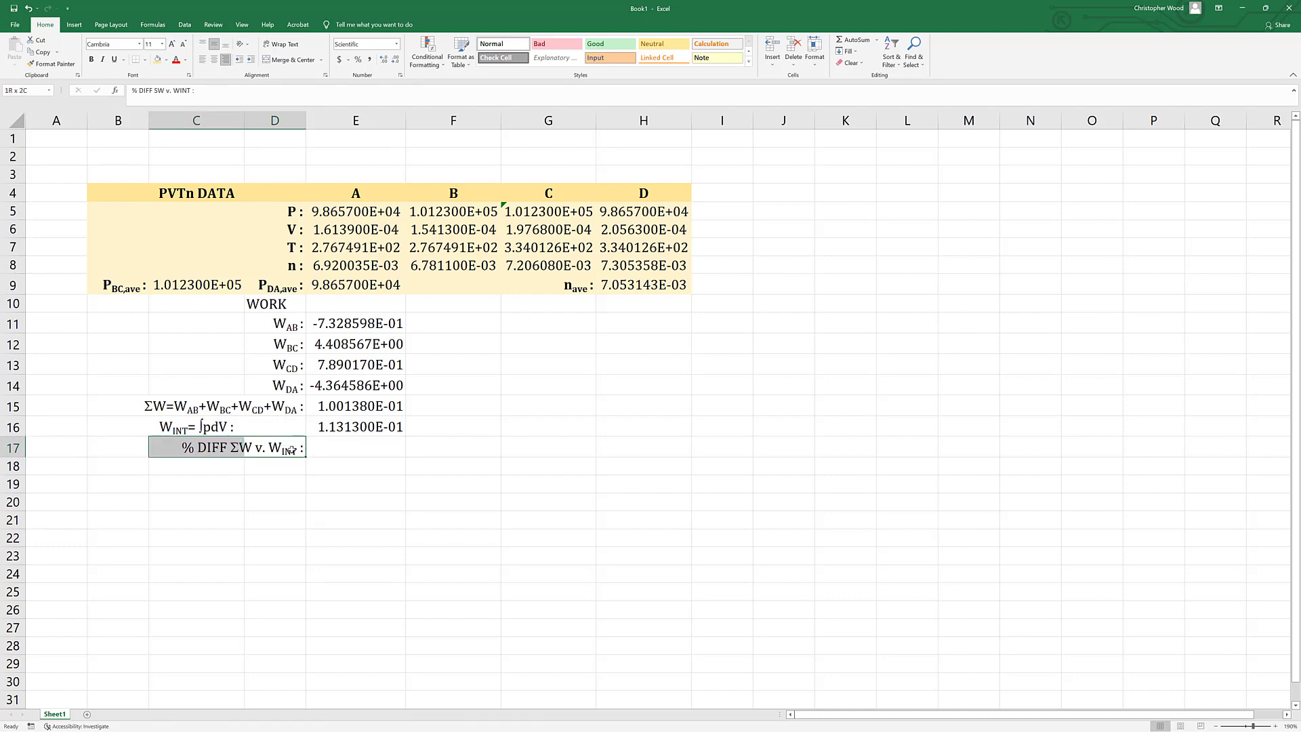
key(shift+Left)
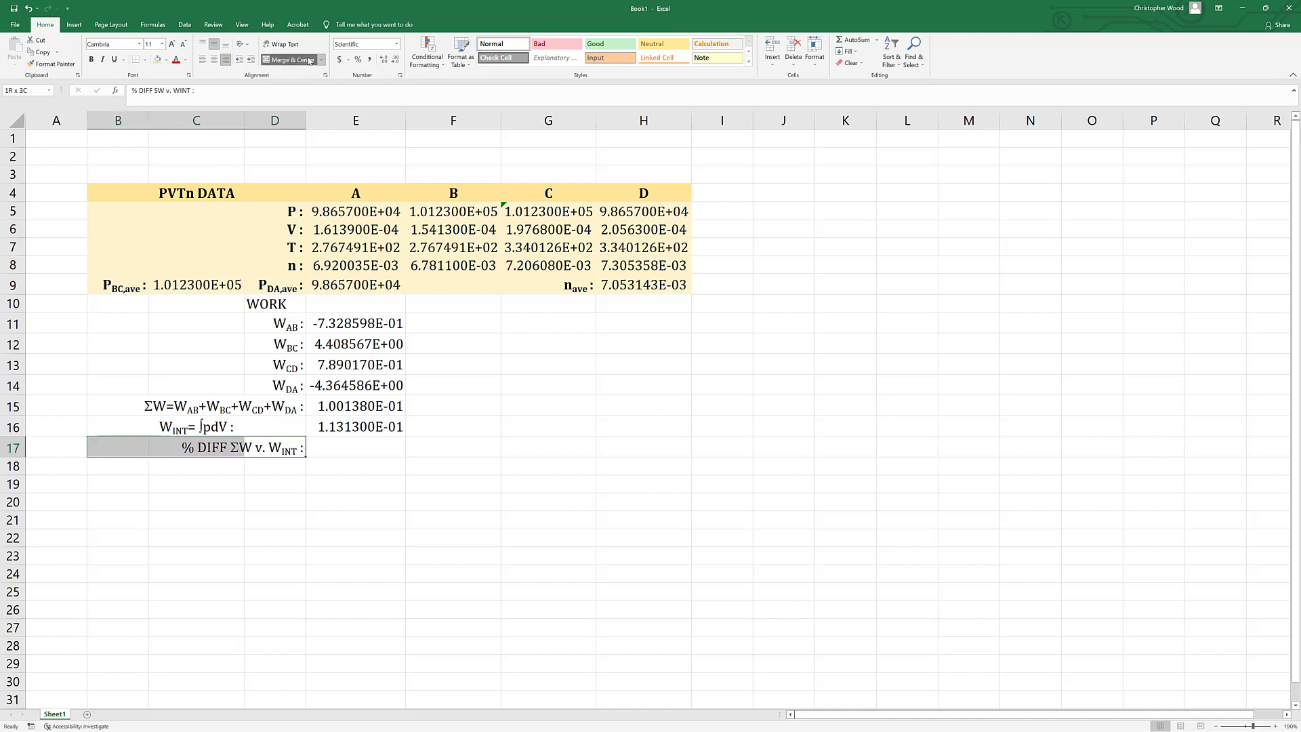
click(309, 60)
Right-align the work labels in rows 11 to 17, including the merged ones.
drag(283, 322, 278, 449)
click(226, 59)
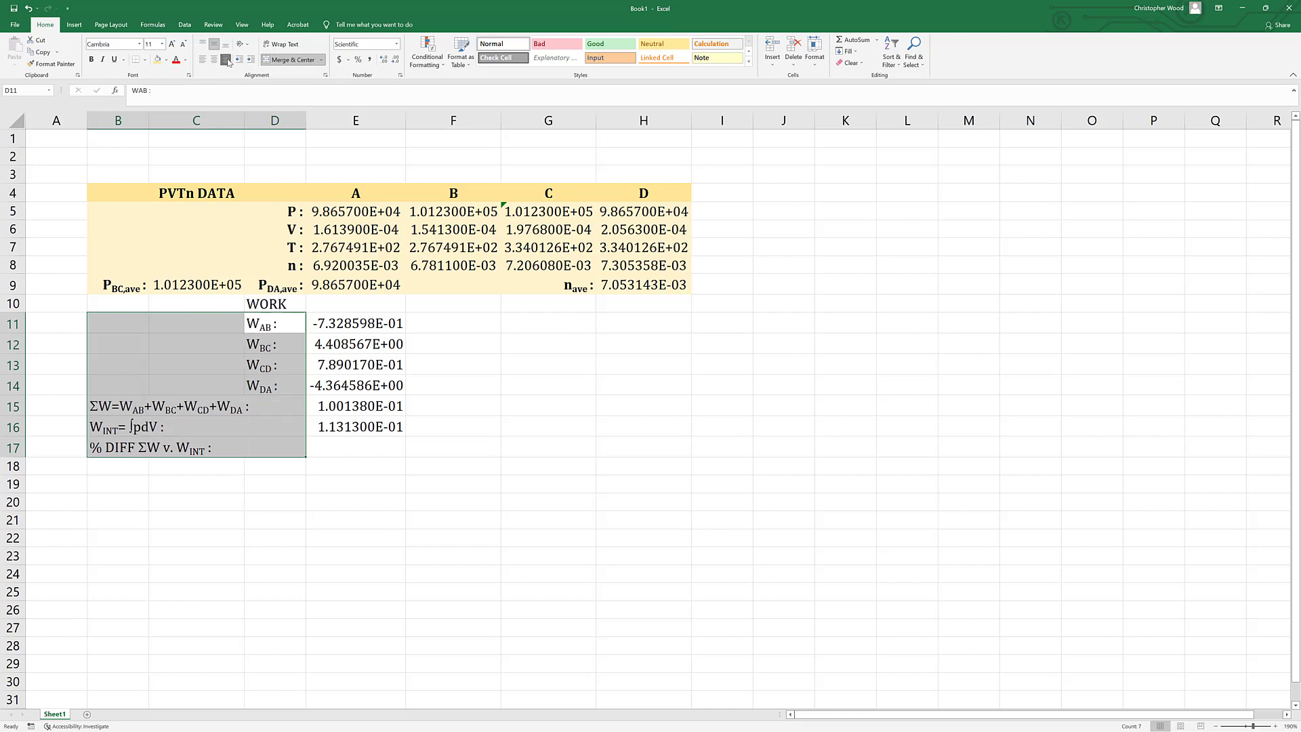
click(226, 60)
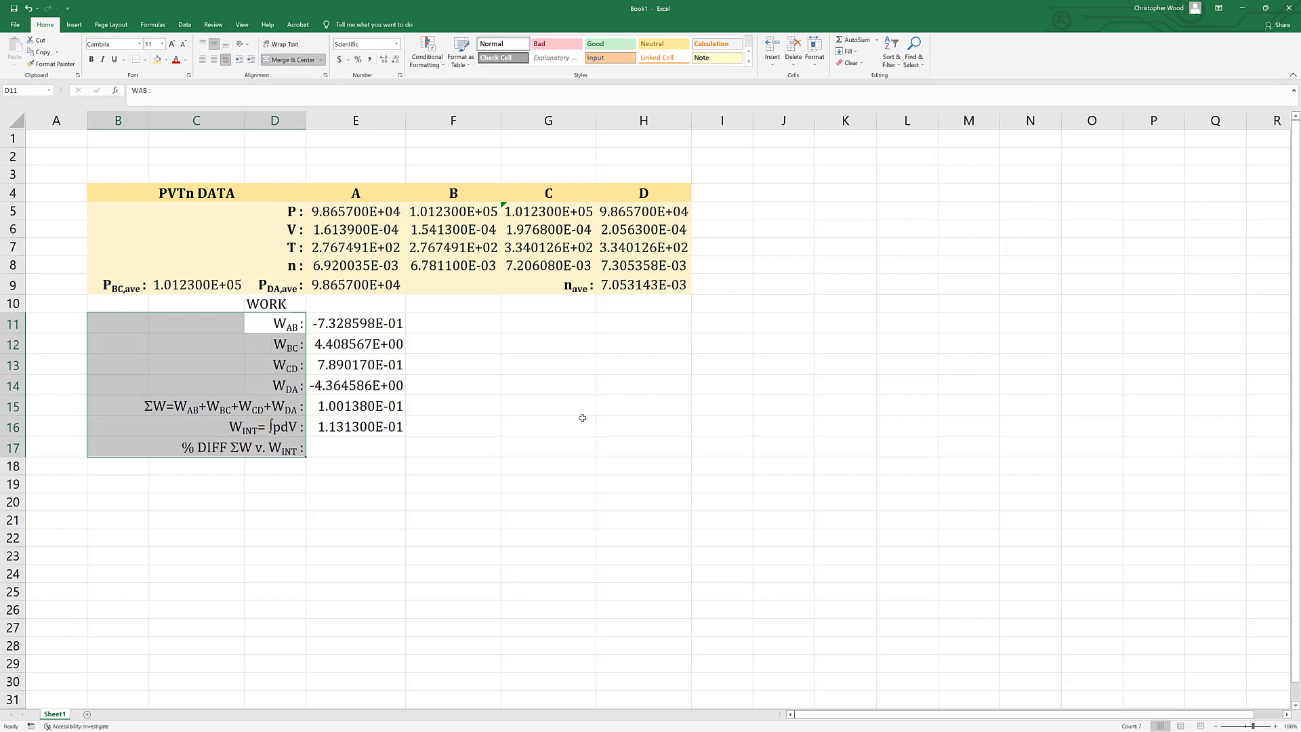
click(611, 451)
Calculate the percent difference in E17 with the formula =200*(E15-E16)/(E15+E16).
click(353, 447)
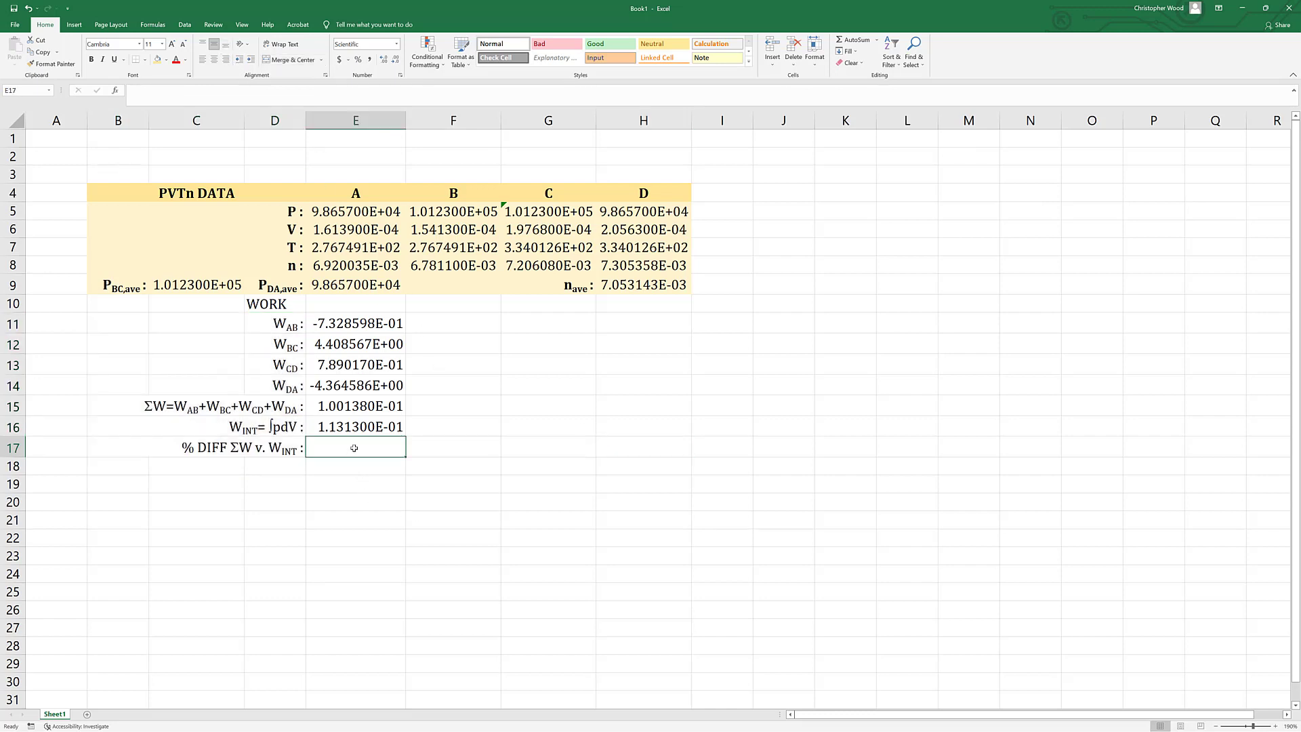
double_click(354, 448)
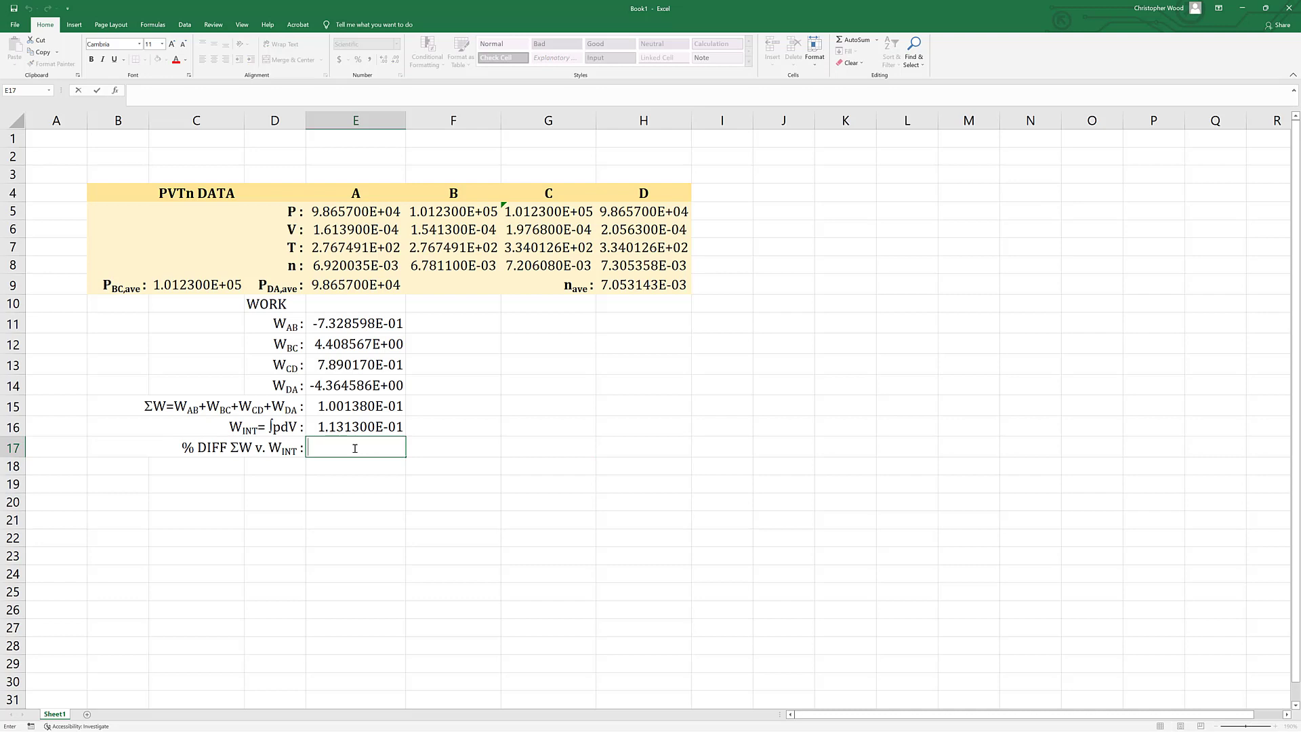
text(=200)
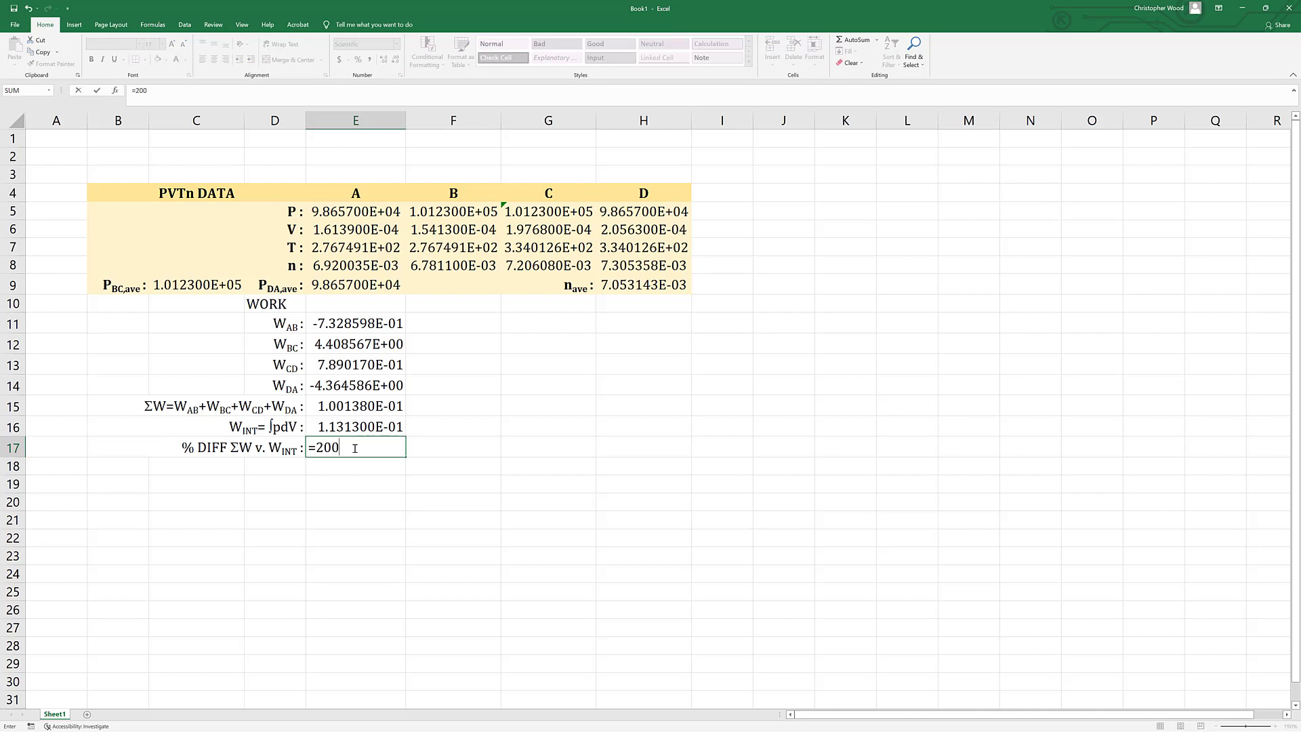
text(*()
click(337, 405)
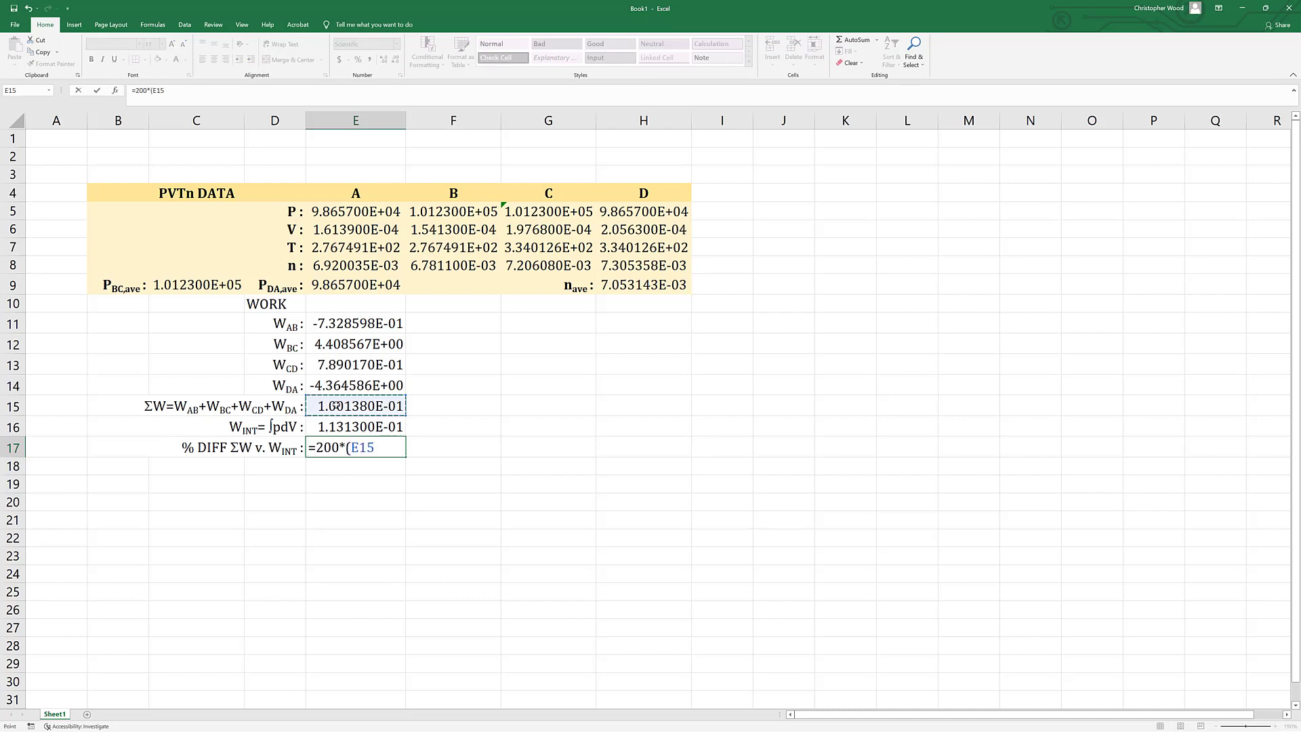
text(-)
click(337, 426)
text()/)
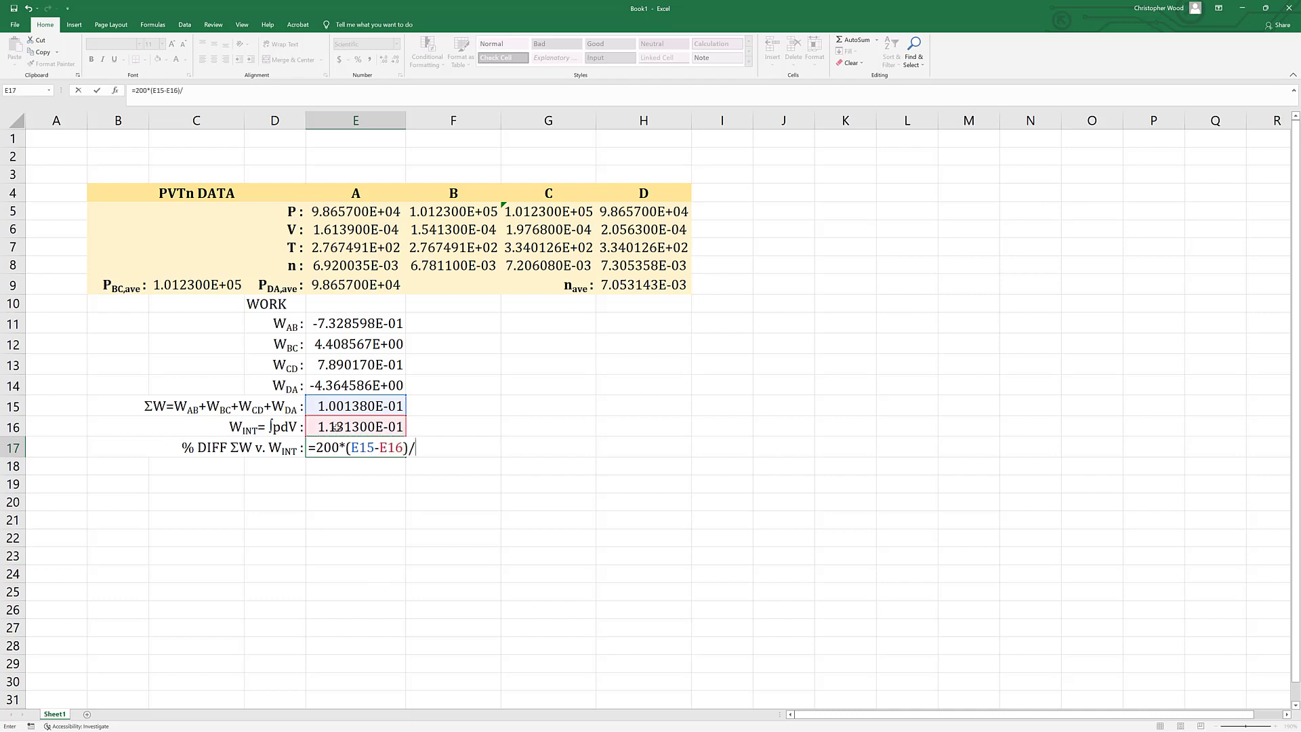
text(()
click(336, 405)
text(+)
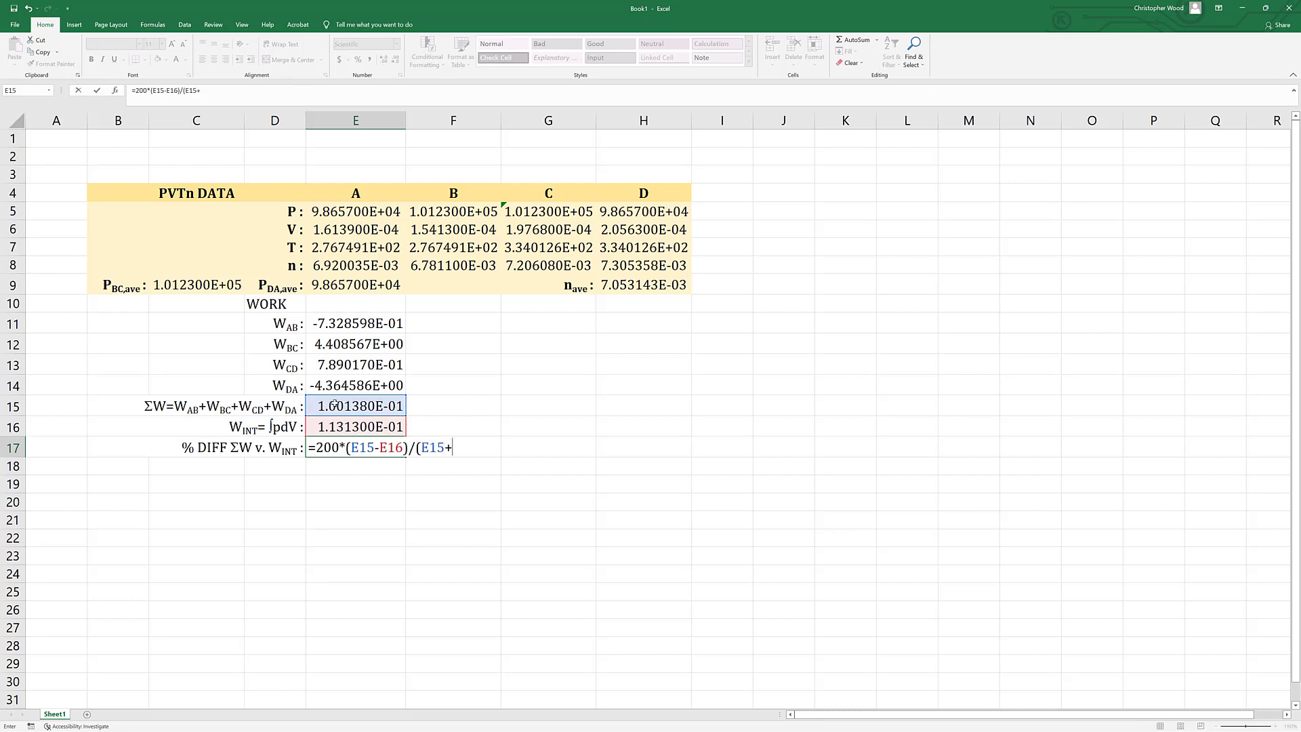
click(324, 418)
text())
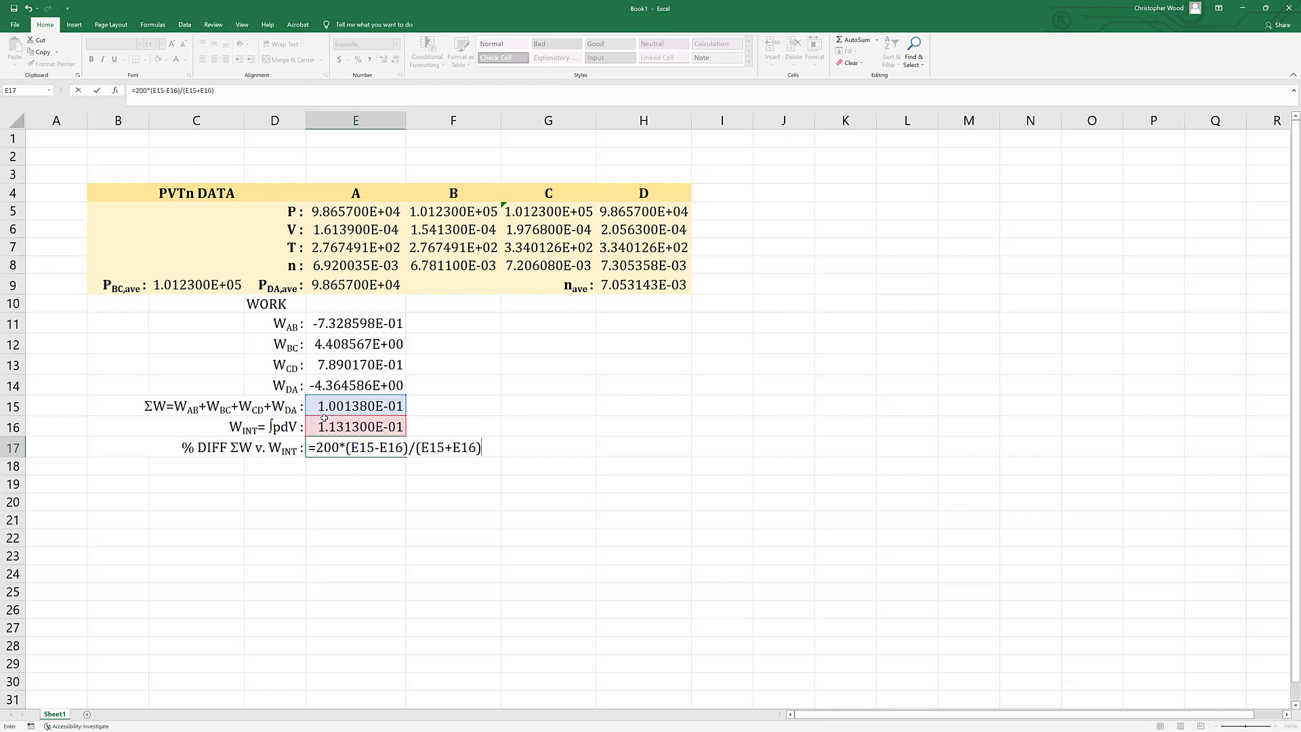
key(ctrl+Return)
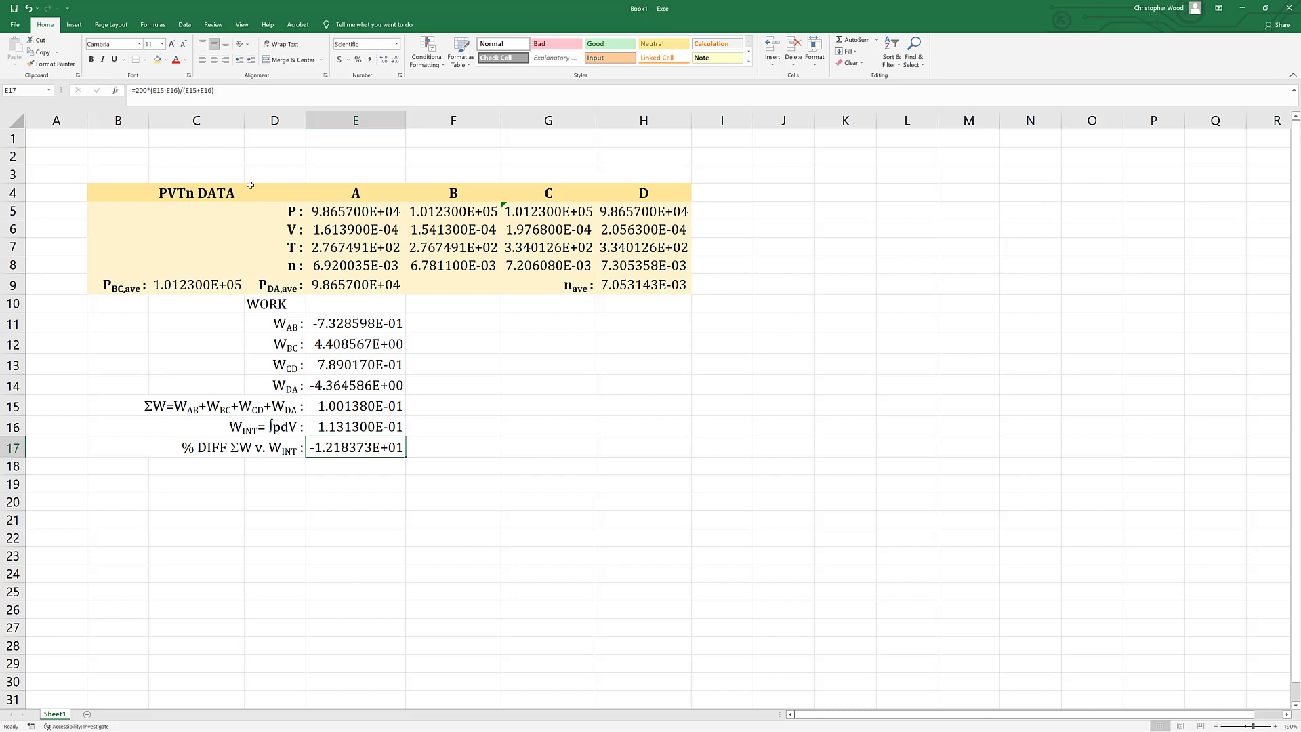
Wrap the whole percent difference formula in E17 in the ABS function.
click(145, 90)
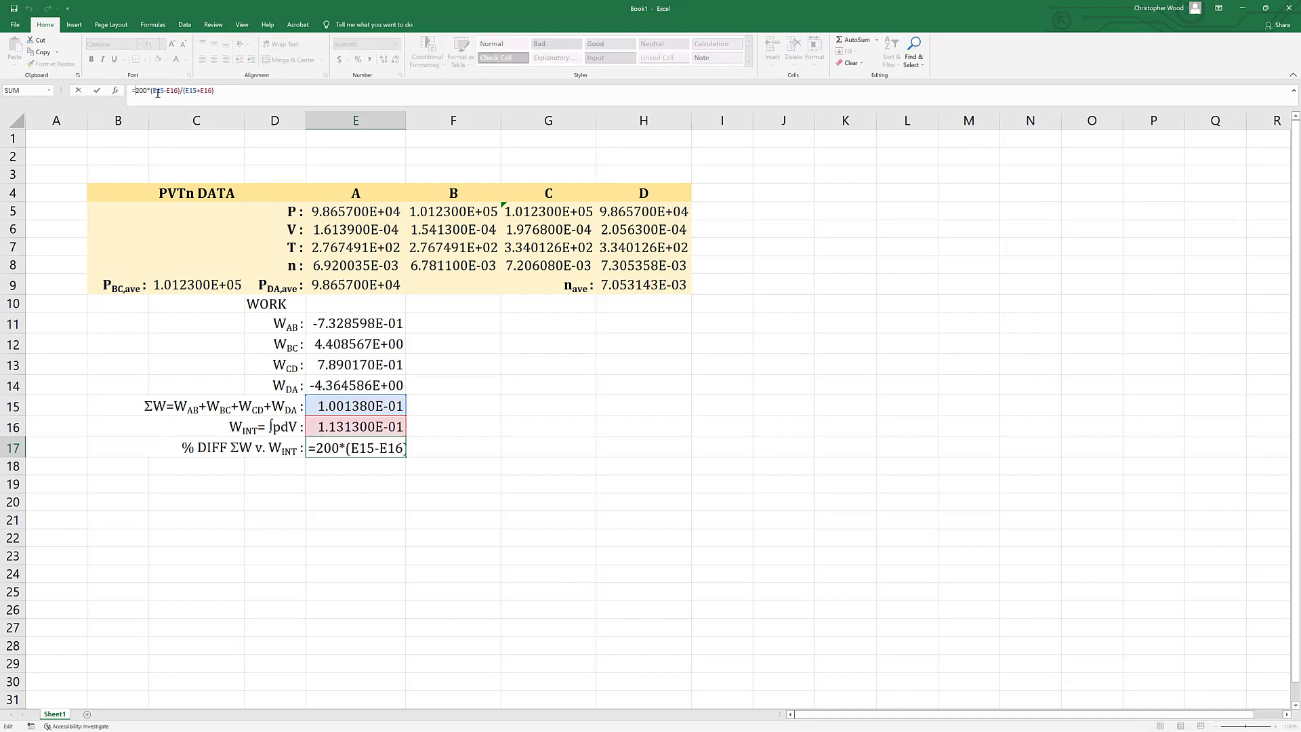
text(abs()
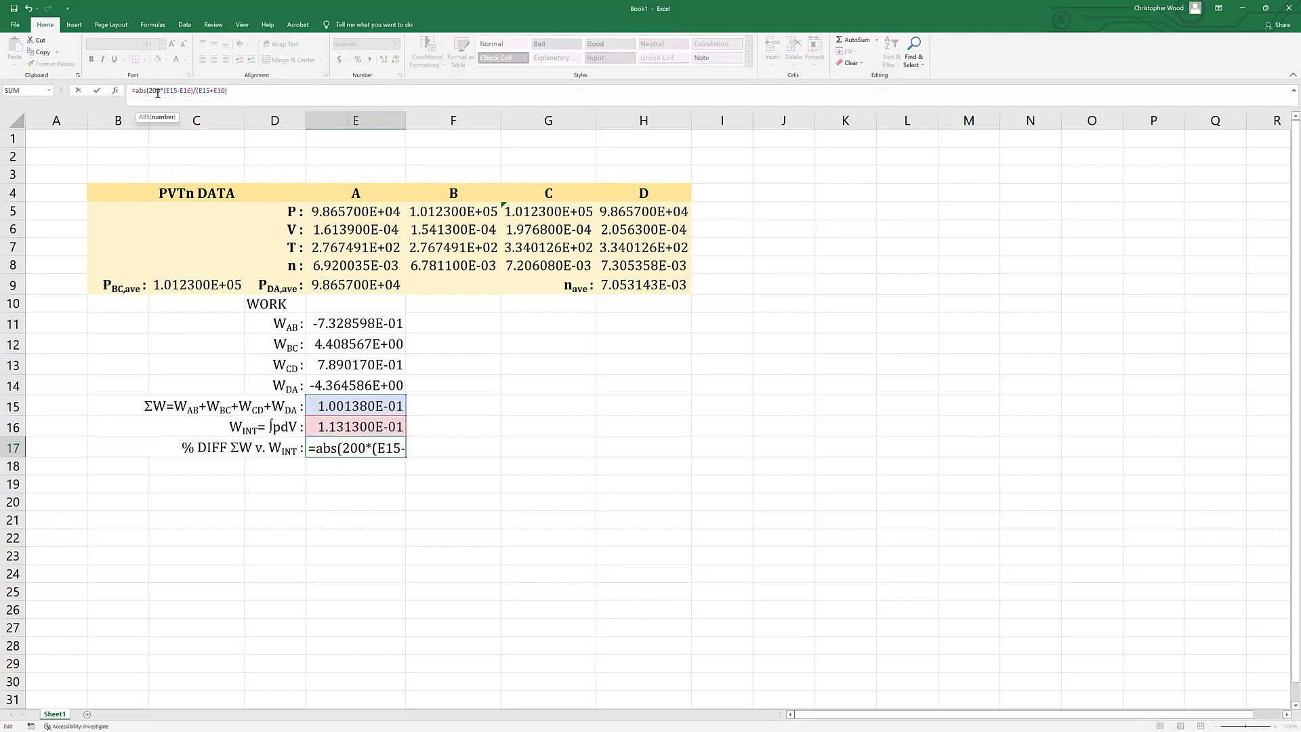
key(End)
text())
key(Return)
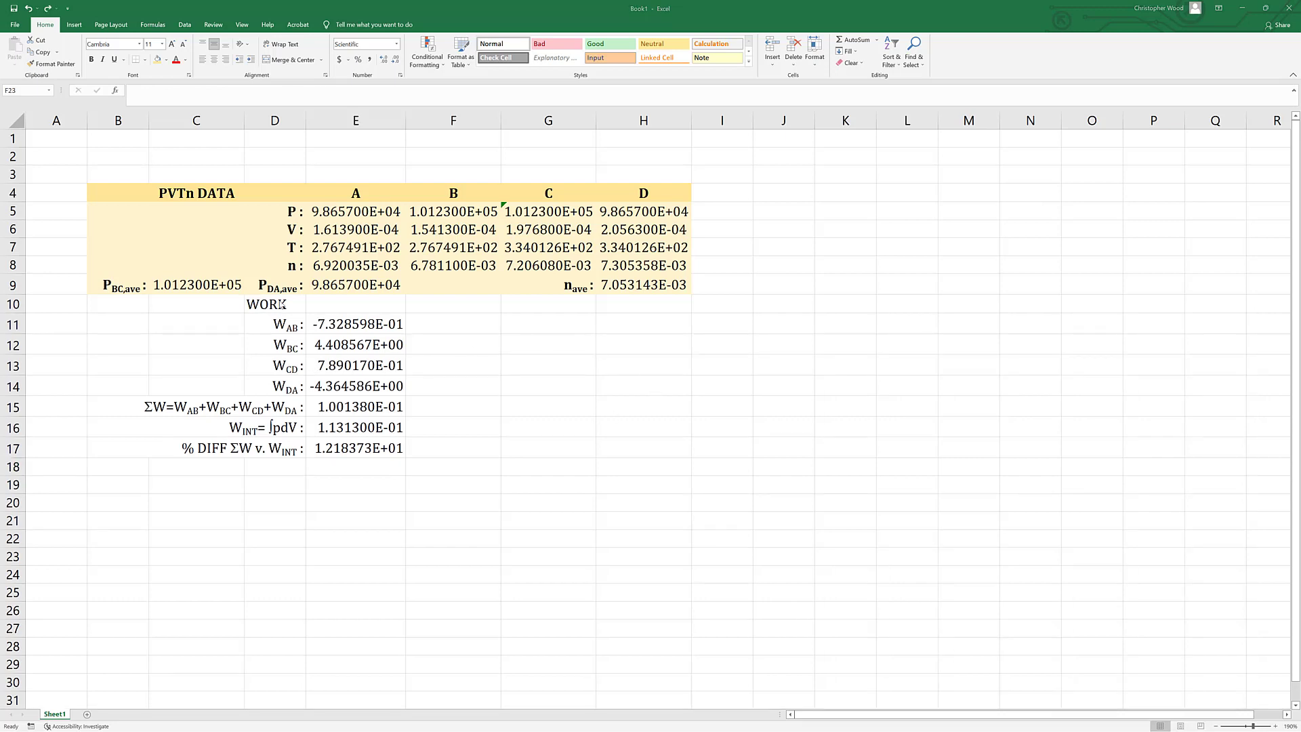
Move the WORK heading from D10 to E10 and merge and center it across B10:E10.
click(281, 304)
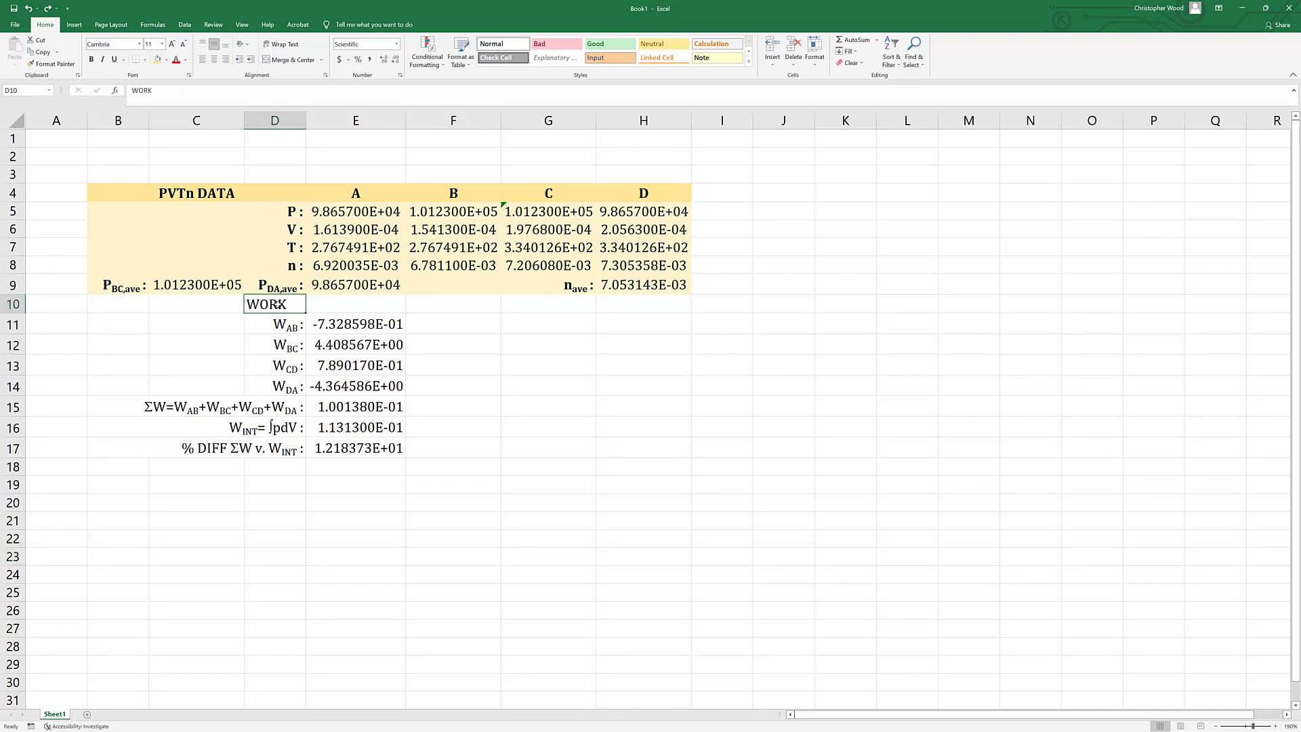
key(ctrl+c)
key(Right)
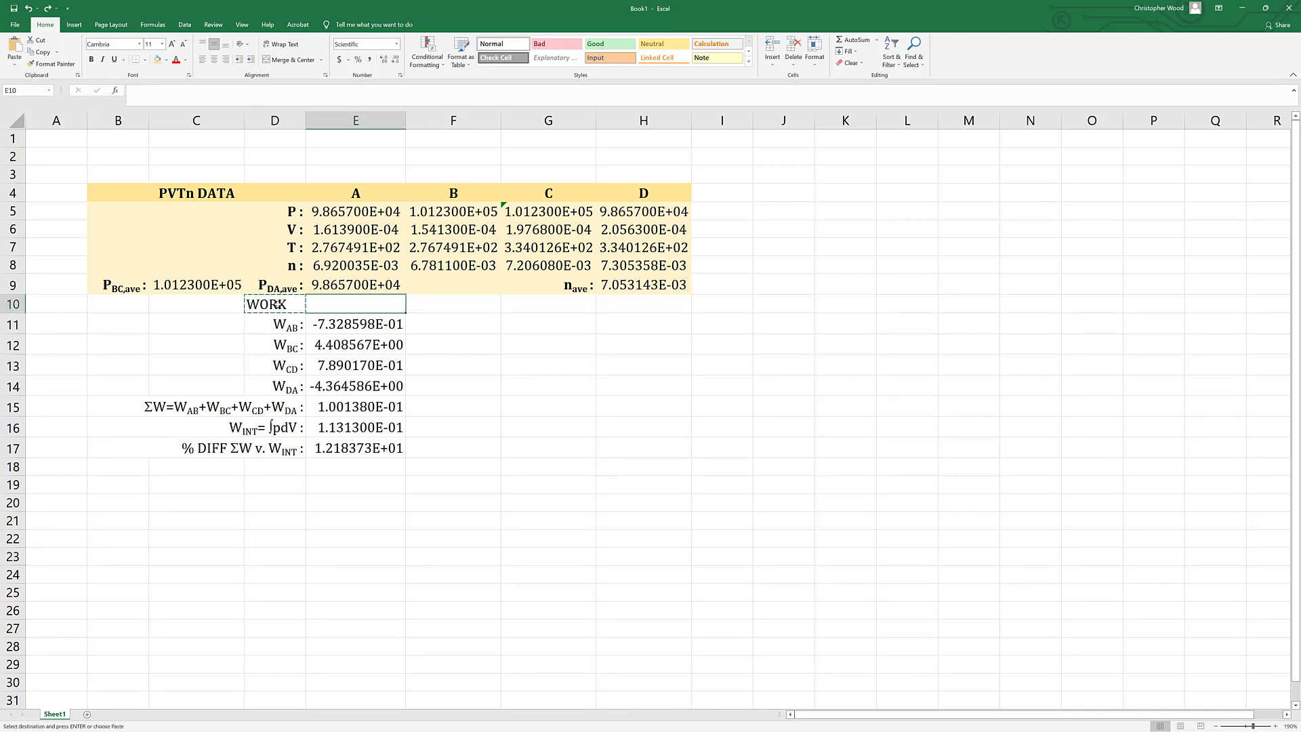
key(ctrl+v)
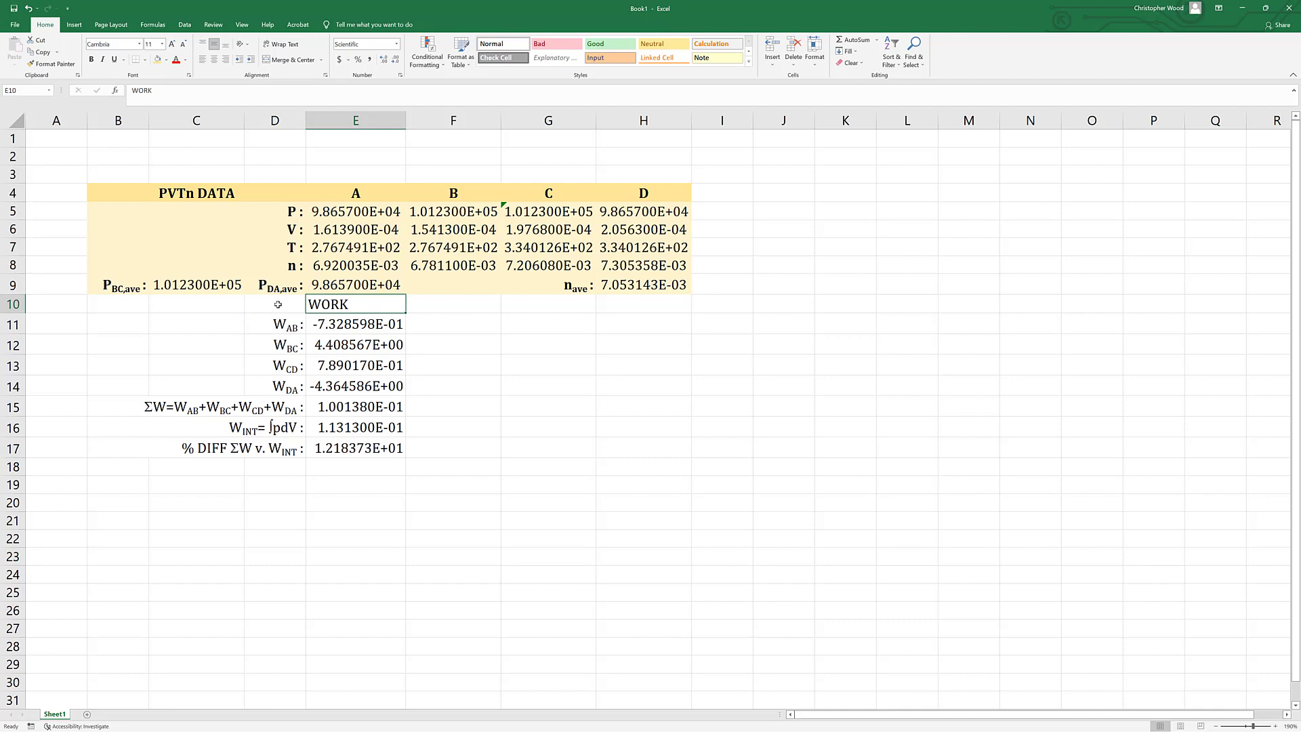
key(shift+Left)
key(shift+Left)
key(shift+Left)
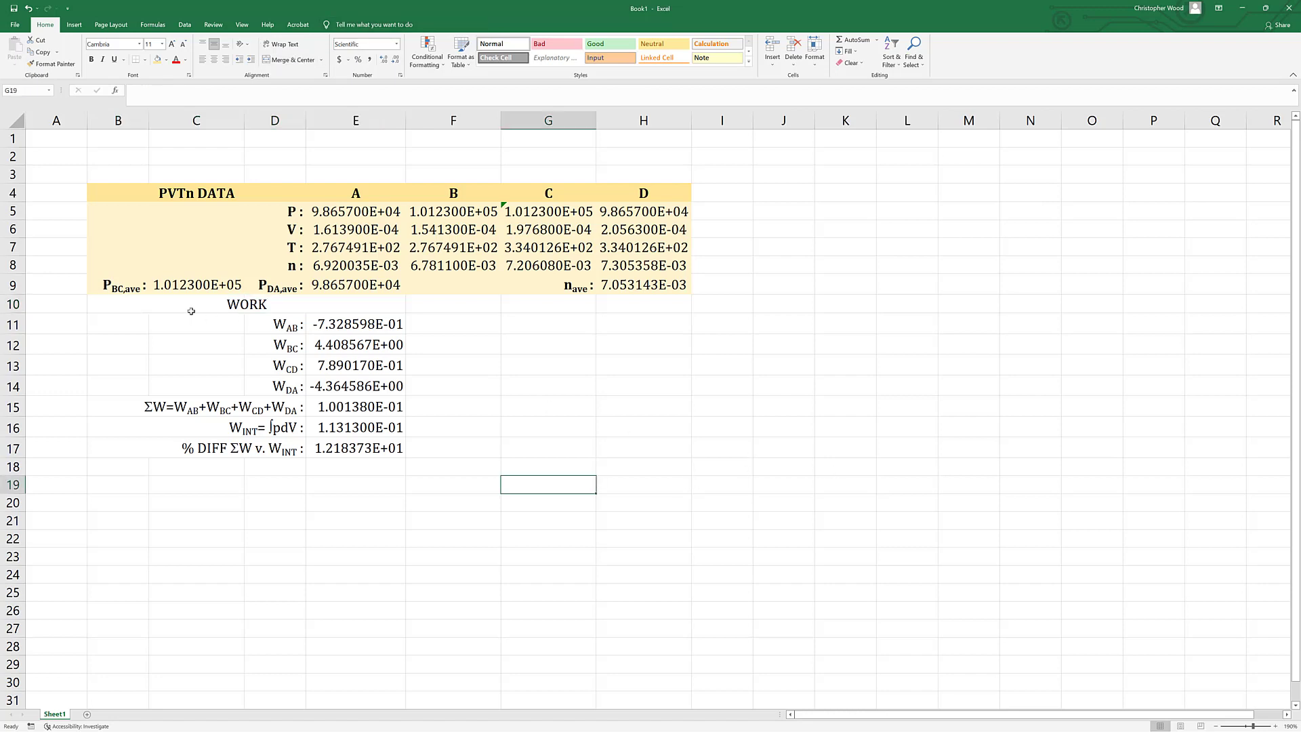
Fill the work table B10:E17 with bright cyan (#00FFFF) from the additional colors.
click(132, 307)
key(shift+Down)
key(shift+Down)
key(shift+Down)
key(shift+Down)
key(shift+Down)
key(shift+Down)
key(shift+Down)
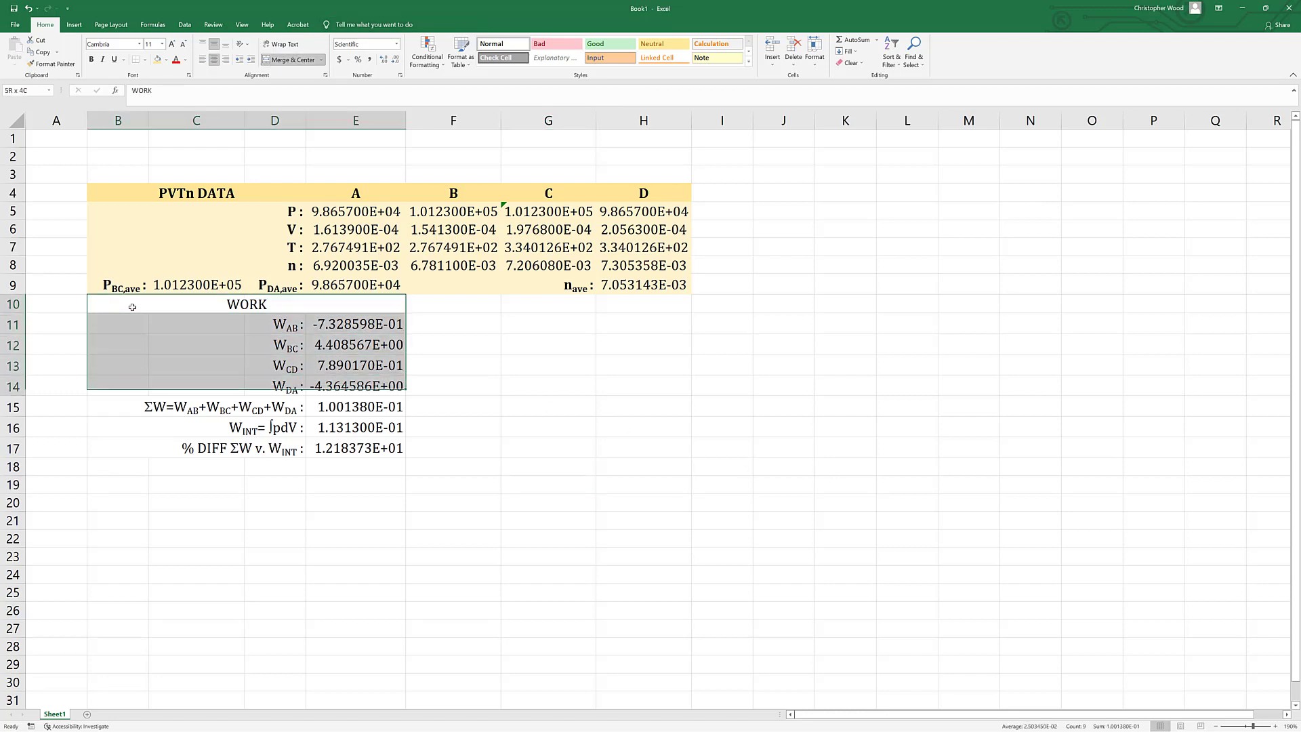
click(165, 59)
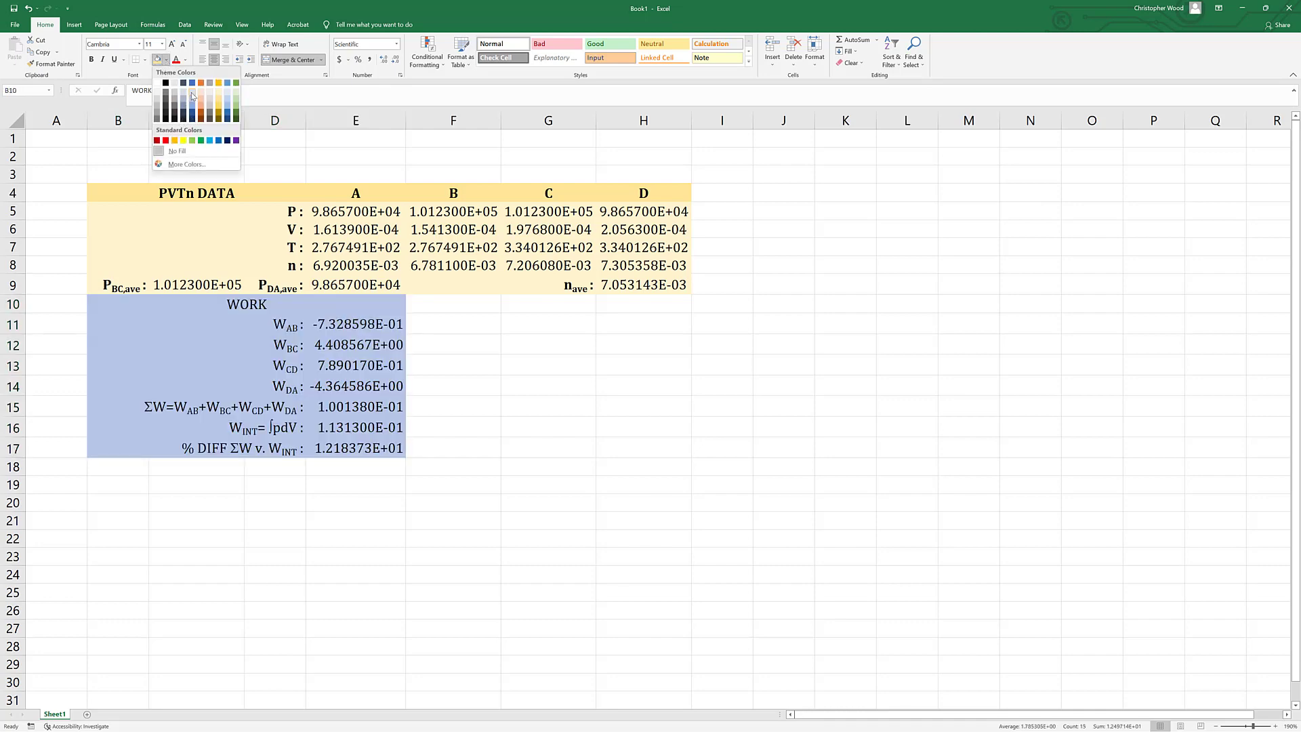
click(181, 164)
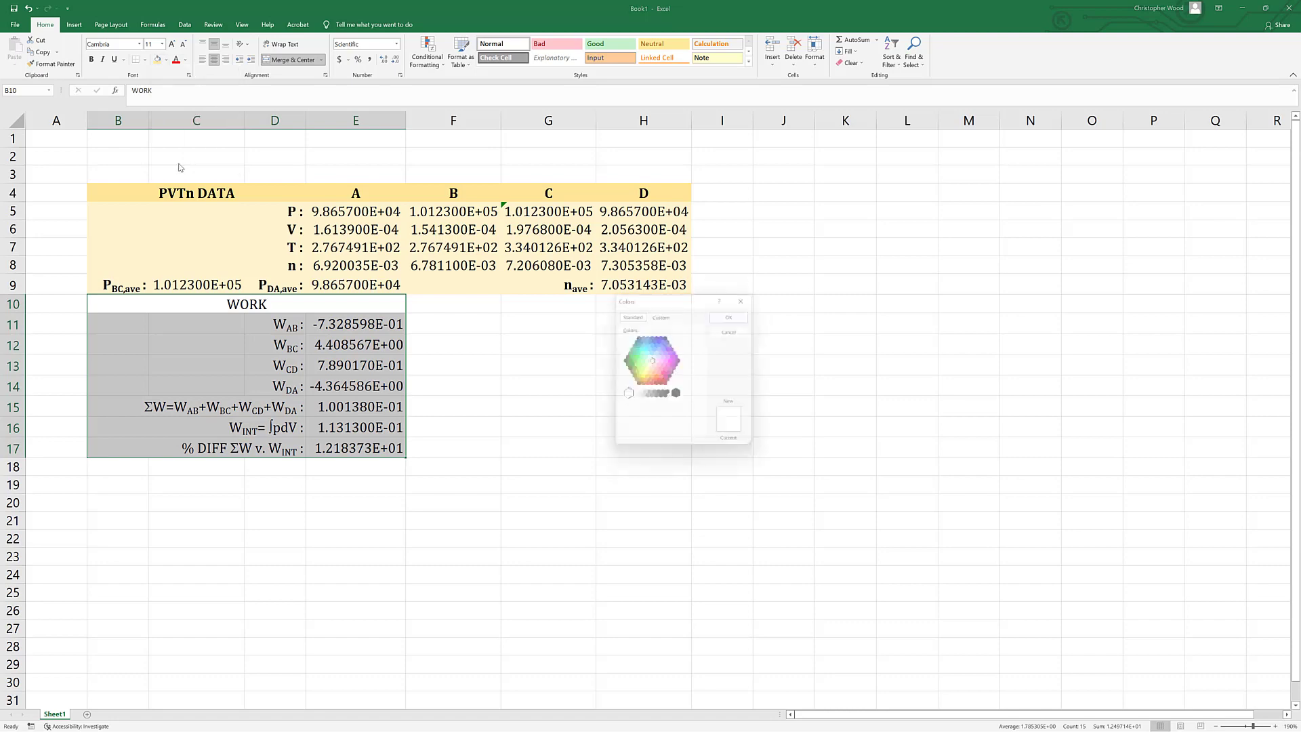
double_click(649, 357)
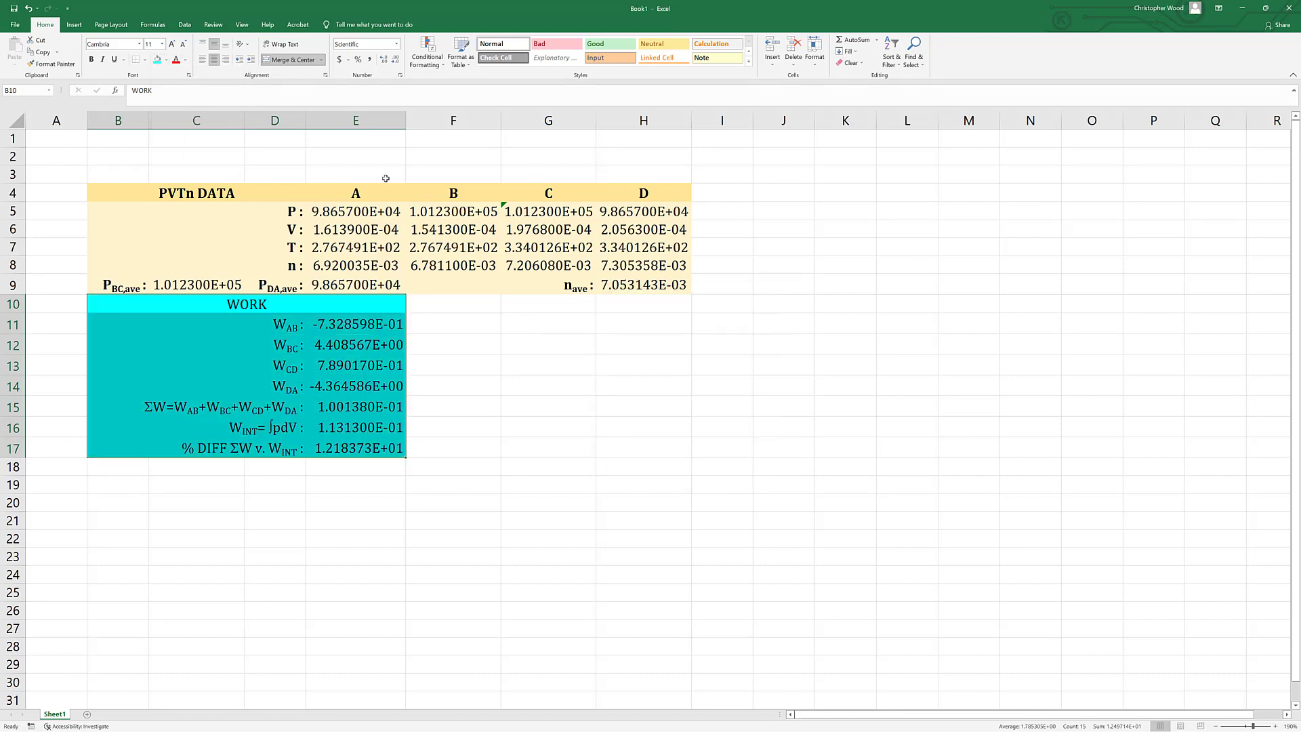
Lighten the custom cyan fill of the work table B10:E17 to a pale cyan.
click(167, 60)
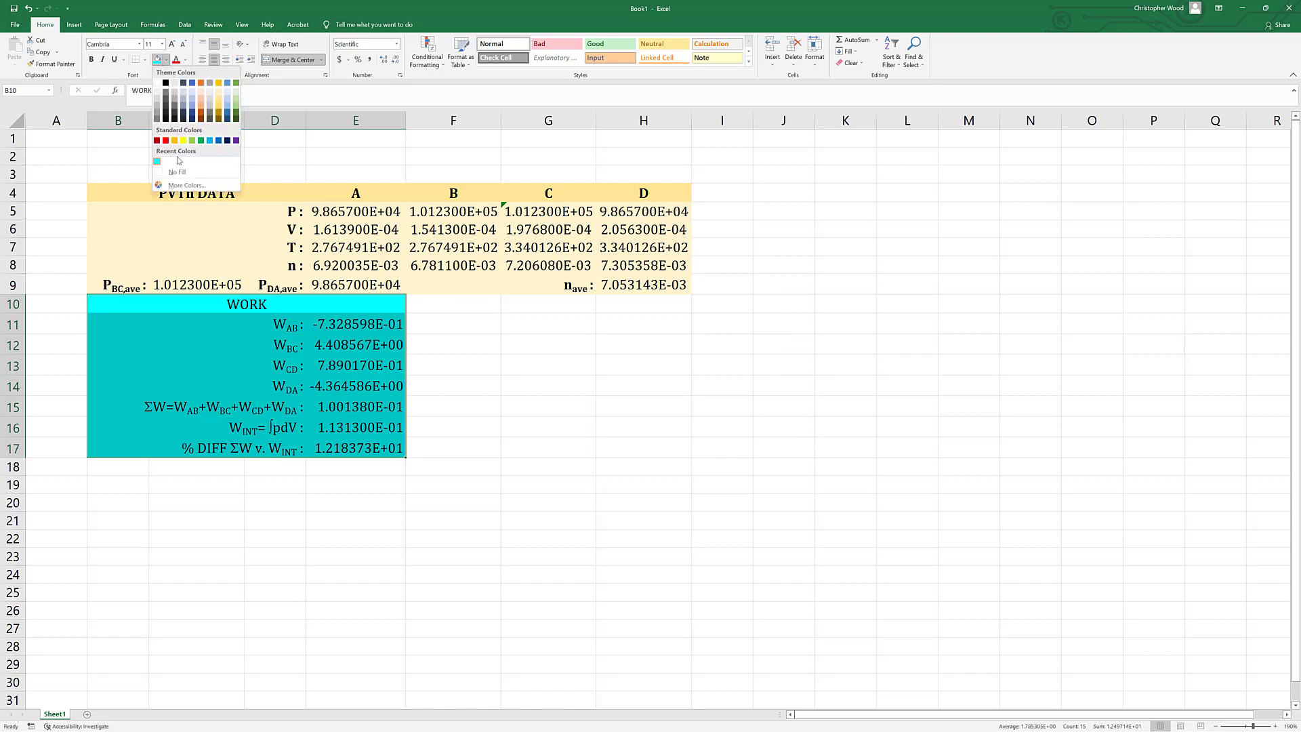
click(180, 164)
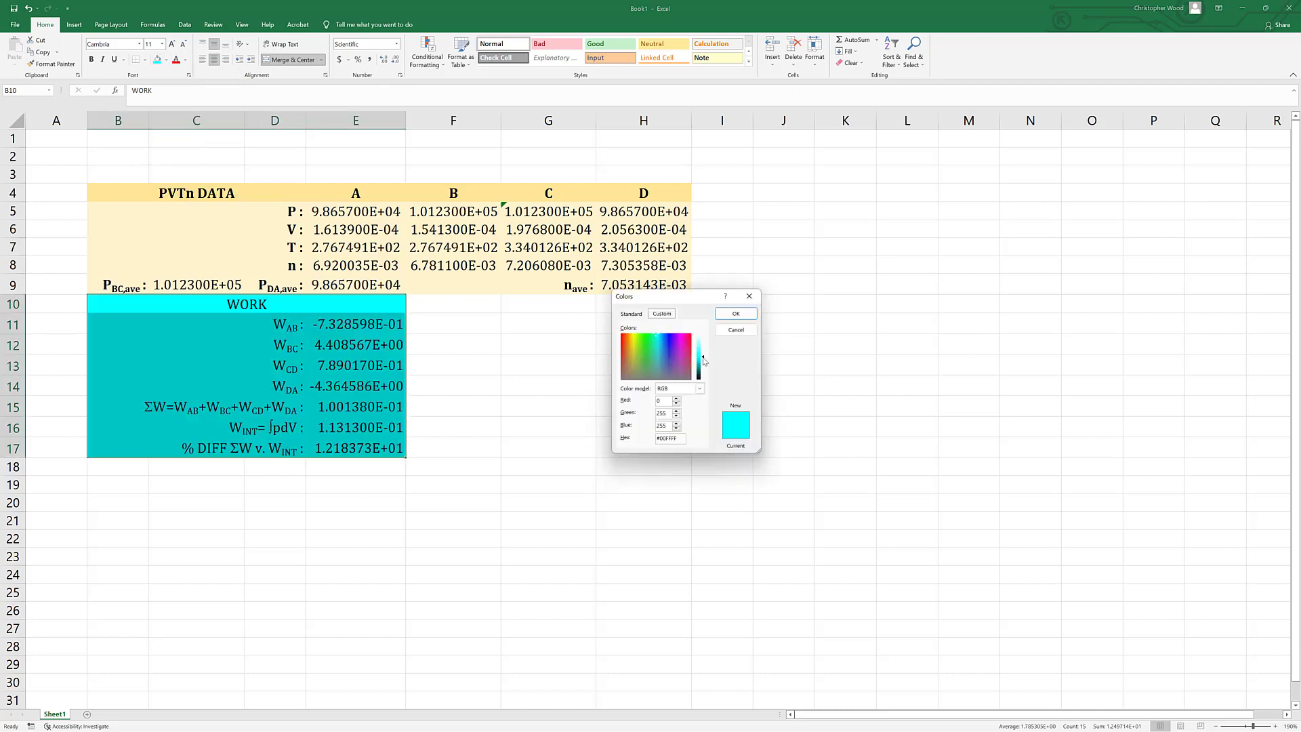
drag(705, 362, 706, 351)
click(736, 313)
click(580, 466)
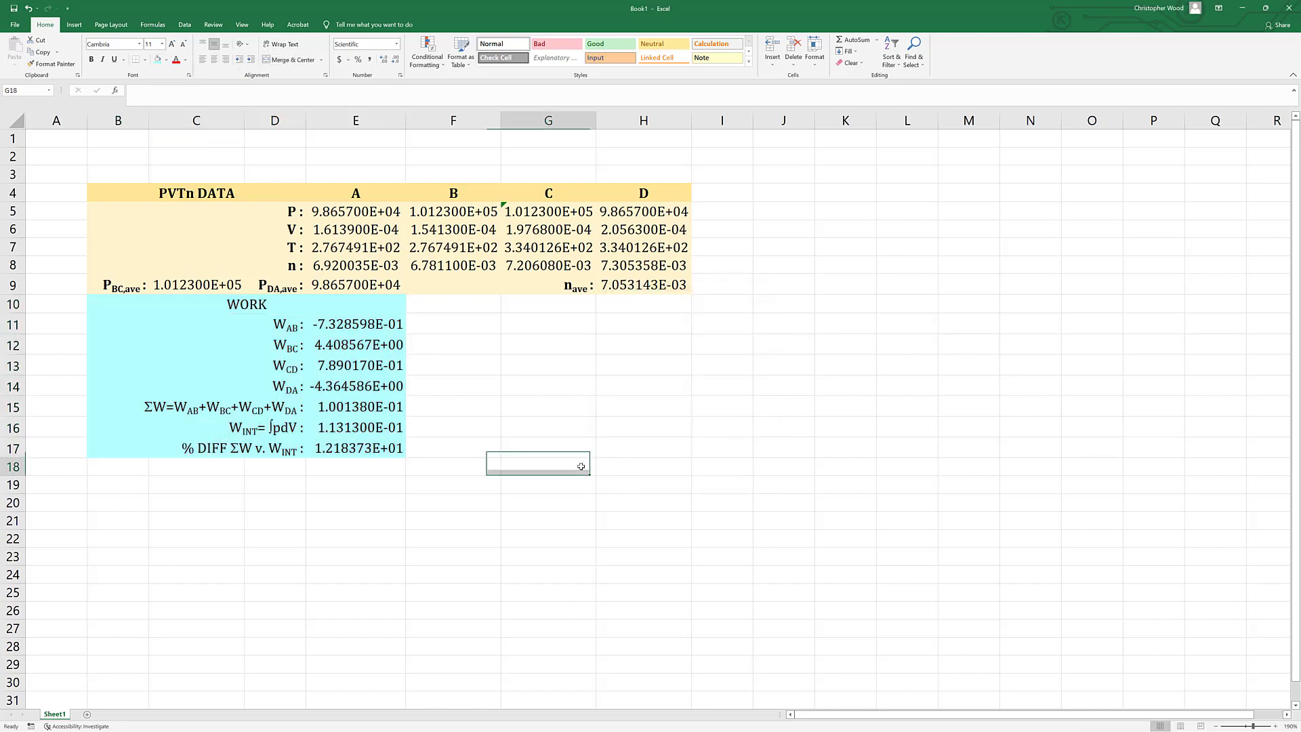
Fill the merged WORK heading in row 10 with the recently used bright cyan.
click(243, 304)
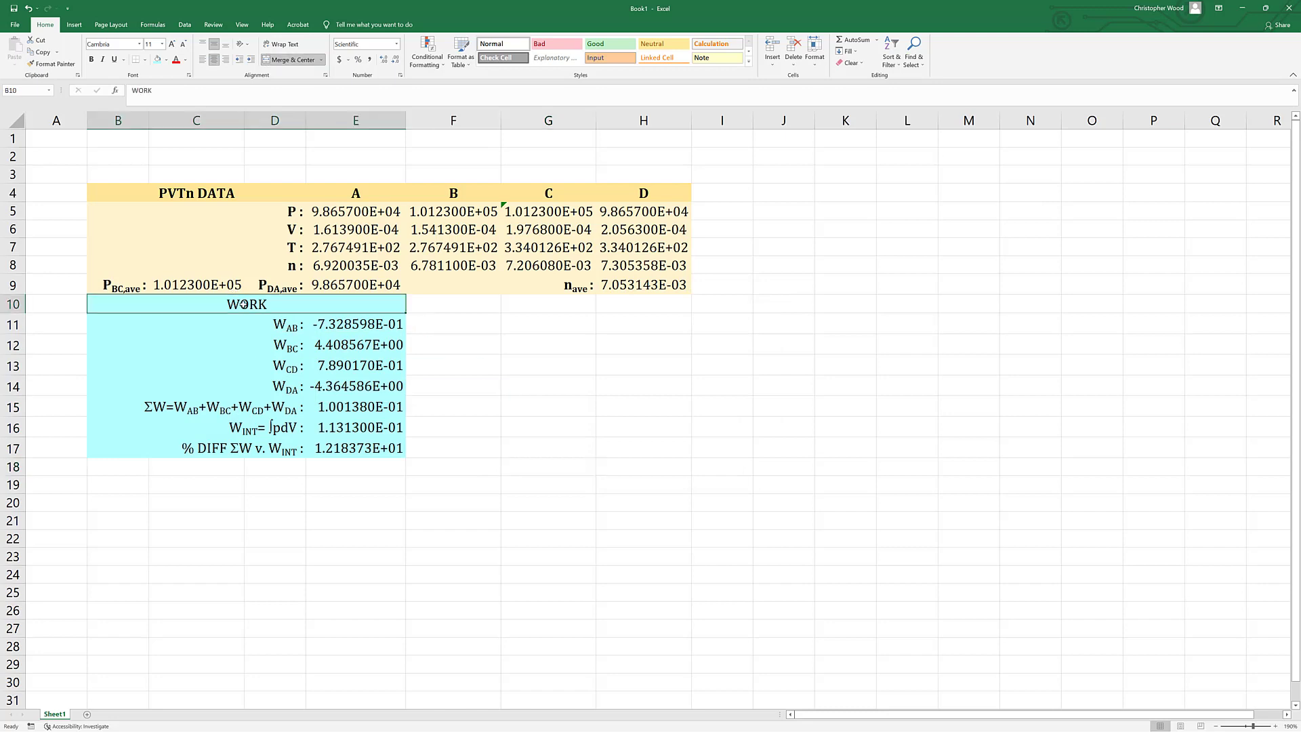
click(168, 60)
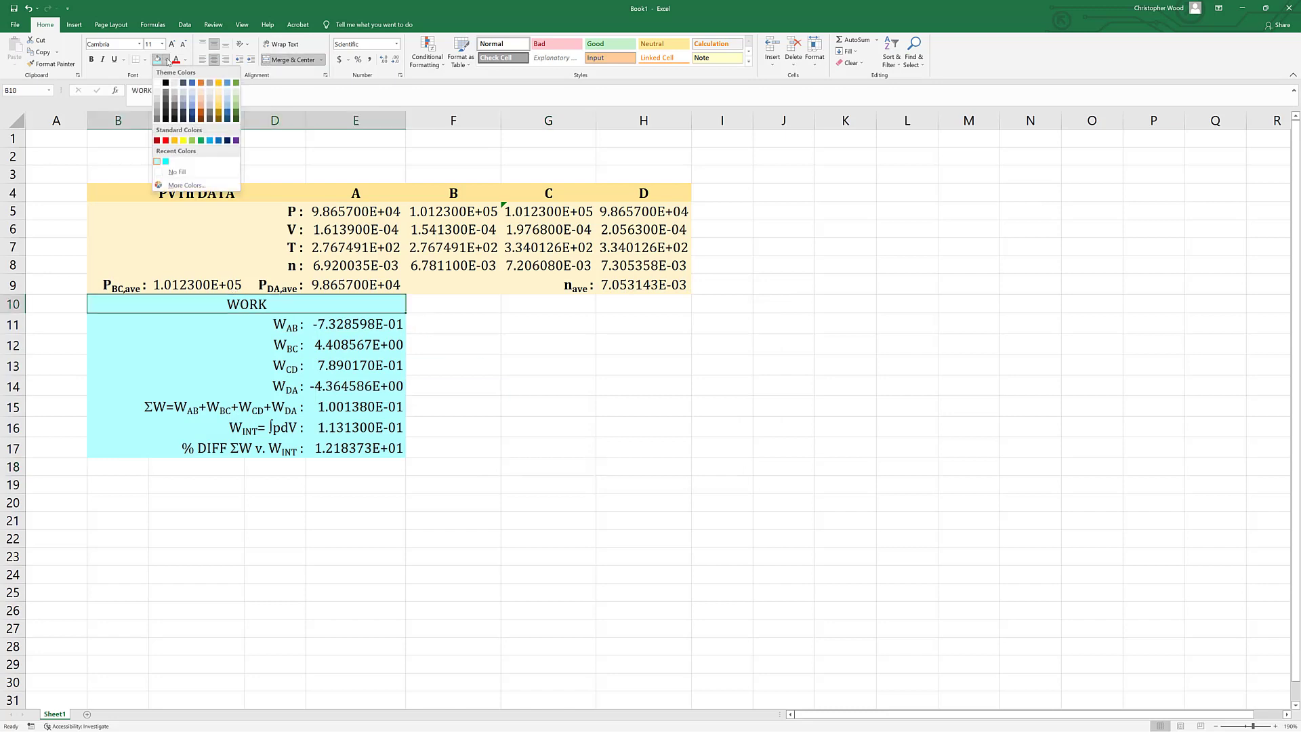
click(165, 161)
click(599, 420)
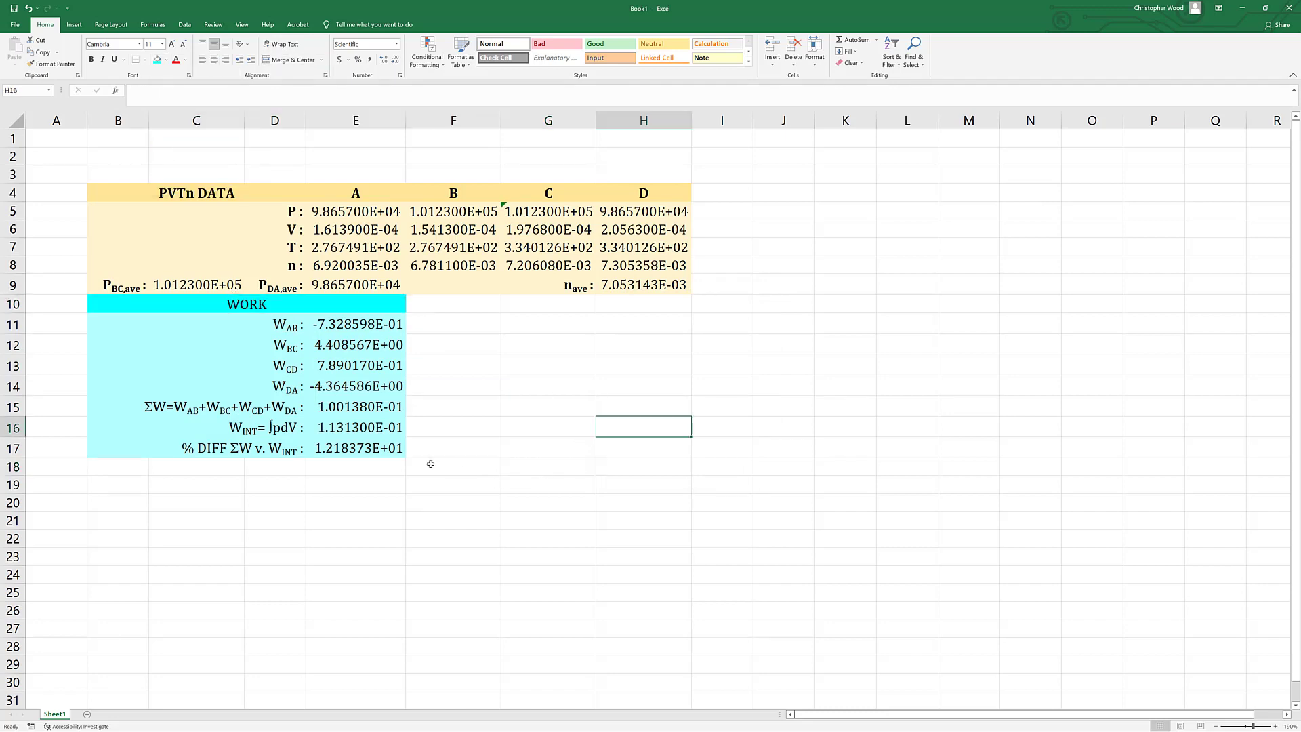
Make the WORK heading and the work labels in B11:D17 bold.
click(280, 306)
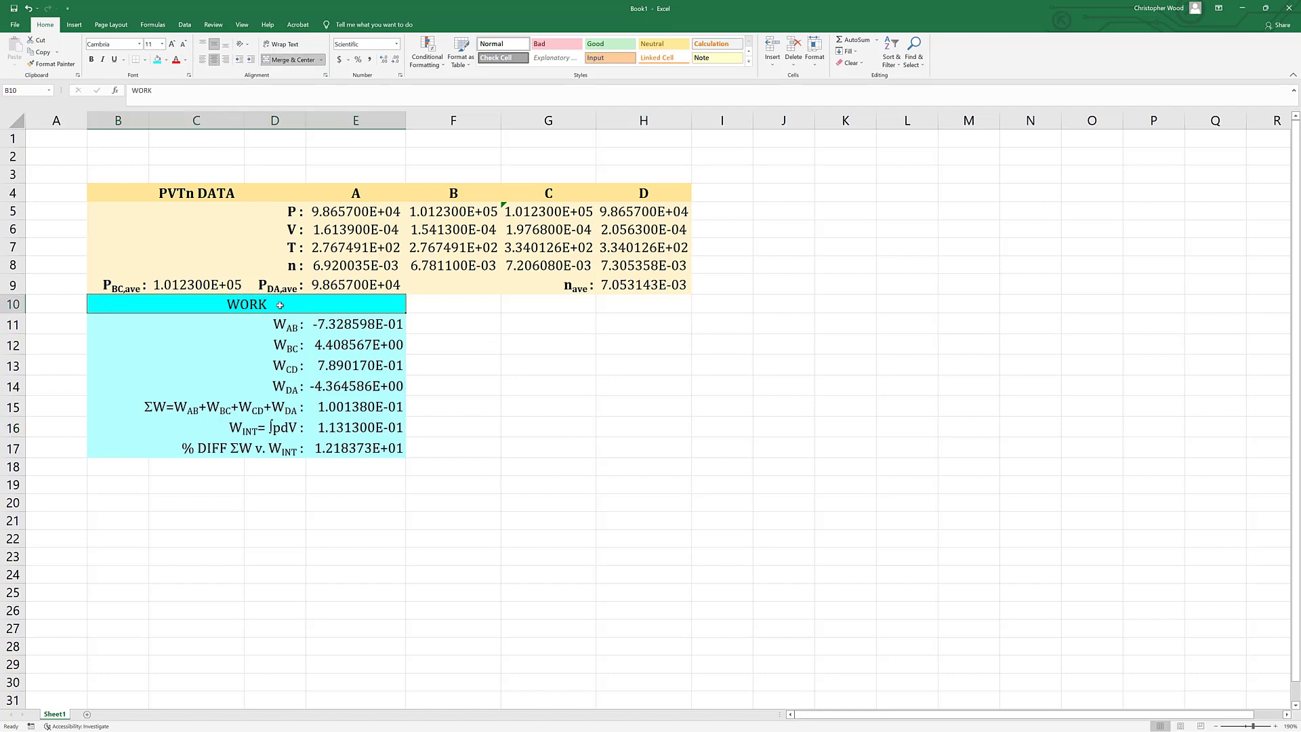
key(ctrl+b)
click(549, 531)
click(287, 324)
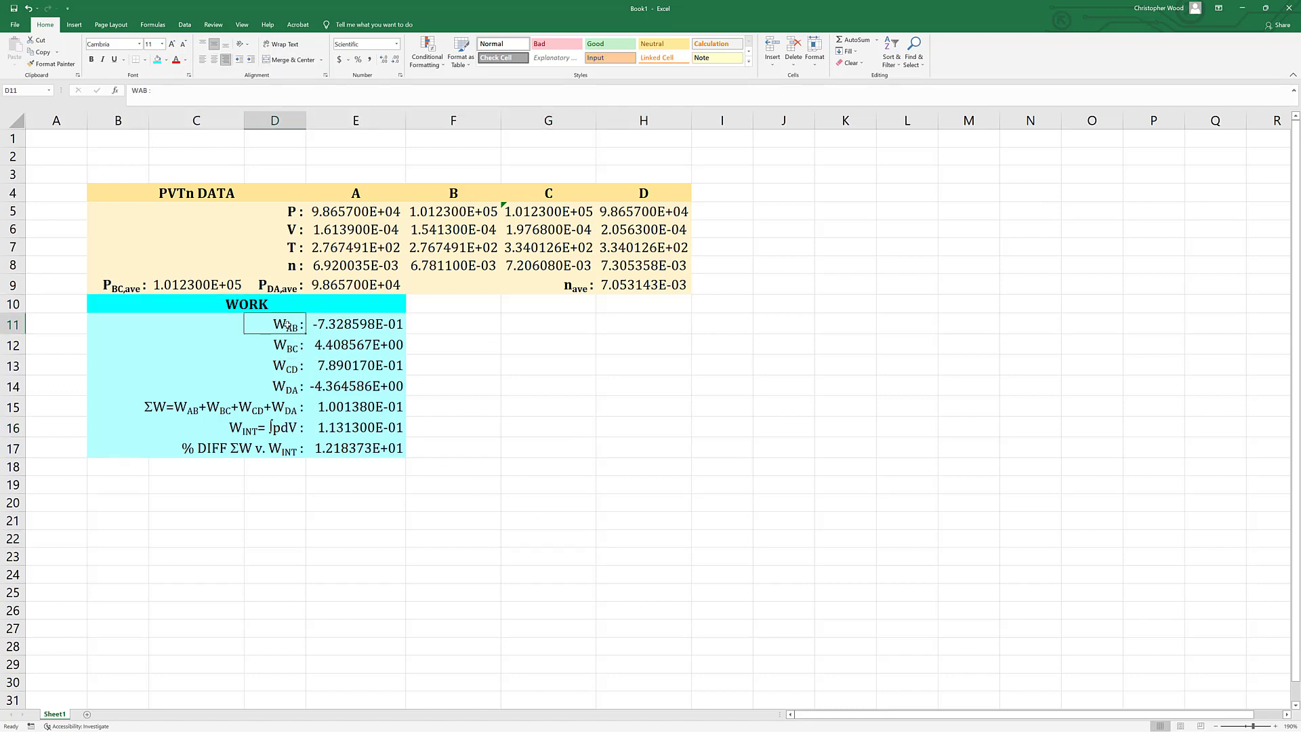
drag(287, 324, 122, 447)
key(ctrl+b)
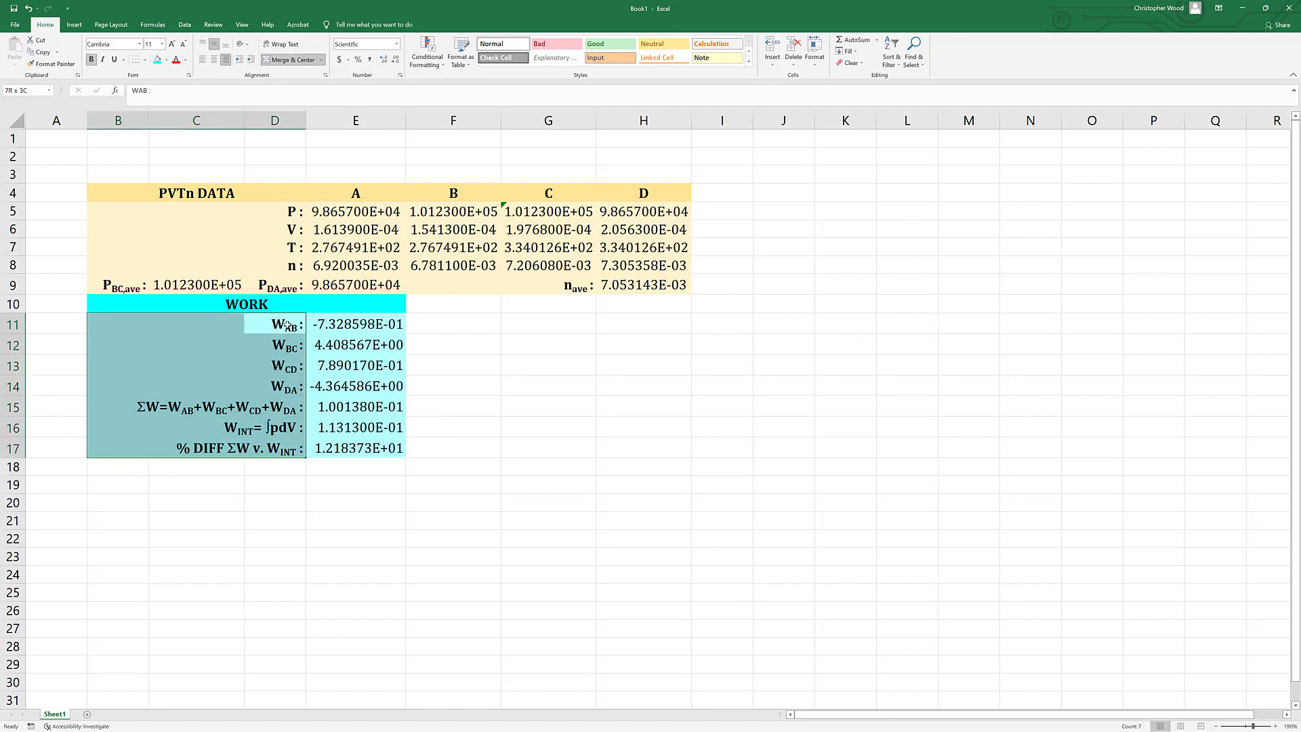
click(548, 521)
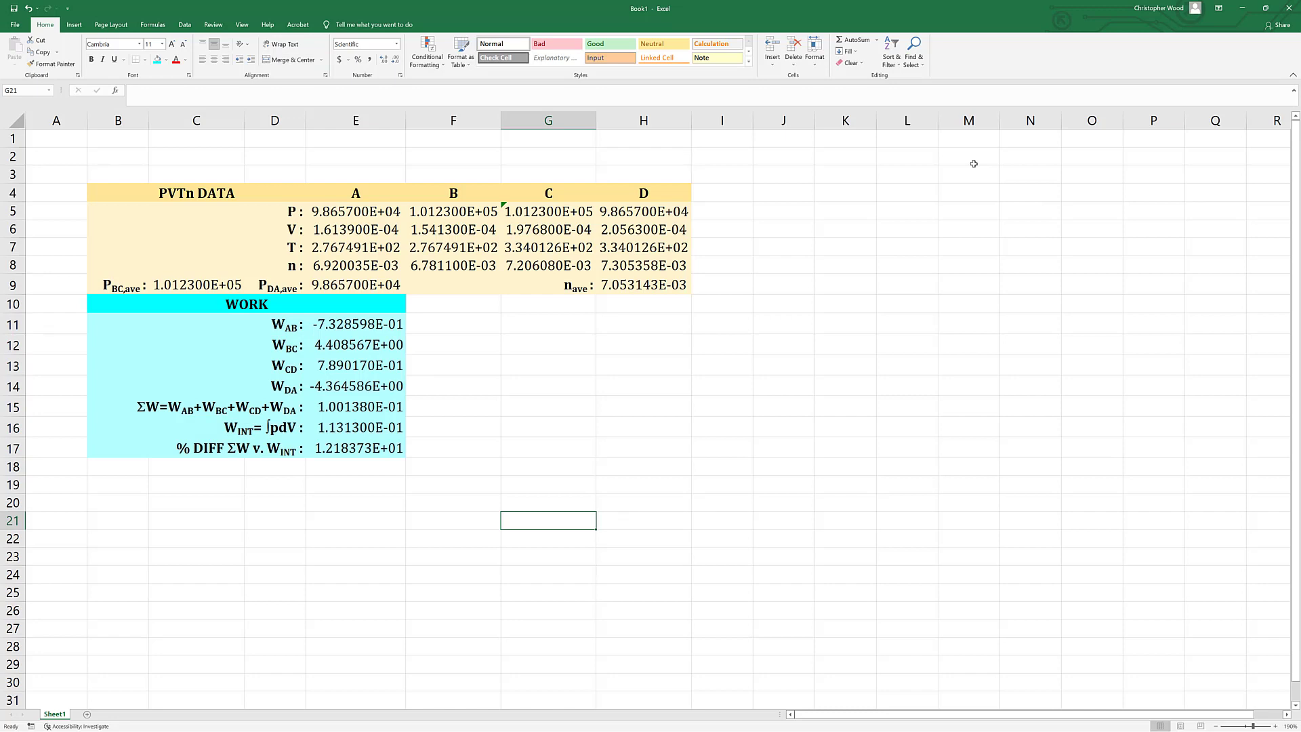
Add a bold heading "INPUT HEAT" in F10, merged and centered across F10:H10.
click(442, 306)
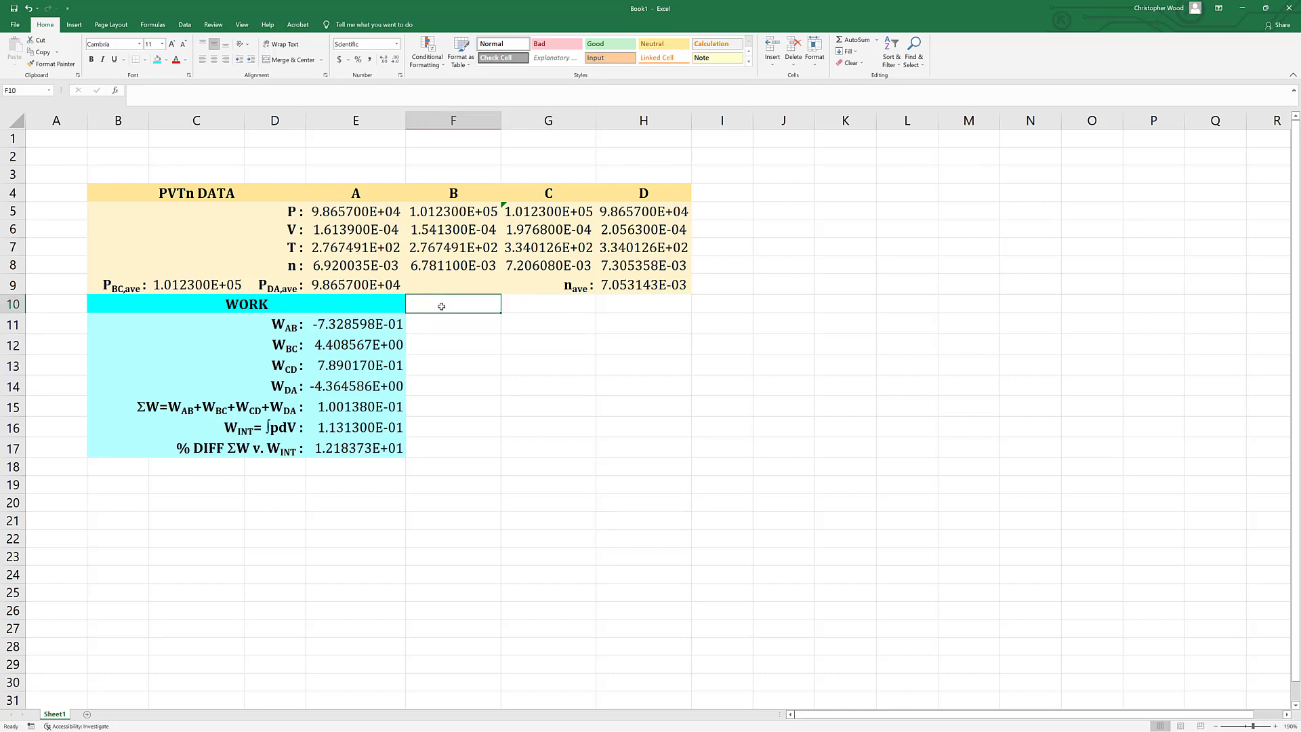
text(INPUT HEAT)
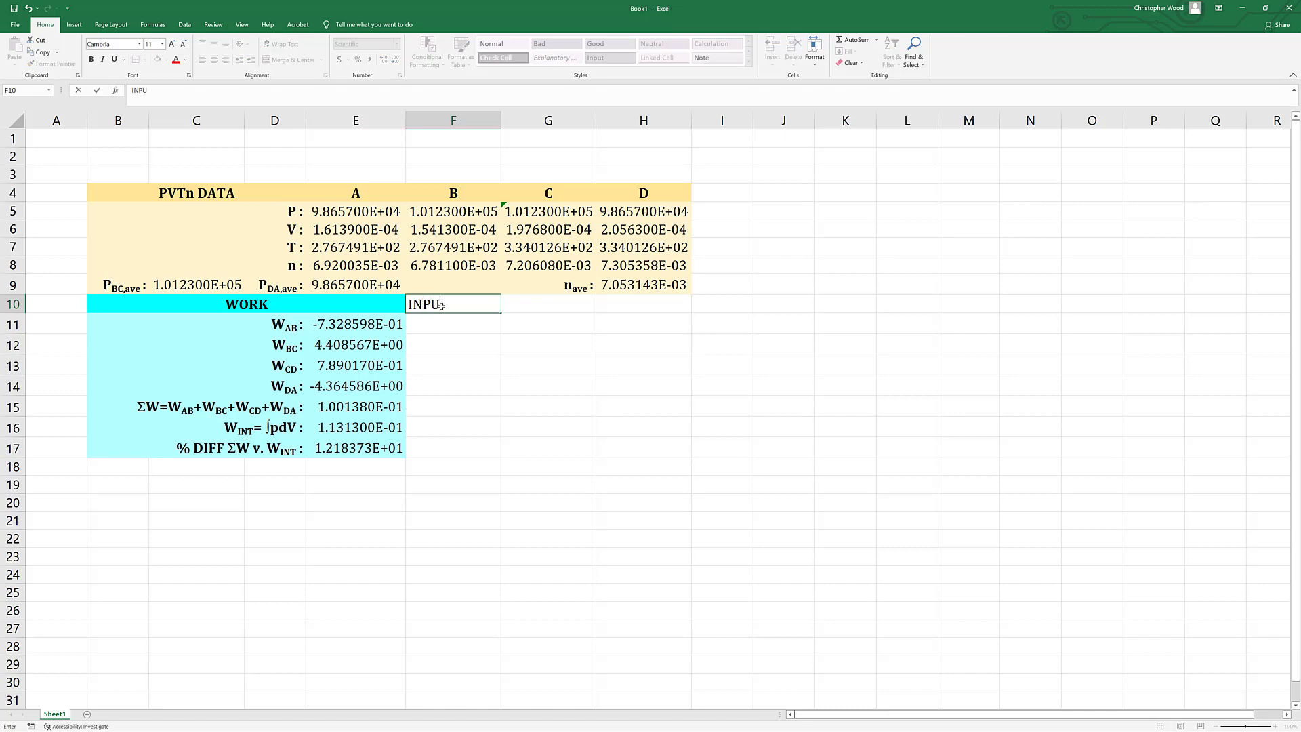
key(shift+Right)
key(shift+Right)
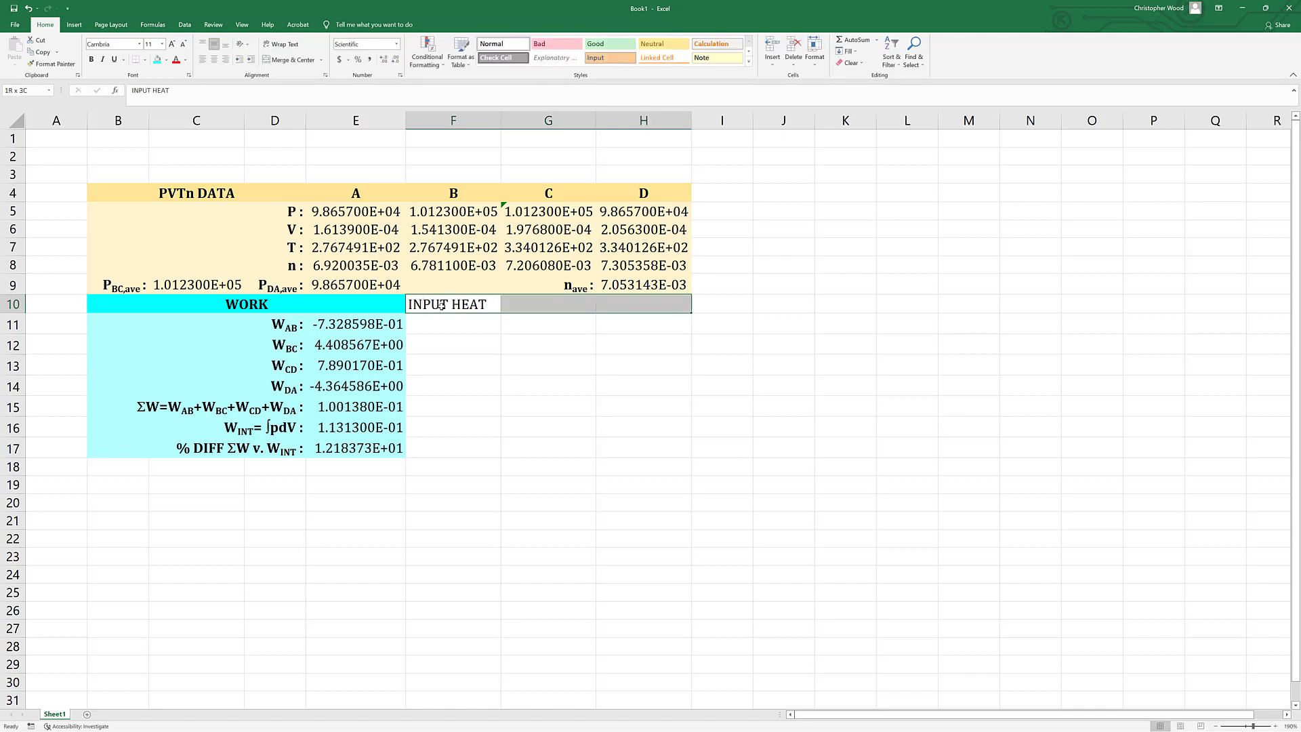
click(292, 59)
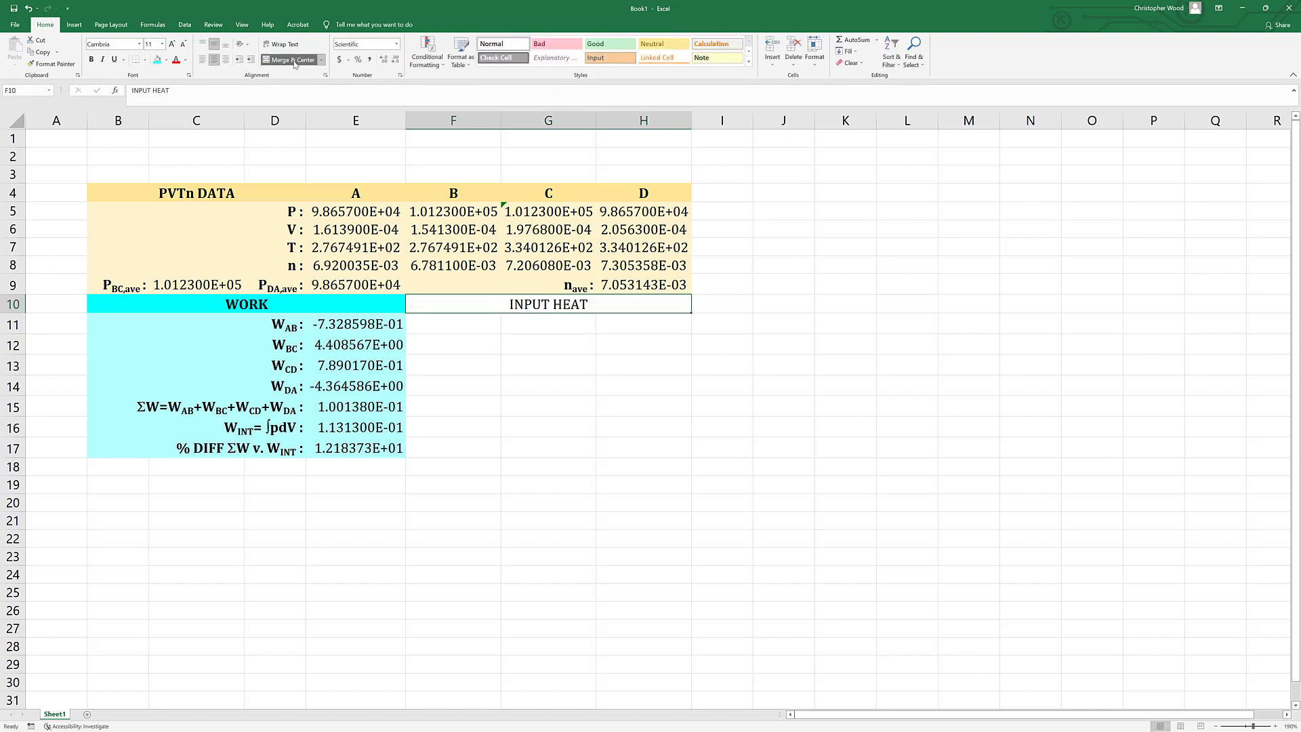
key(ctrl+b)
key(Return)
Enter the label "QBC :" in G11 under the INPUT HEAT heading.
click(551, 329)
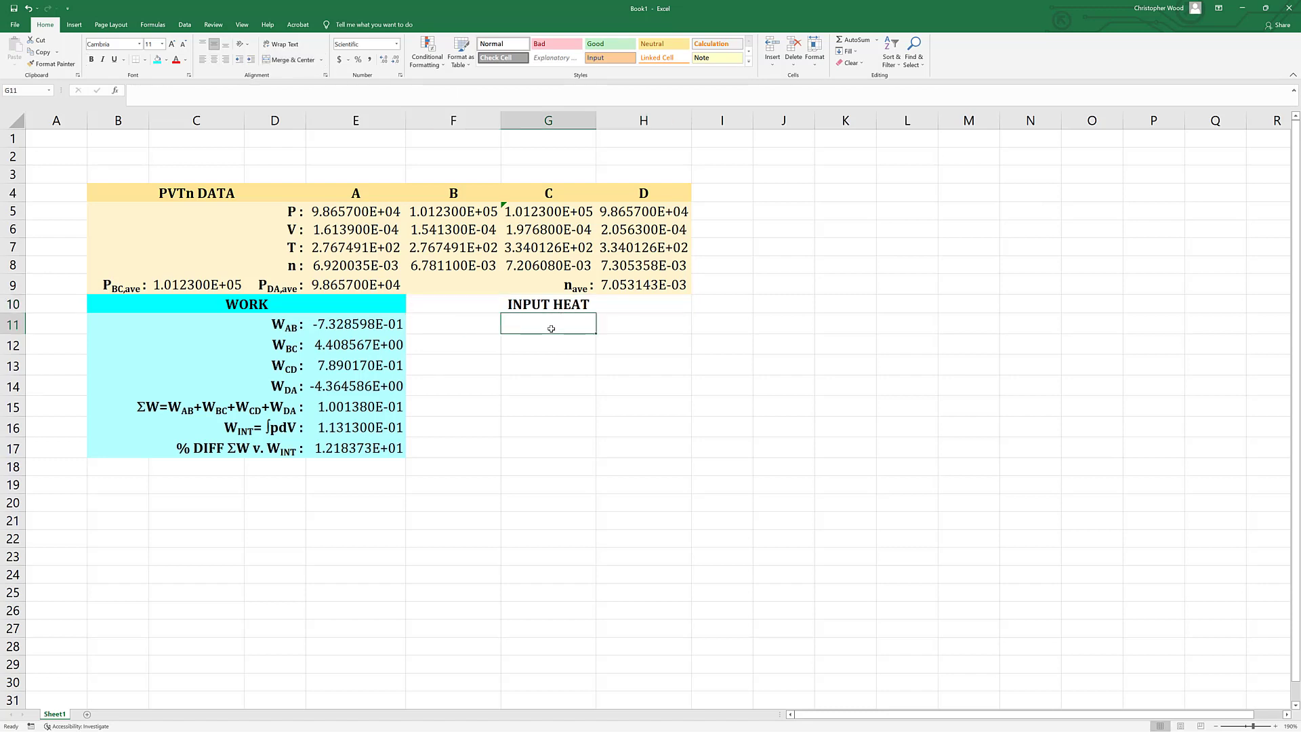
double_click(560, 328)
text(QBC )
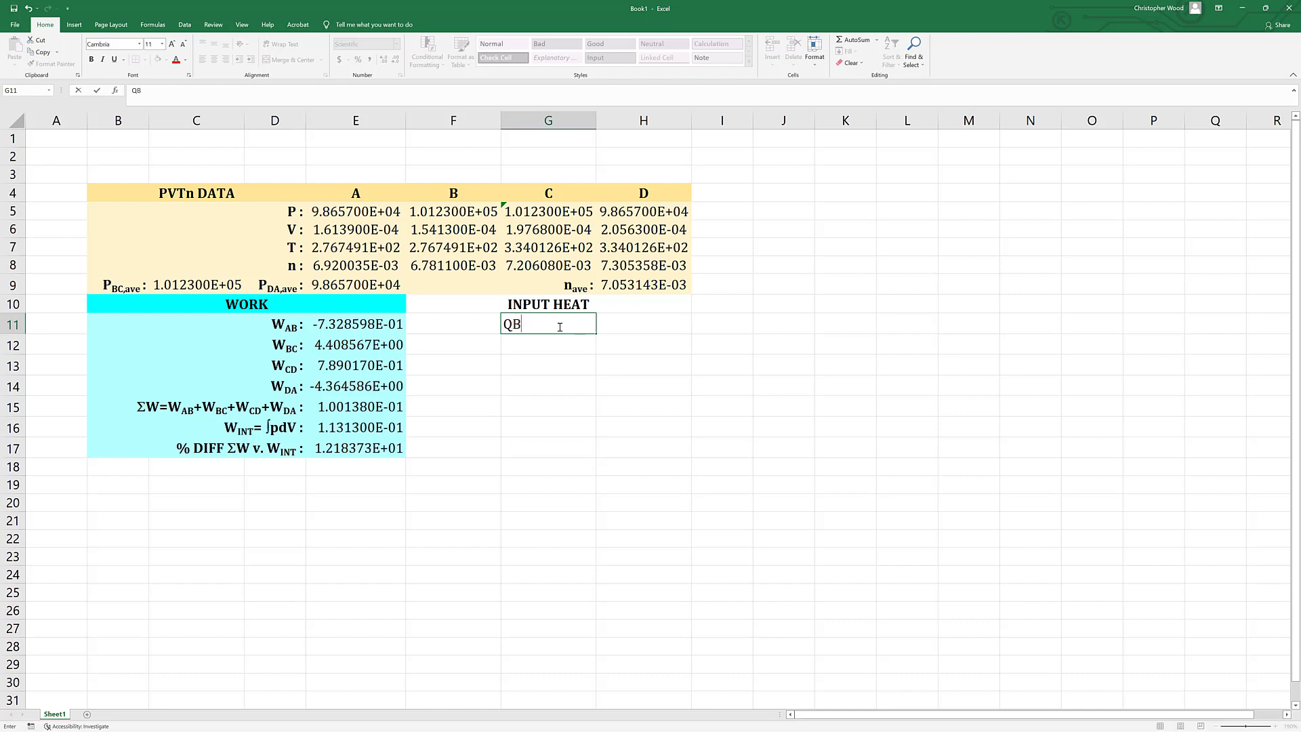
text(:)
Select the letters "BC" within the G11 heat label for subscript formatting.
key(F2)
key(Left)
key(Left)
key(shift+Left)
key(shift+Left)
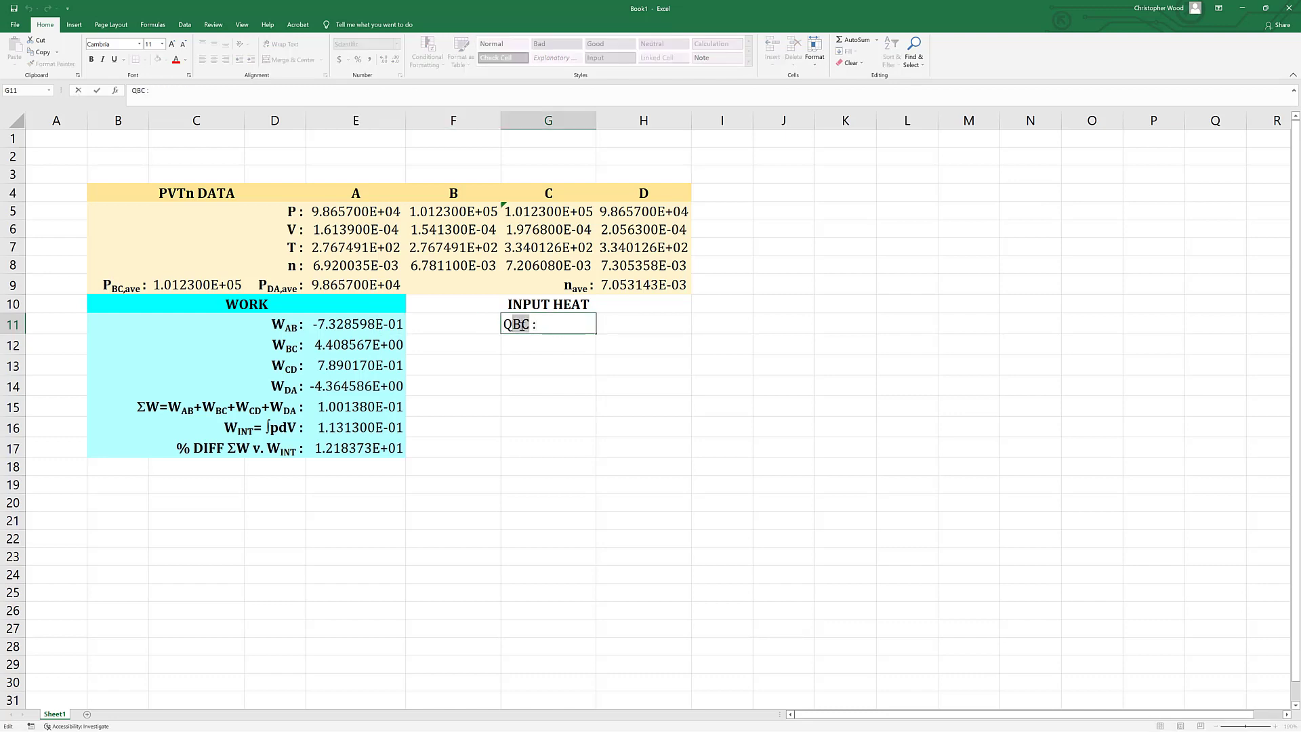
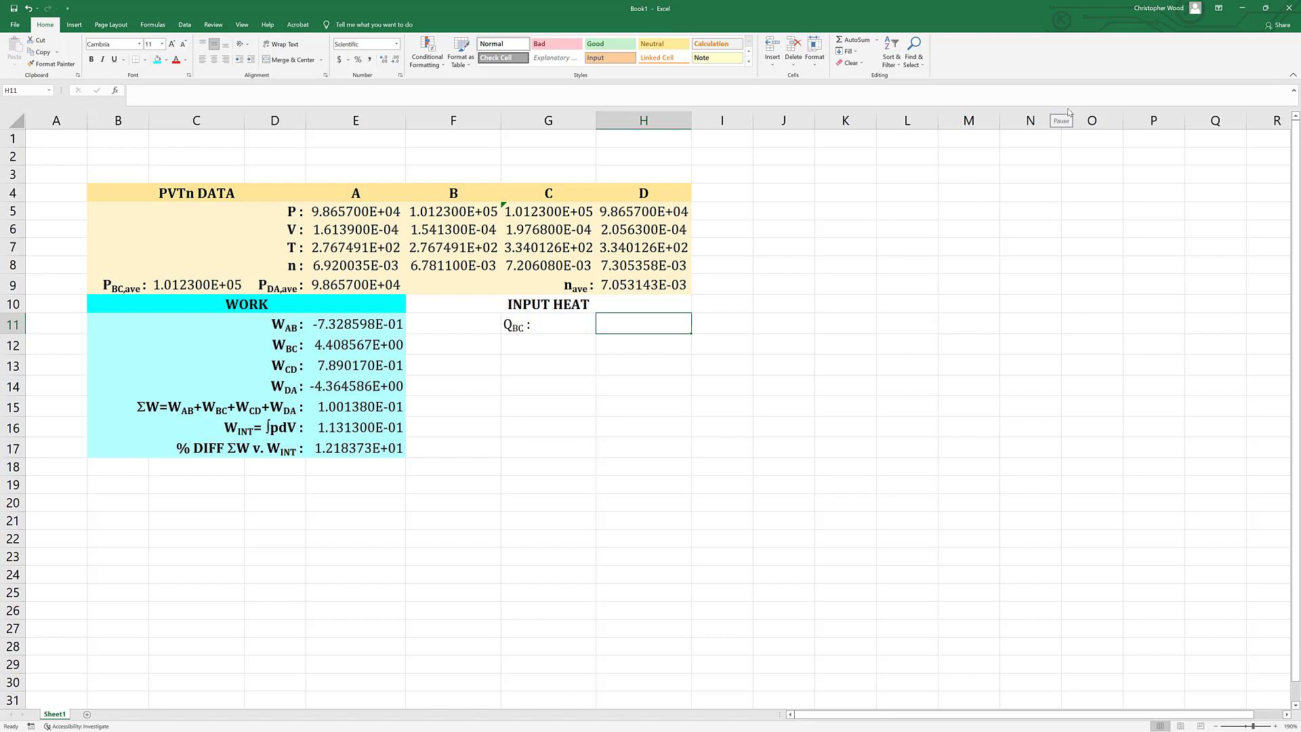
Enter the formula =3.5*C9*(G6-F6) in H11 to calculate the BC heat.
text(=3.)
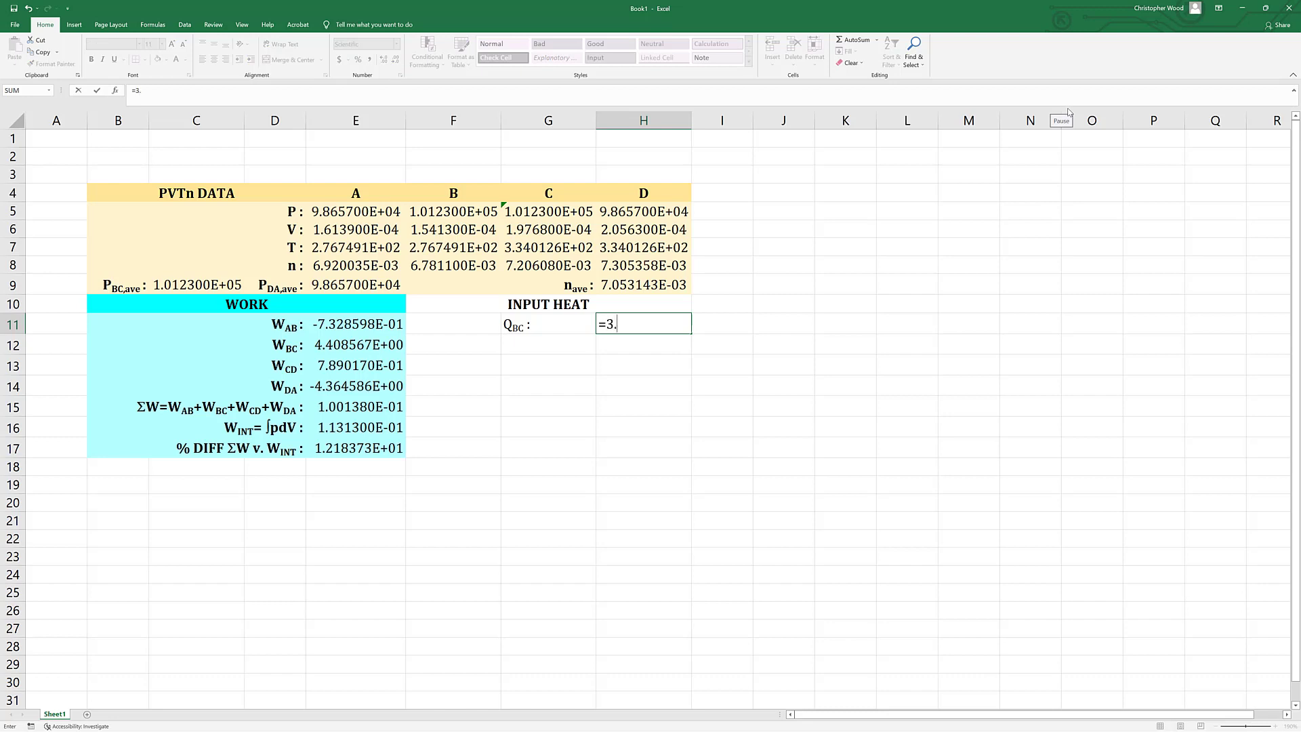
text(5*)
click(170, 284)
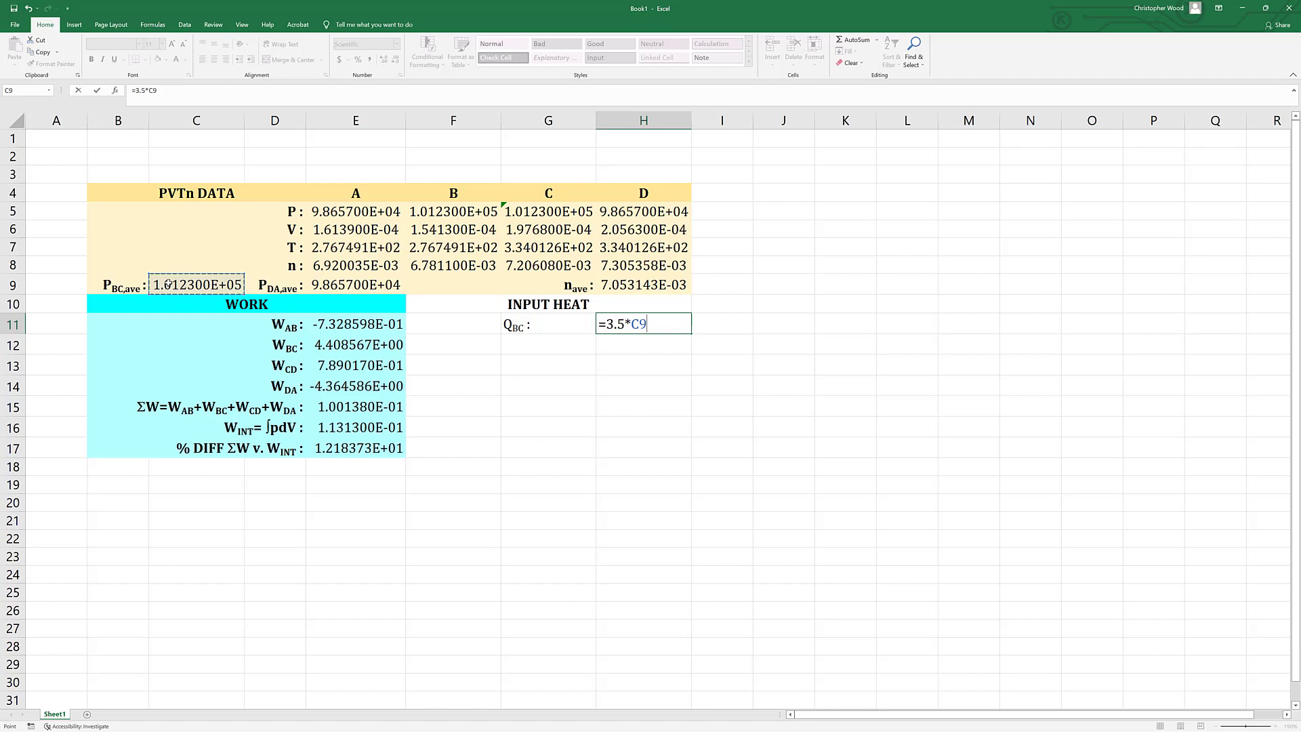
text(*()
click(537, 229)
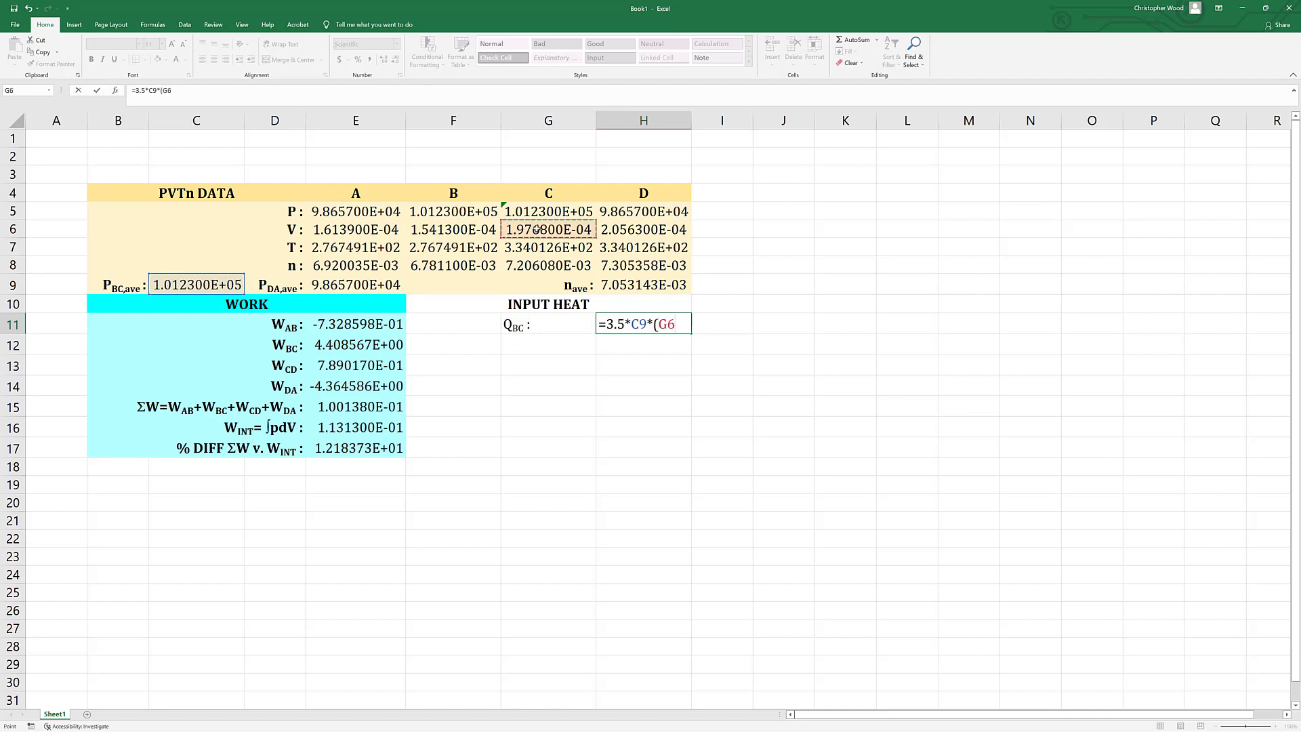
text(-)
click(460, 231)
text())
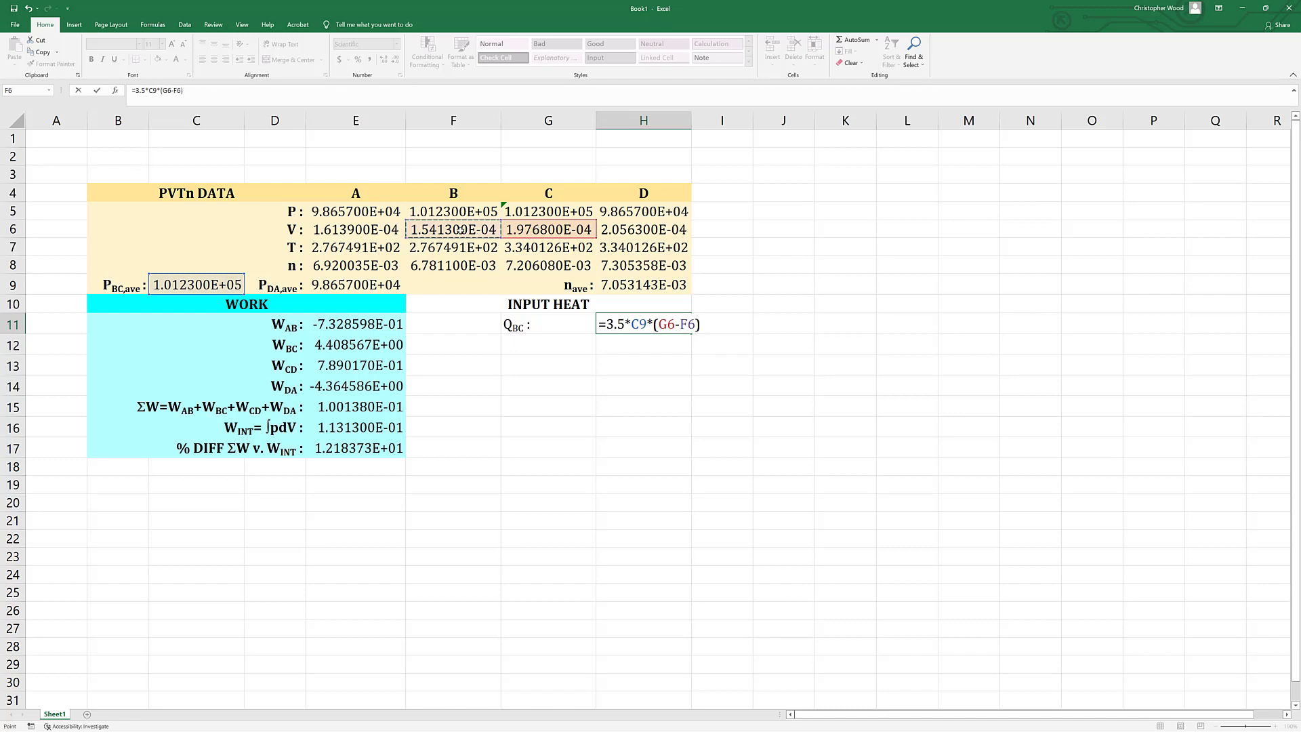
key(Return)
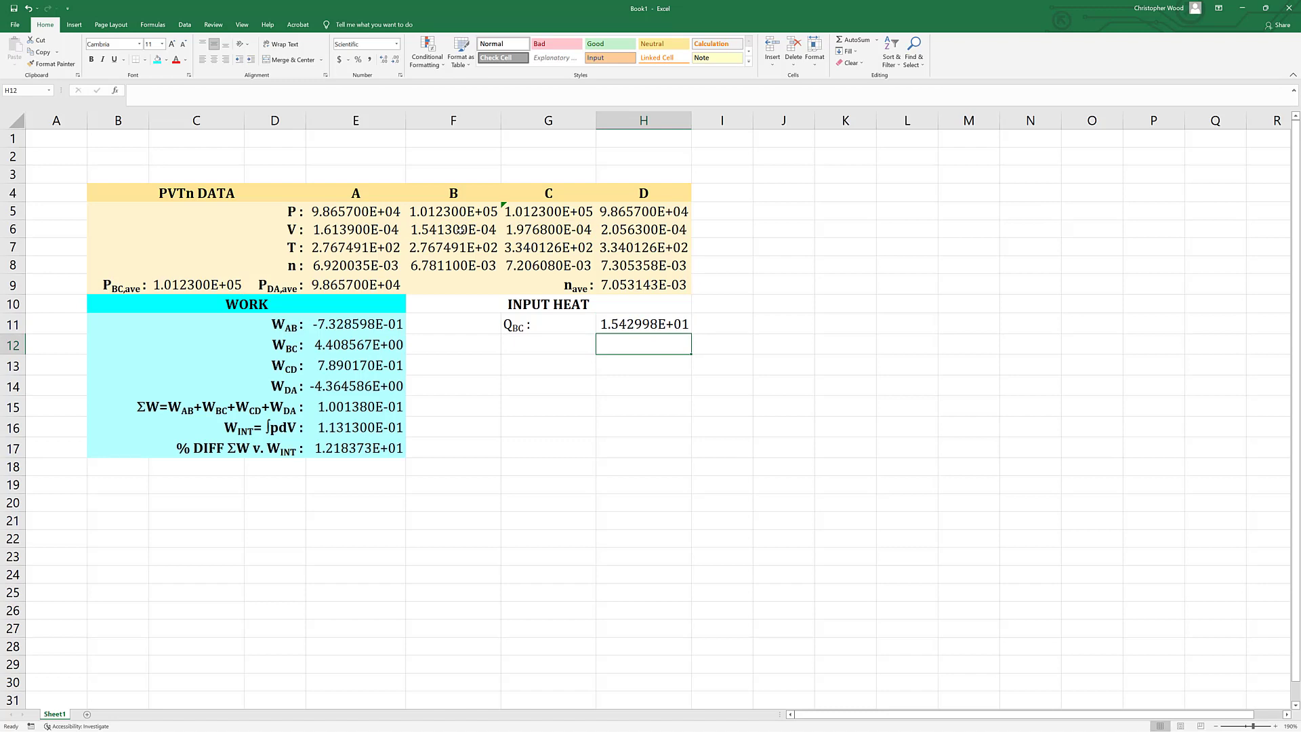
Copy the heat label from G11 to G12 and change its subscript to CD.
key(Up)
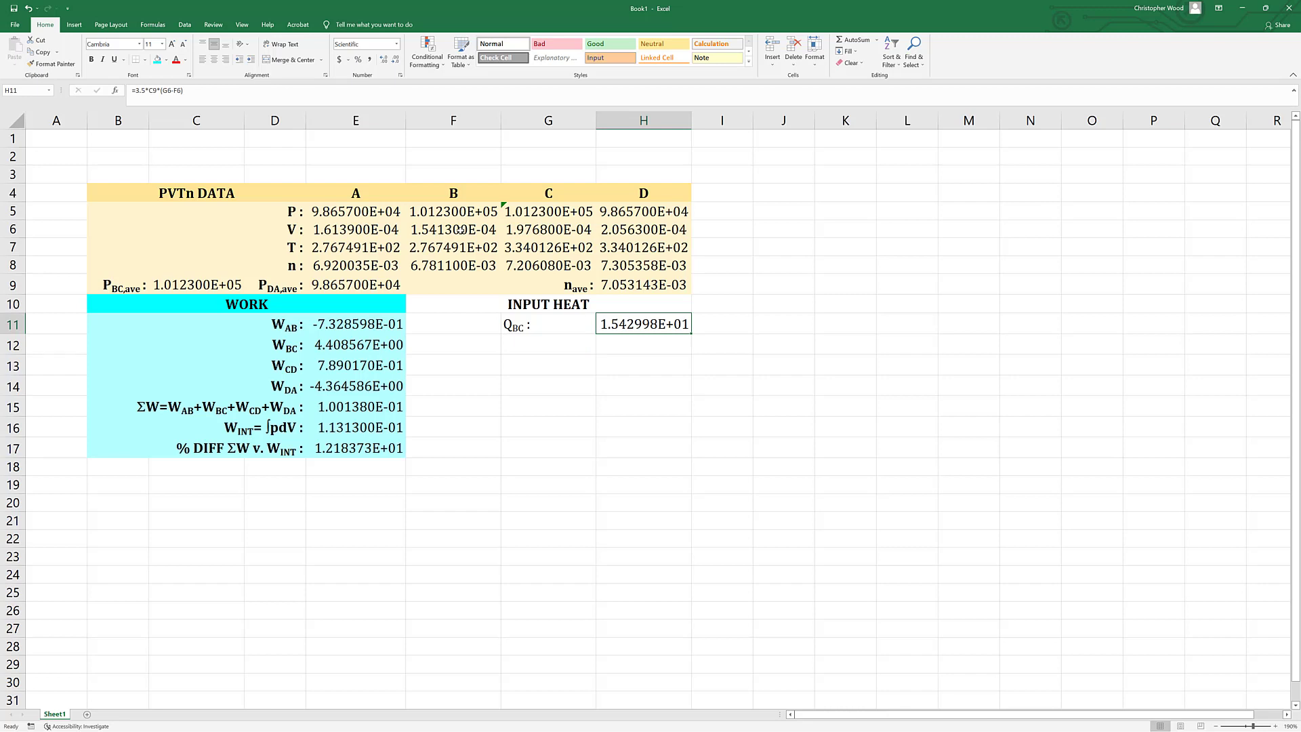
key(Left)
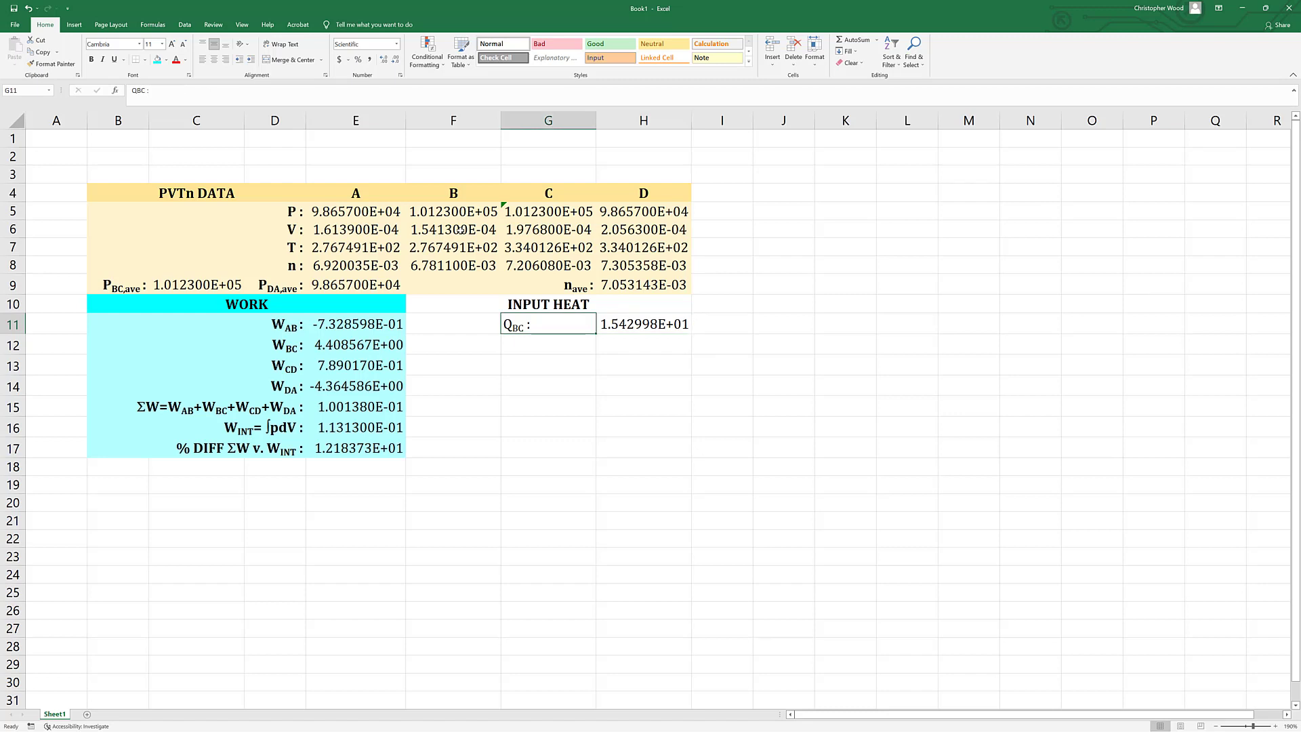
key(ctrl+c)
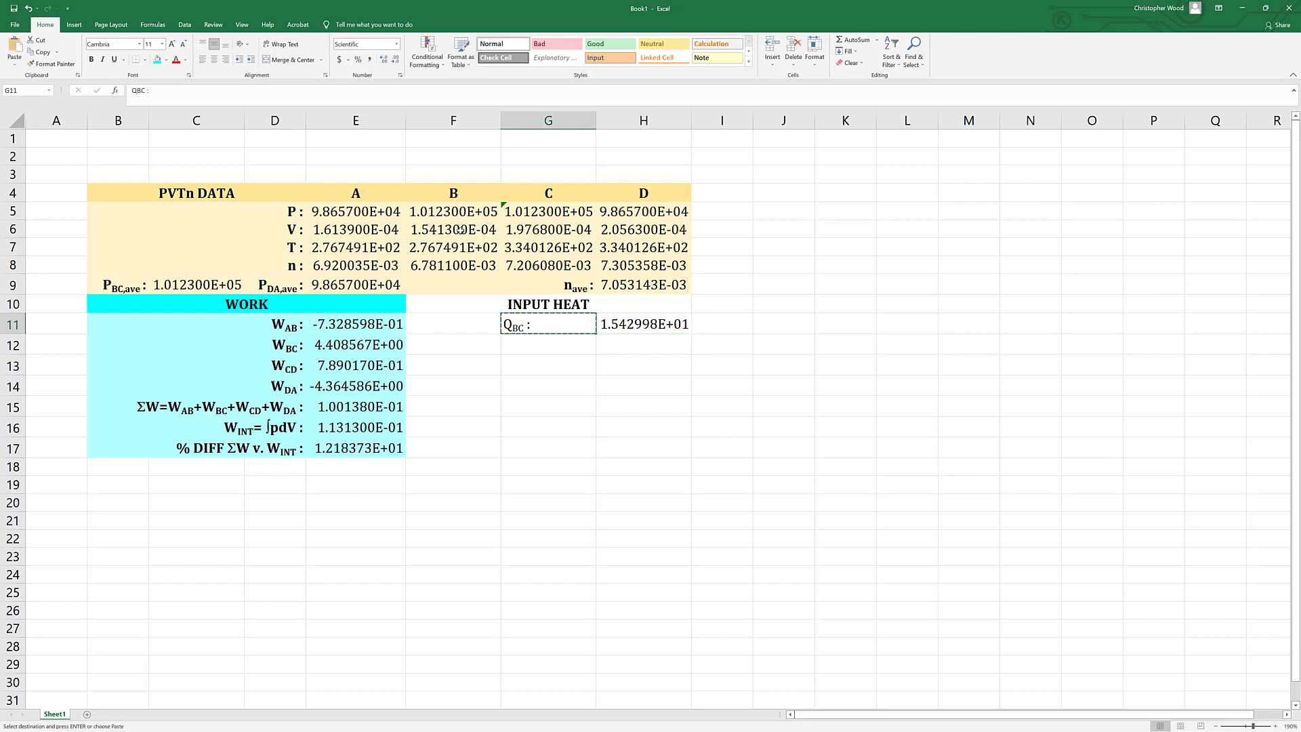
key(Down)
key(ctrl+v)
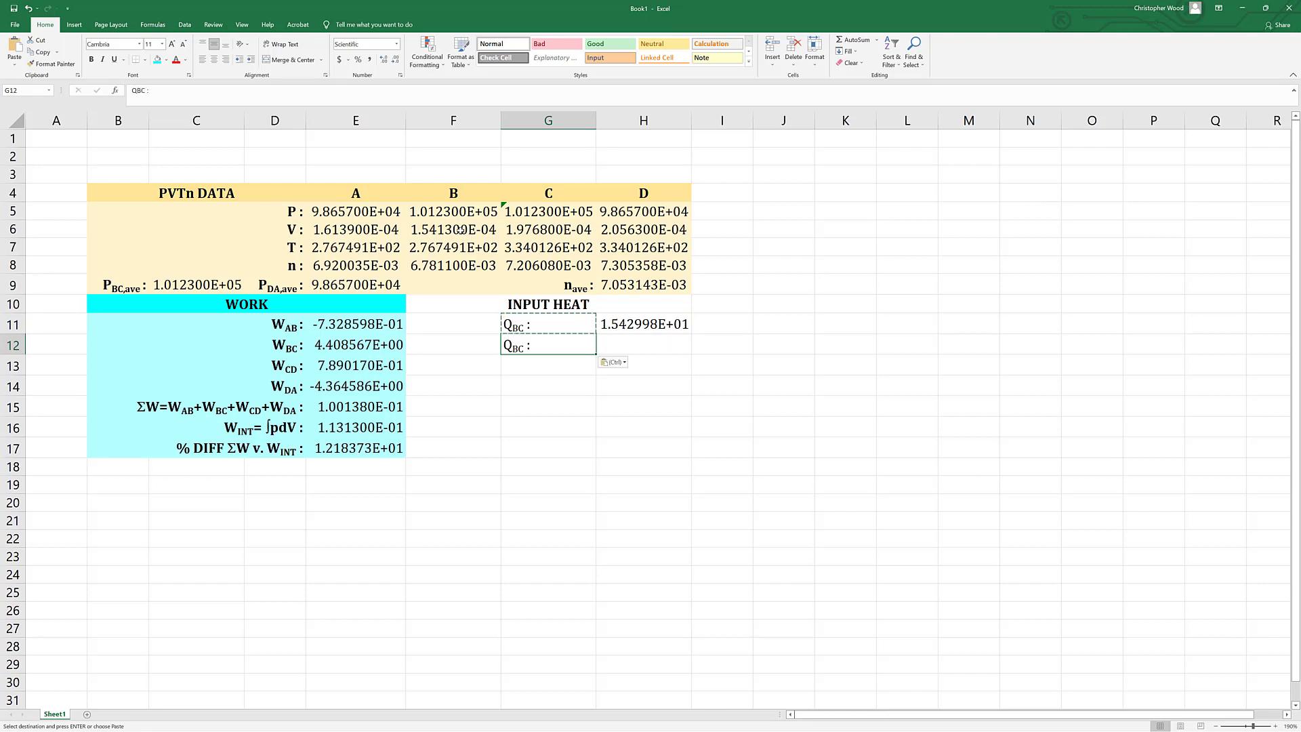
key(F2)
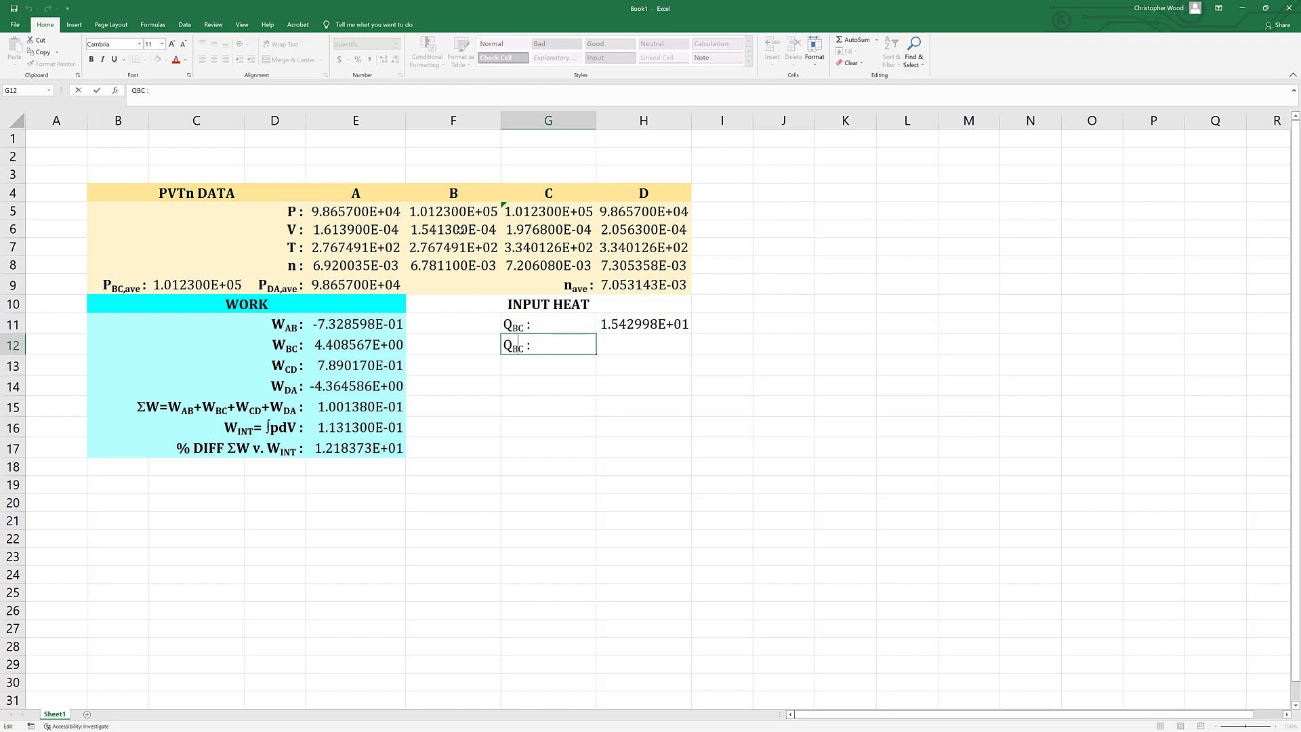
key(Delete)
key(Delete)
text(CD)
key(Tab)
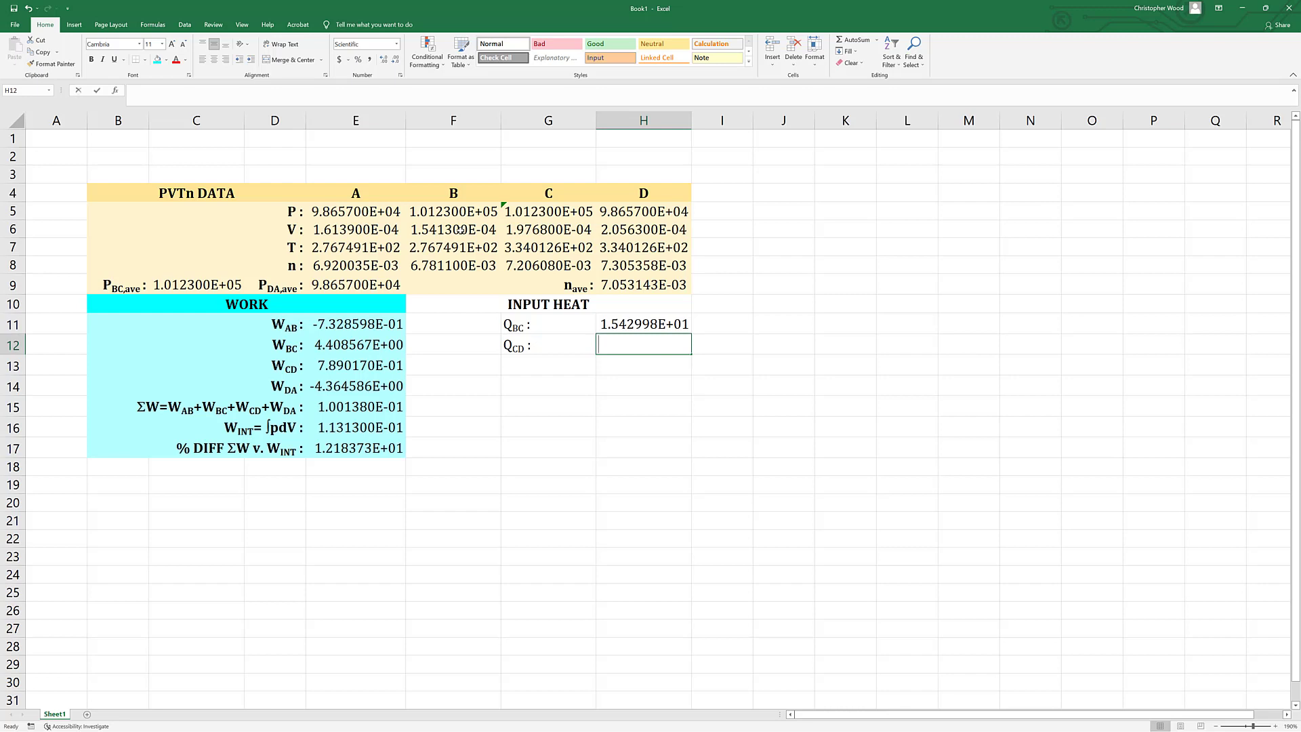
Enter a formula in H12 that references the CD work in E13.
text(=)
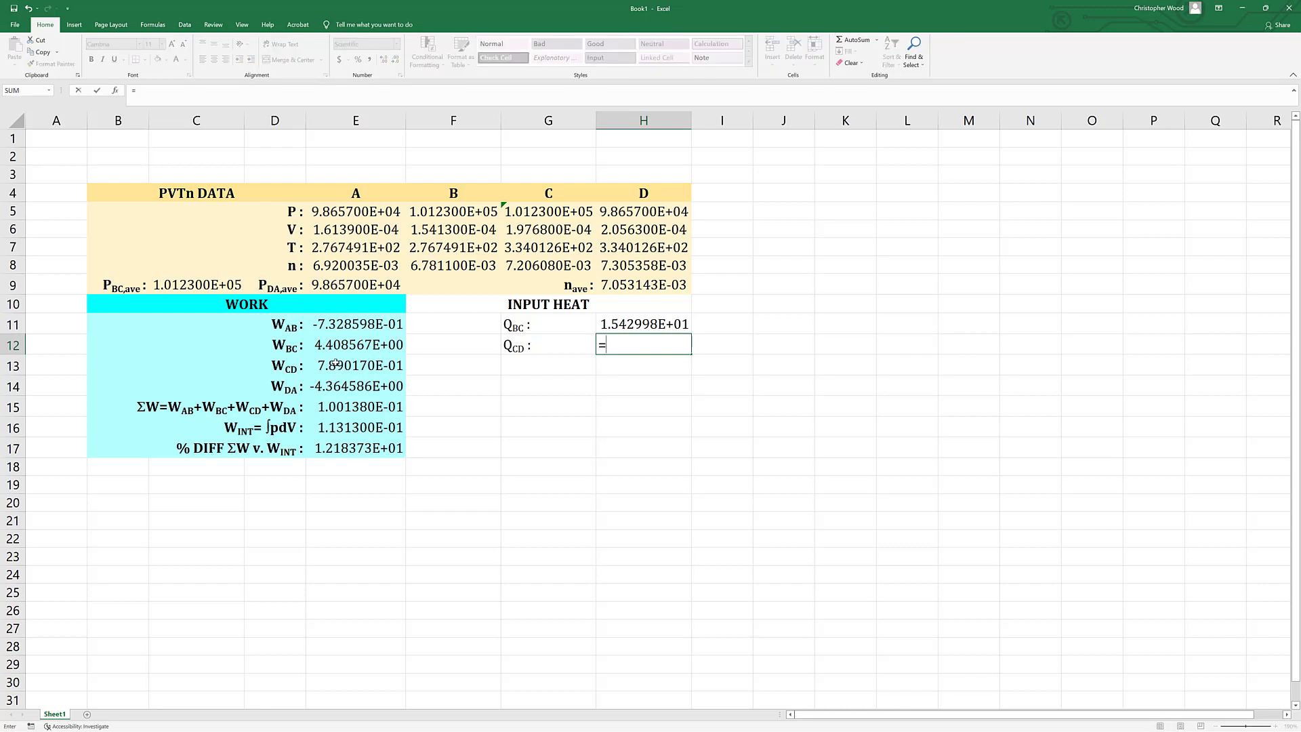
click(336, 364)
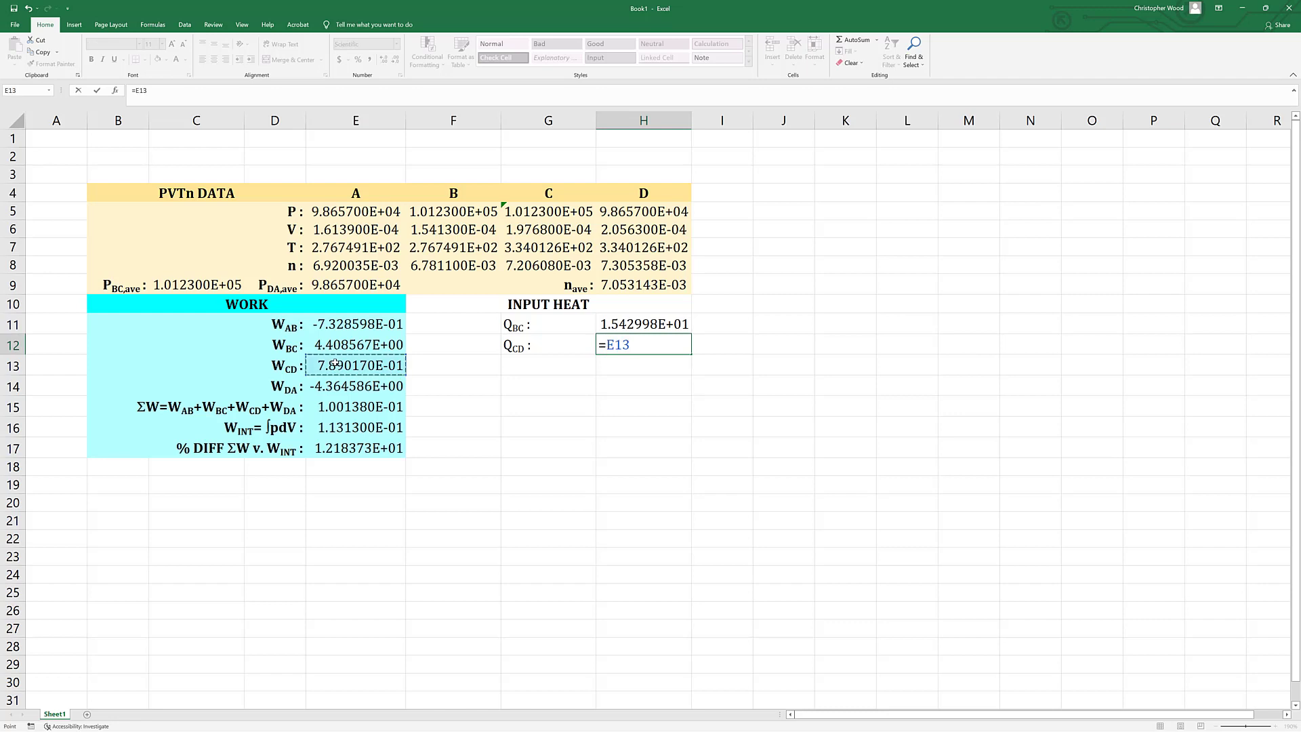
key(Return)
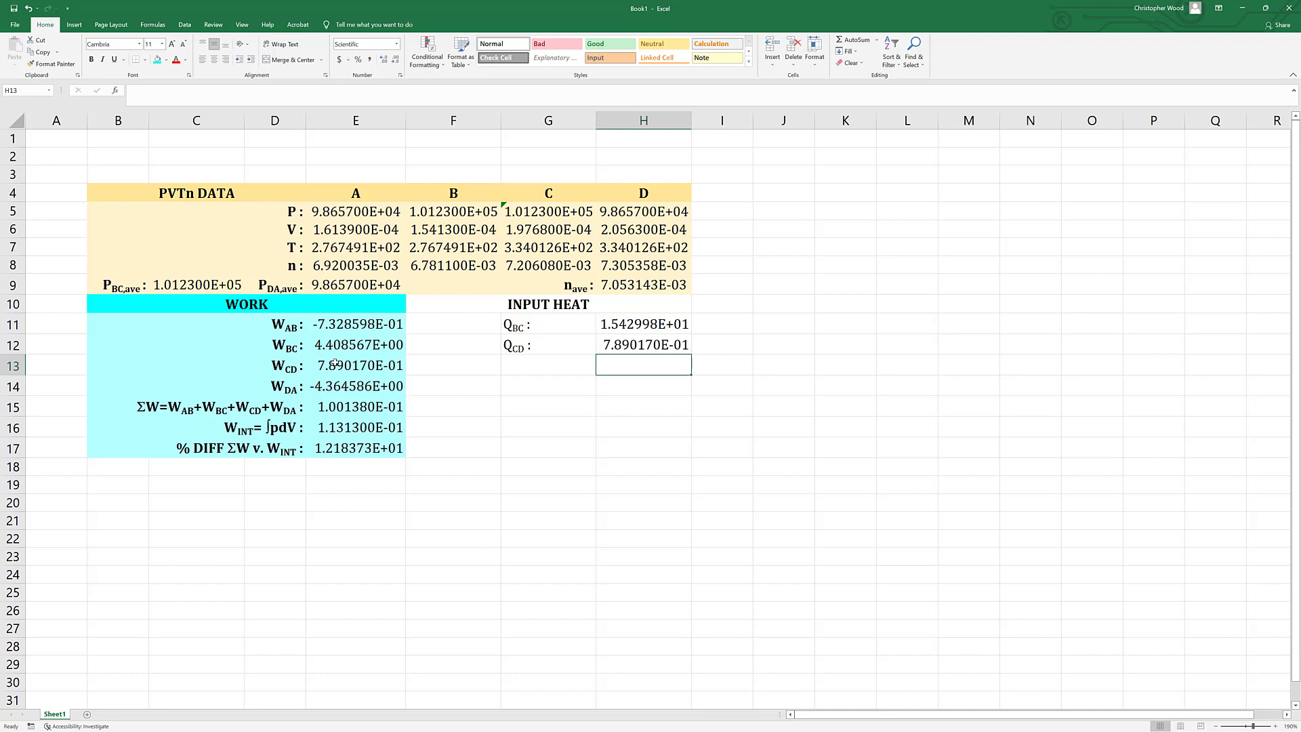
Enter the label "QIN=QBC+QCD :" in G13.
click(533, 368)
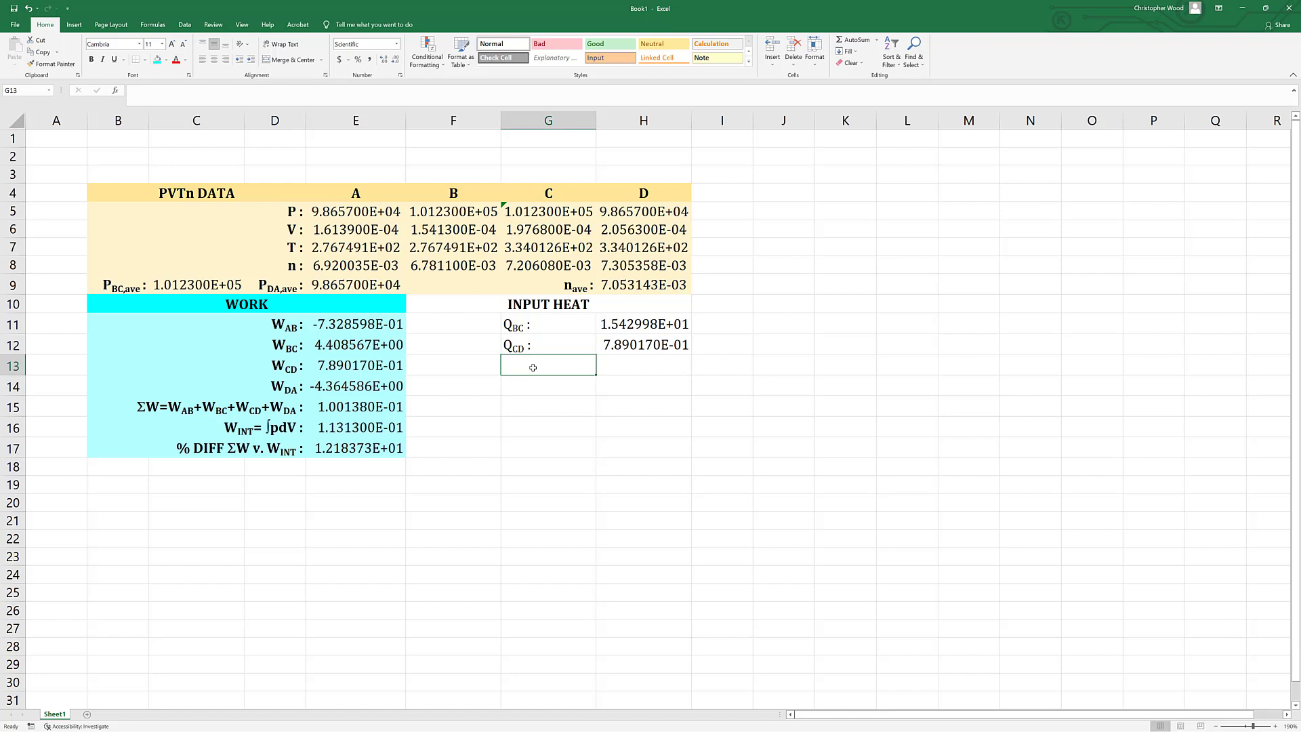
text(Q)
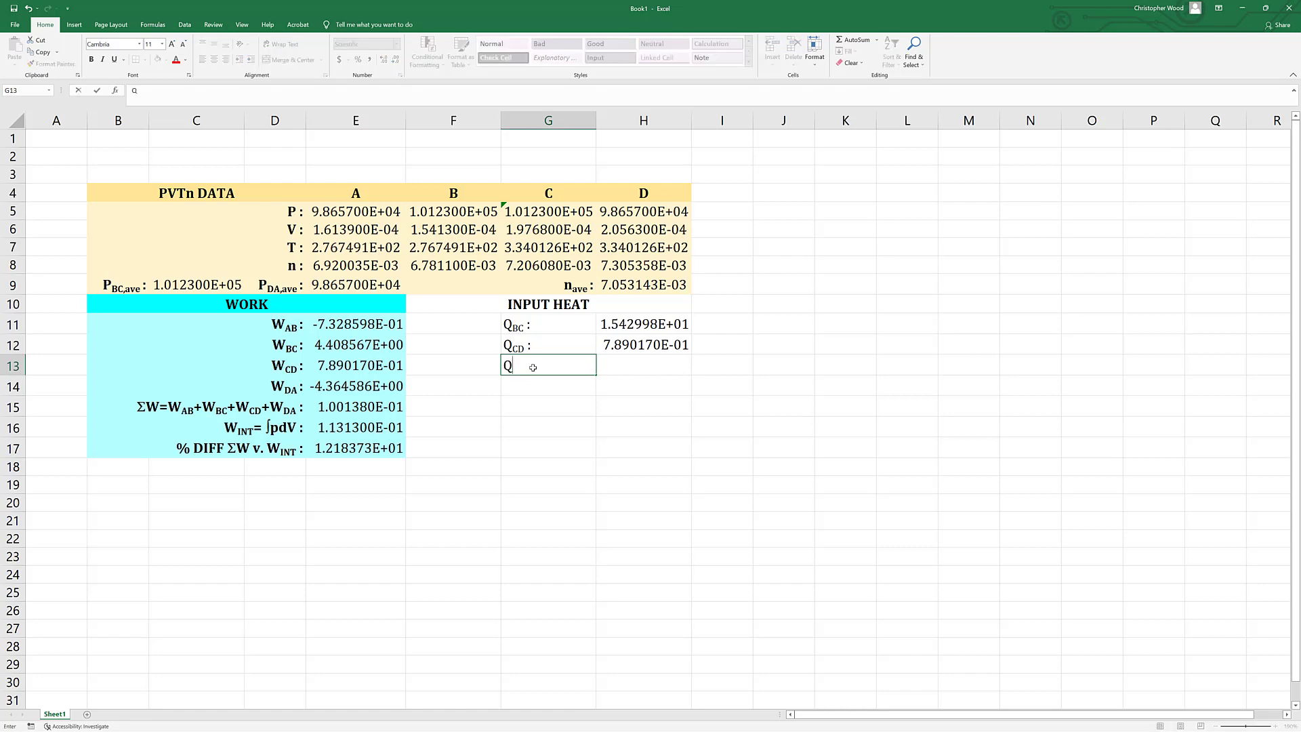
text(IN=QBC+QCD)
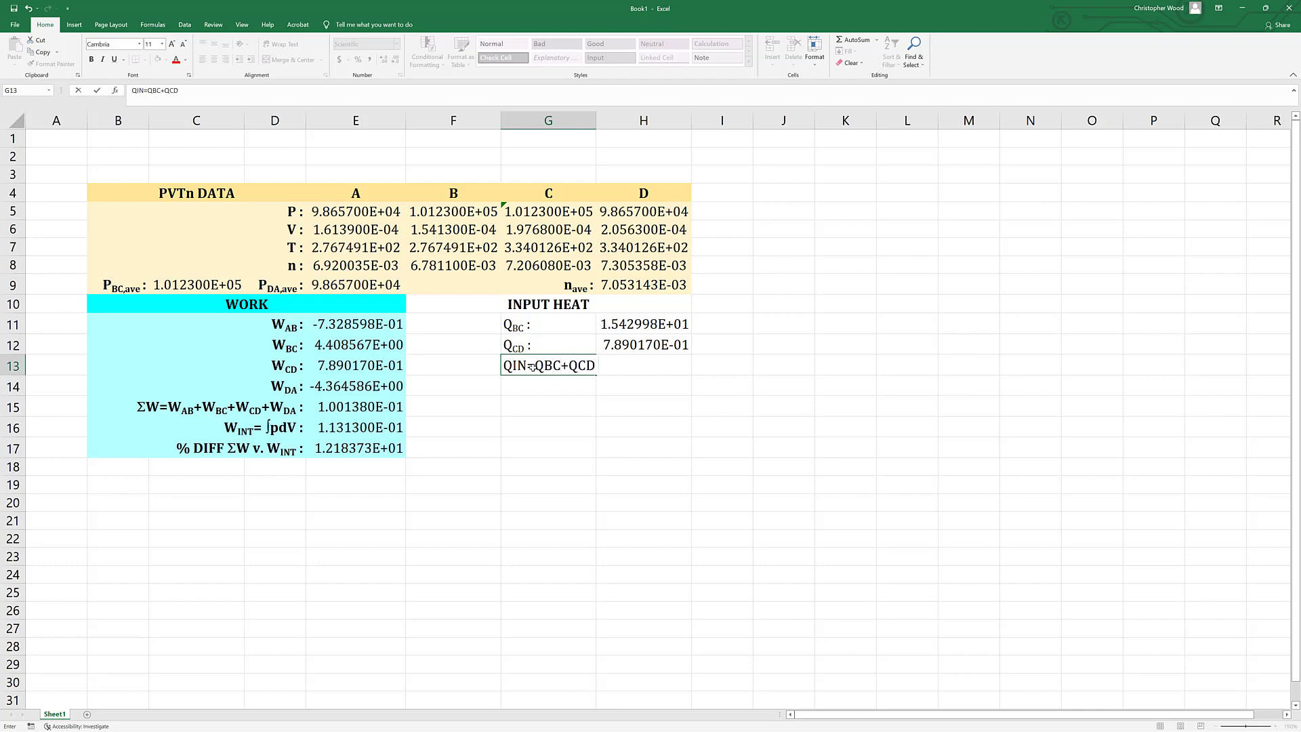
text( :)
key(Return)
Format the letters IN, BC and CD in the G13 label as subscripts.
key(Up)
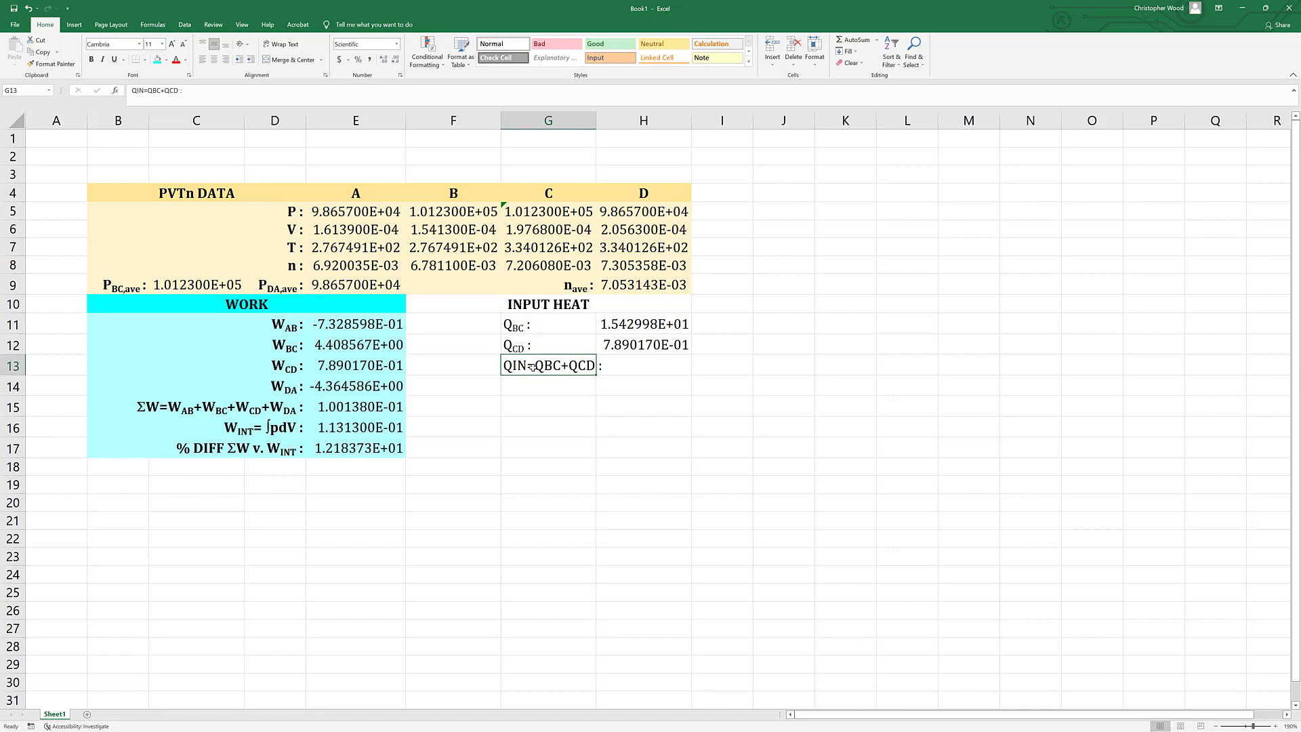
double_click(523, 366)
right_click(521, 363)
drag(513, 365, 583, 366)
click(556, 435)
key(alt+b)
key(Return)
right_click(545, 369)
click(579, 427)
key(alt+b)
key(Return)
right_click(573, 365)
click(609, 442)
click(494, 462)
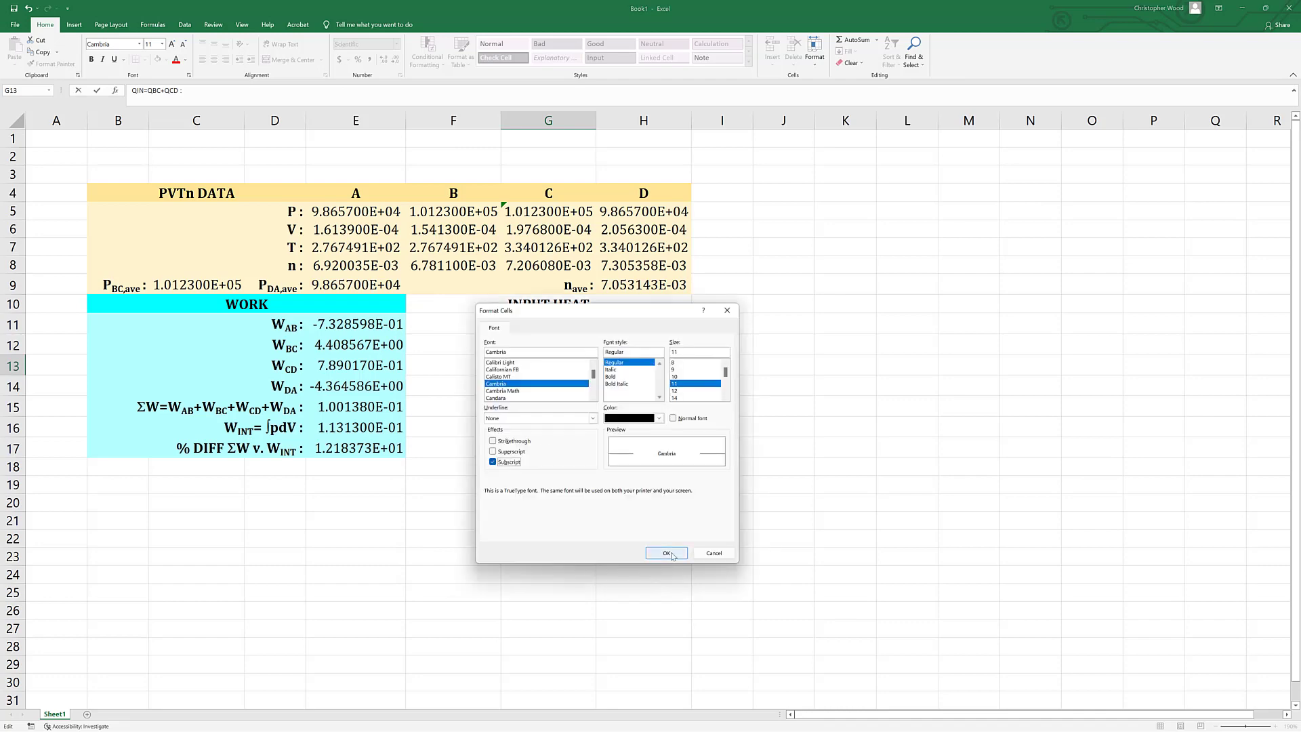
click(670, 553)
click(667, 555)
Calculate the total input heat in H13 with a SUM formula over H11:H12.
click(605, 364)
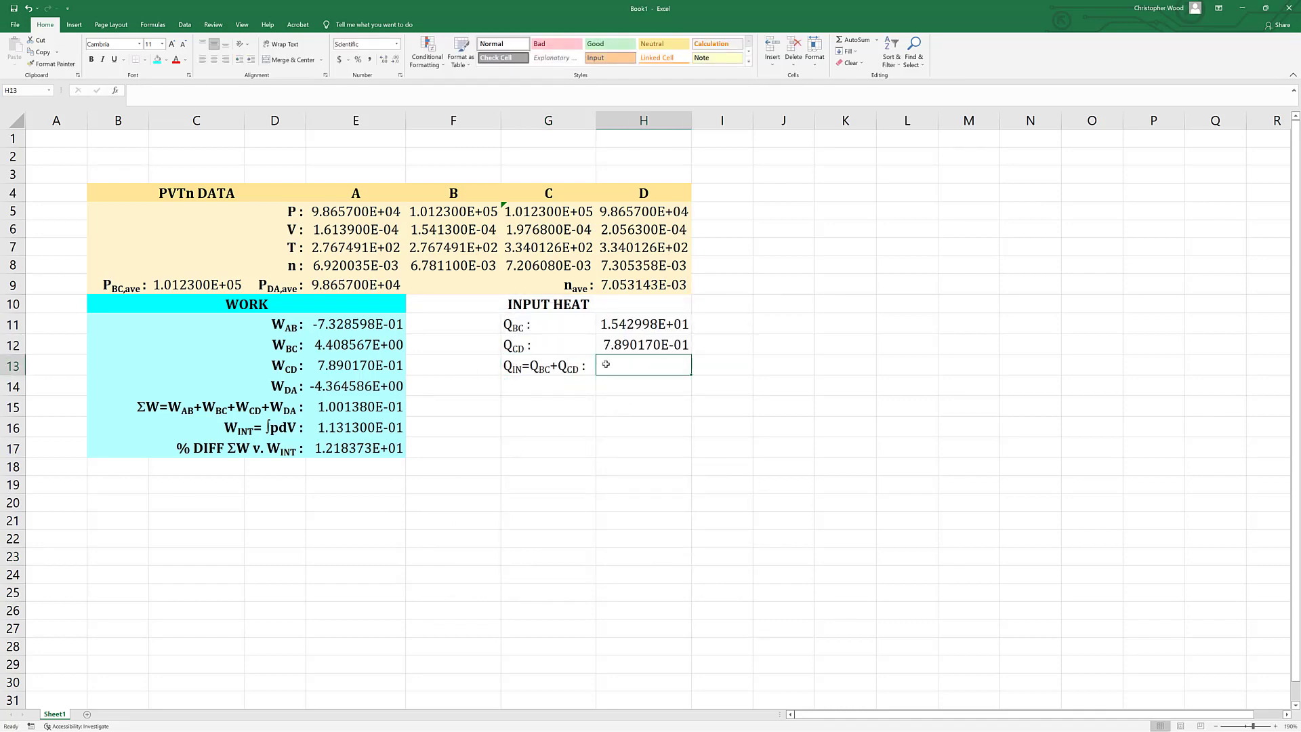
text(=sum()
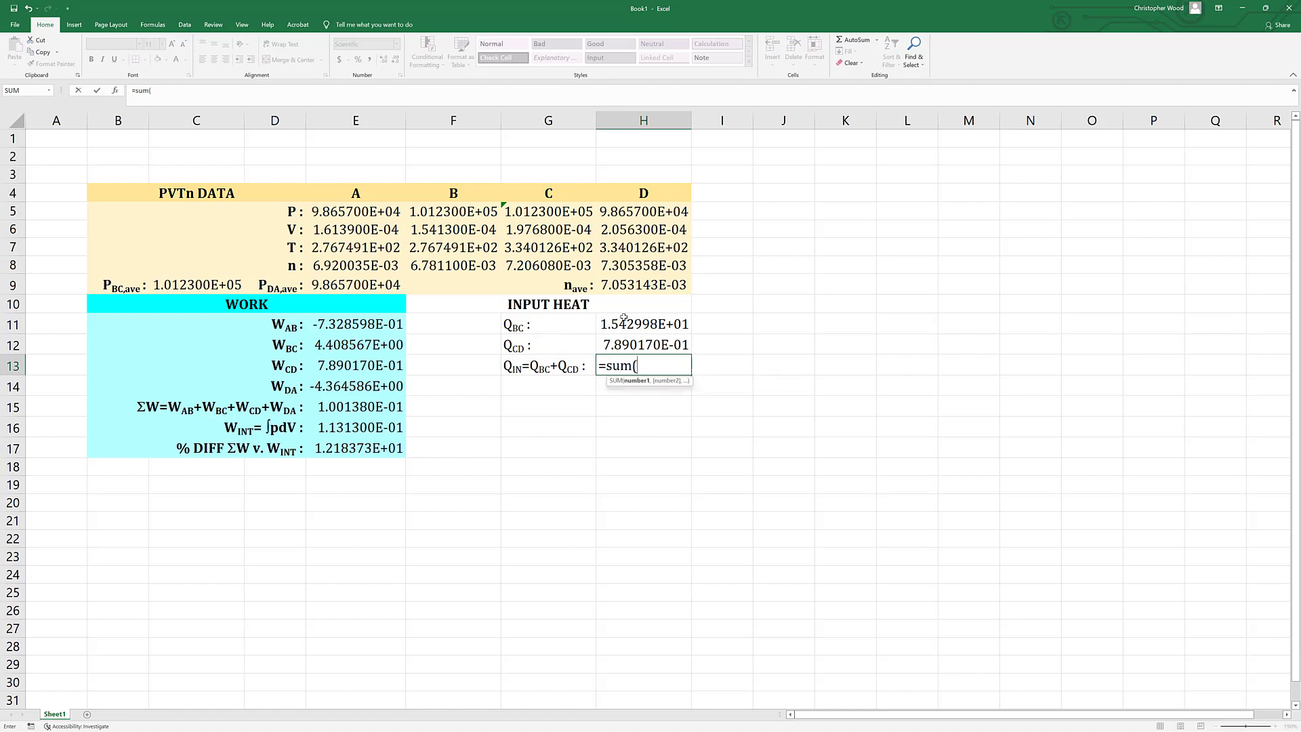
drag(624, 318, 621, 342)
text())
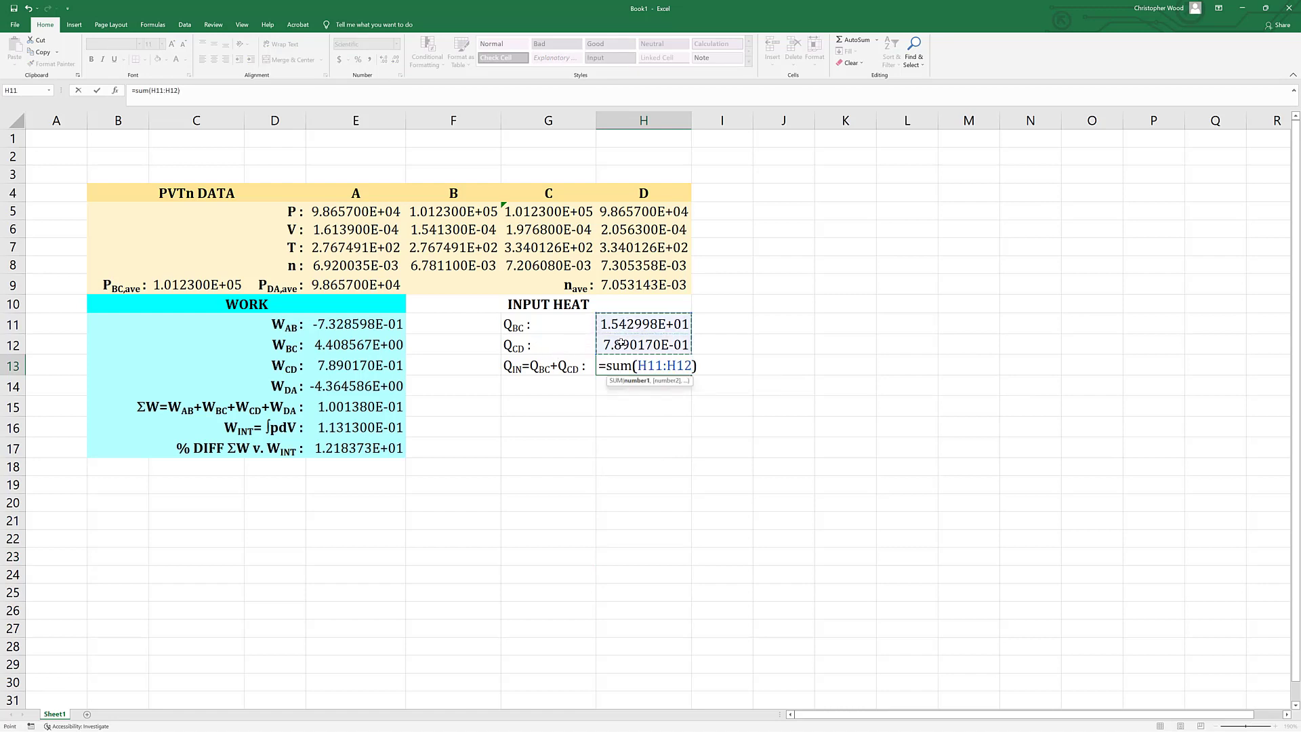
key(Return)
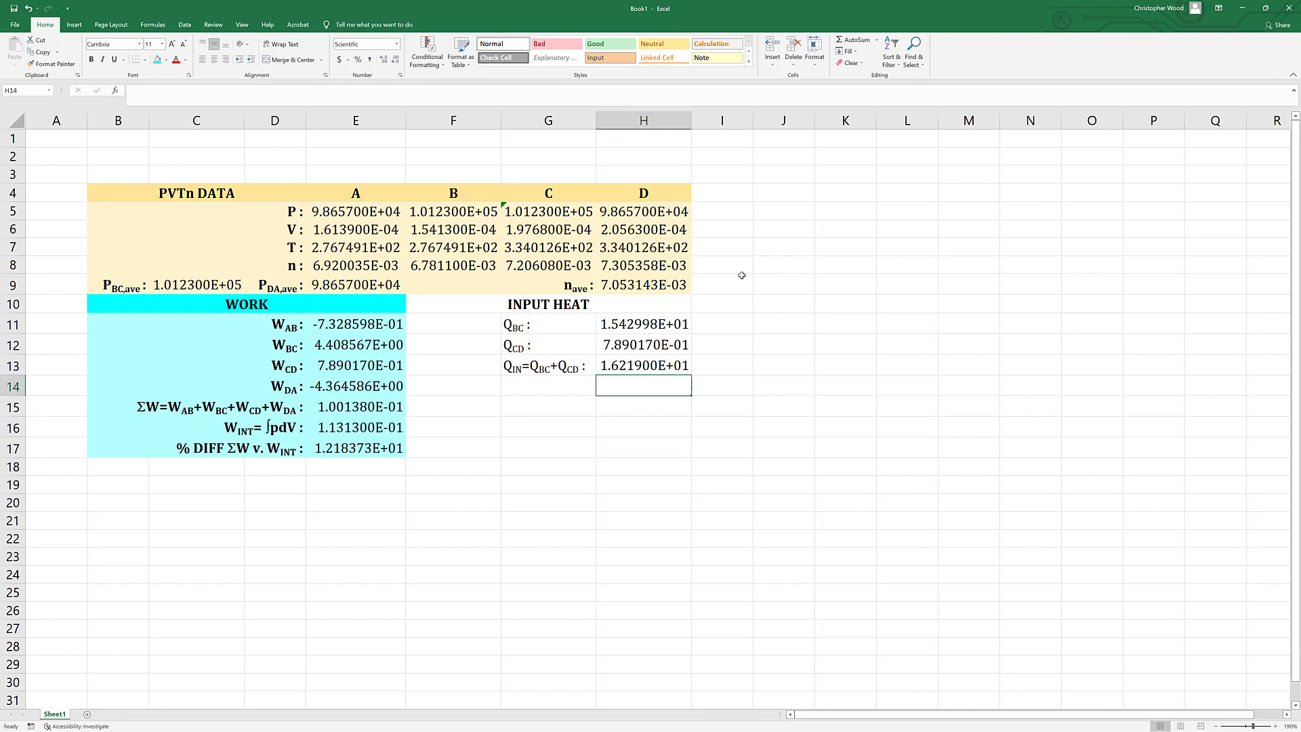
Right-align the input heat labels in G11:G13 and make them bold.
drag(544, 326, 546, 366)
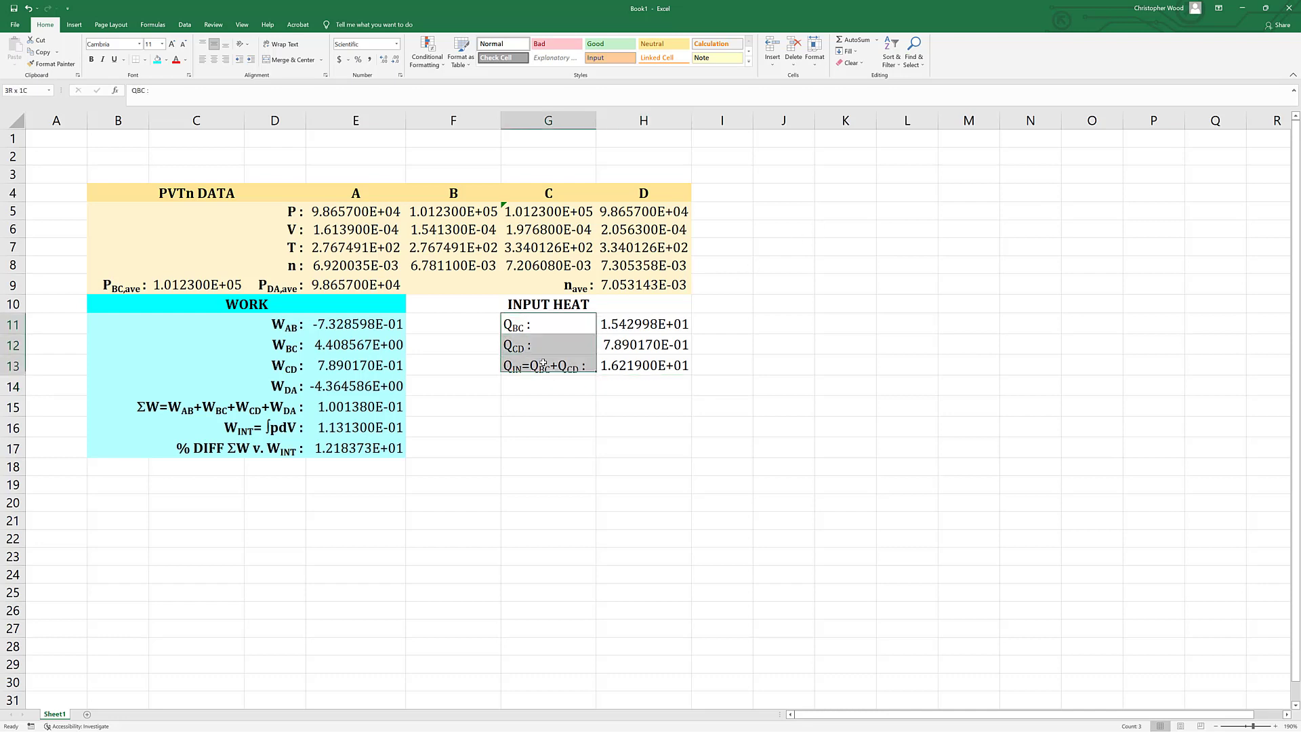
click(226, 59)
key(ctrl+b)
click(643, 485)
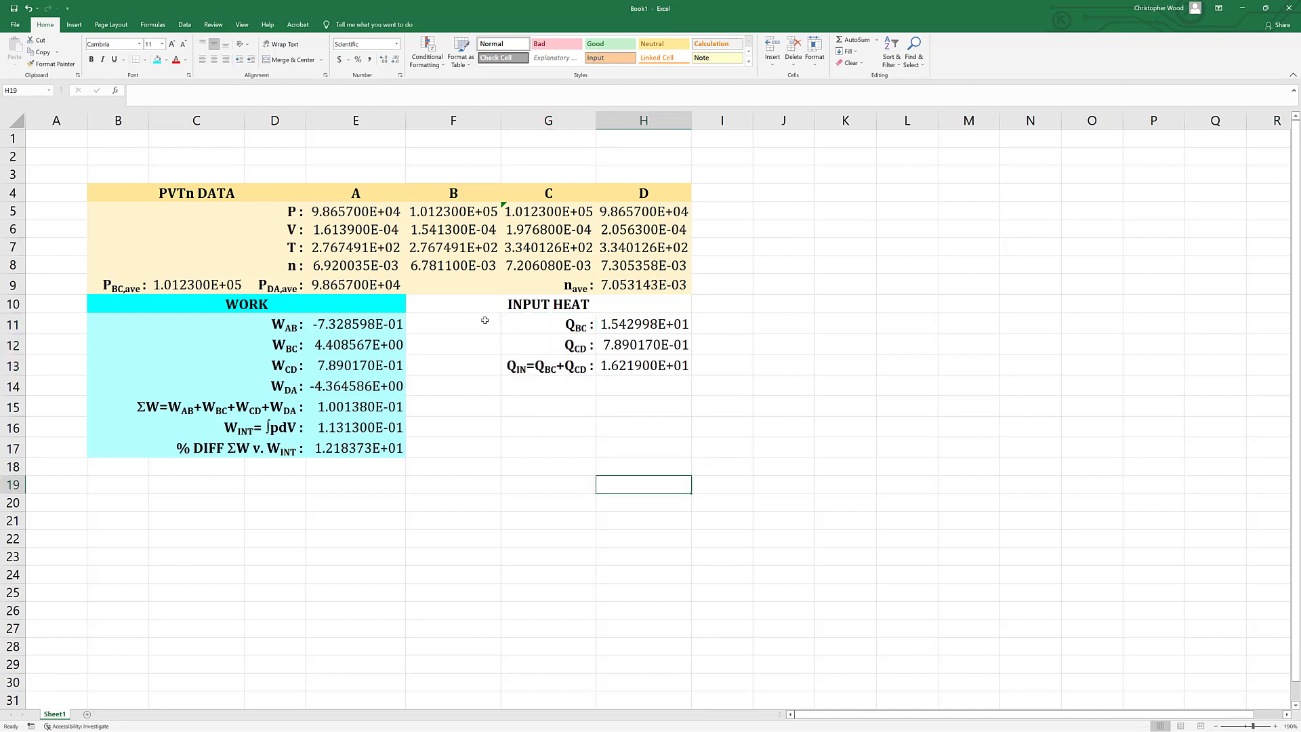
Fill the input heat section F10:H13 with a custom light pink color.
click(631, 365)
drag(568, 366, 453, 305)
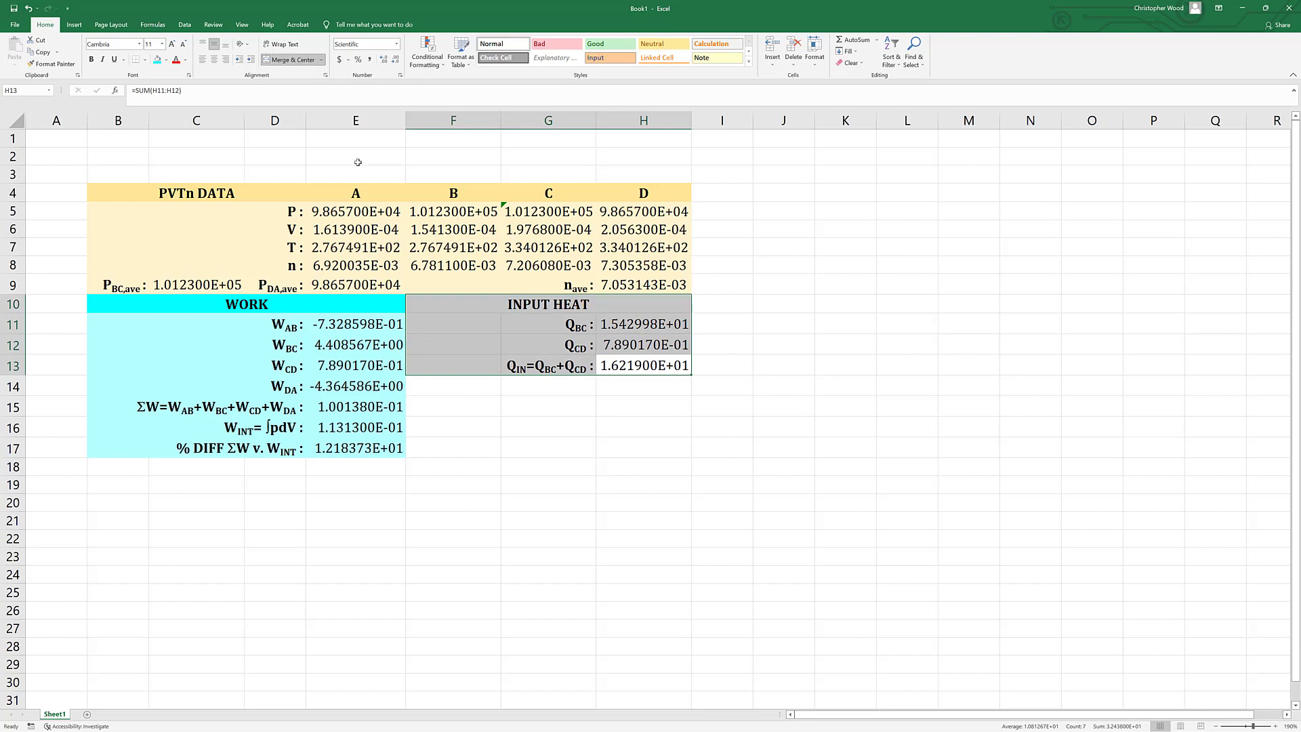
click(166, 60)
click(181, 184)
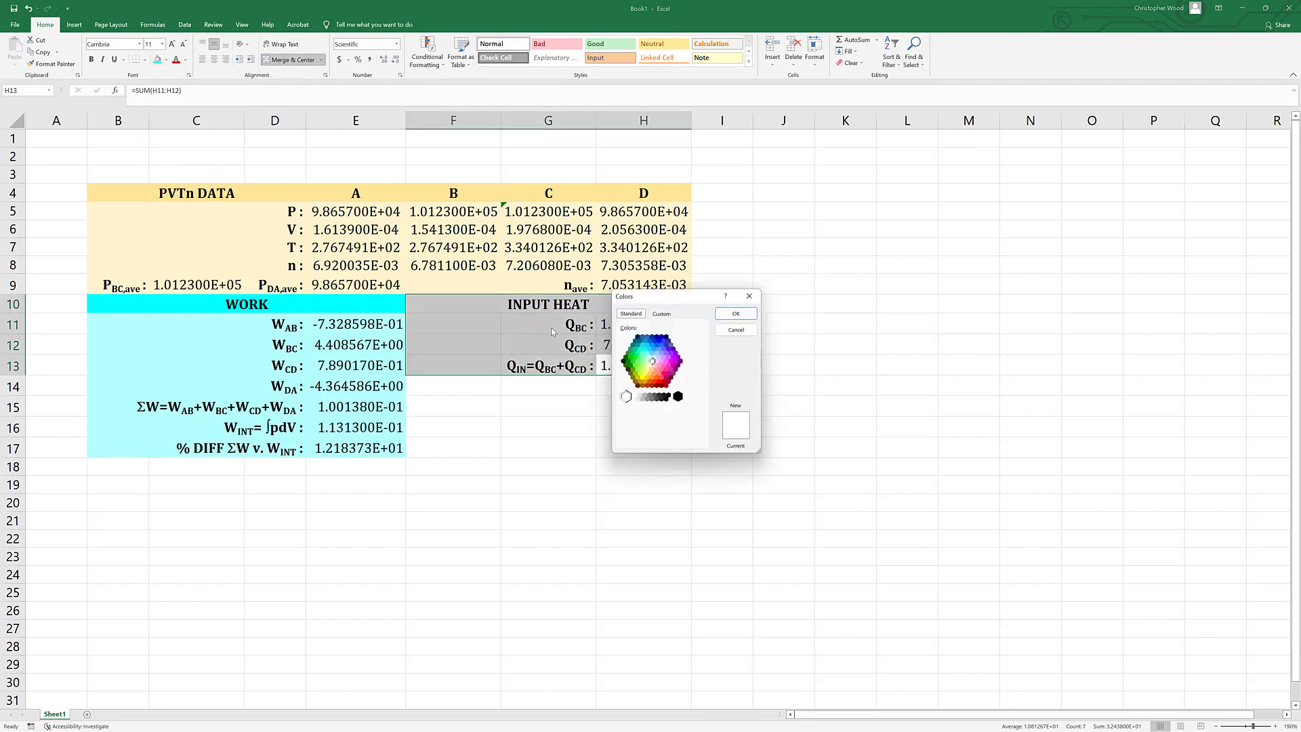
click(664, 365)
click(661, 314)
drag(704, 343, 704, 339)
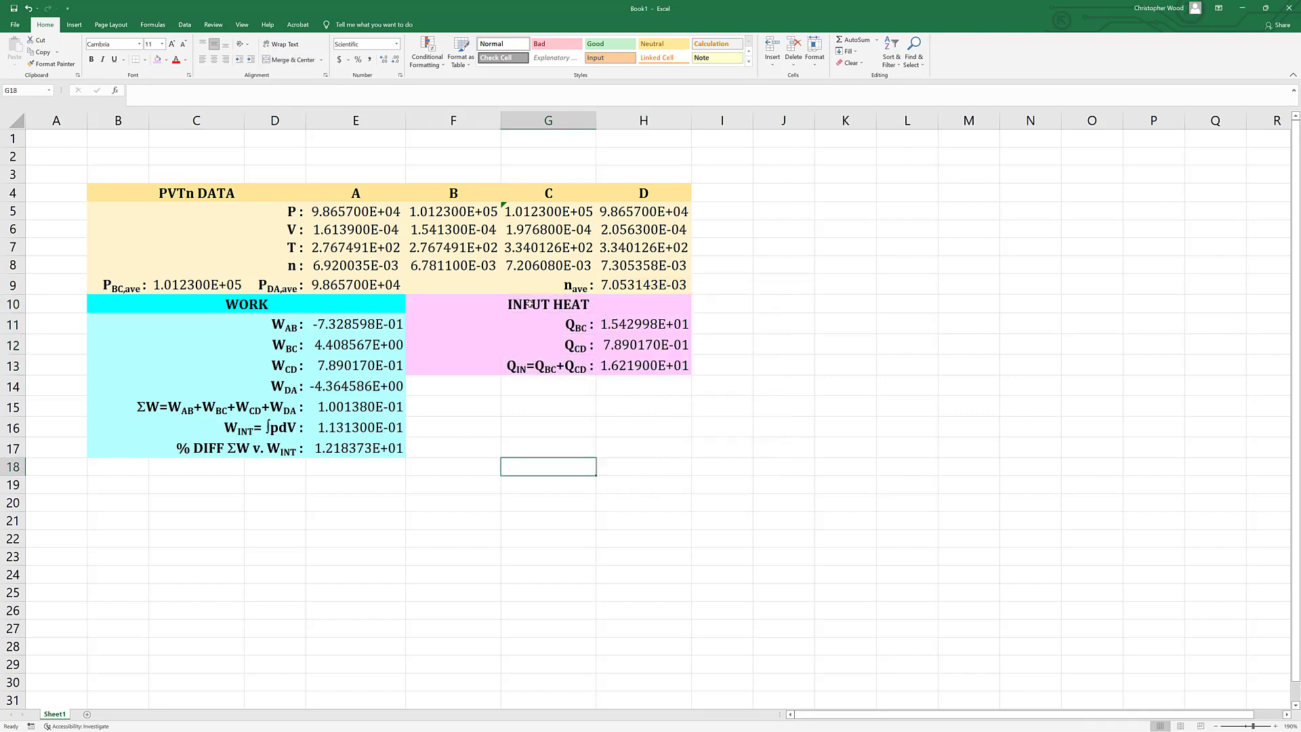
Fill the INPUT HEAT heading cell with a darker pink than the rows beneath it.
click(530, 304)
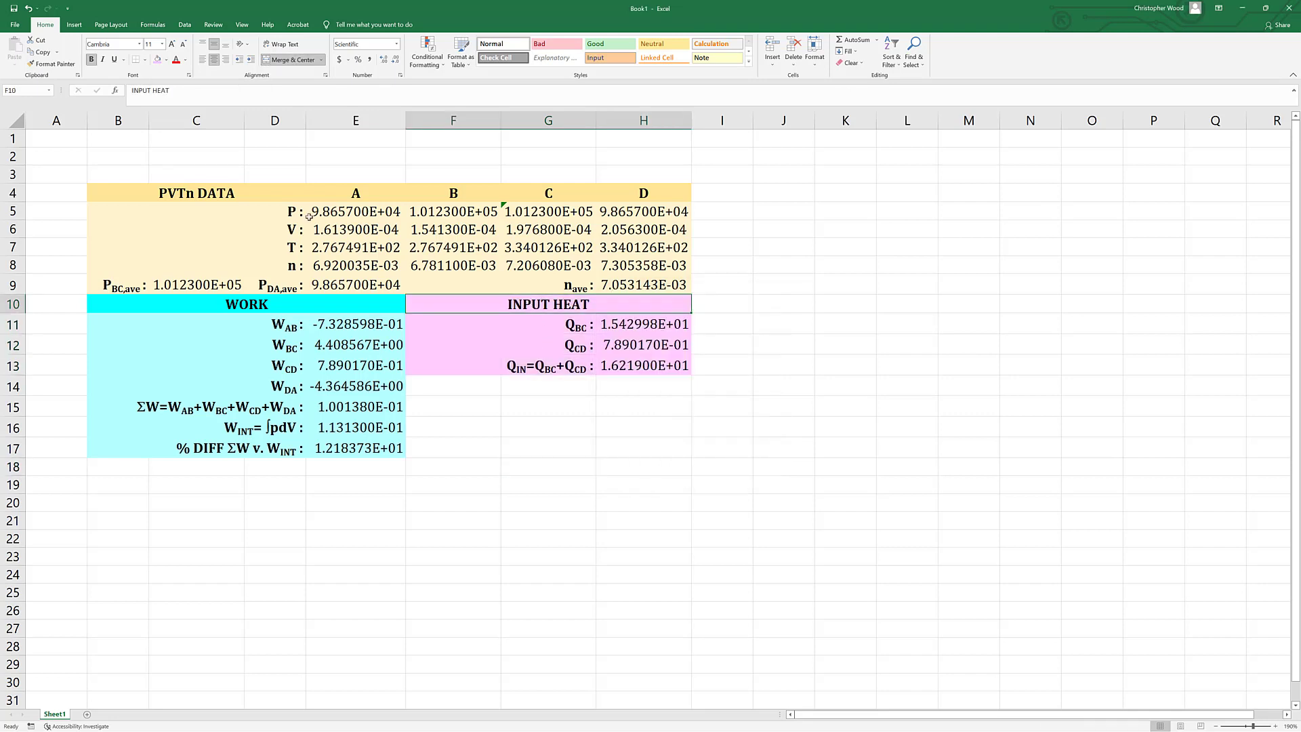
click(167, 61)
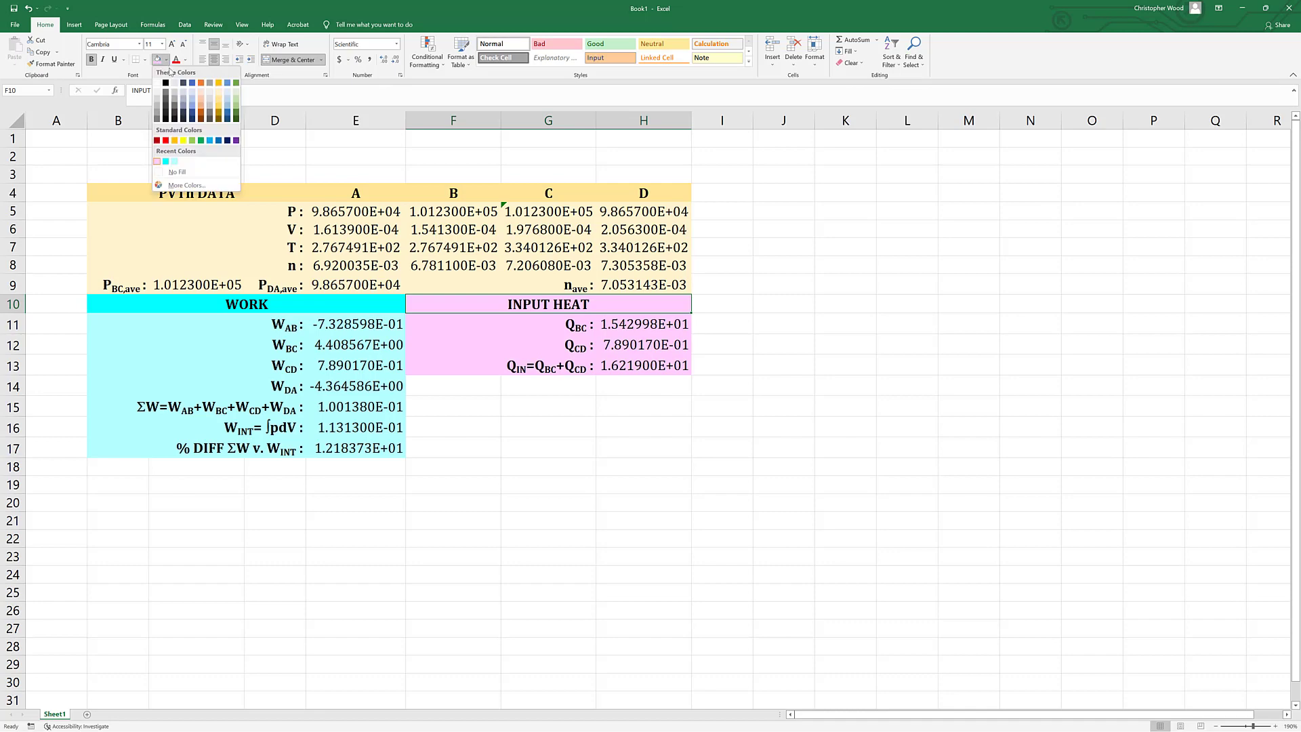
click(168, 160)
click(648, 486)
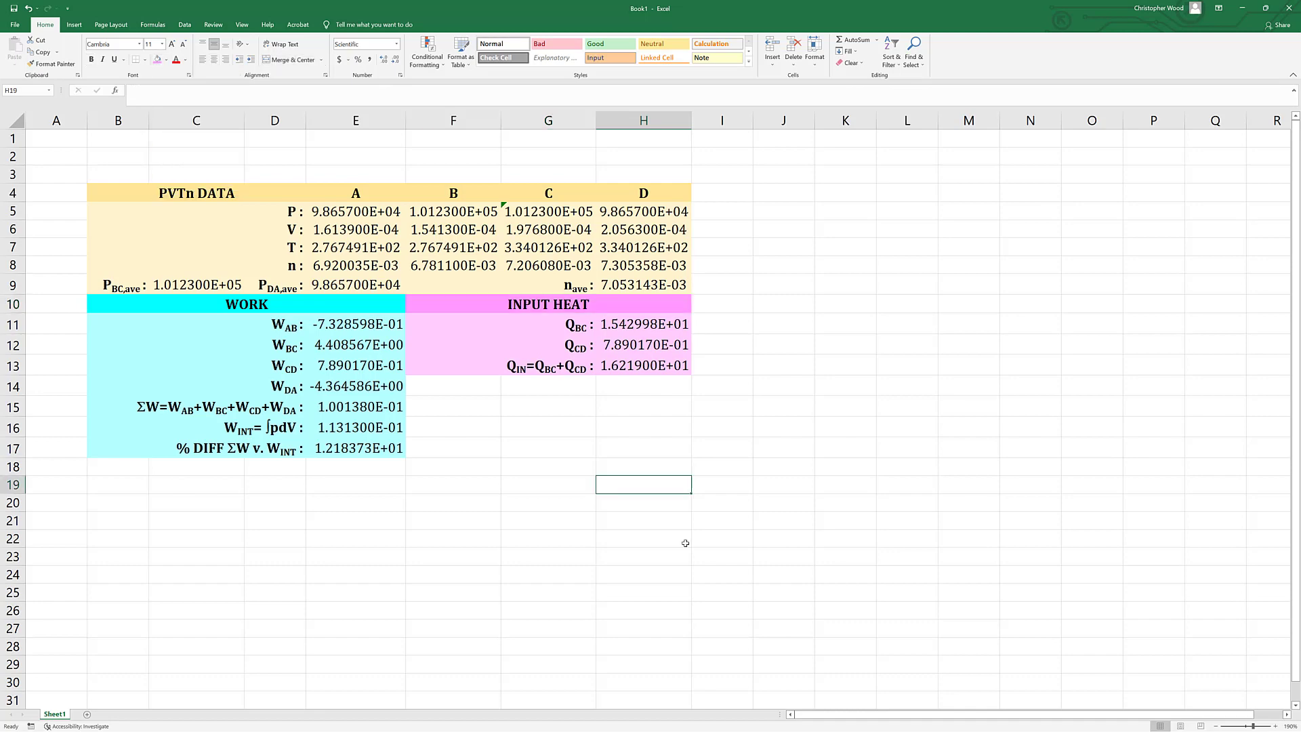
Add a bold heading "CARNOT EFFICIENCY" in row 14, merged and centered across F14:H14.
click(642, 384)
text(CA)
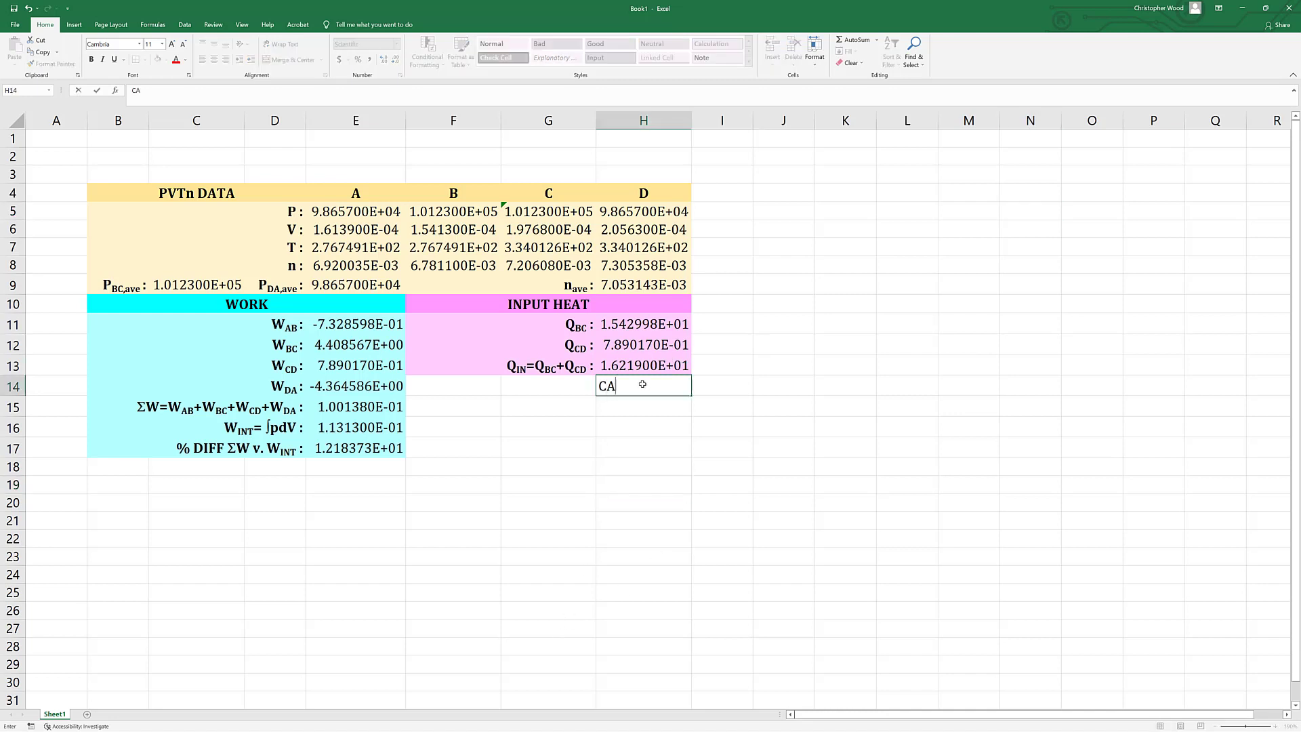
text(RNOT EFFICIENCY)
key(ctrl+Return)
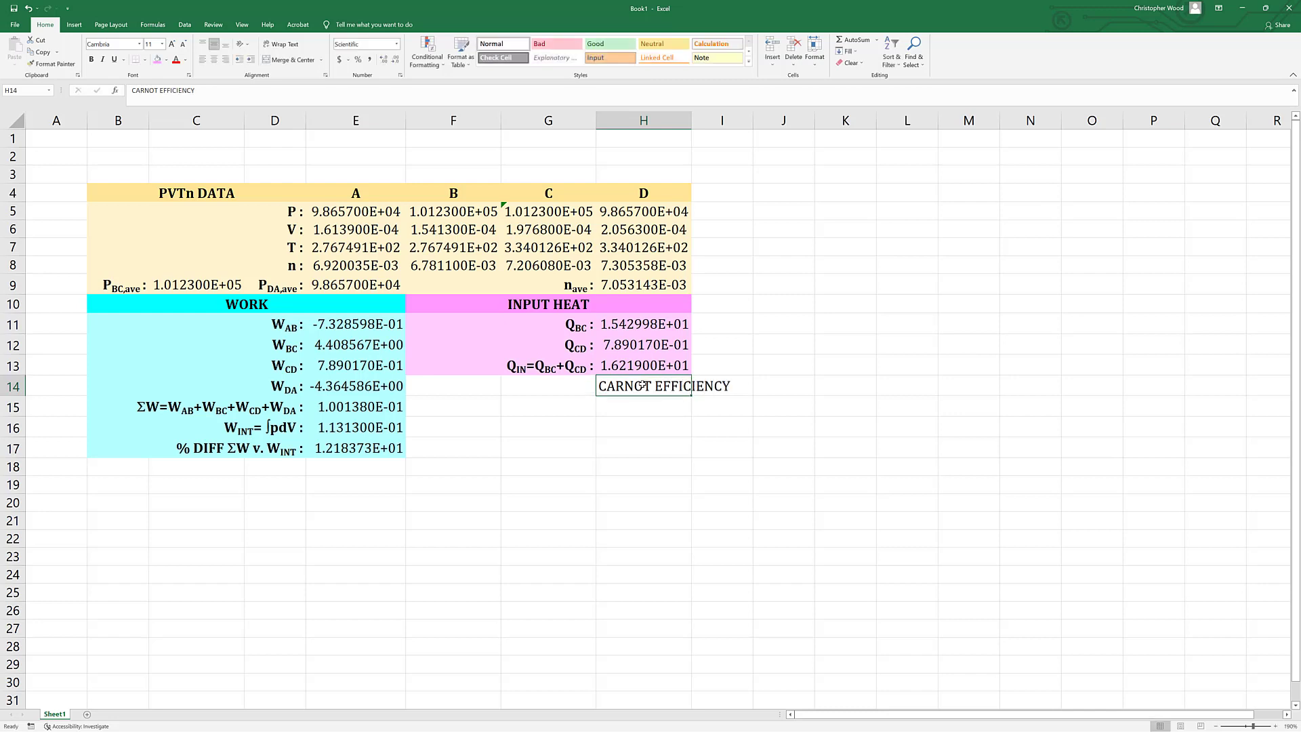
key(shift+Left)
key(shift+Left)
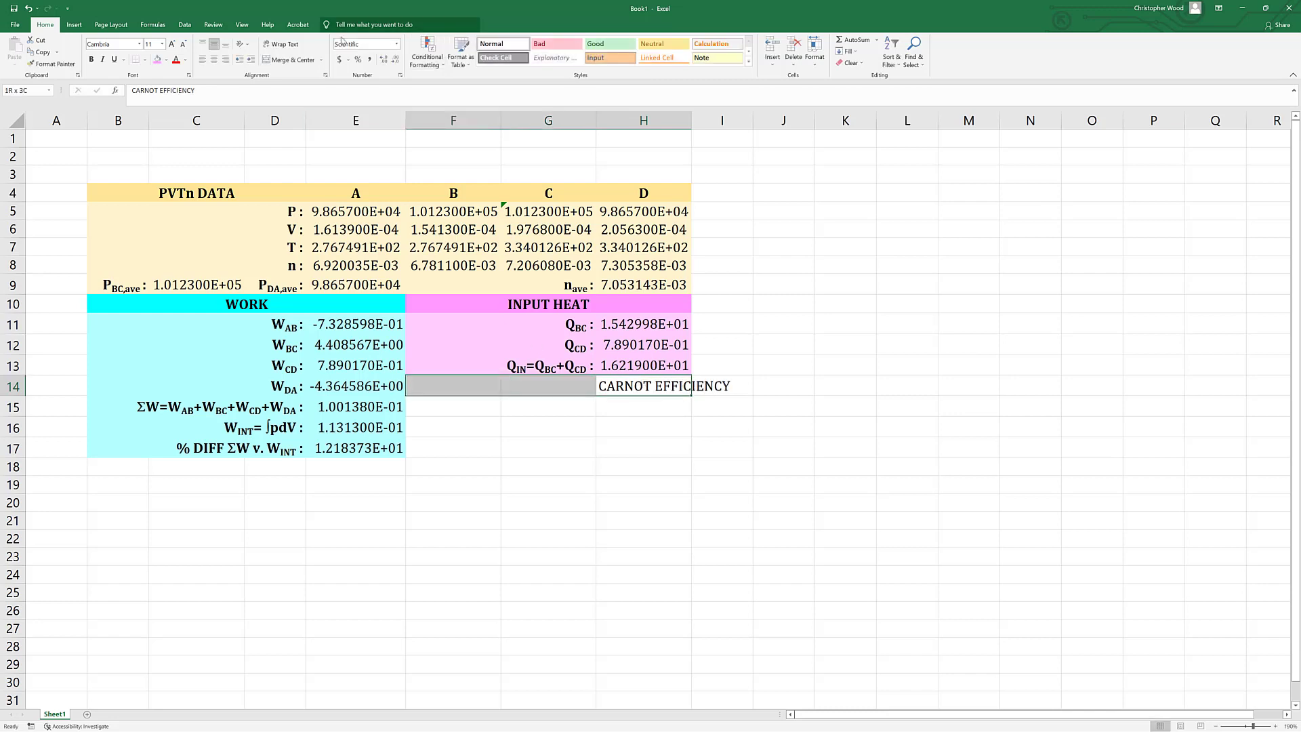
click(284, 59)
key(ctrl+b)
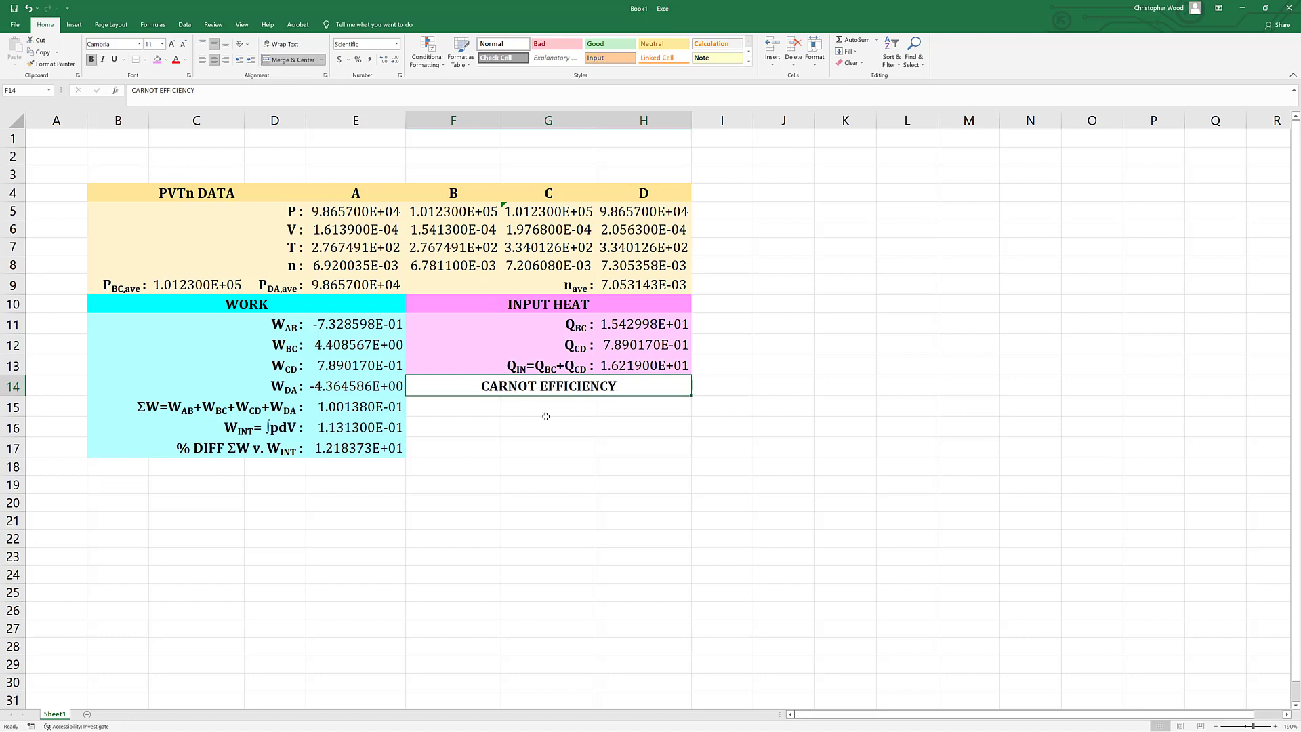
click(548, 409)
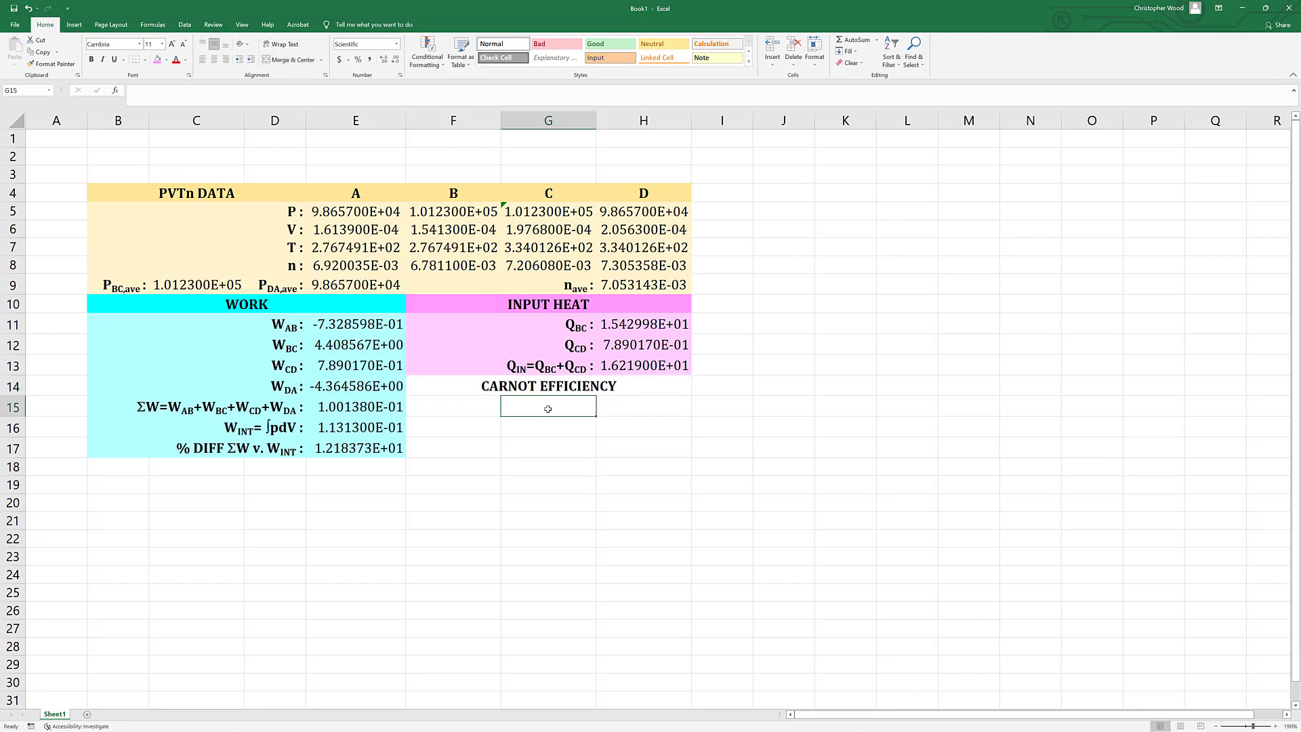
Enter the Carnot efficiency label "h=(1-TC/TH)100 :" in cell G15.
text(h)
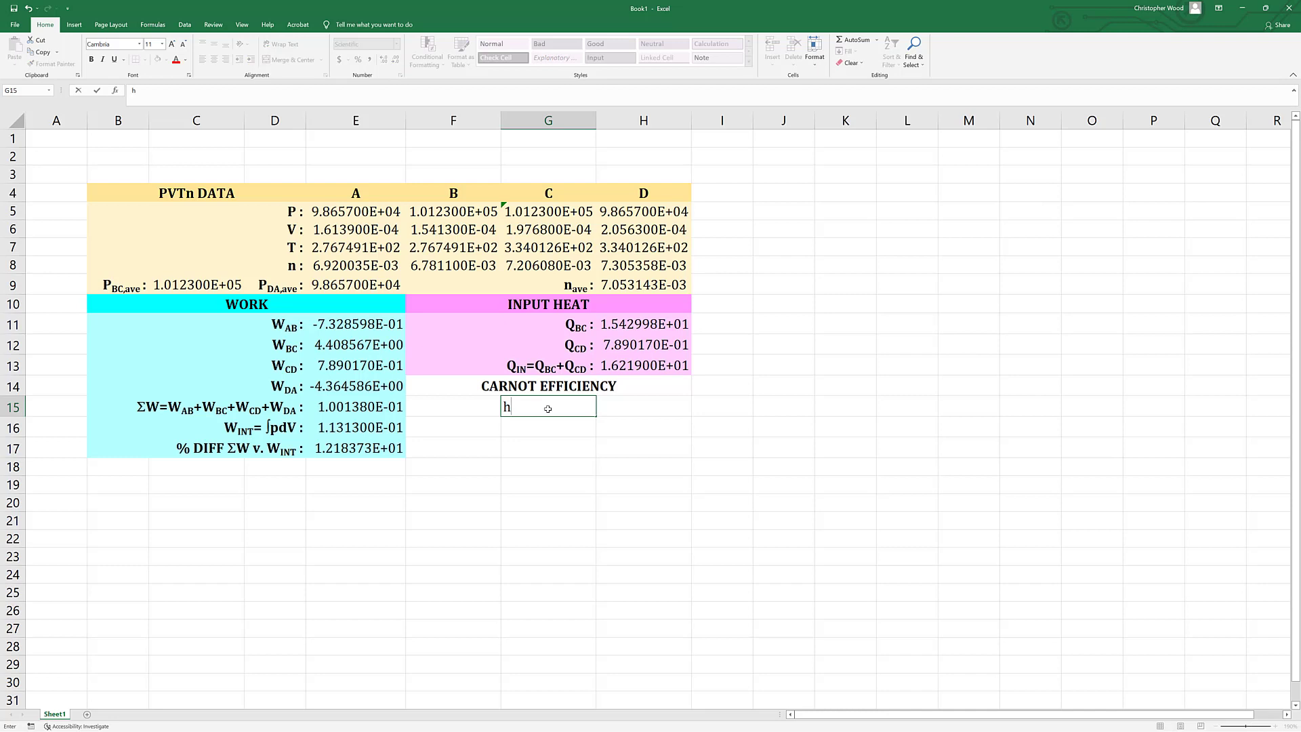
text(=)
click(549, 408)
text((1-TC/TH)100)
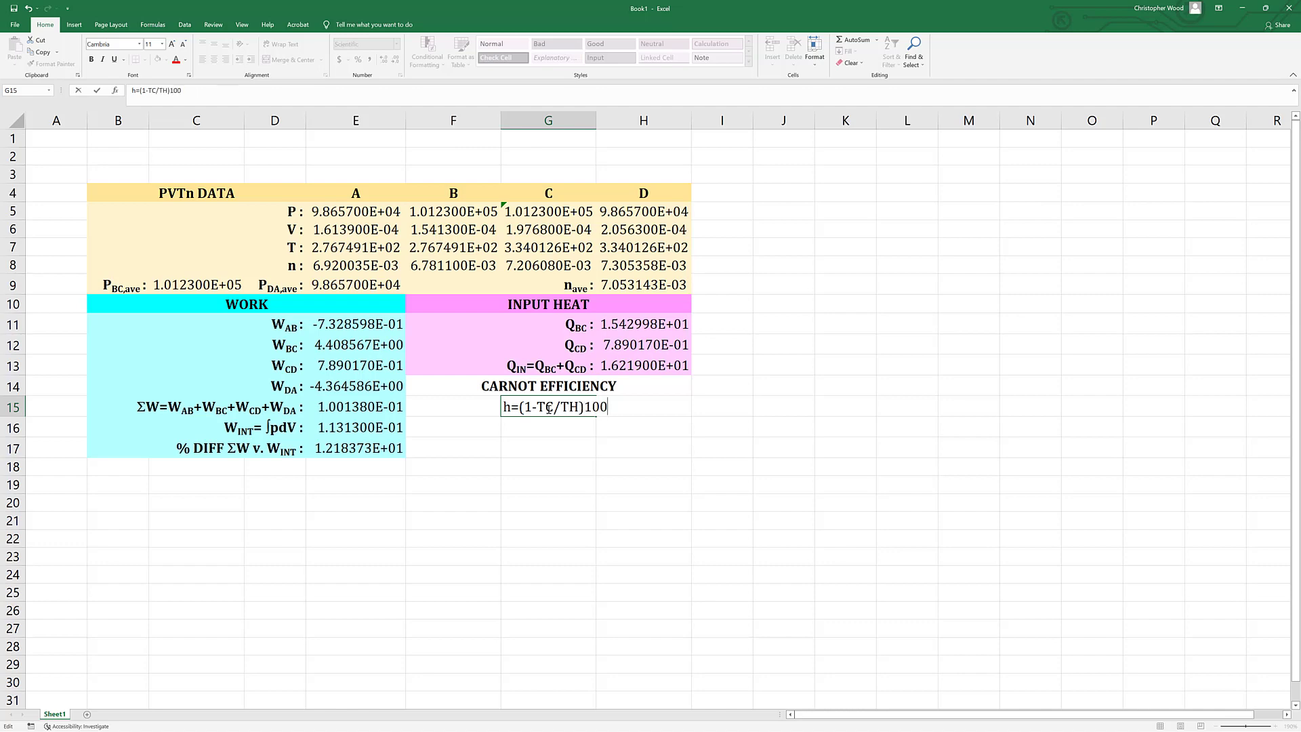
text( :)
key(Return)
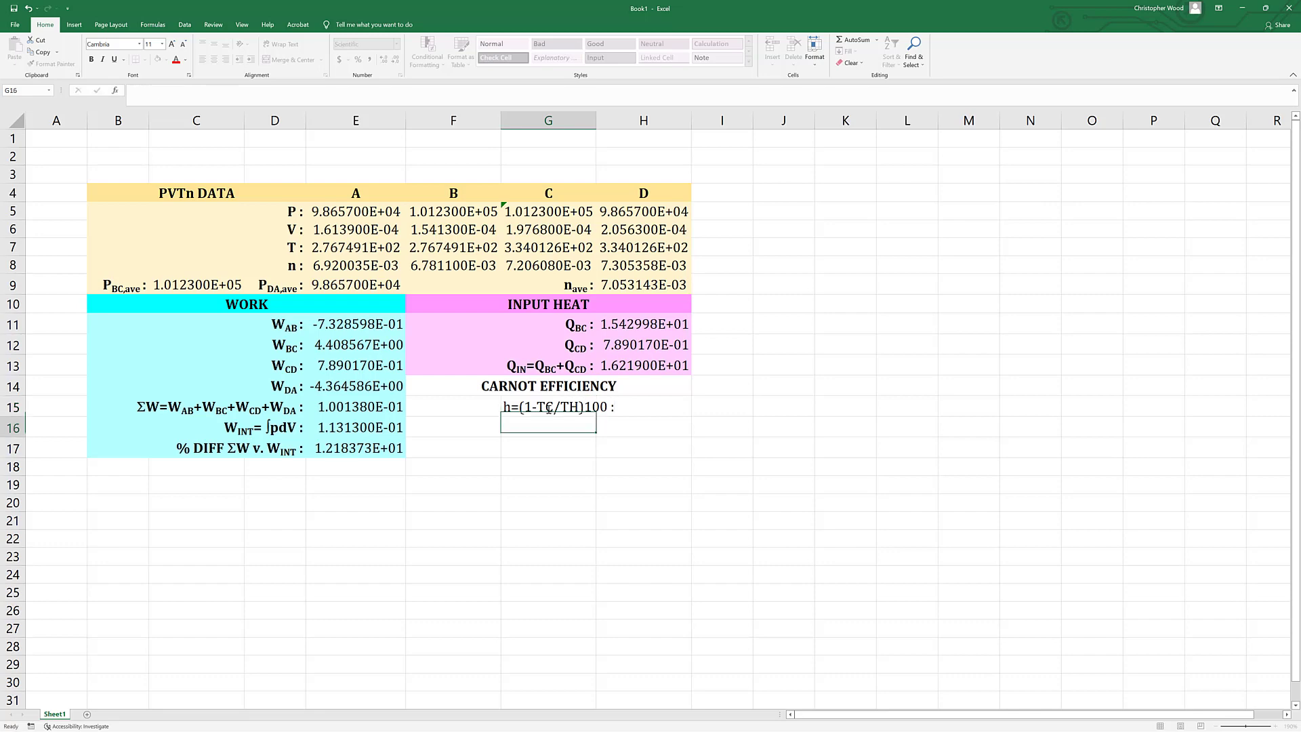
Format the h in the G15 label with the Symbol font as η, and make the C and H after each T subscript.
double_click(549, 408)
drag(512, 408, 502, 408)
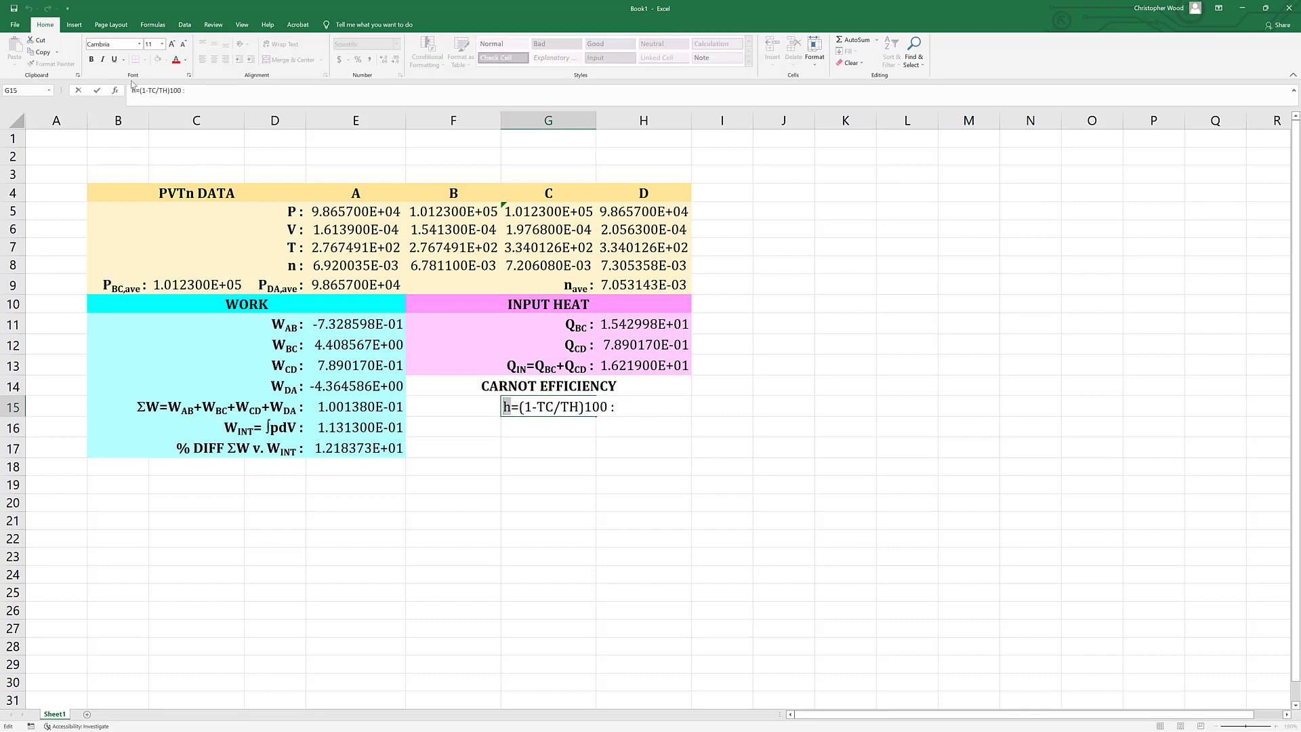
click(118, 46)
text(Symbol)
key(Return)
click(548, 406)
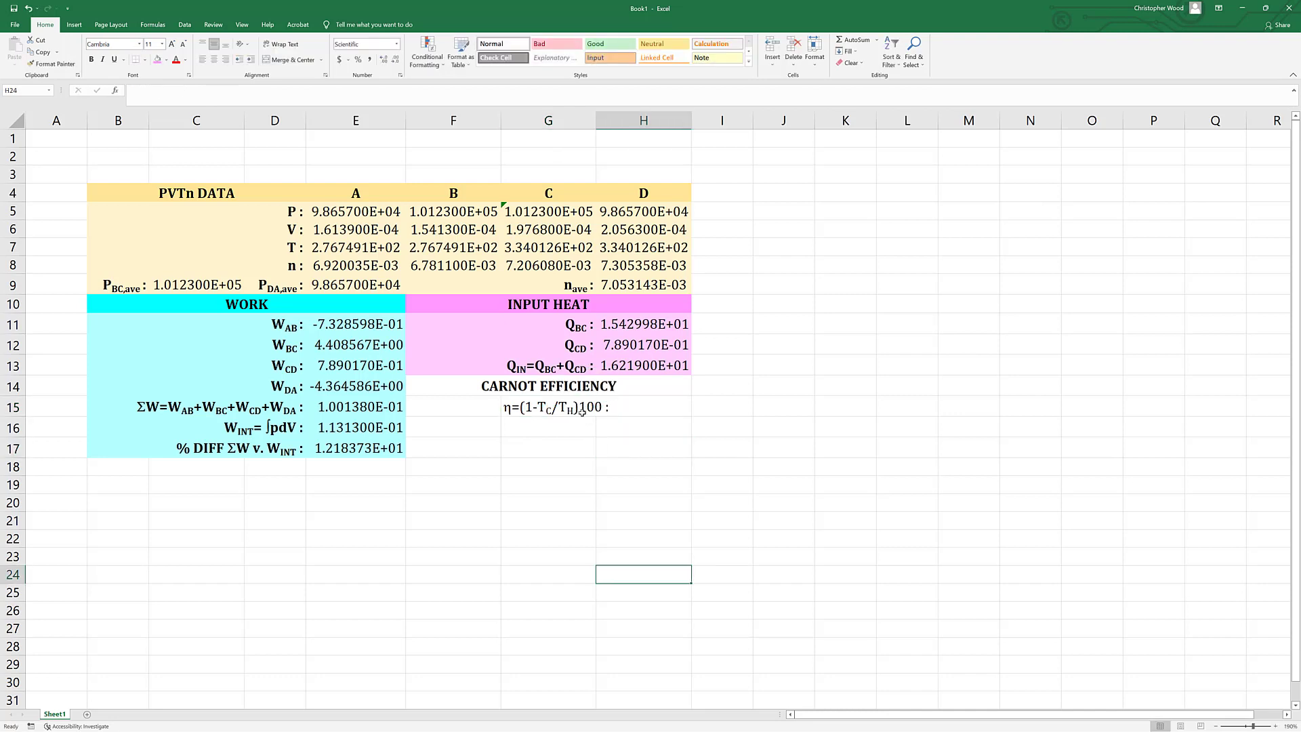
Insert the Symbol font's multiplication dot, character code 215, before 100 in the G15 label without any space around it.
double_click(581, 411)
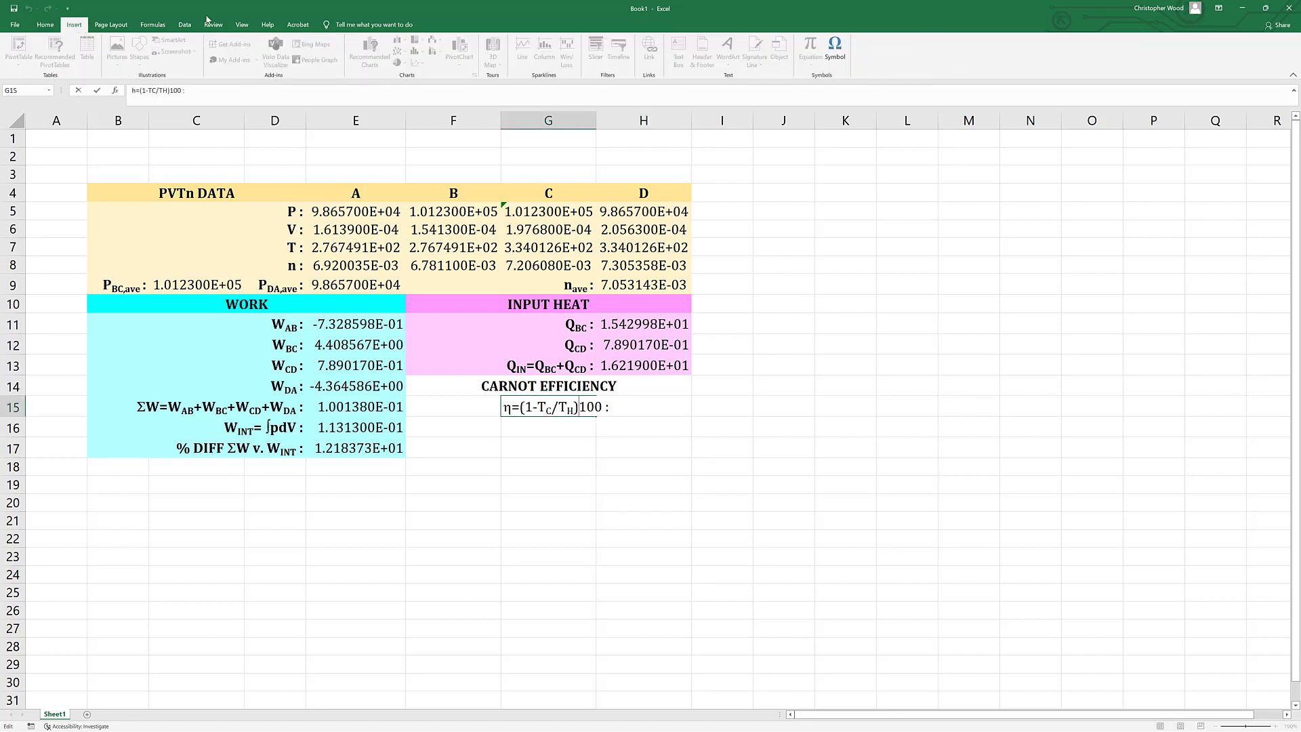
click(835, 49)
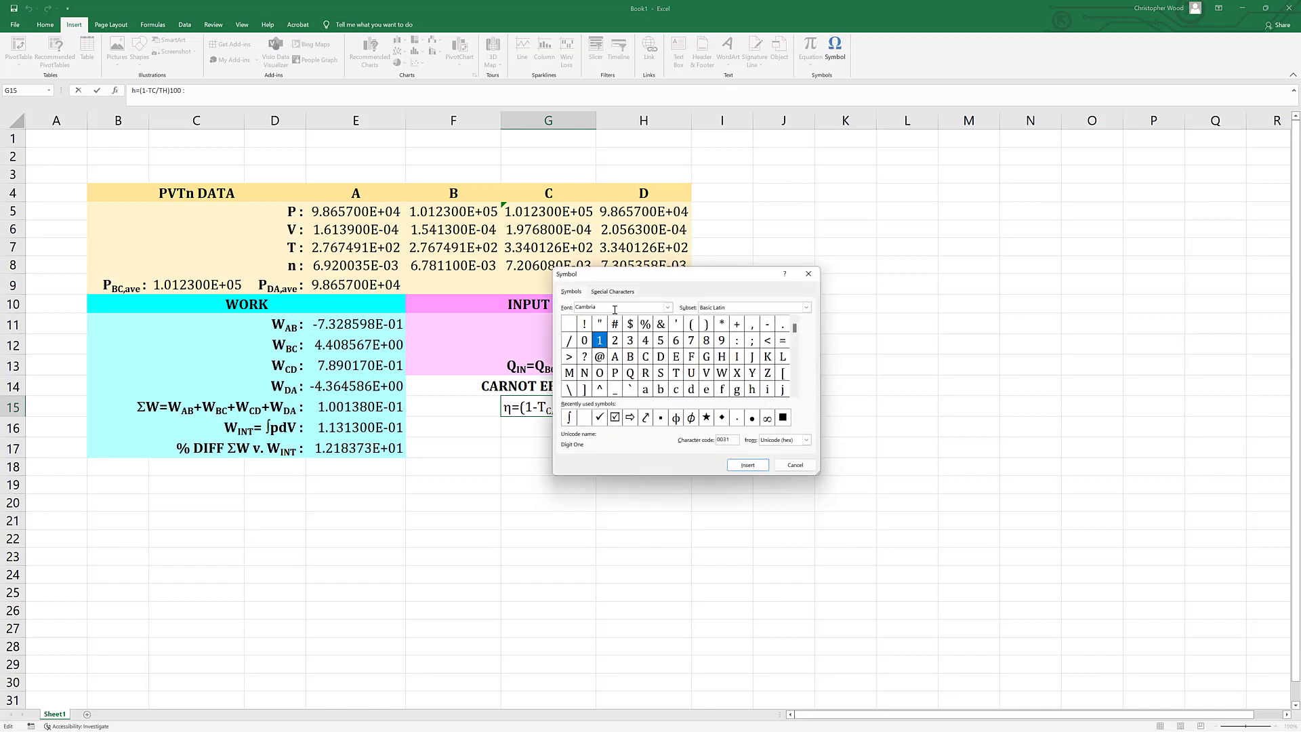
double_click(578, 306)
text(Symbol)
key(Return)
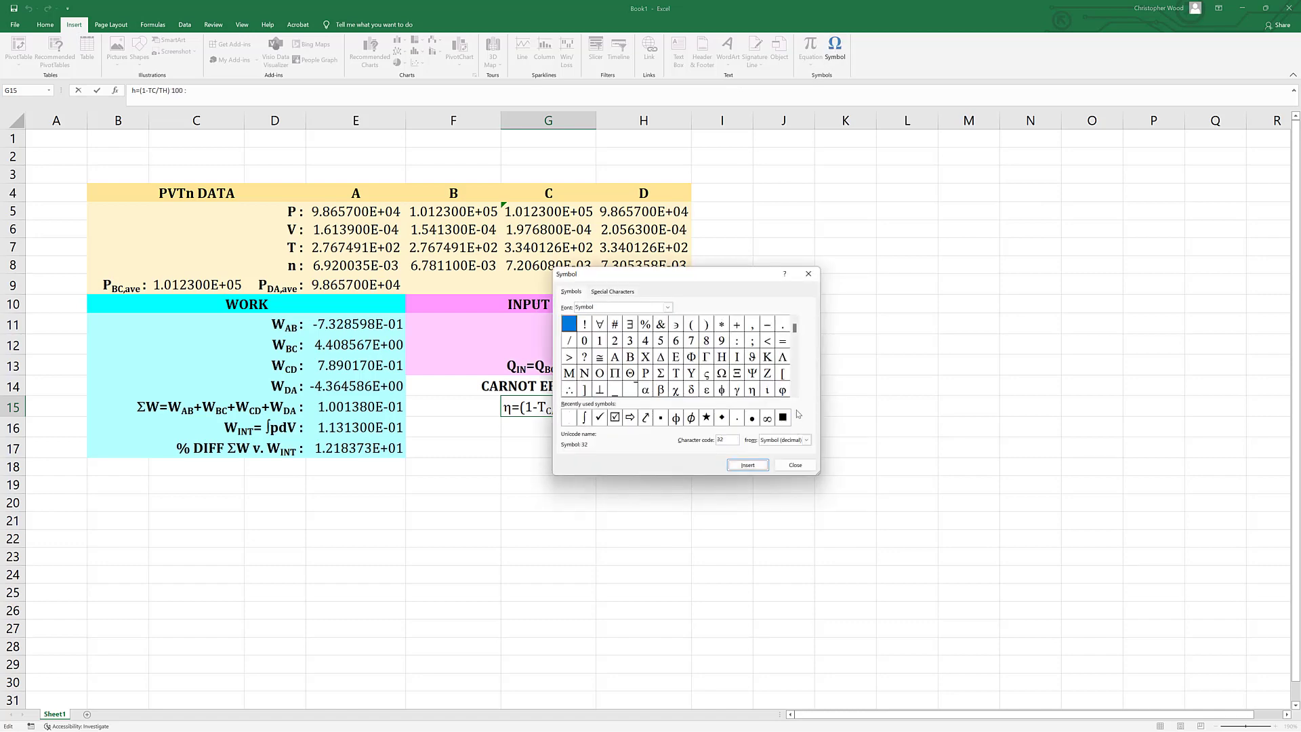
drag(796, 330, 797, 384)
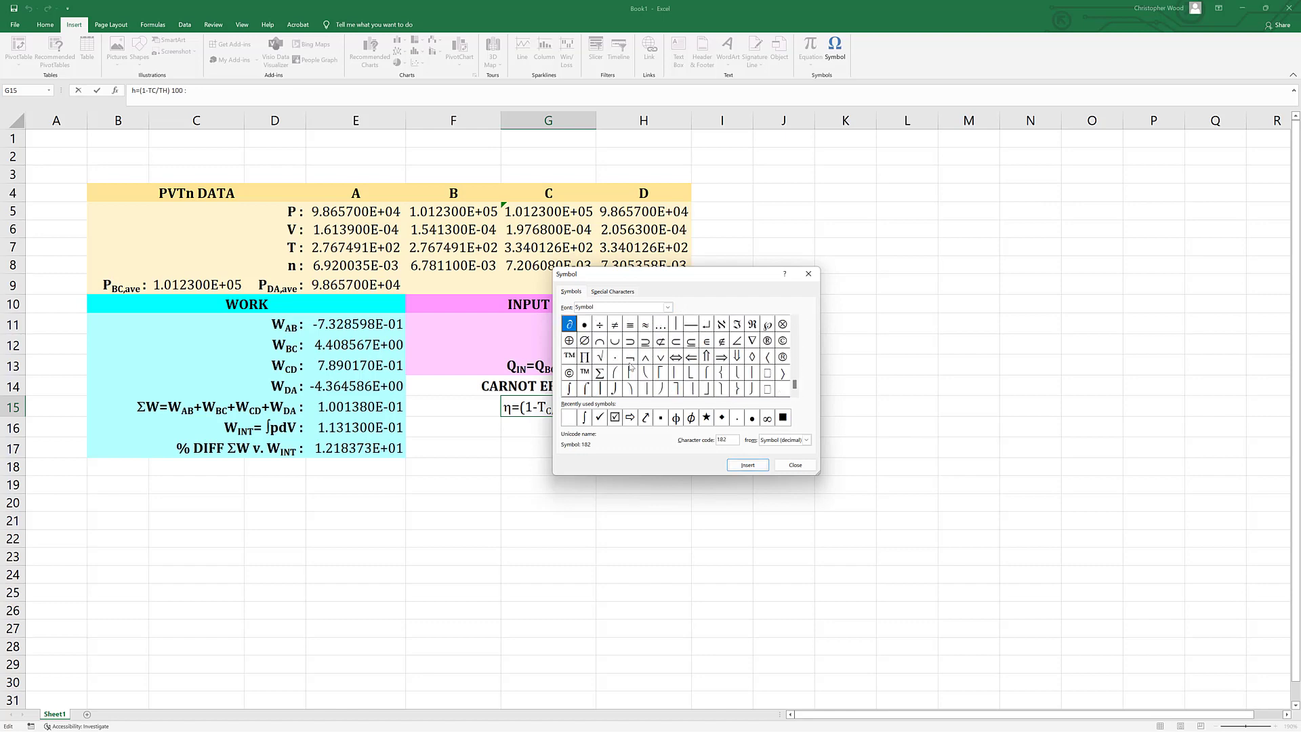
click(615, 356)
click(748, 465)
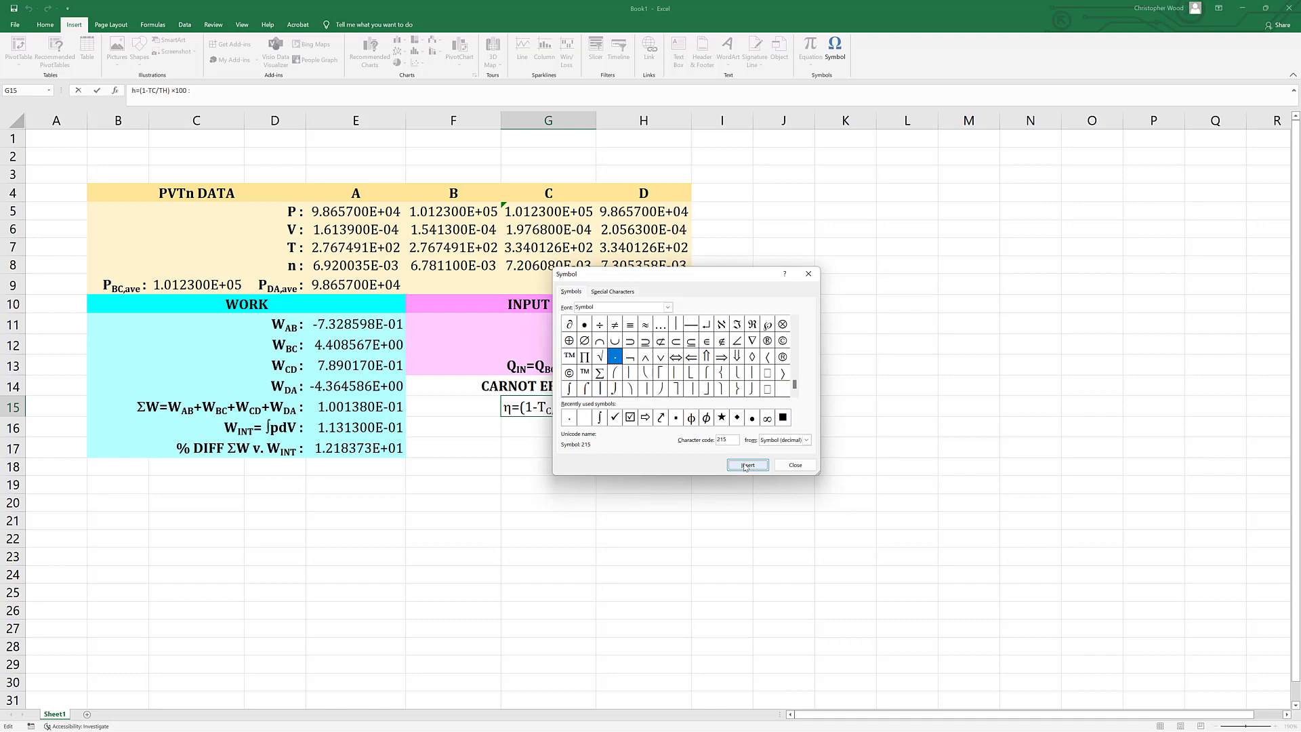
click(795, 464)
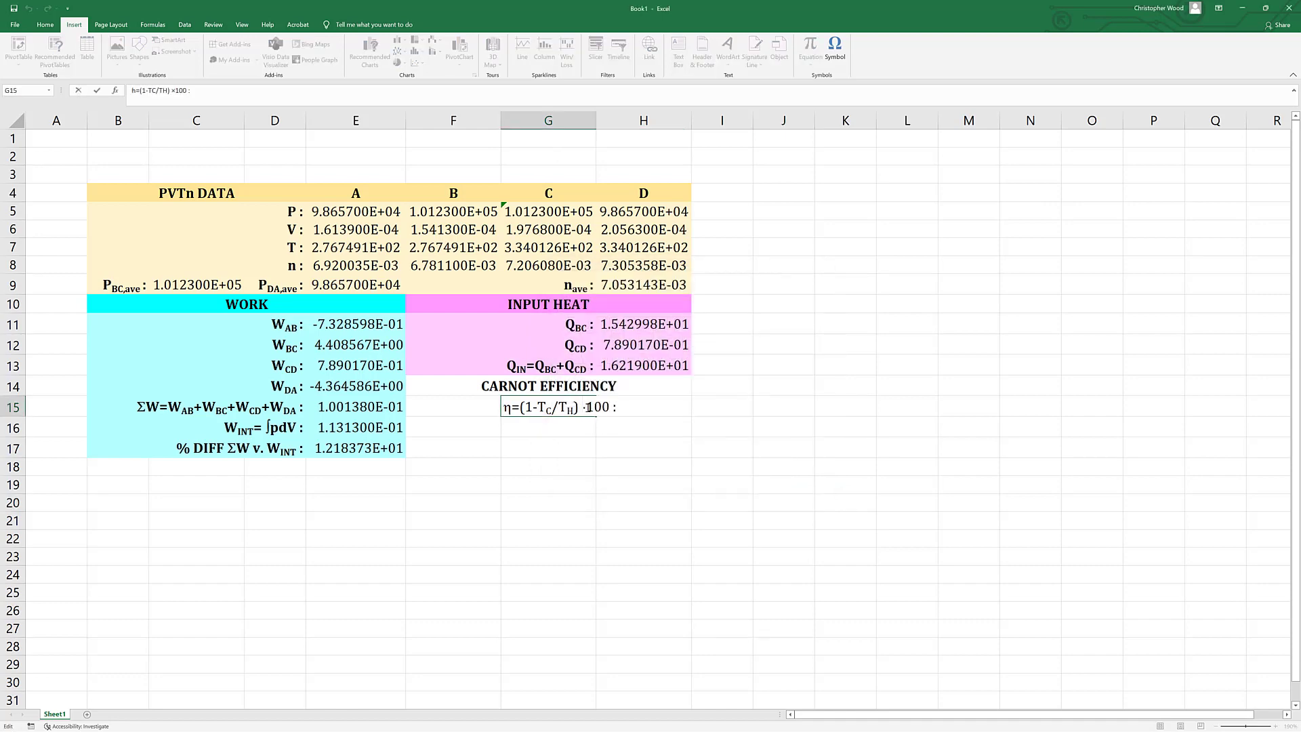
key(BackSpace)
key(ctrl+Return)
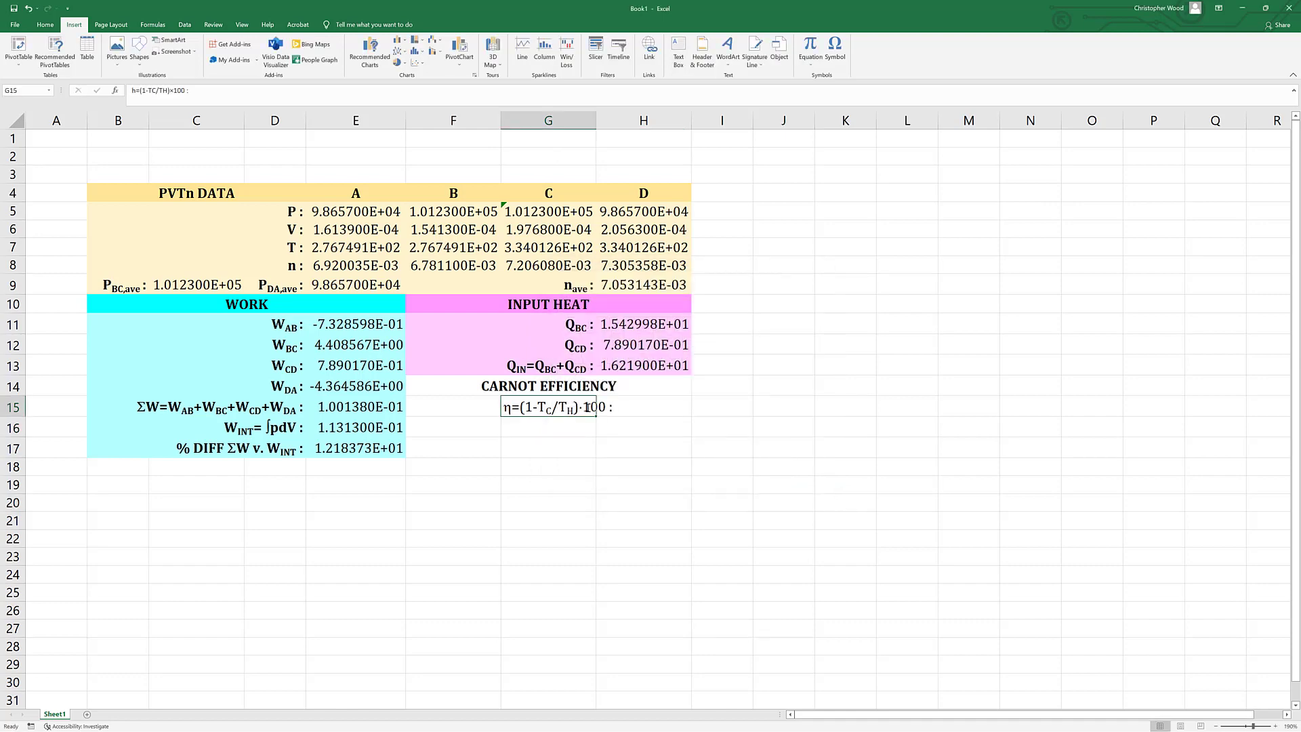
Right-align the Carnot efficiency label in G15 and make it bold.
click(45, 25)
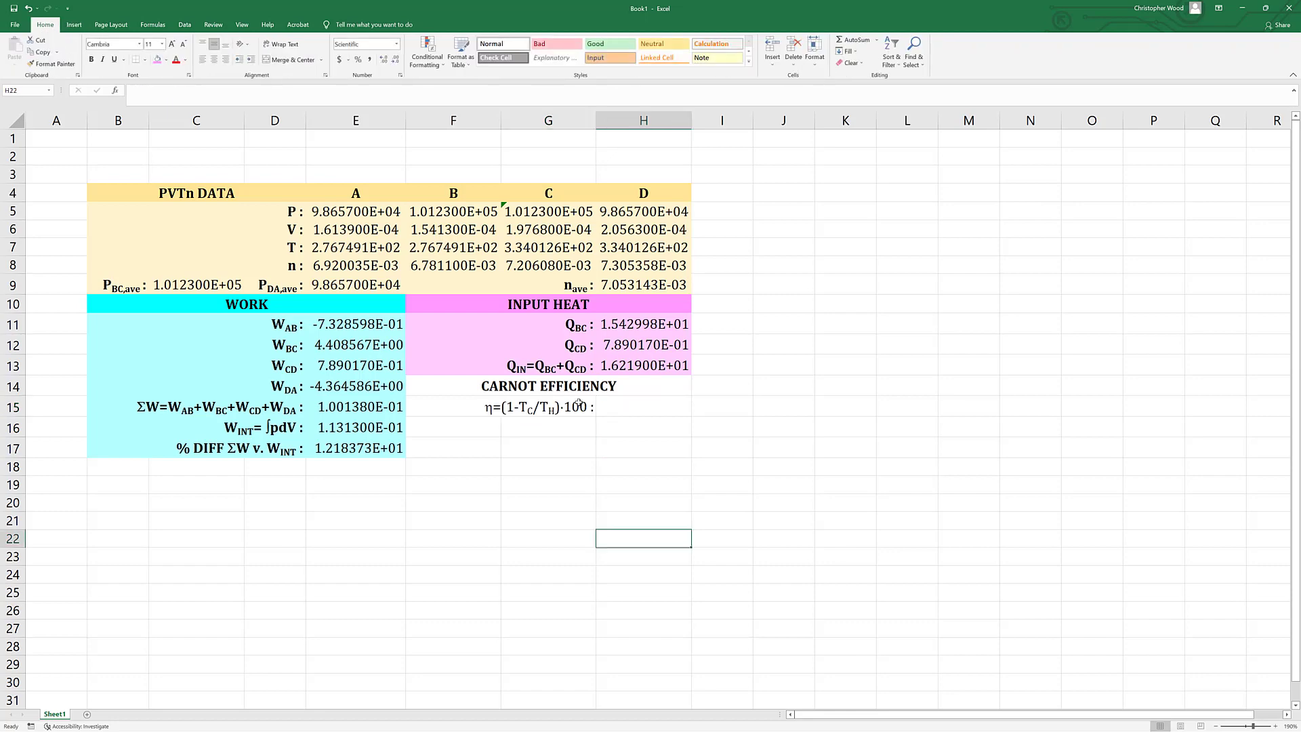
key(Return)
key(ctrl+b)
click(578, 484)
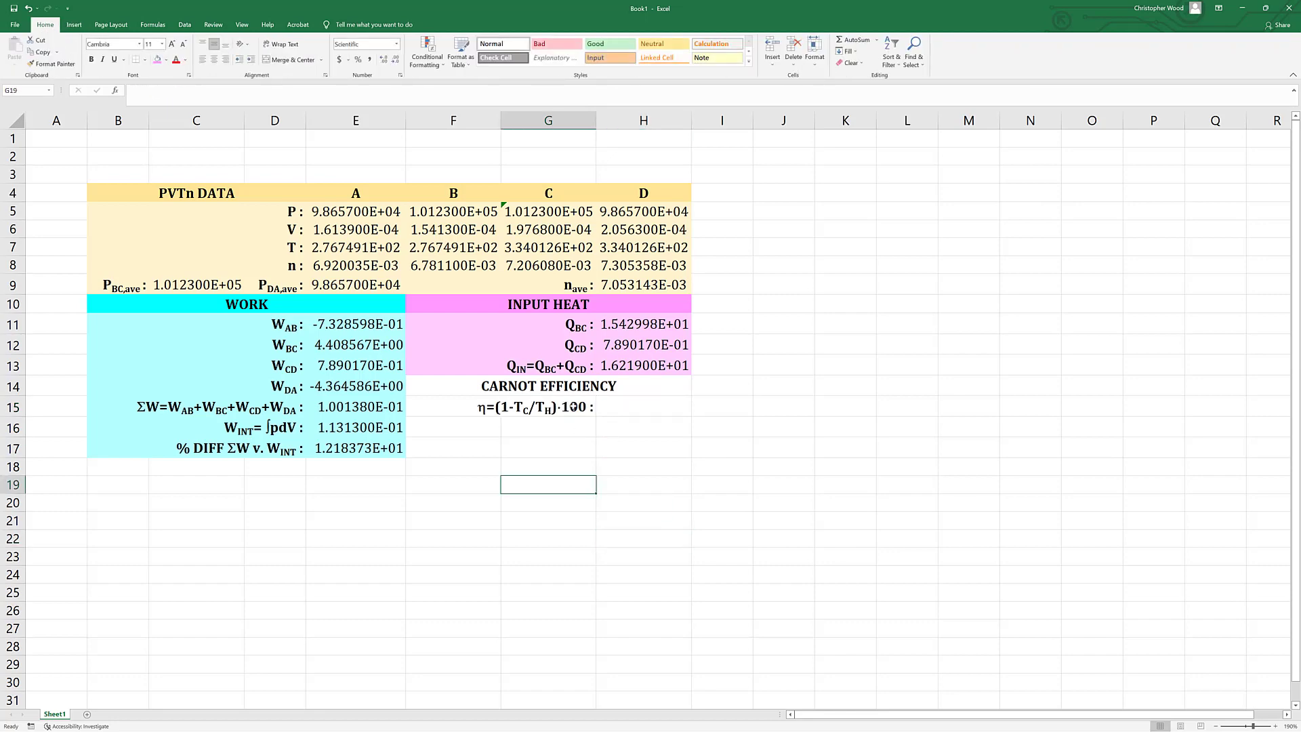
Merge F15:G15 for the Carnot efficiency label and right-align it.
click(573, 407)
drag(573, 407, 440, 407)
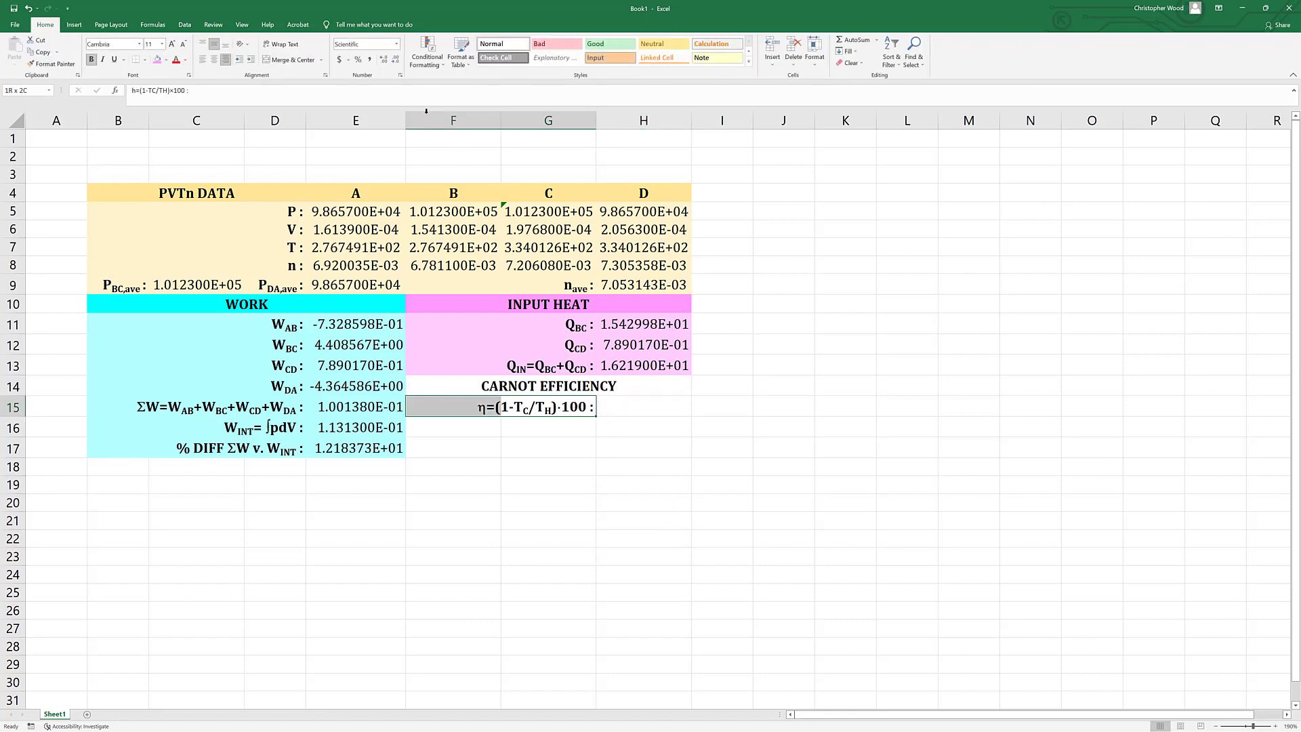
click(302, 61)
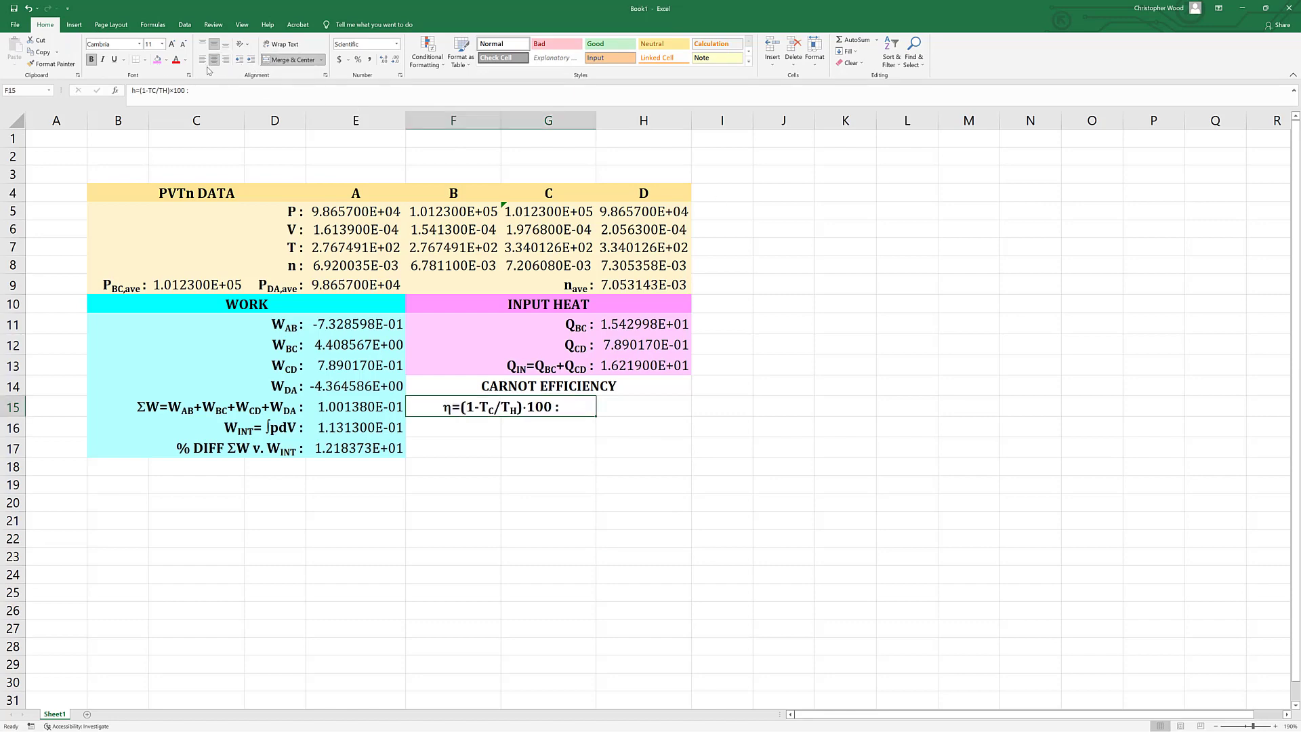
click(227, 60)
Calculate the Carnot efficiency in H15 with the formula =(1-E7/G7)*100.
click(614, 413)
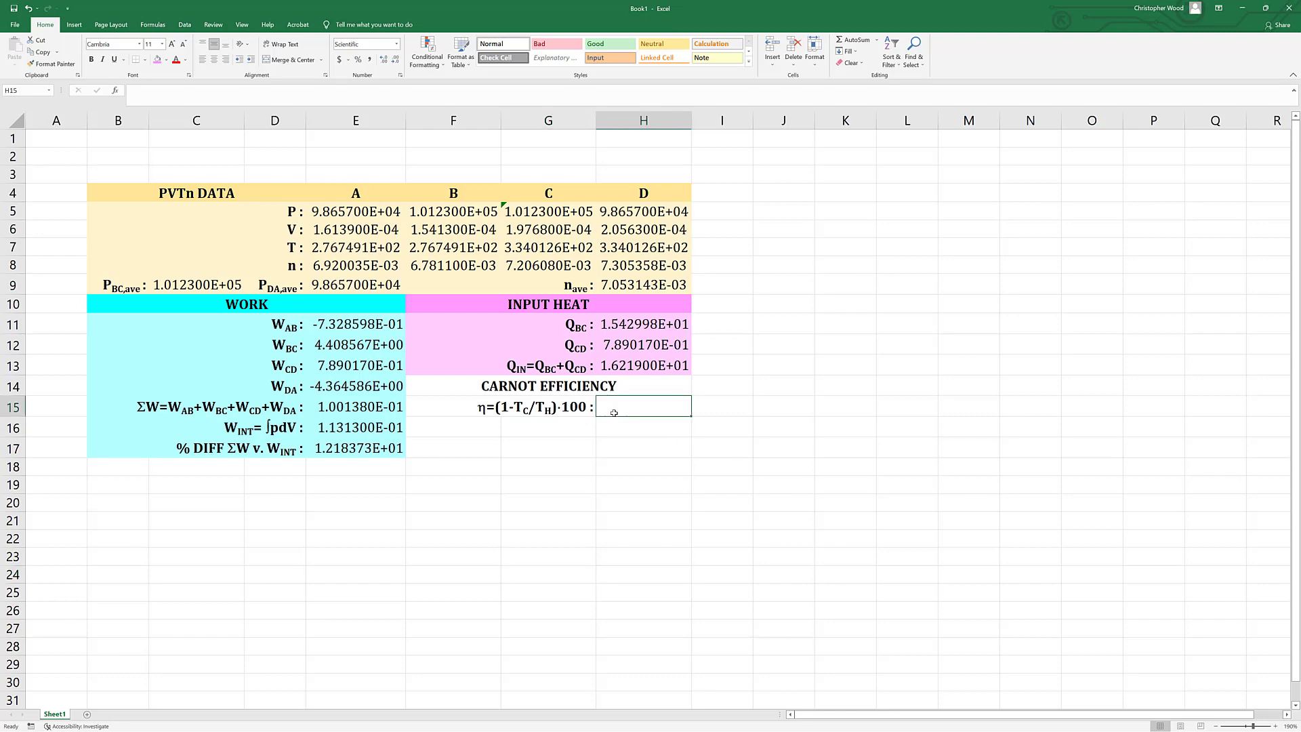
text(=)
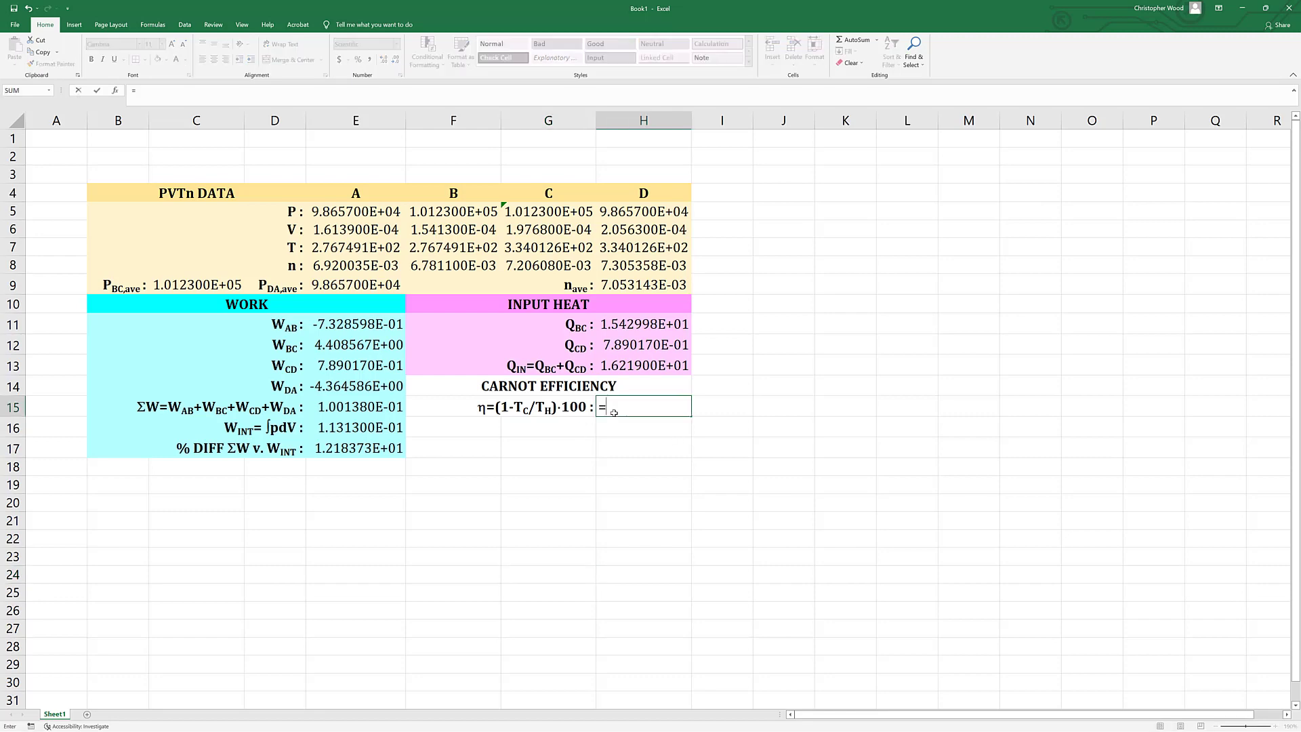
text((1)
text(-)
click(333, 249)
text(/)
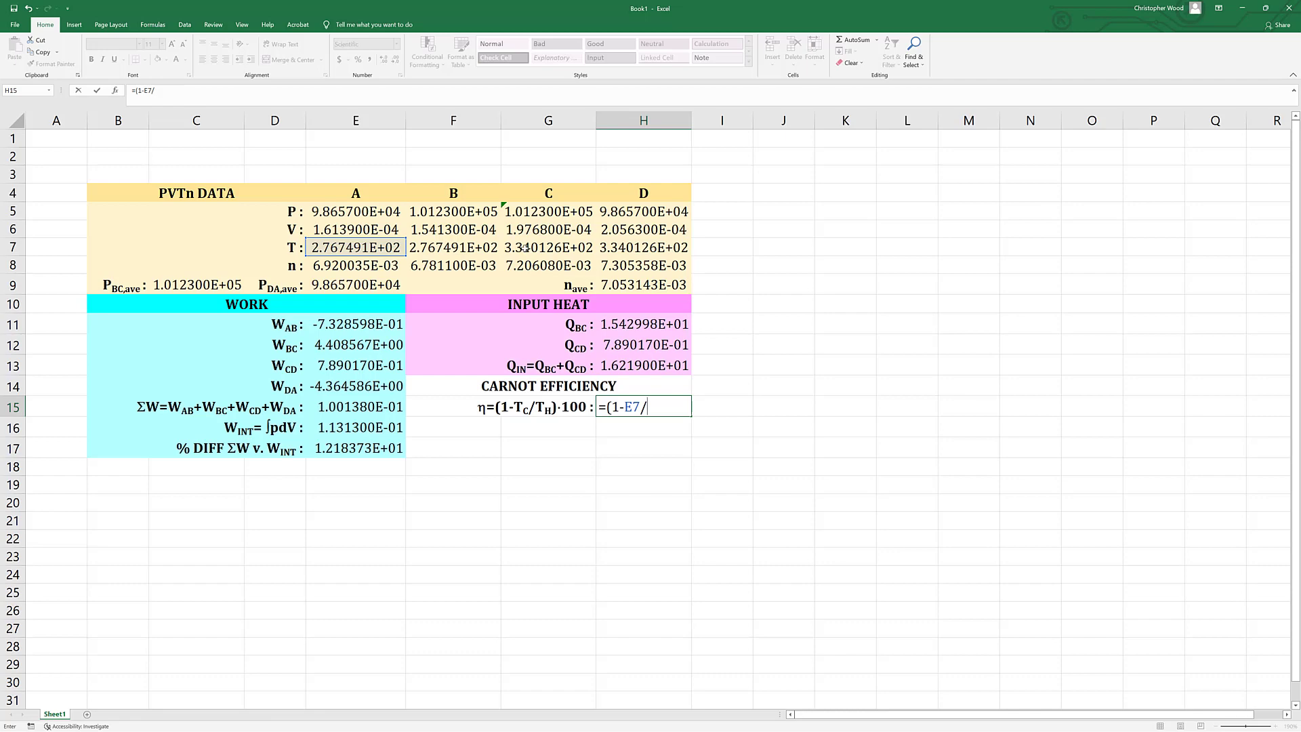
click(526, 248)
text()*)
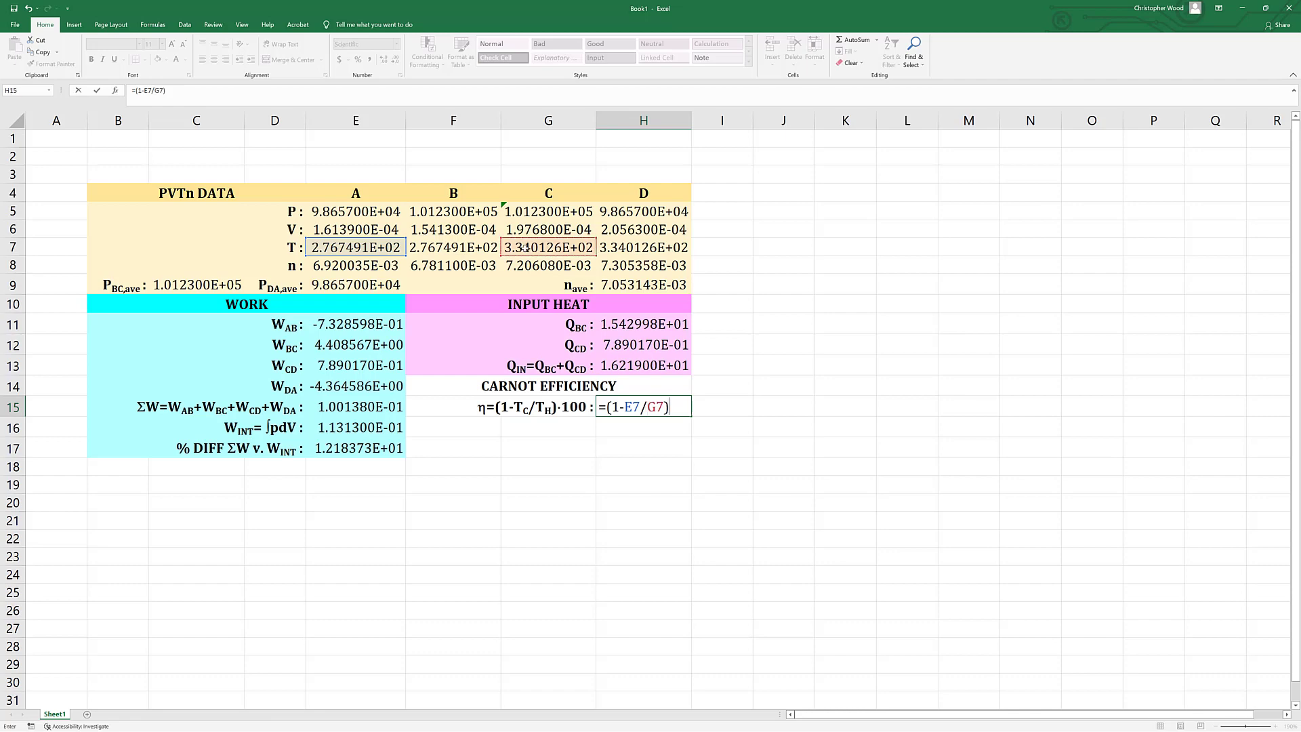
text(100)
key(Return)
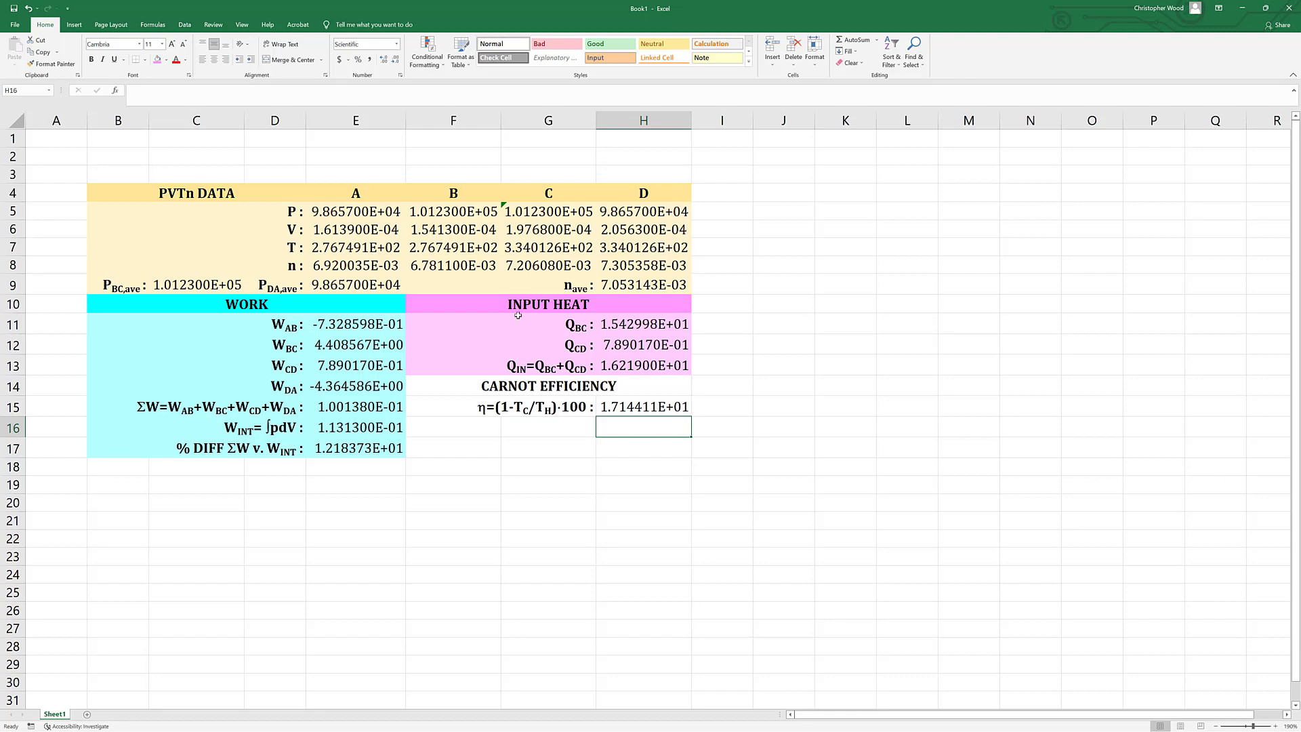
Fill the Carnot efficiency section F14:H15 with the custom light green #A3FFCD, based on the standard green.
click(445, 386)
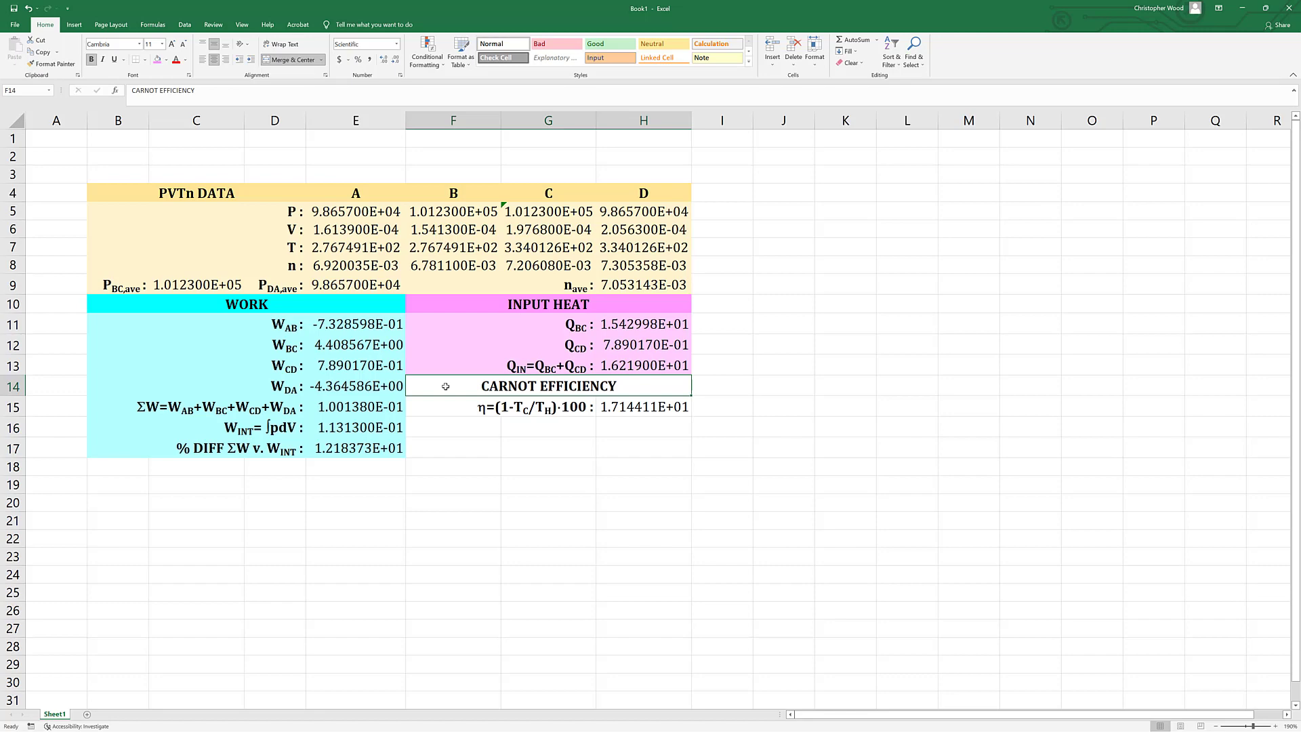
key(shift+Down)
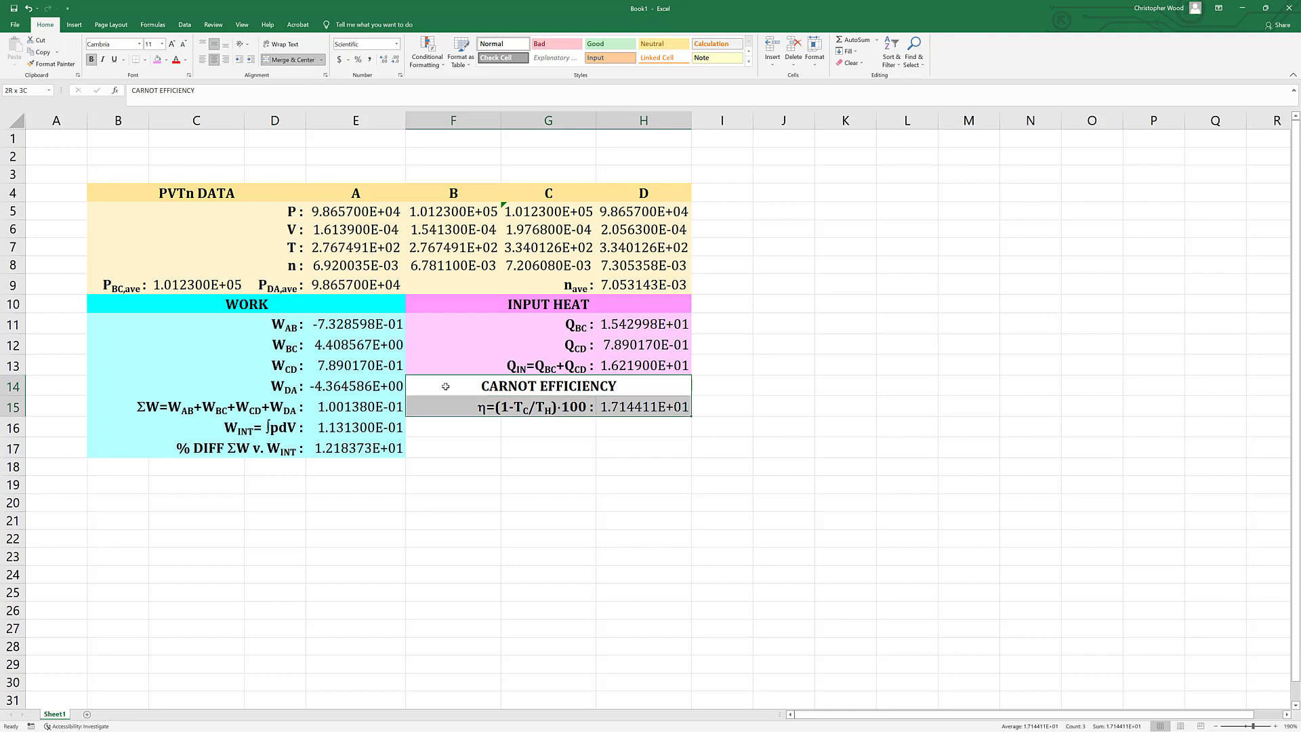
click(166, 60)
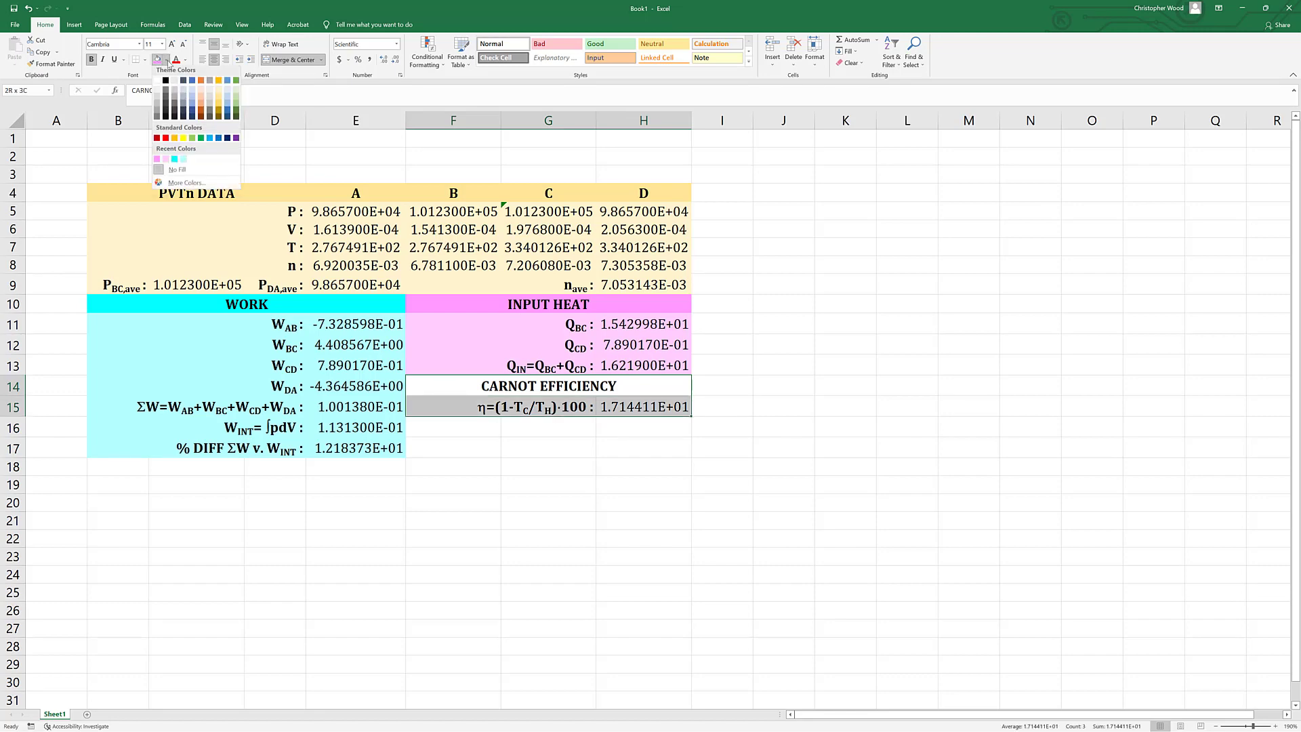
click(200, 141)
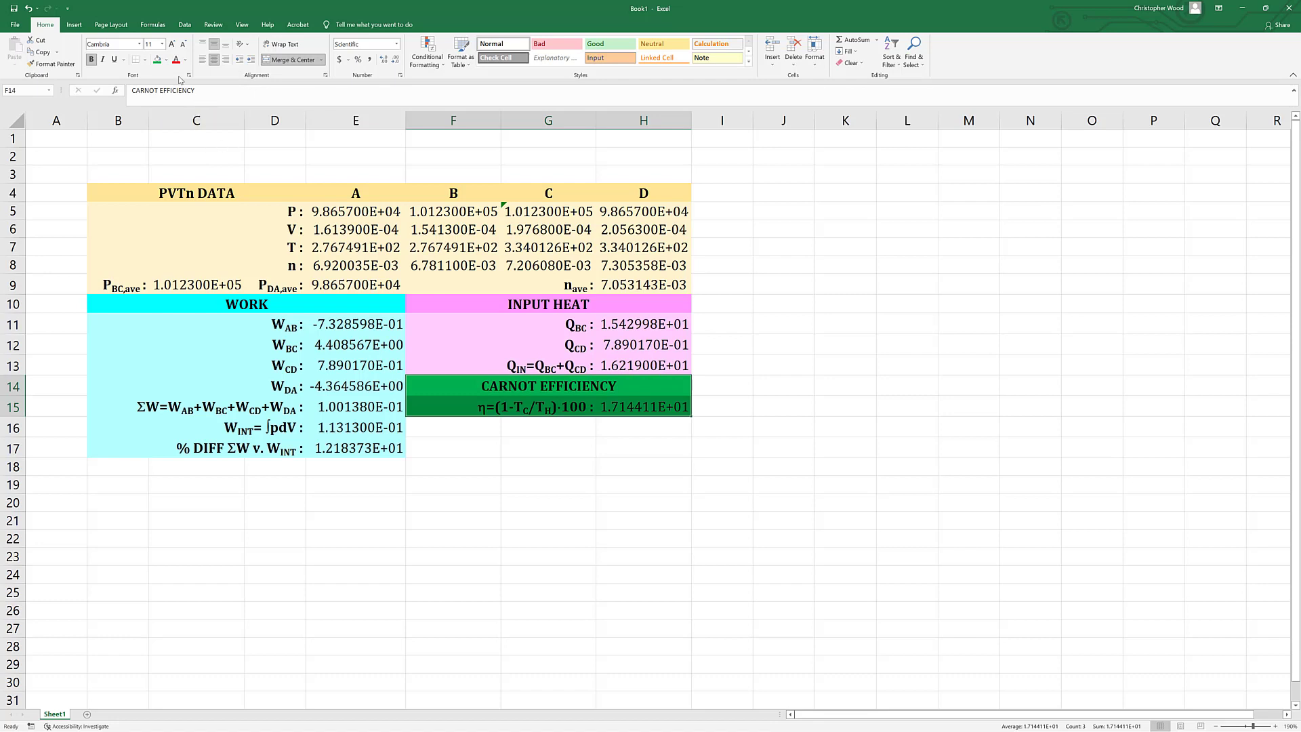
click(167, 59)
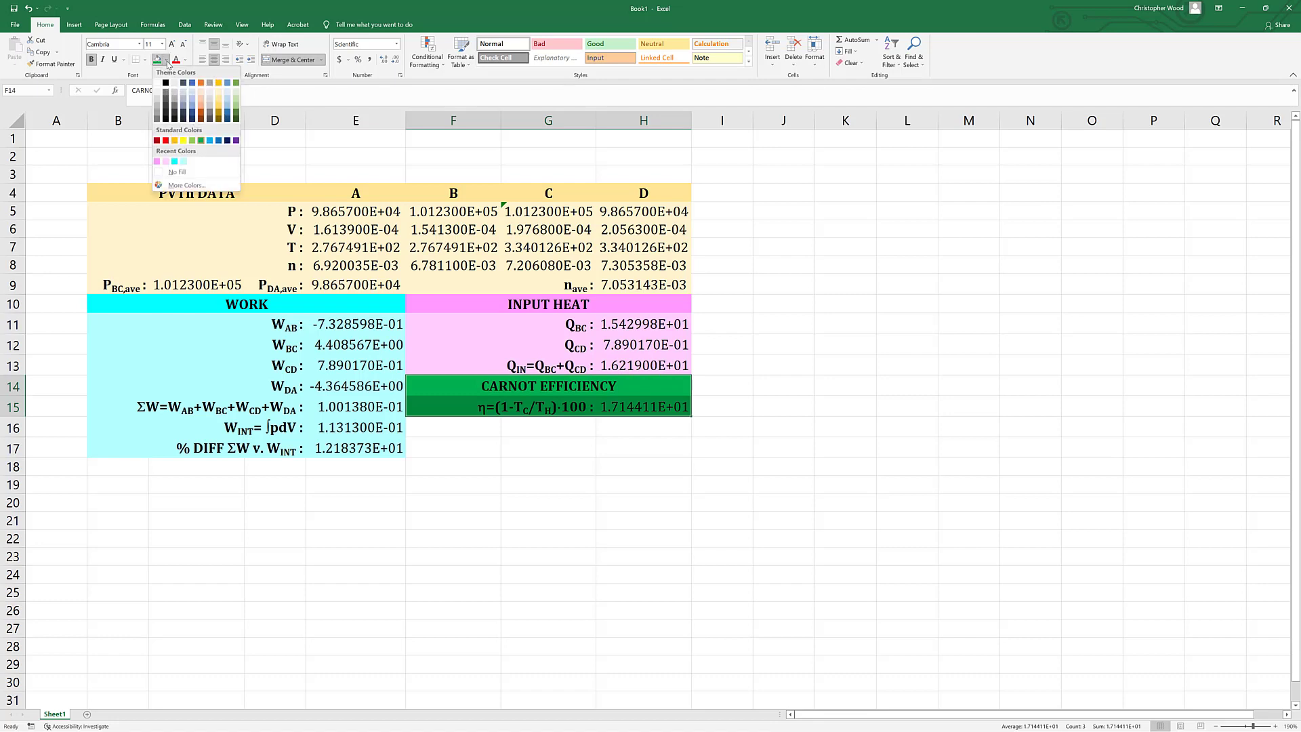
click(195, 185)
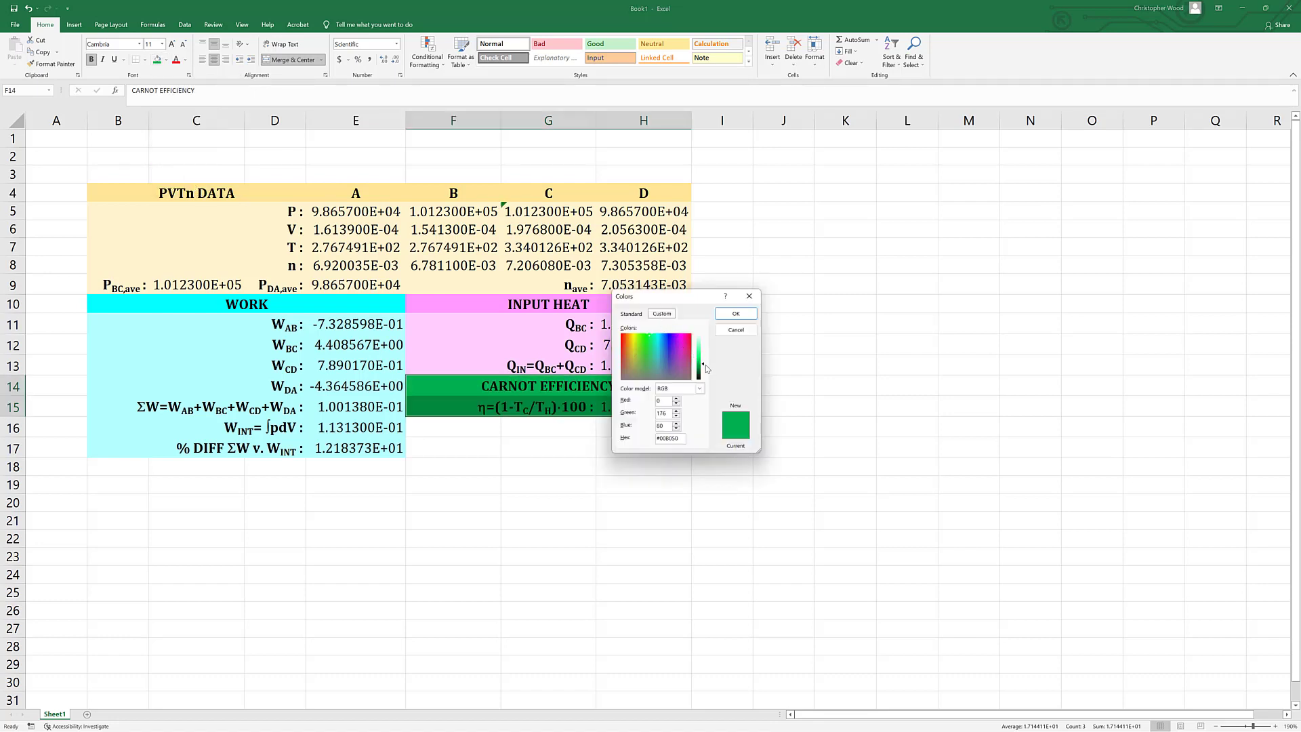
drag(702, 366, 702, 342)
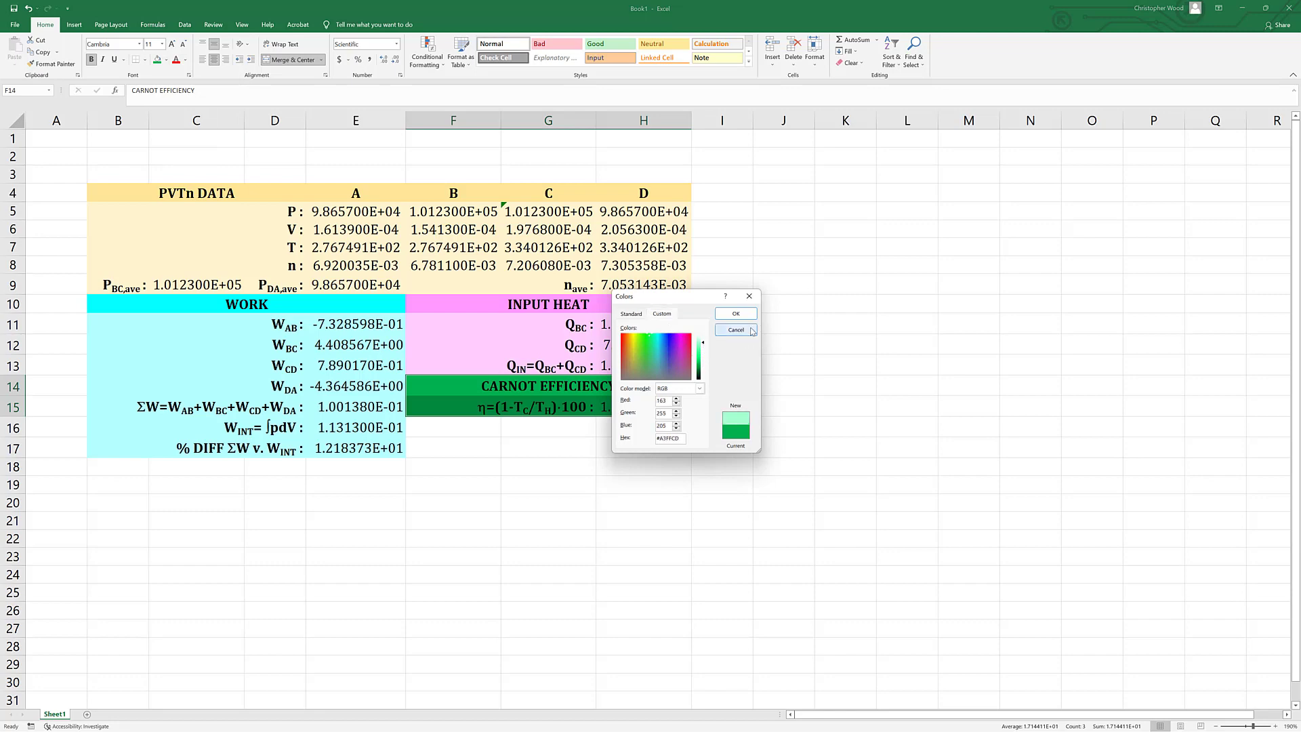
click(736, 313)
click(592, 544)
Fill the CARNOT EFFICIENCY heading cell with a darker green than the row beneath it.
click(527, 391)
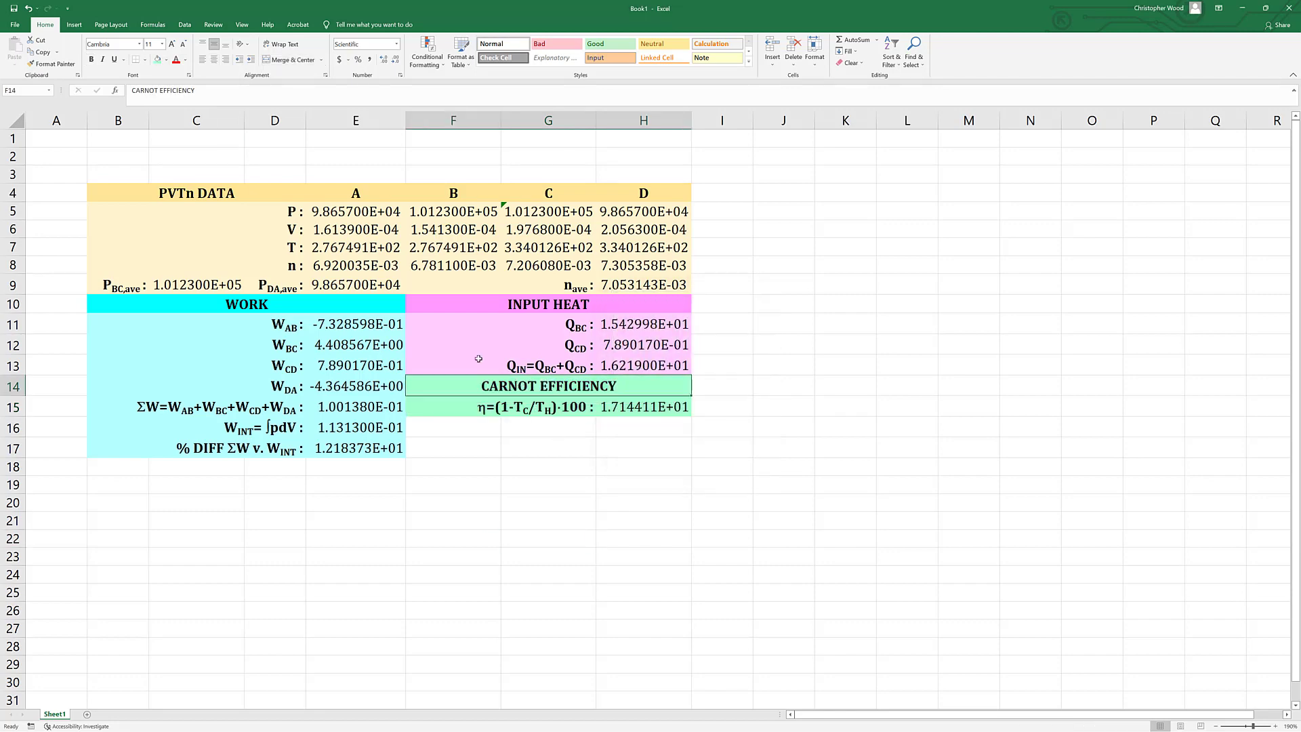
click(166, 60)
click(195, 185)
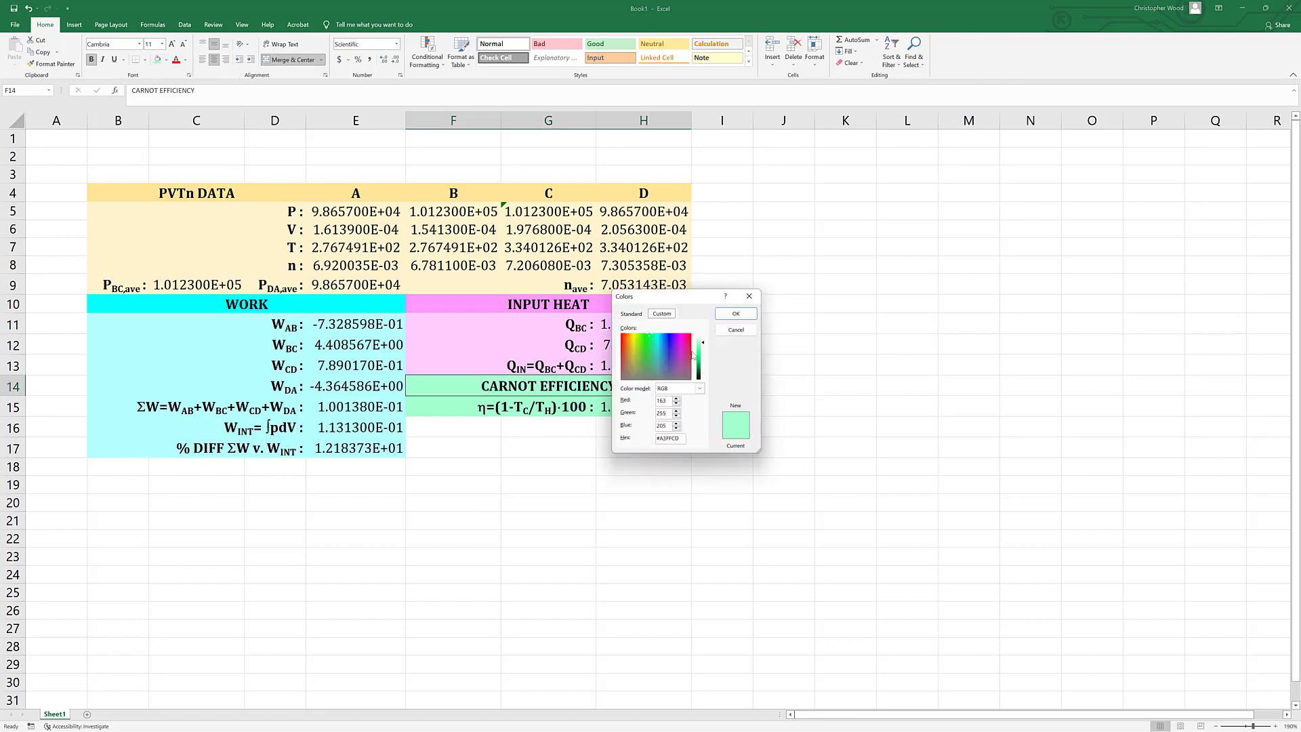
drag(703, 351, 703, 358)
click(736, 313)
click(717, 539)
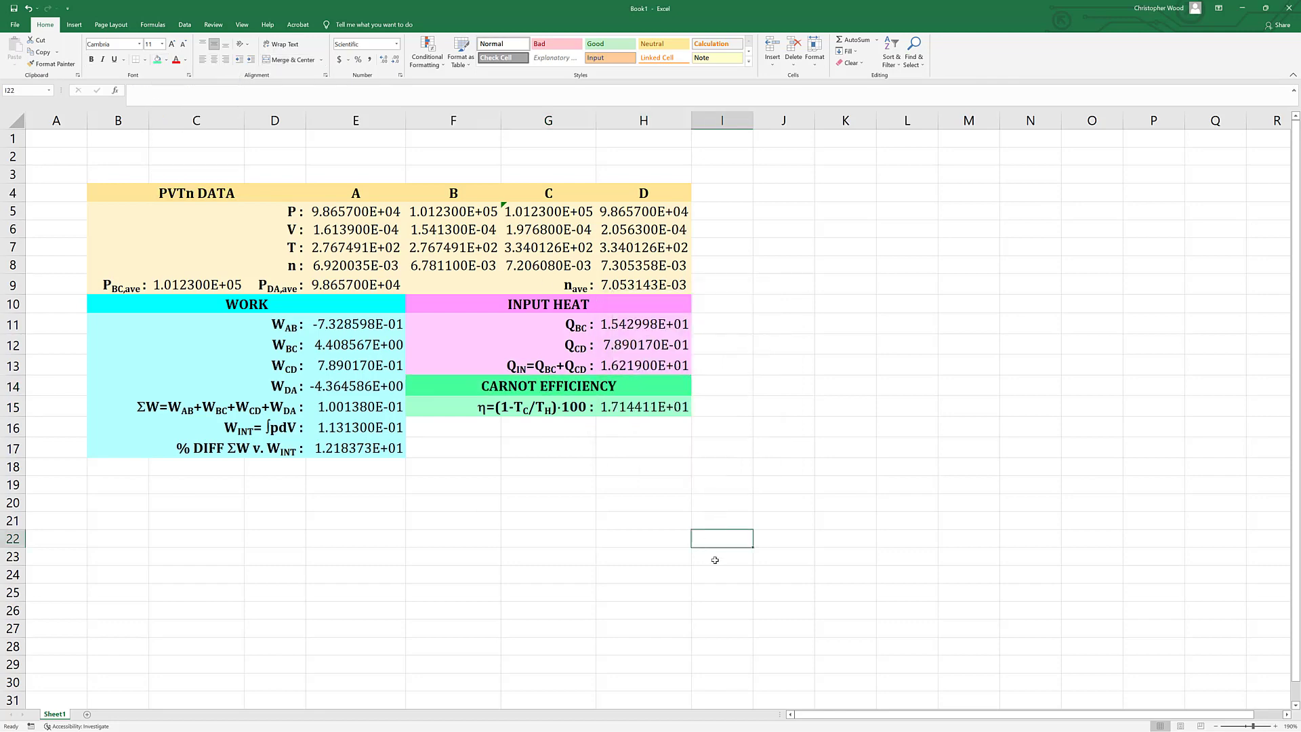
Add a bold heading "REAL EFFICIENCY" in row 16, merged and centered across F16:H16.
key(Left)
click(664, 425)
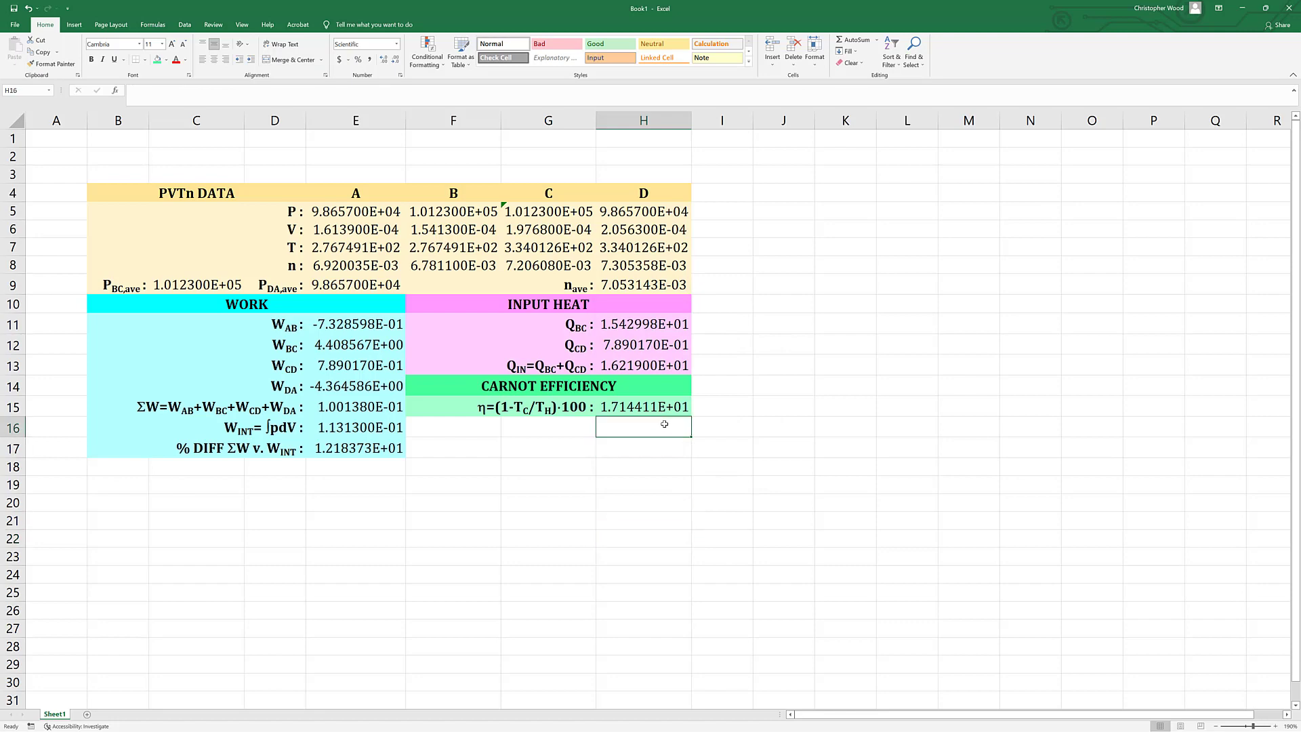
text(REAL)
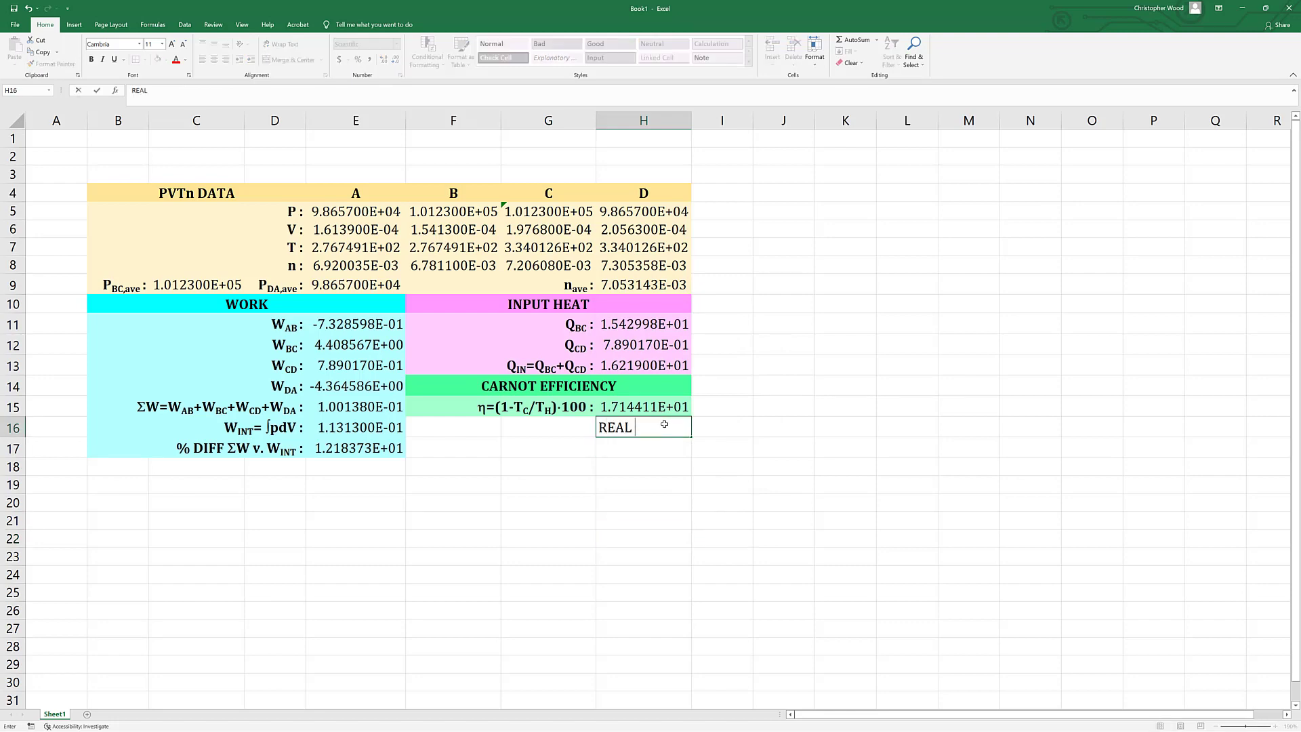
text( EFFICIENCY)
key(shift+Left)
key(shift+Left)
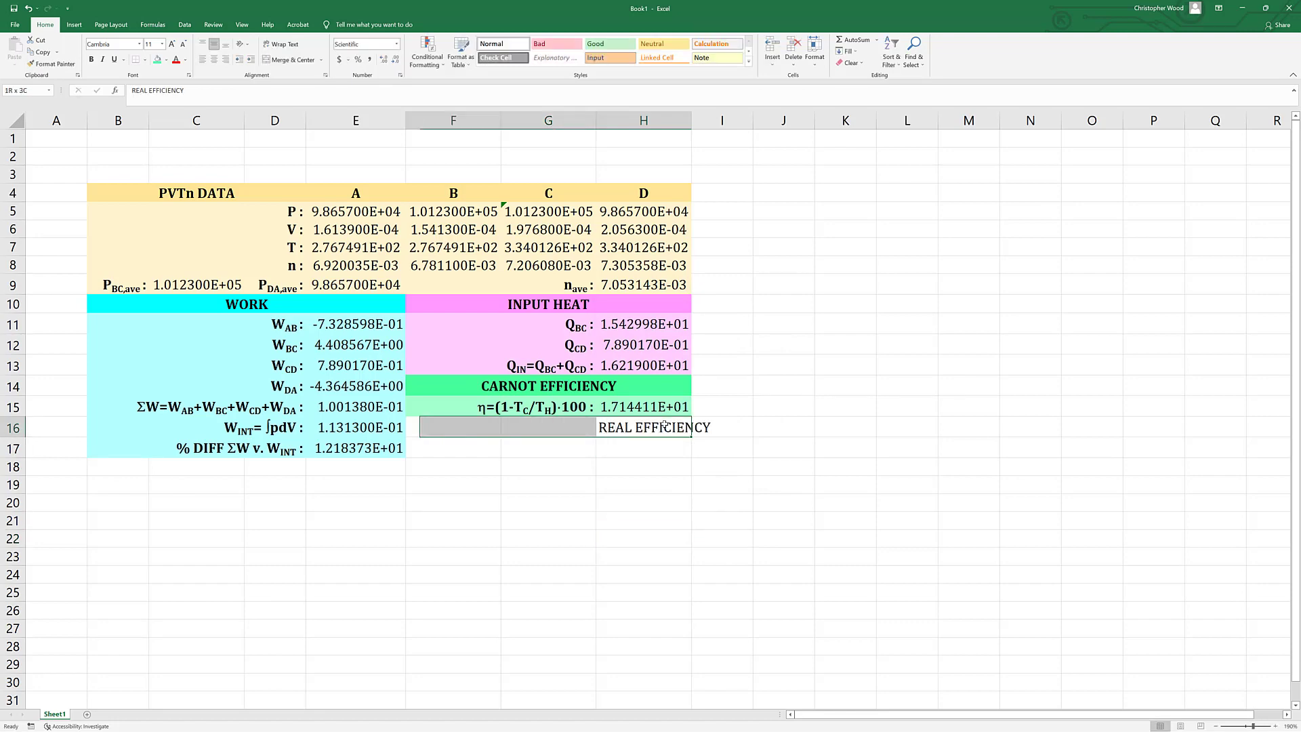
click(298, 59)
key(ctrl+b)
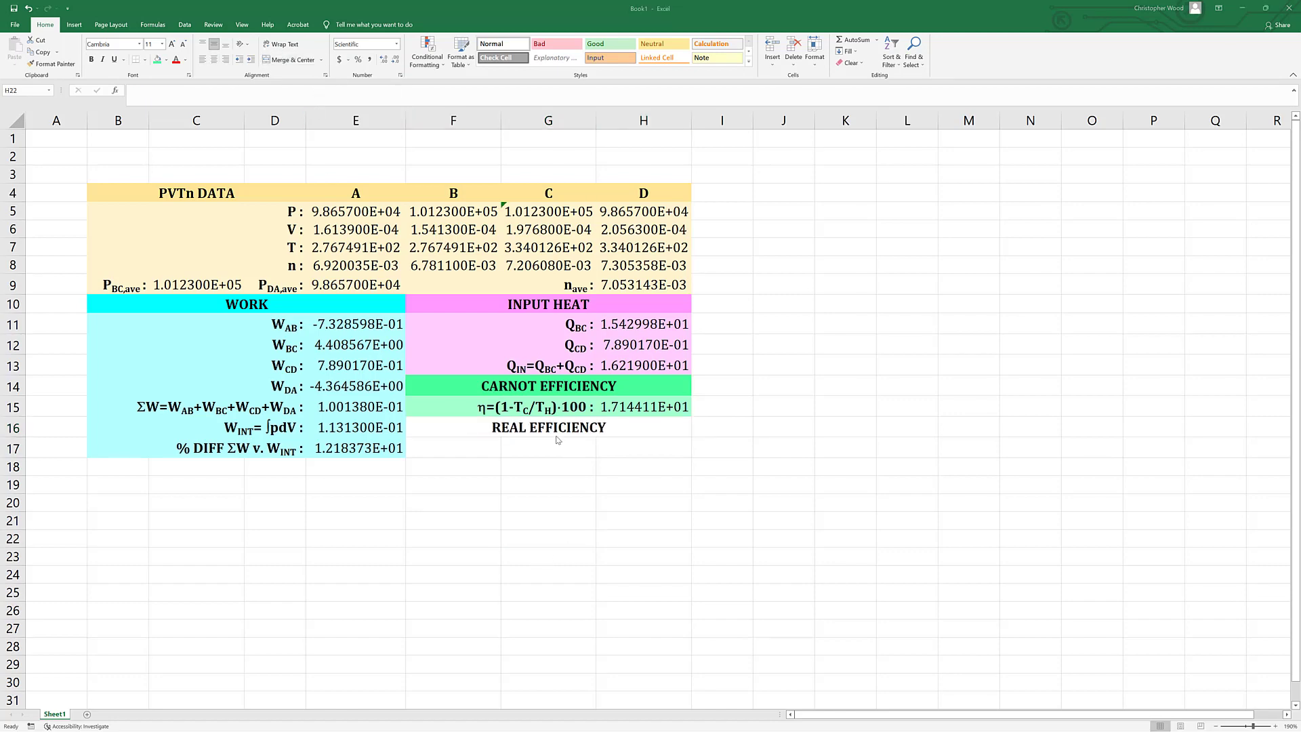
Enter the label text "h=(WINT/QIN)" in G17 beneath the REAL EFFICIENCY heading.
click(556, 442)
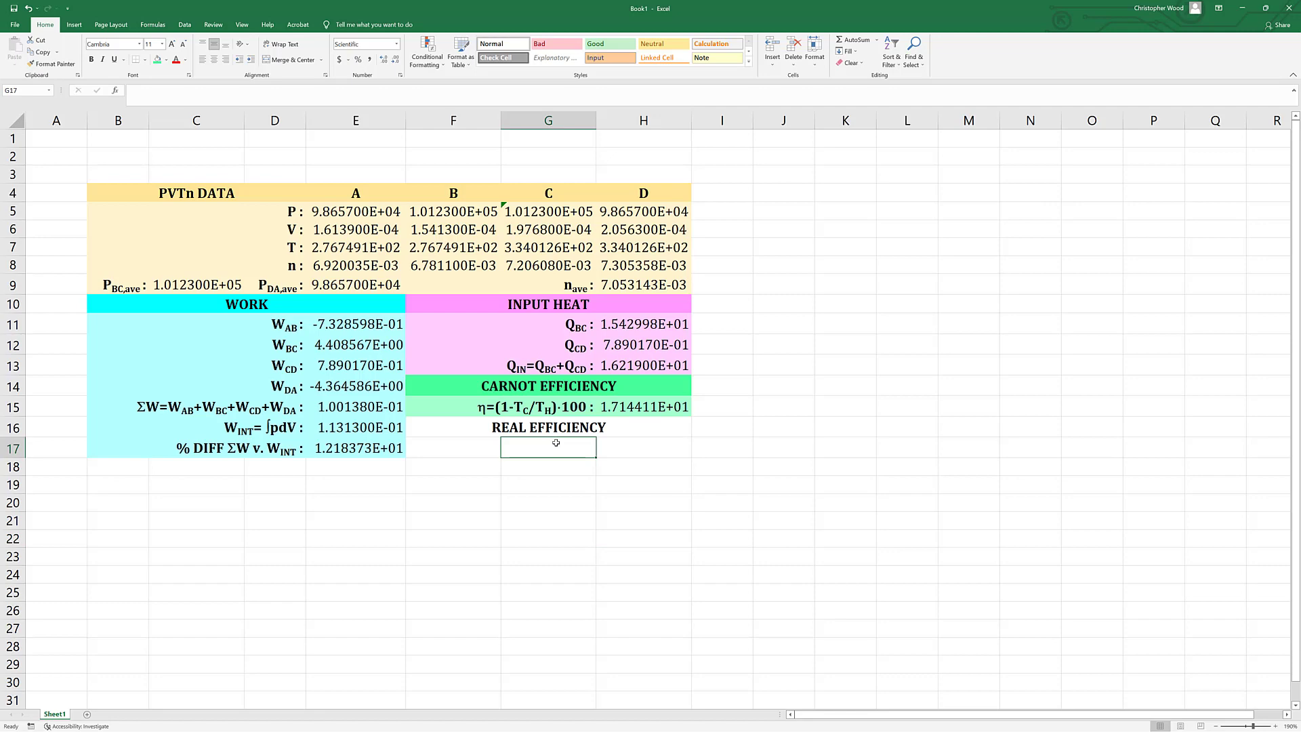
text(h)
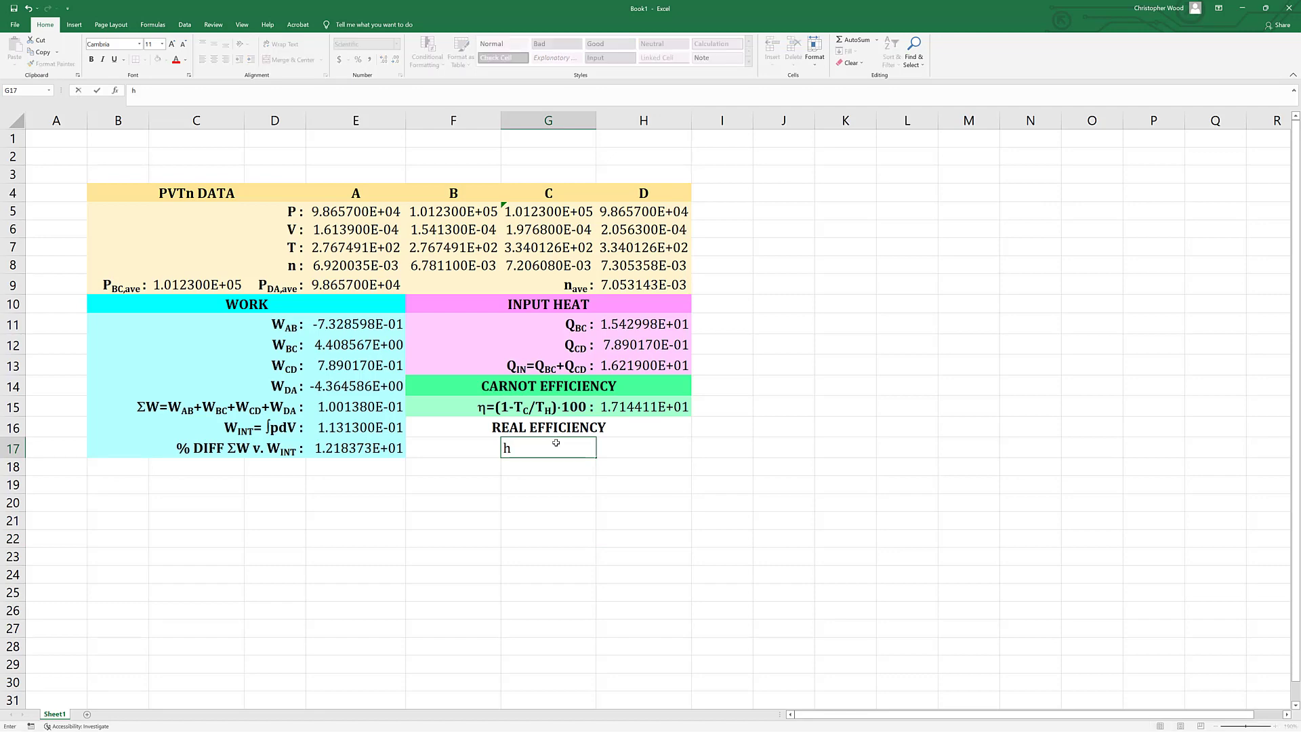
text(=(WINT/QIN))
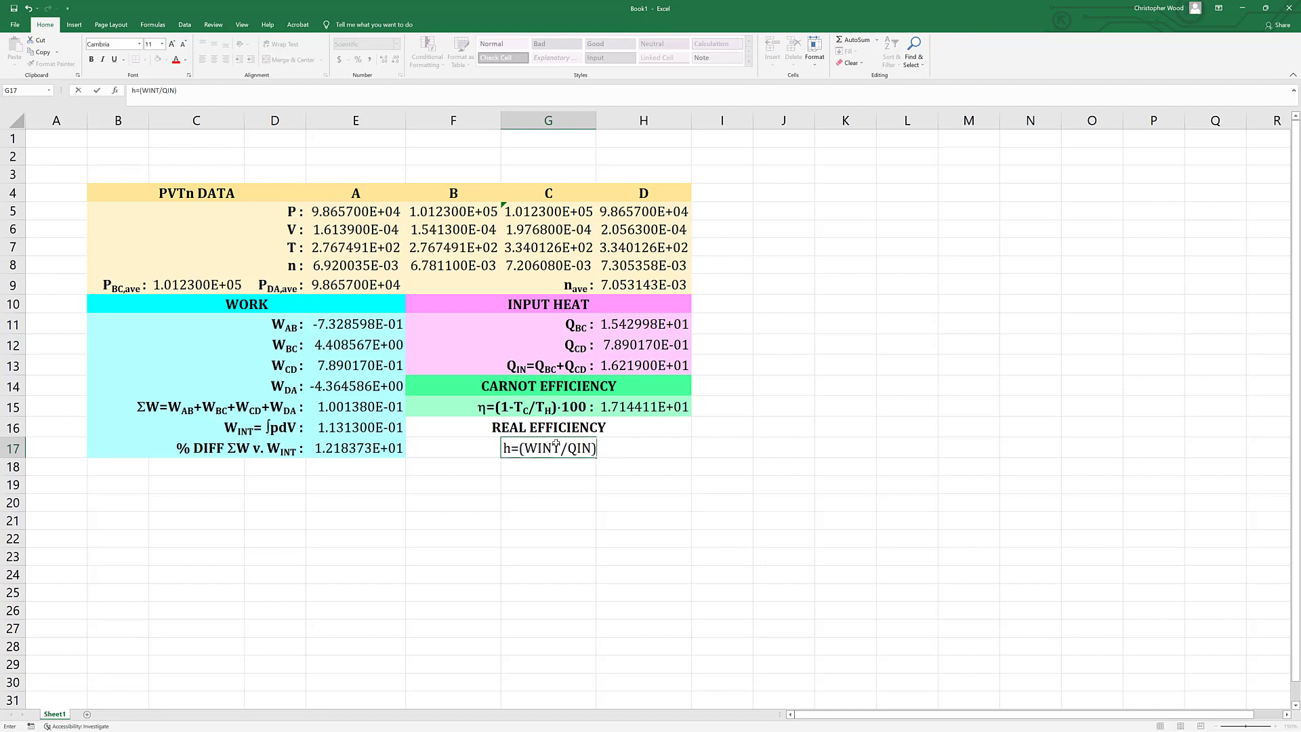
Append a multiplication dot from the Symbol font and "100% :" to the label in G17.
click(74, 25)
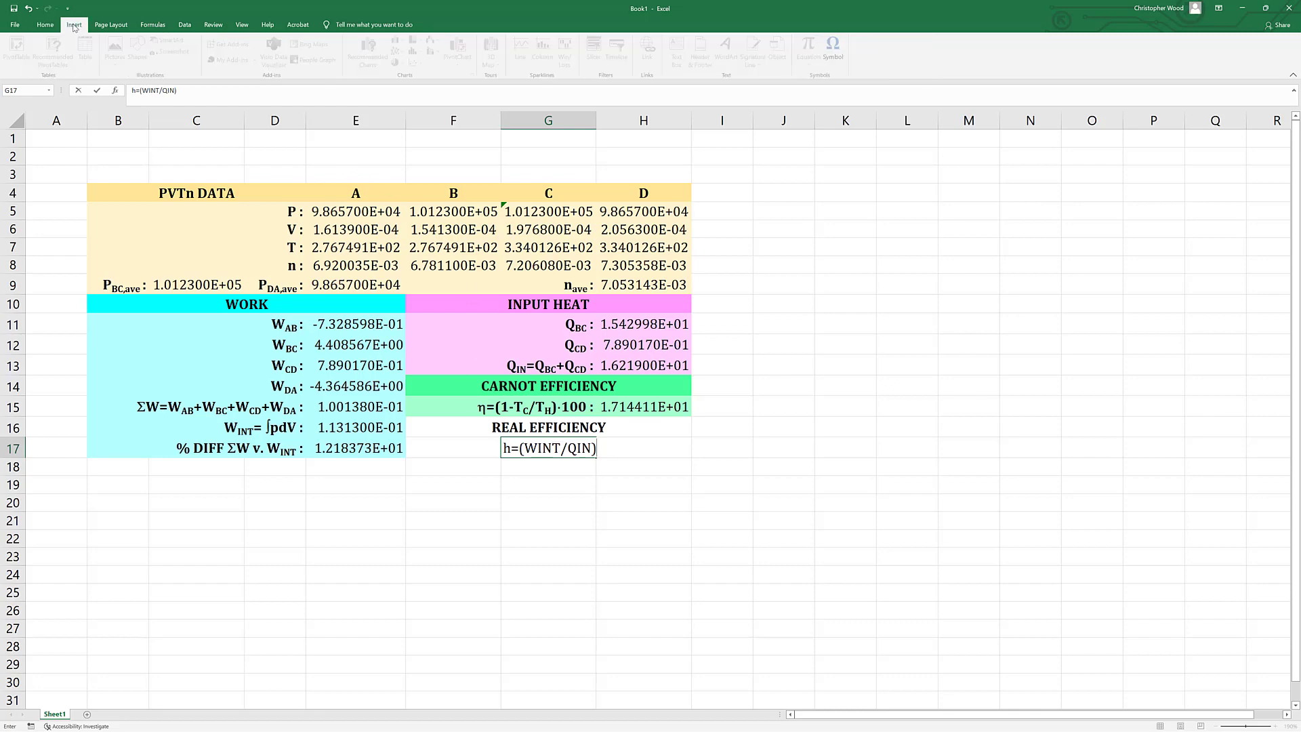
click(835, 49)
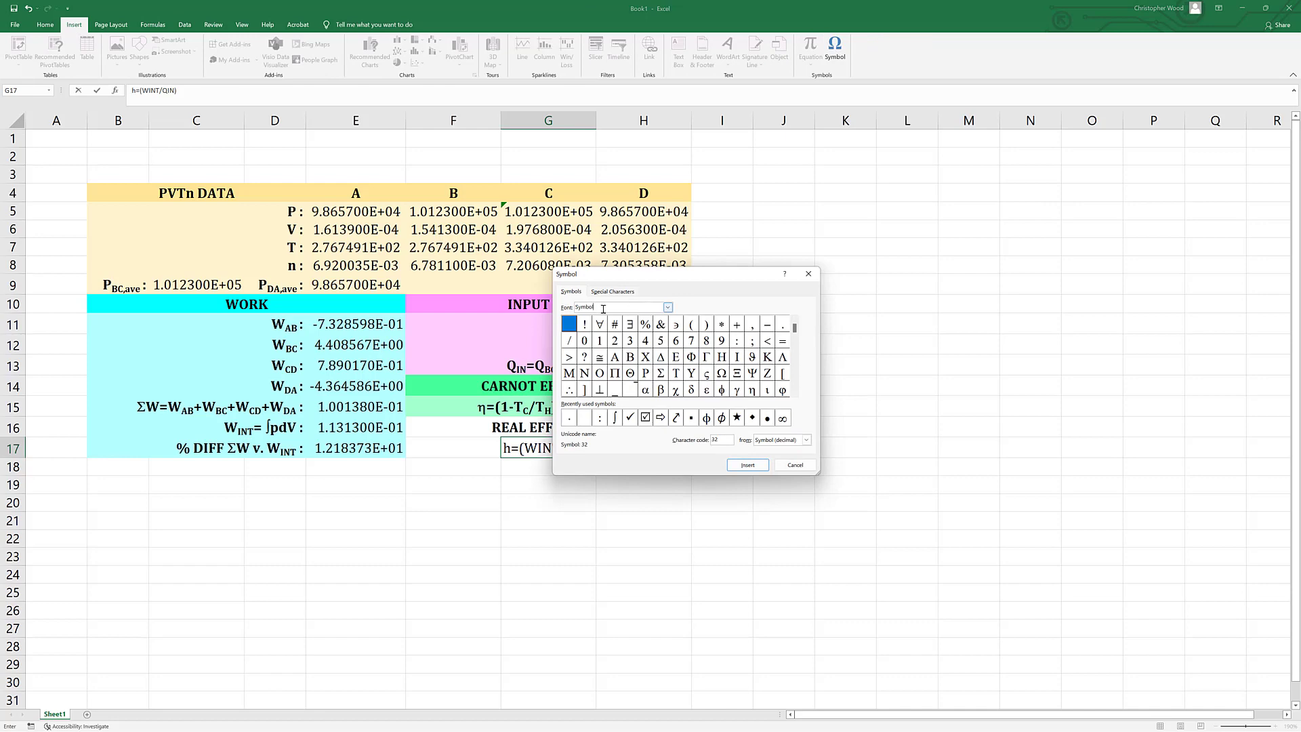
click(748, 465)
click(795, 465)
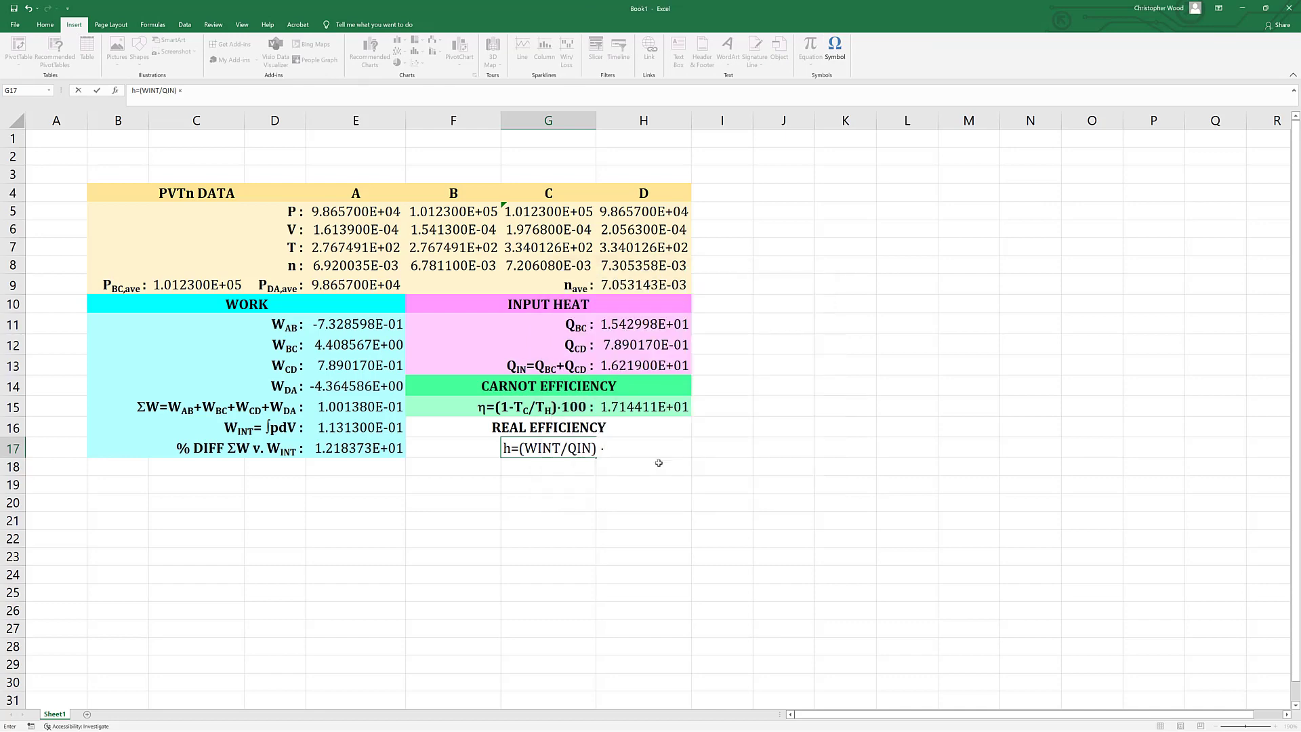
text(100%)
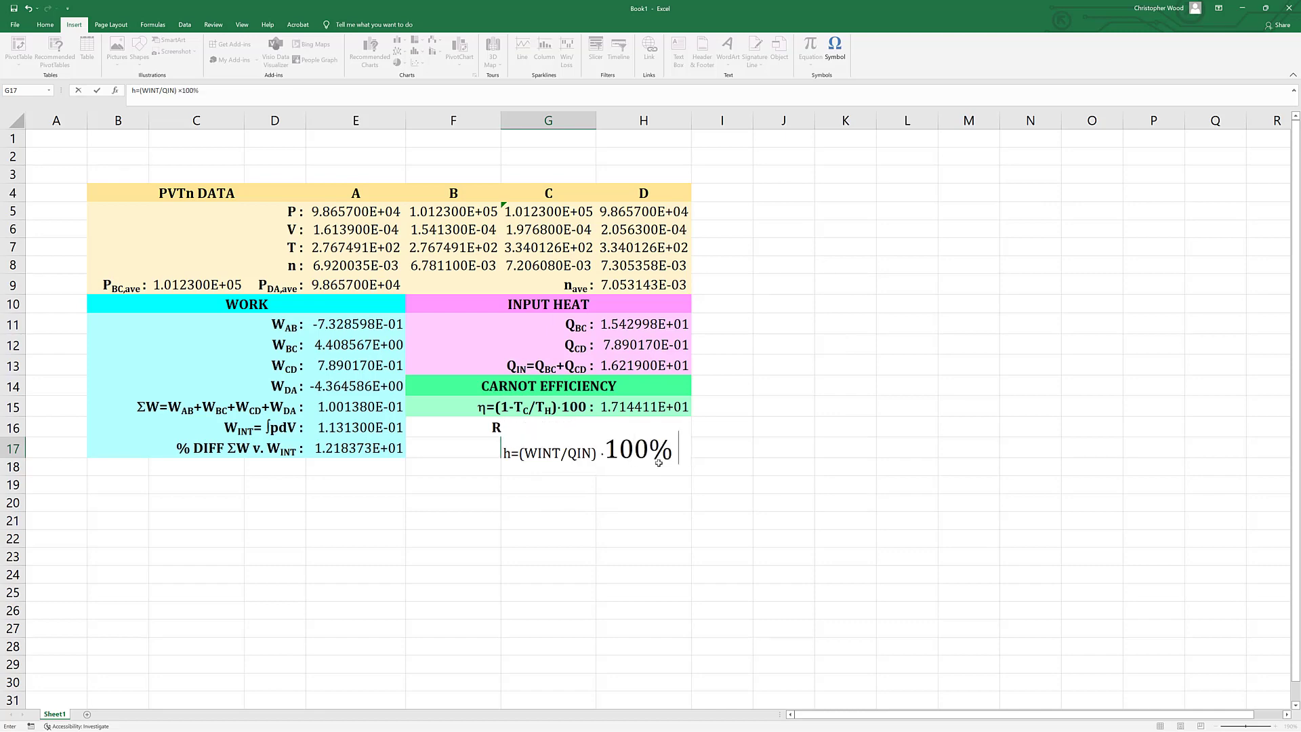
text( :)
key(Return)
key(Up)
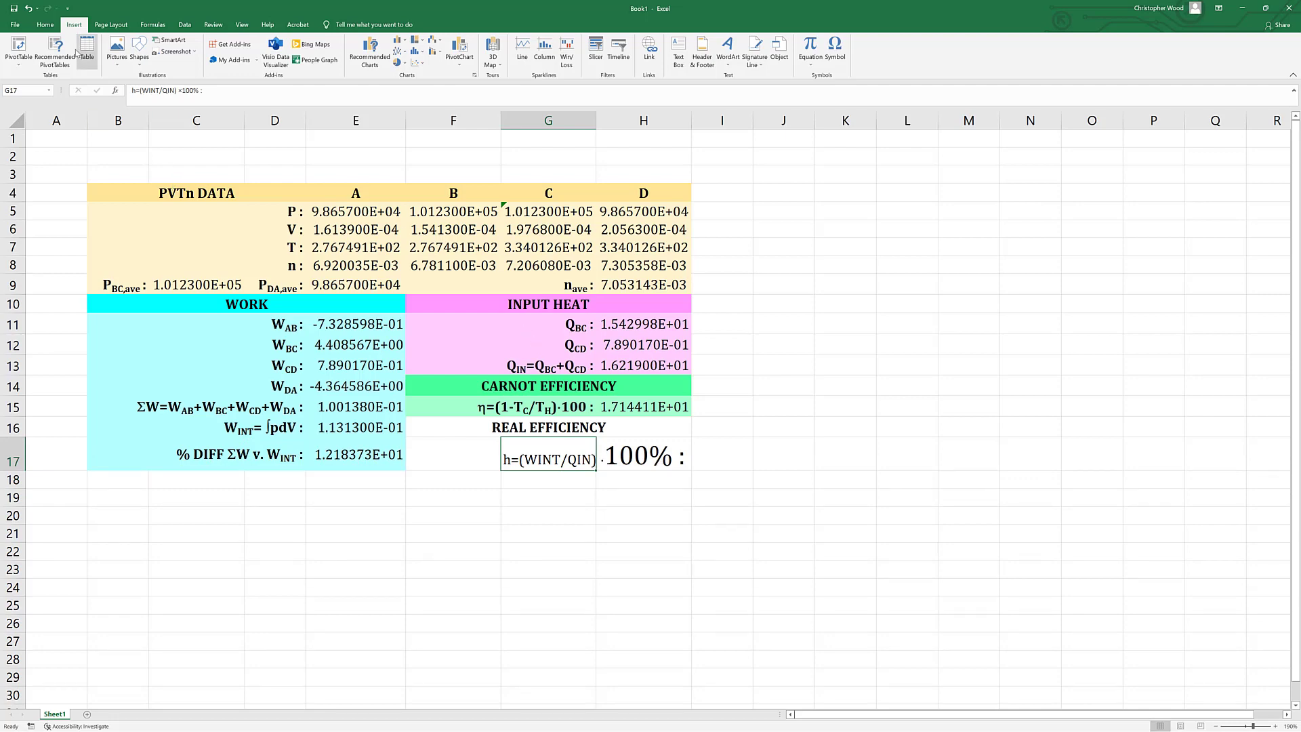
Set the whole G17 label to font size 11 and align it right.
click(51, 27)
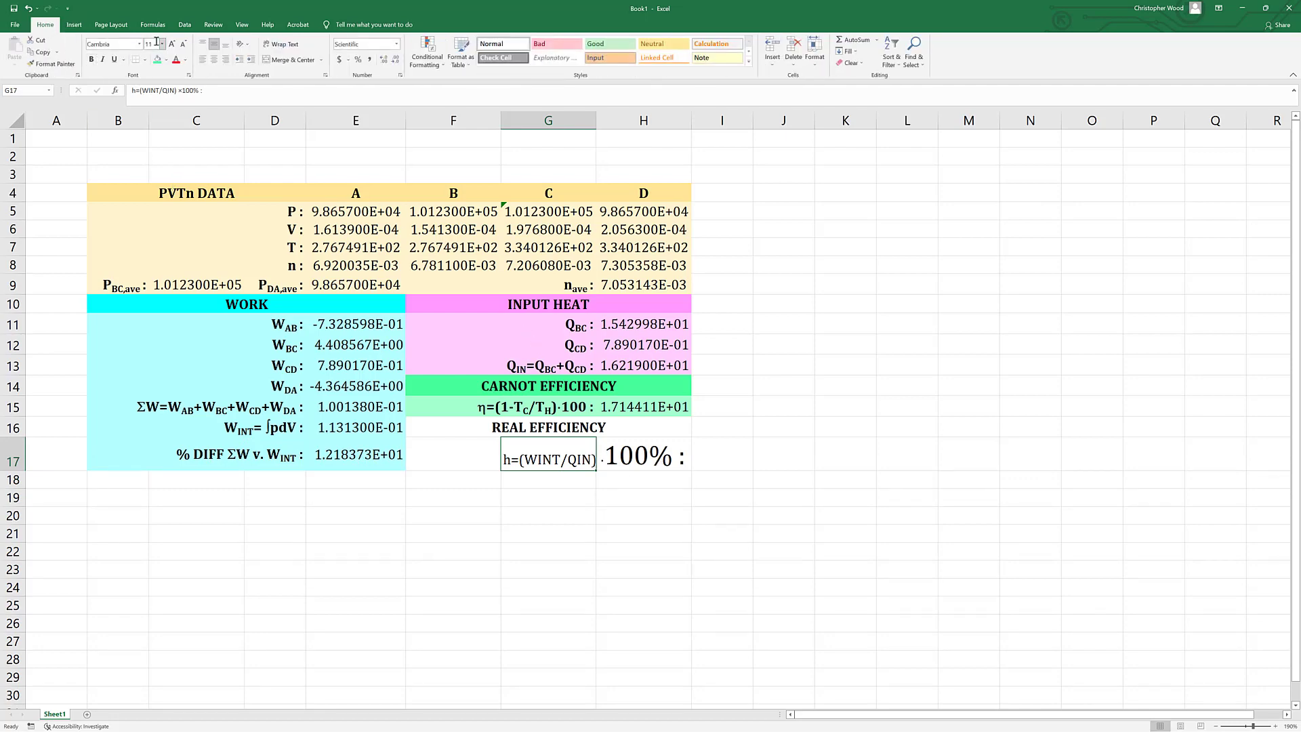
click(154, 44)
key(Return)
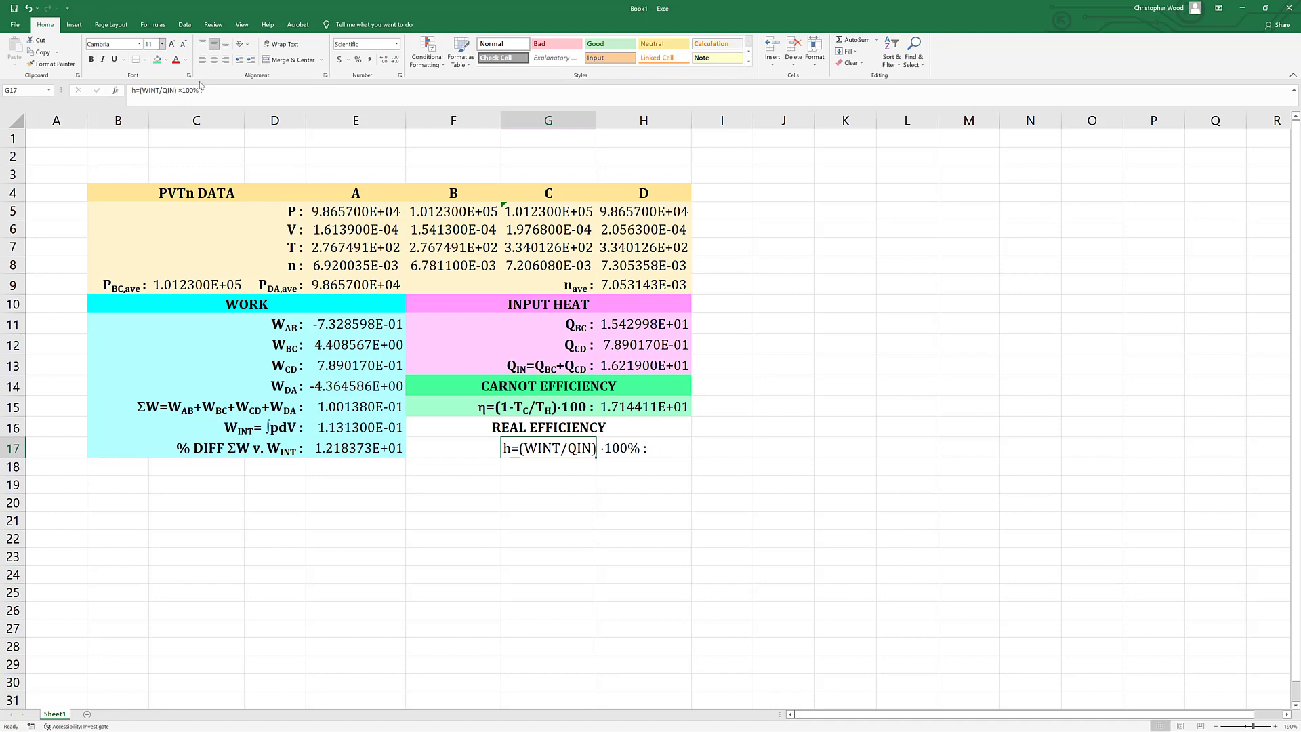
click(226, 60)
double_click(456, 448)
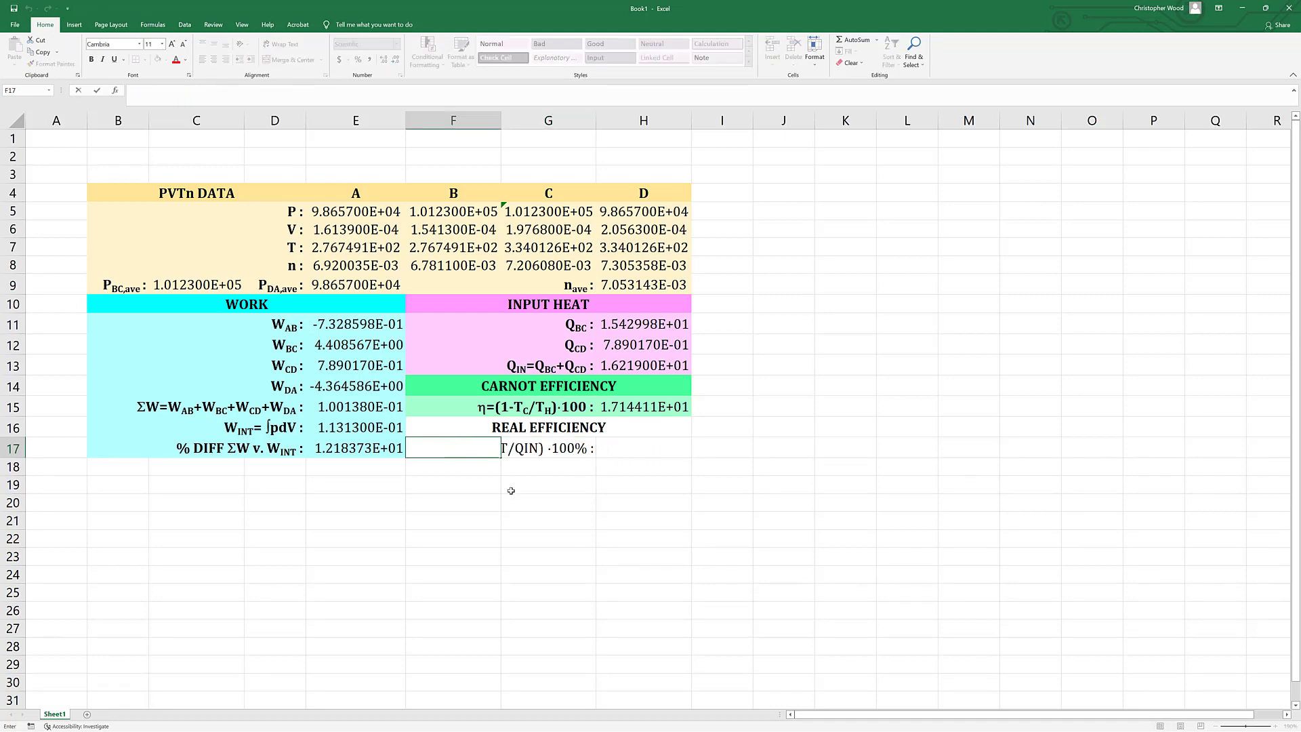
click(519, 451)
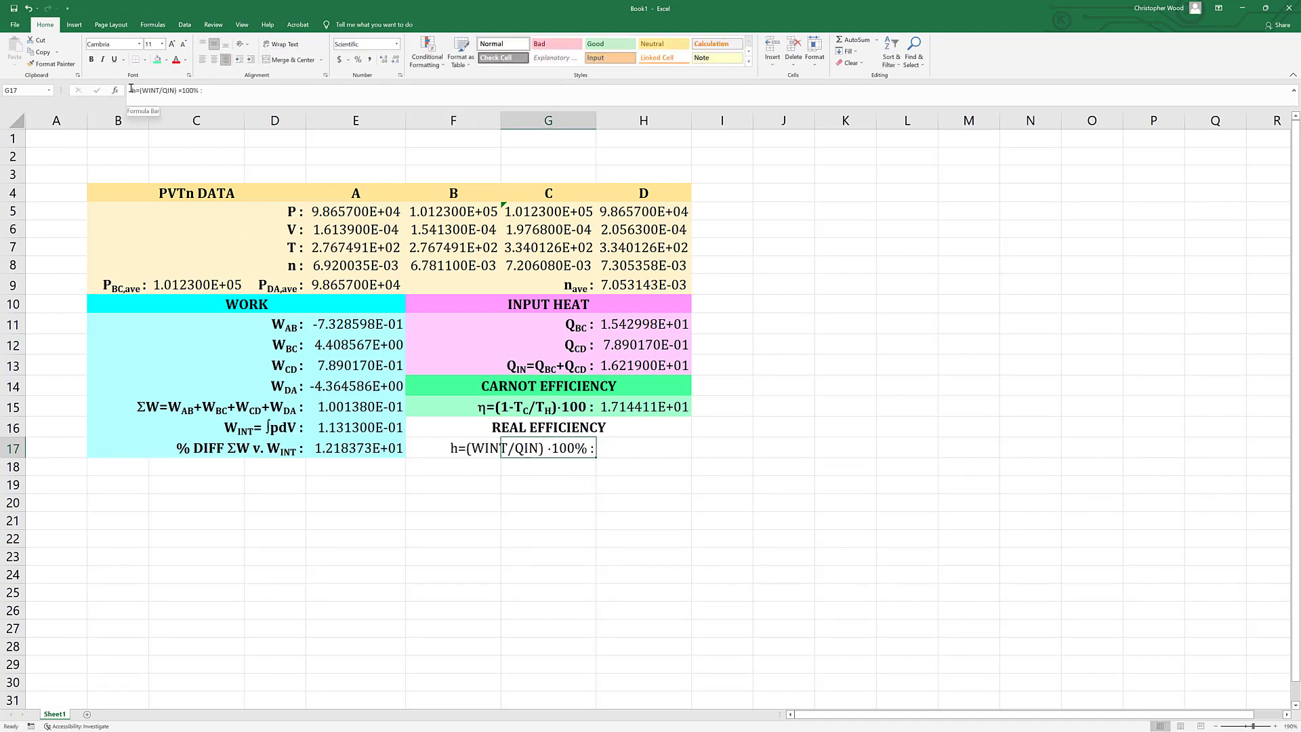
Change the leading h of the G17 label to the Symbol font to make it an eta.
click(134, 89)
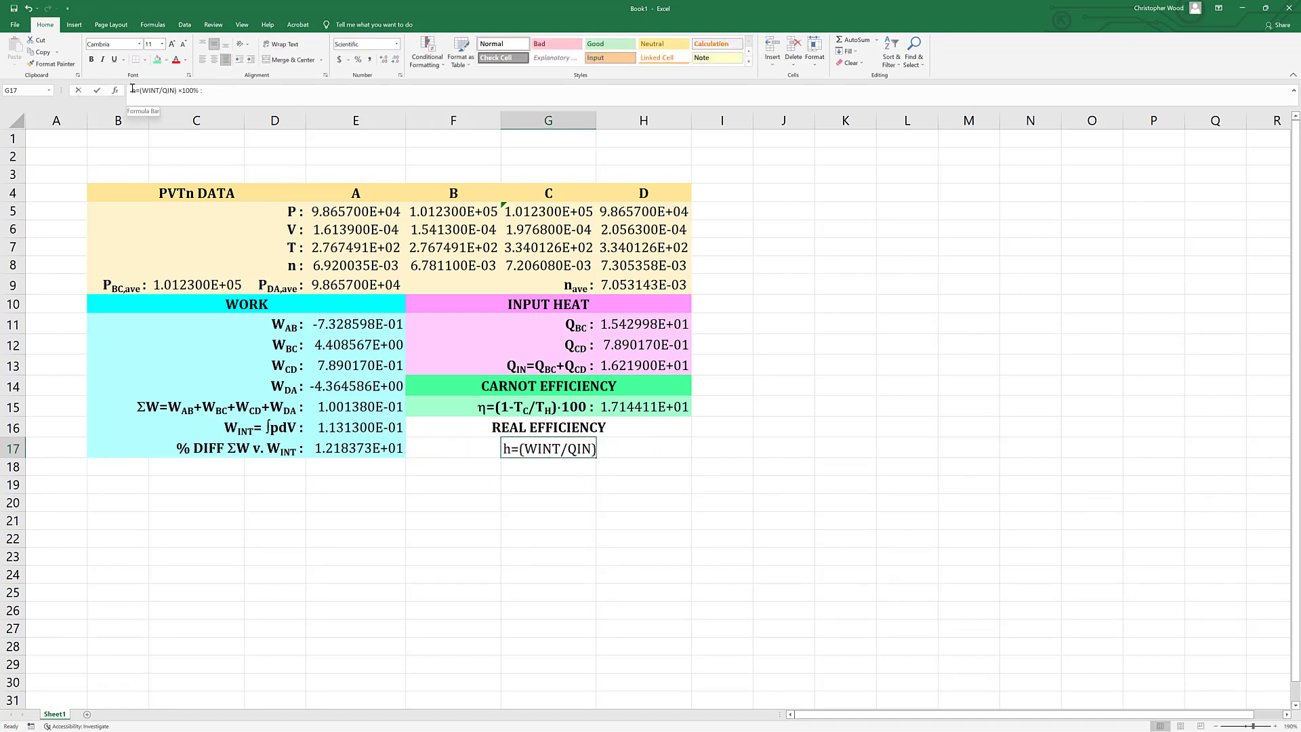
click(104, 44)
text(symbol)
key(Return)
click(484, 463)
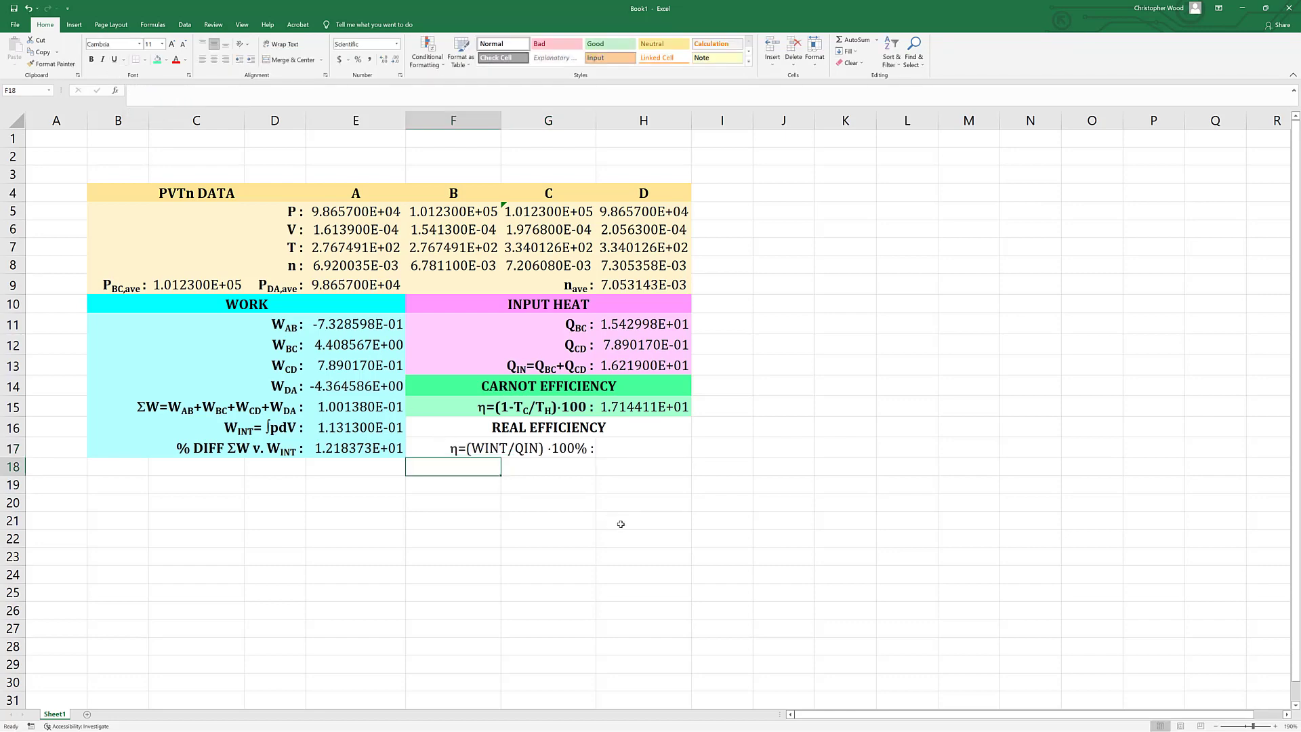
Format "INT" after the W in the G17 label as subscript.
double_click(484, 449)
double_click(559, 448)
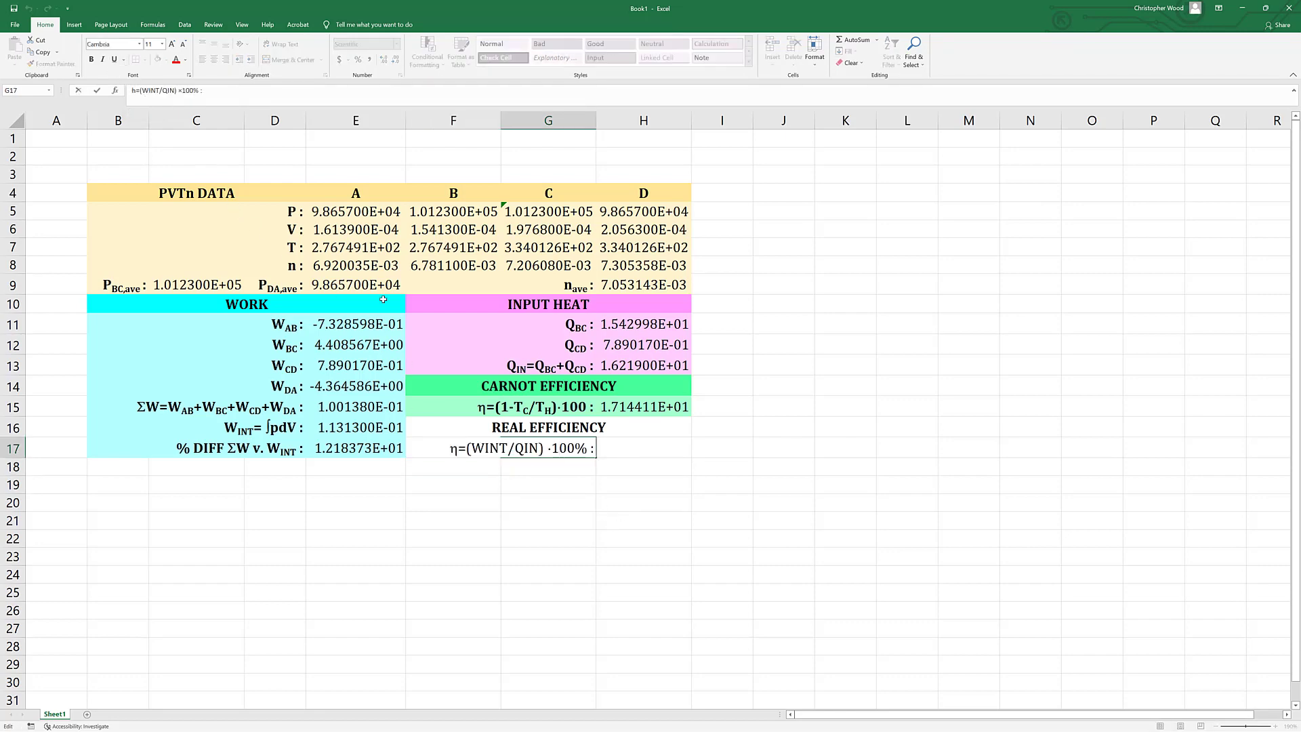
drag(484, 448, 508, 448)
right_click(507, 448)
click(557, 505)
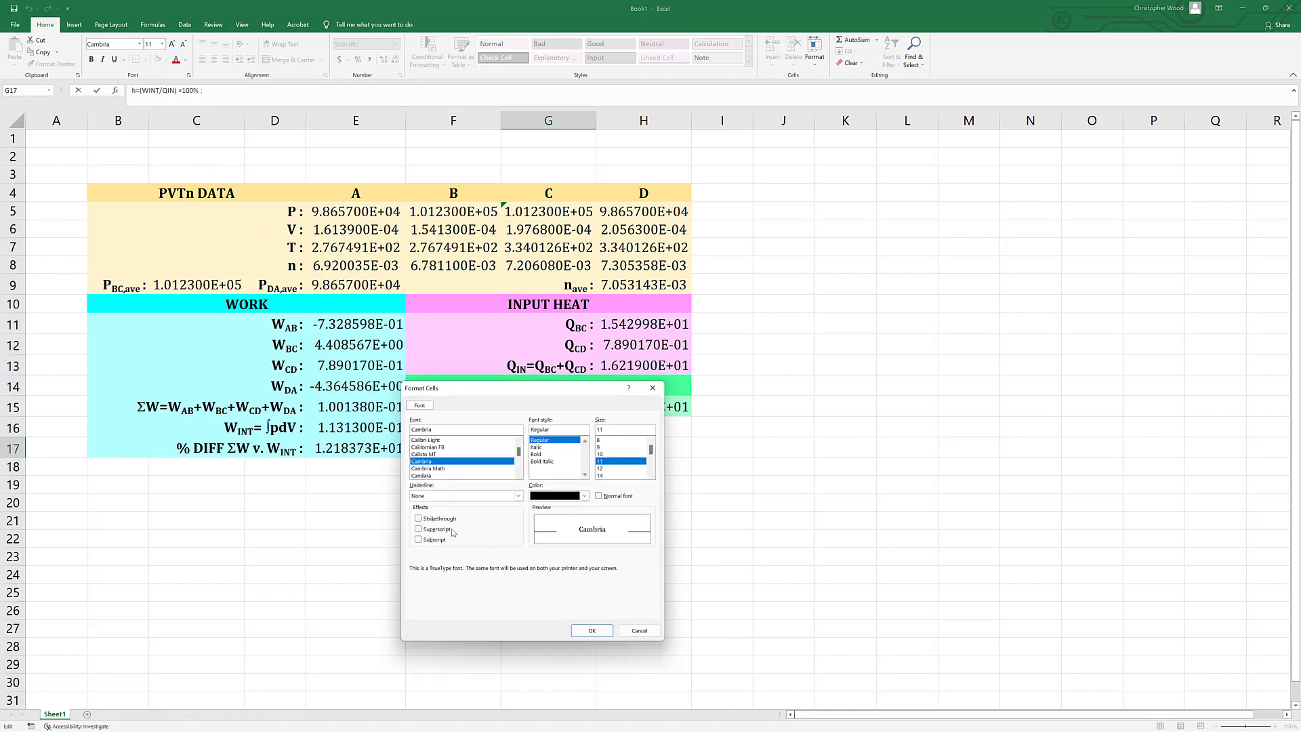
click(419, 539)
click(590, 631)
Format "IN" after the Q in the G17 label as subscript.
click(530, 448)
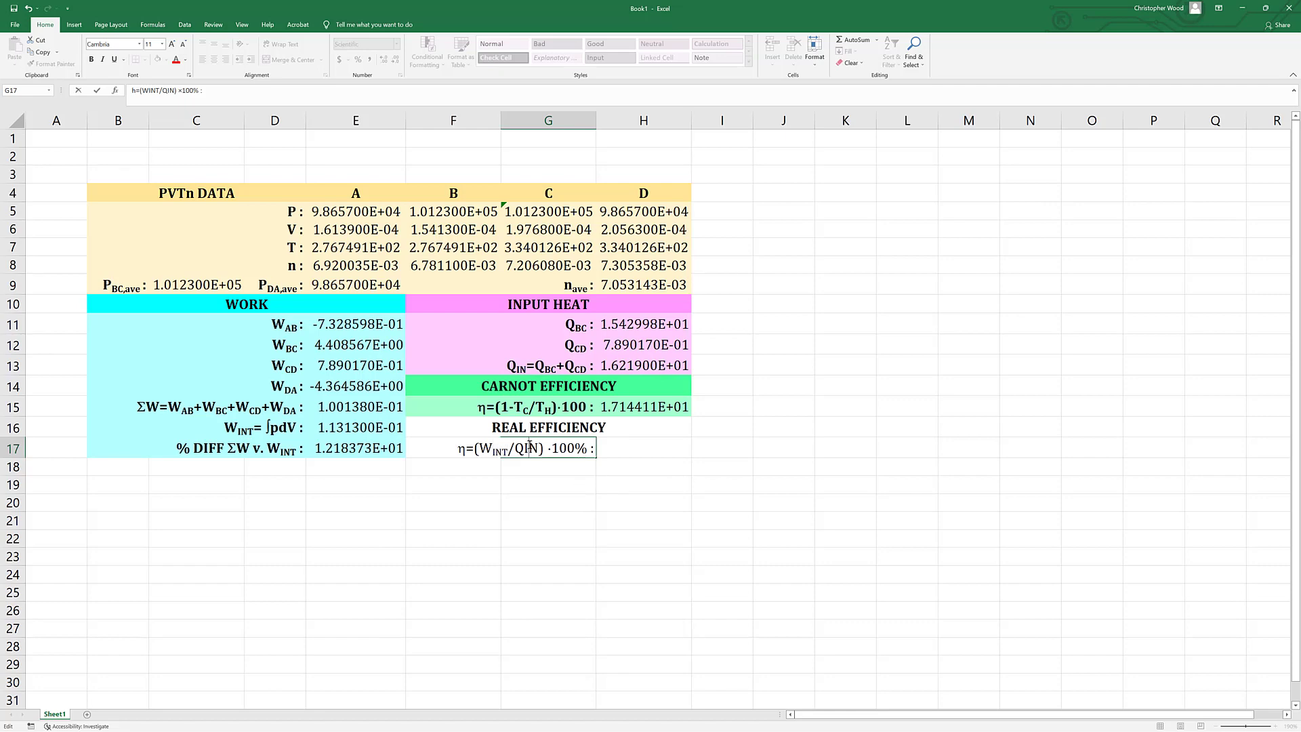
drag(525, 448, 538, 448)
right_click(531, 448)
click(565, 520)
click(437, 539)
click(580, 628)
click(580, 628)
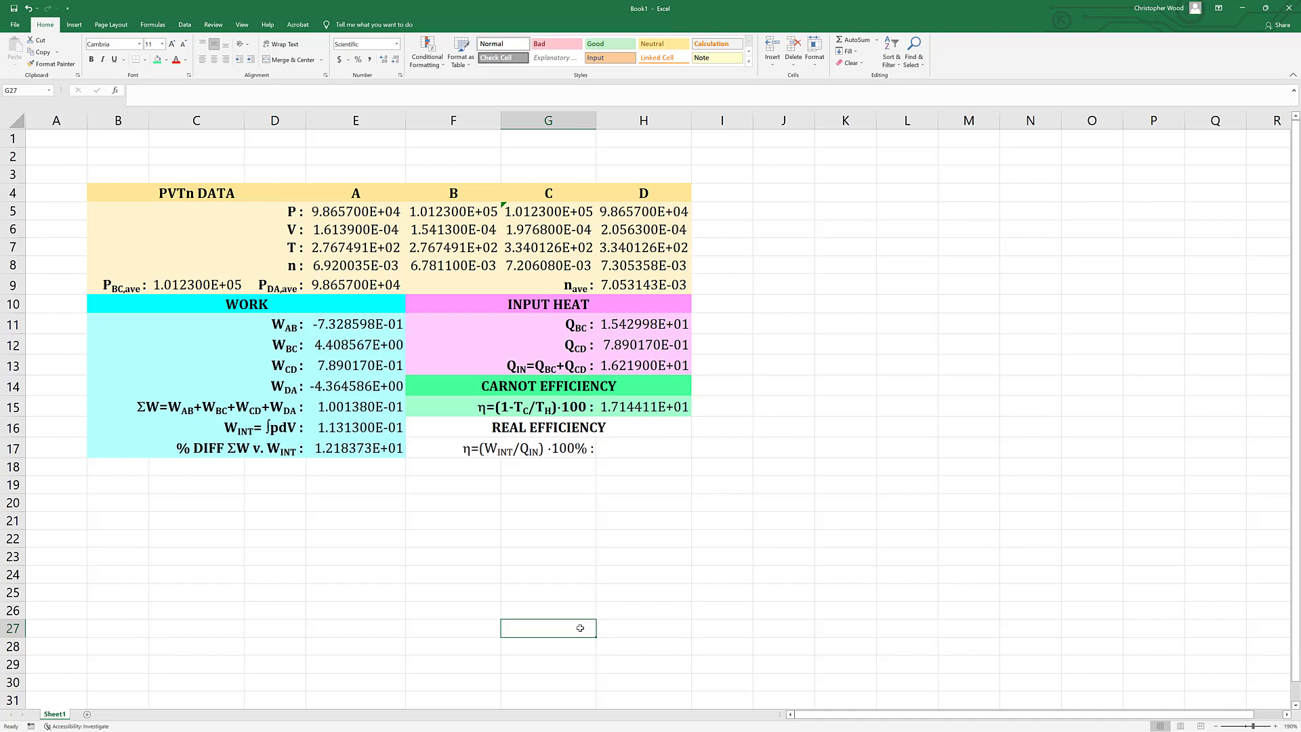
Remove the space before the multiplication dot in the G17 label.
double_click(546, 450)
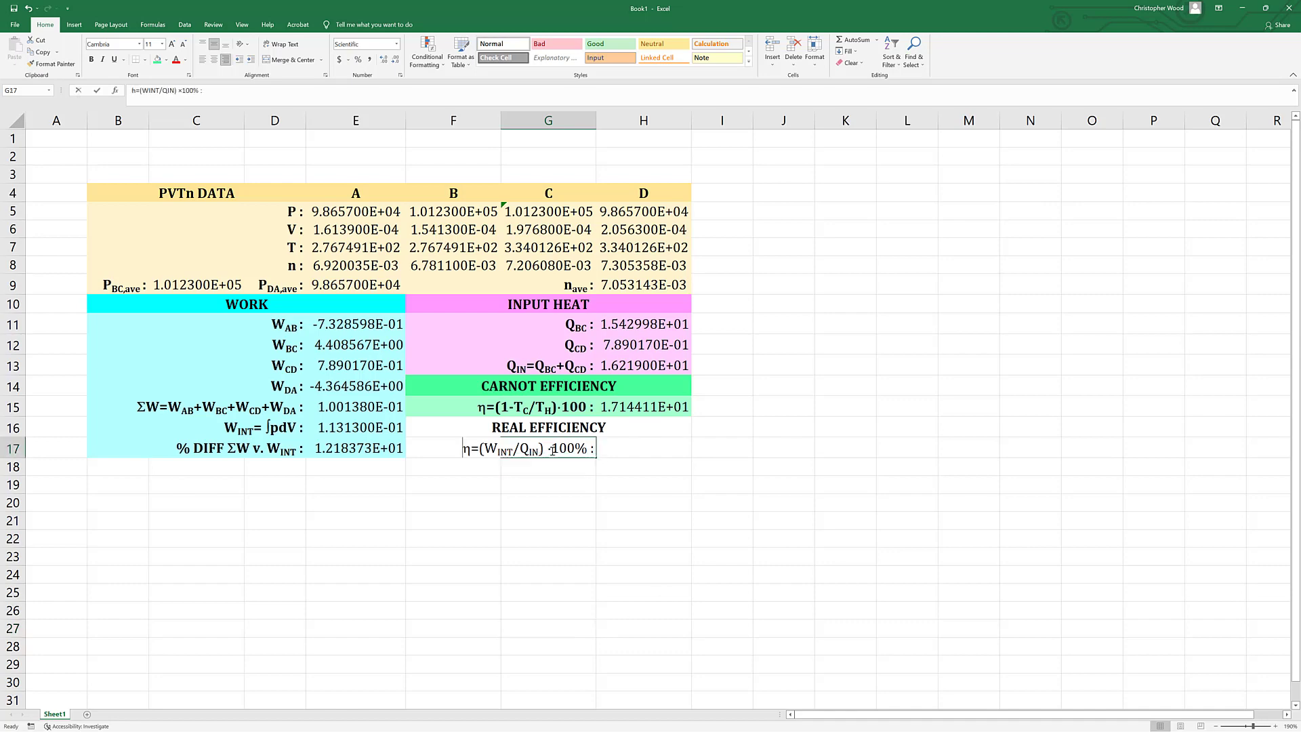
key(Left)
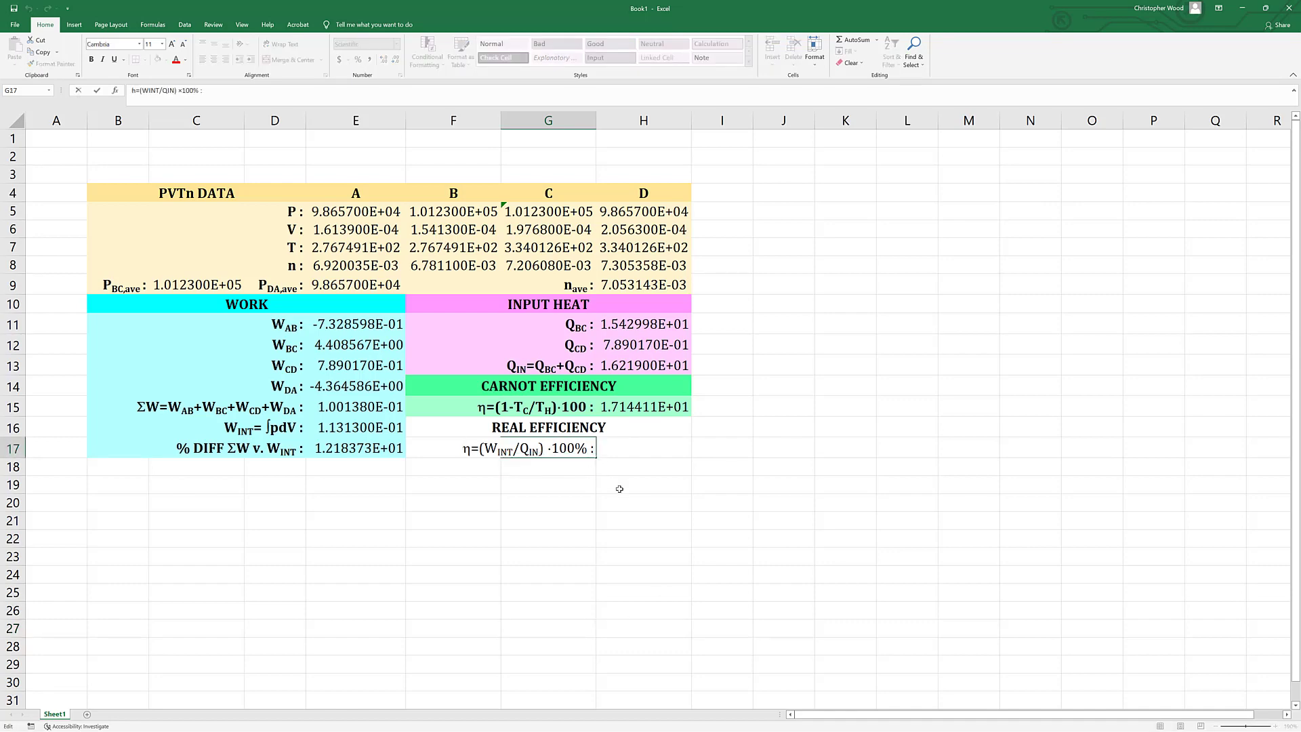
key(Delete)
key(ctrl+Return)
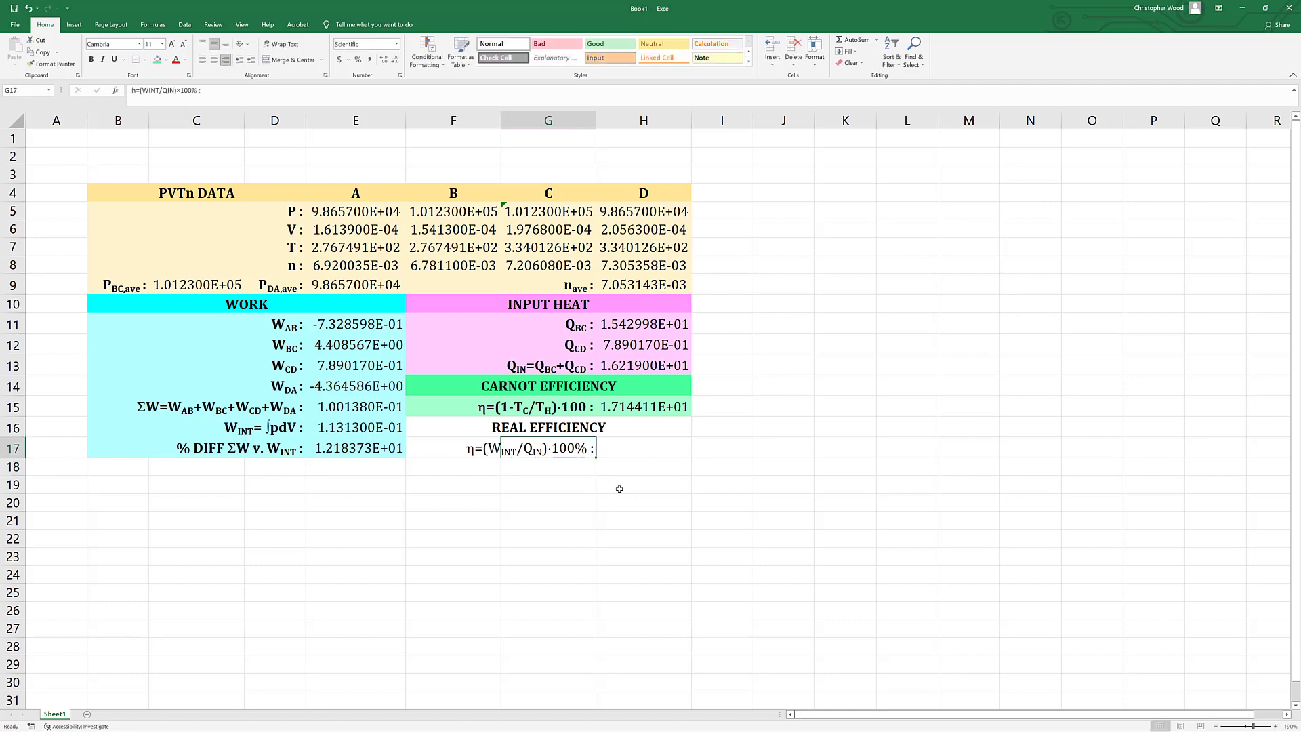
Make the real efficiency label bold and merge it across F17:G17 with right alignment.
key(ctrl+b)
key(shift+Left)
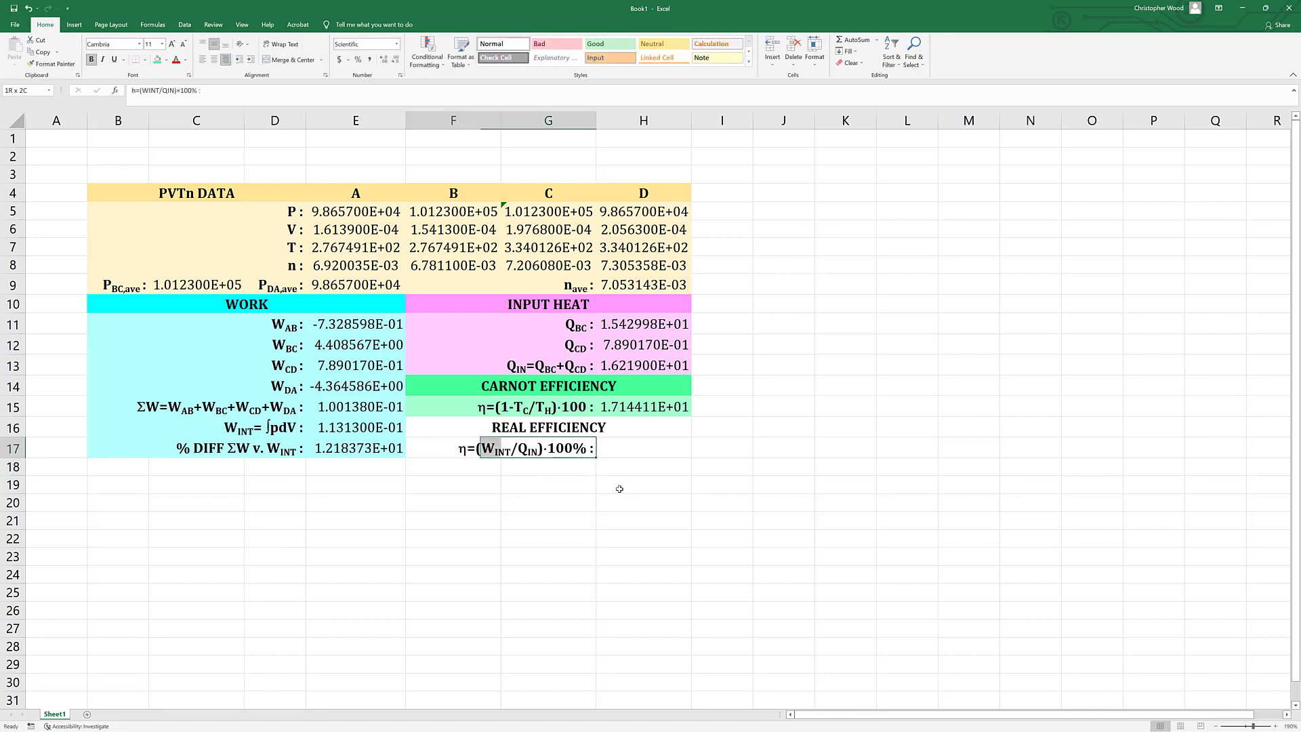
click(295, 61)
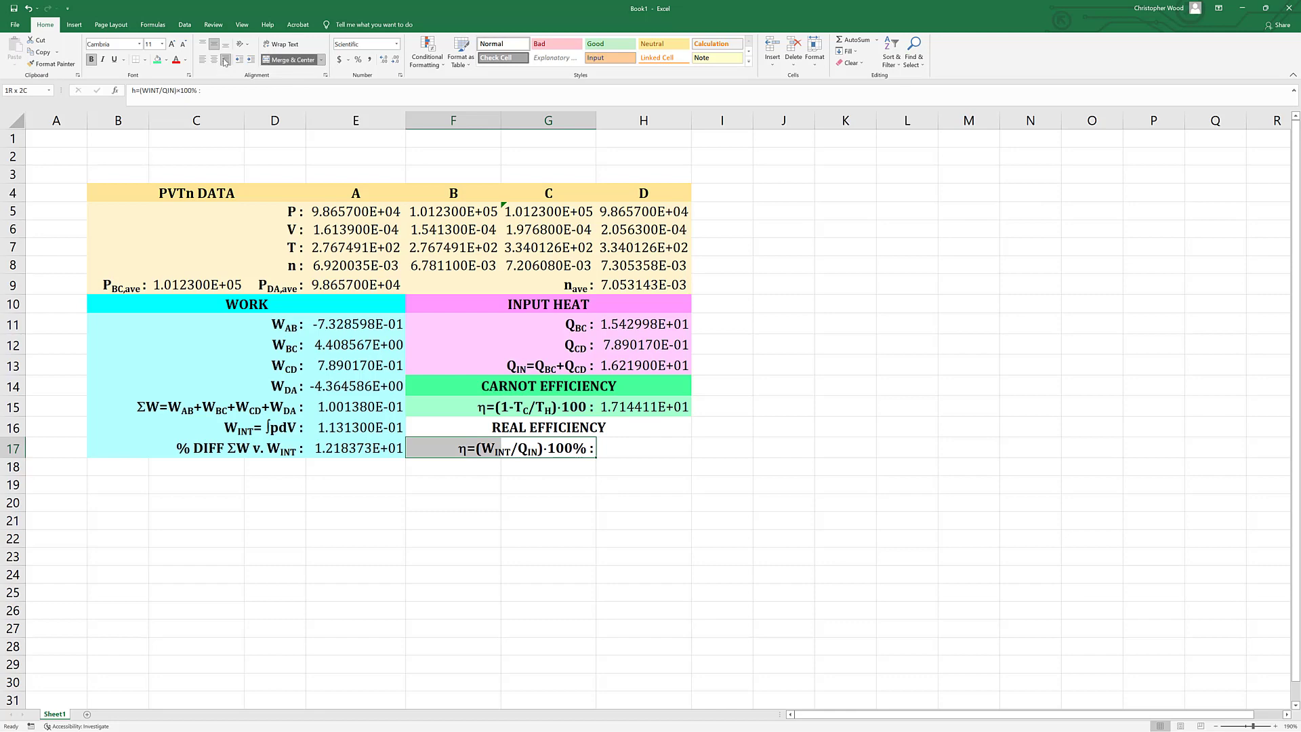
click(641, 577)
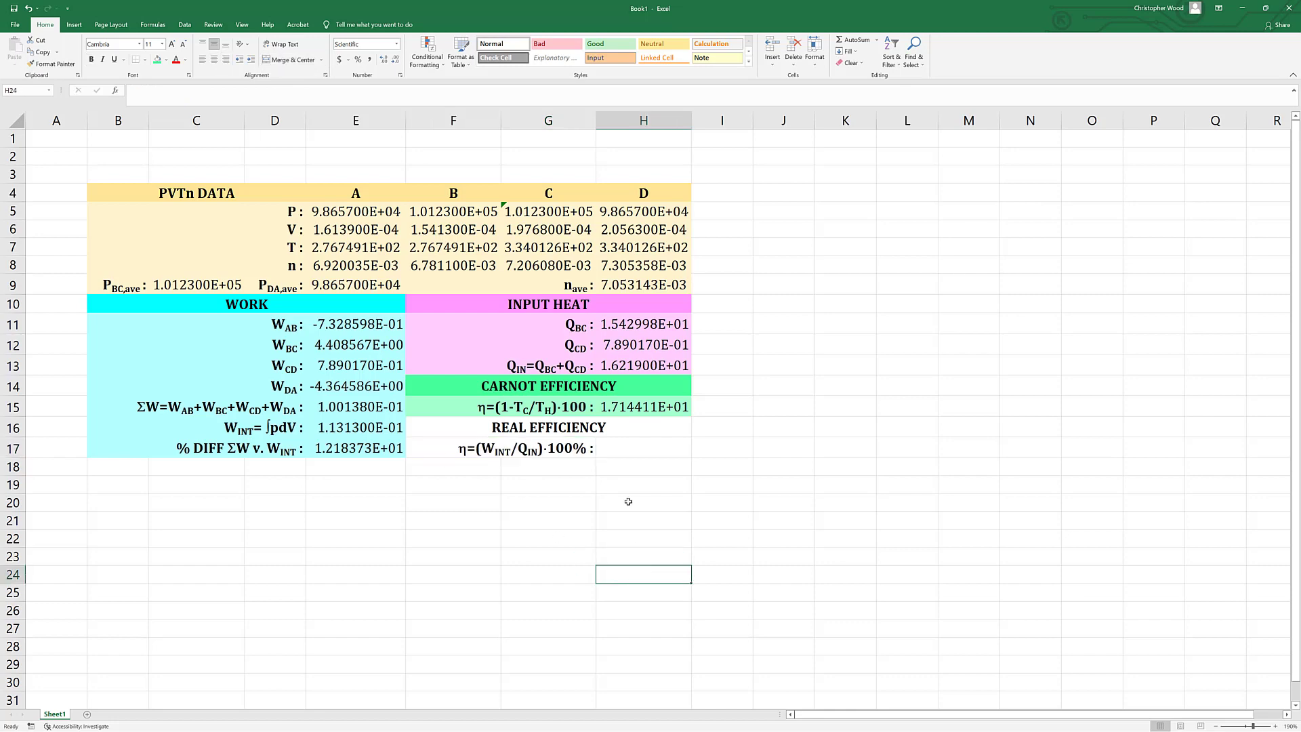
Calculate the real efficiency in H17 with the formula =(E16/H13)*100.
click(622, 446)
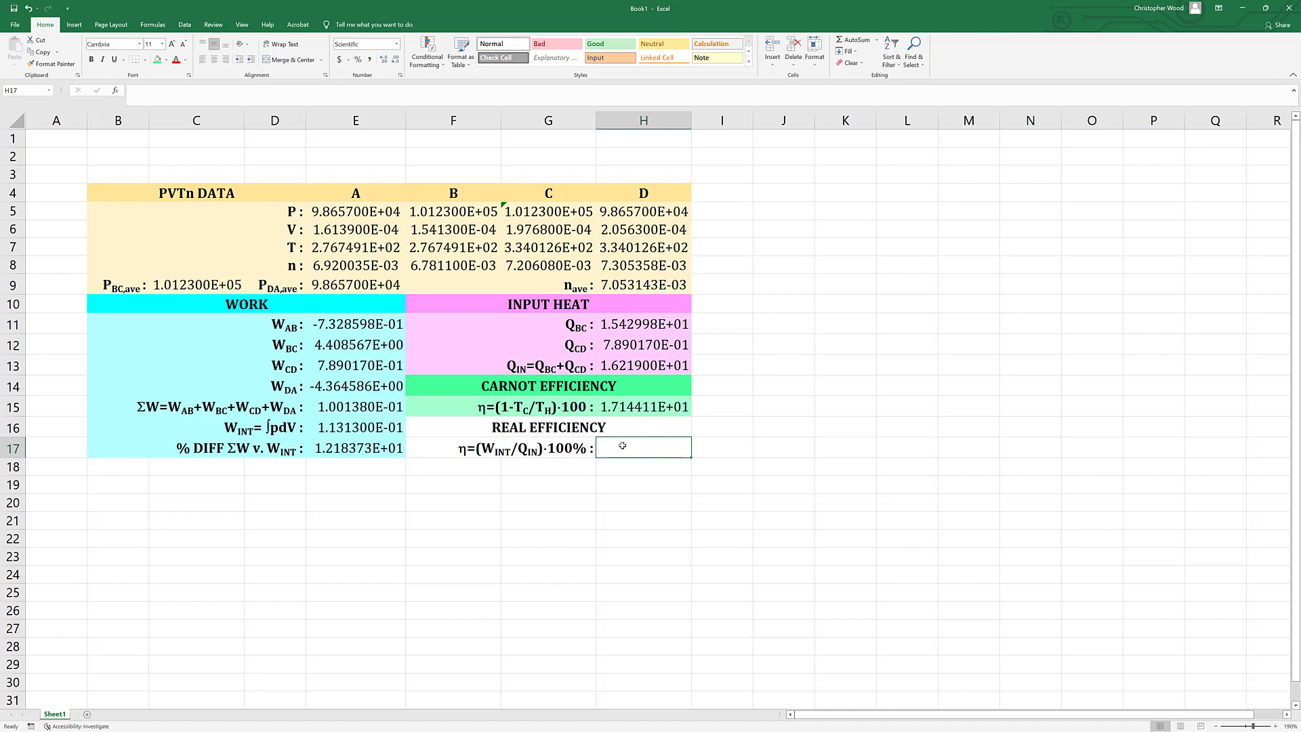
text(=()
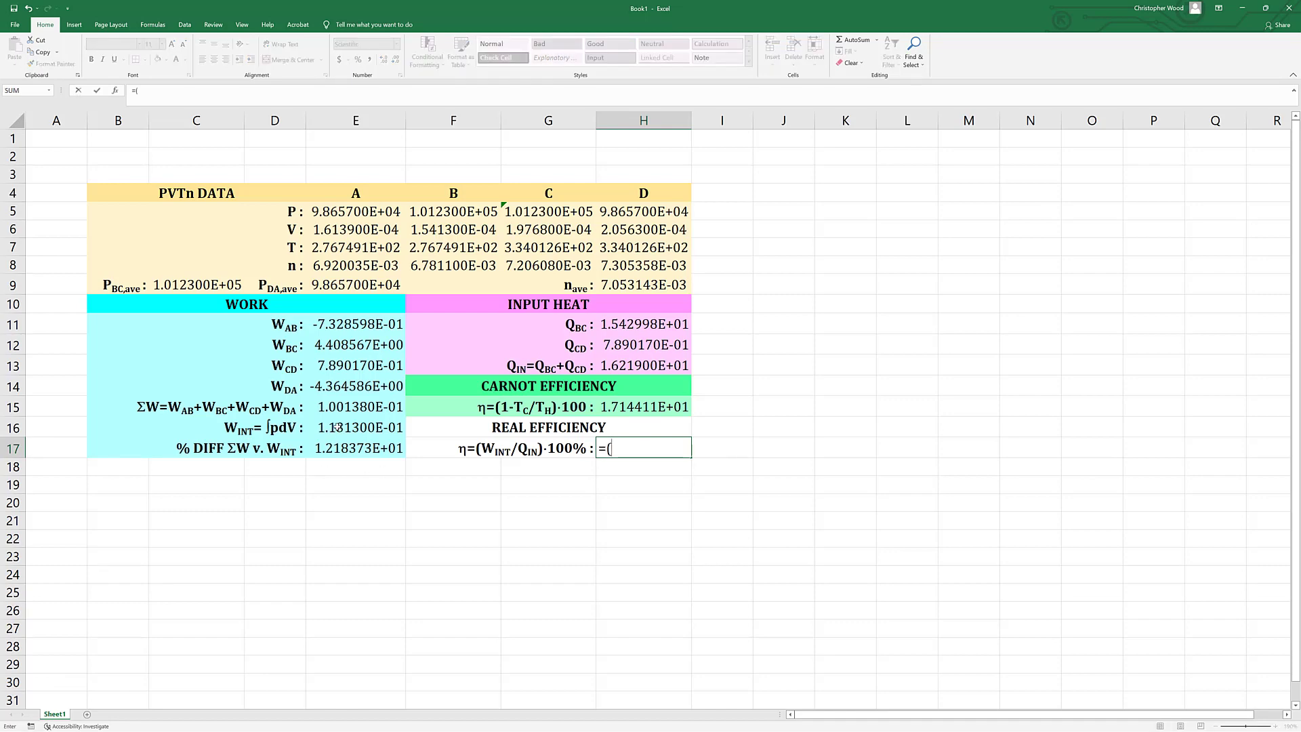
click(338, 428)
text(/)
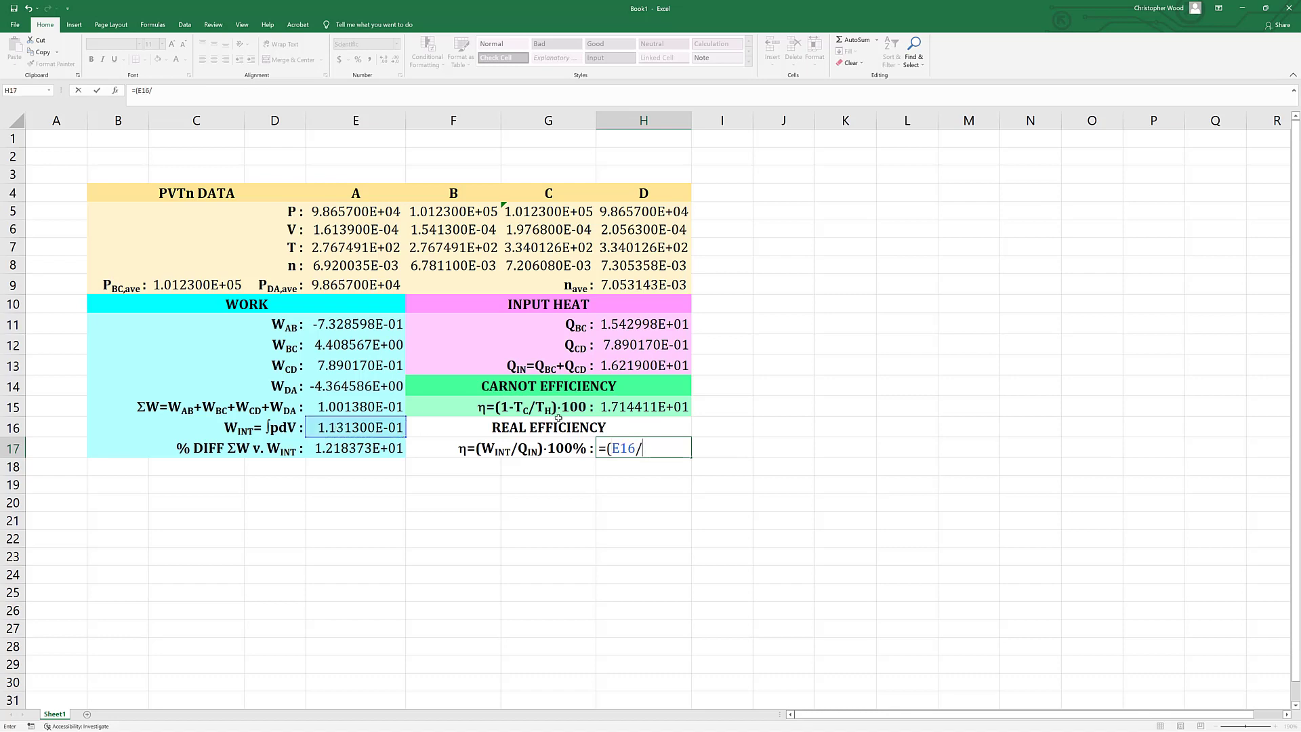
click(627, 366)
text())
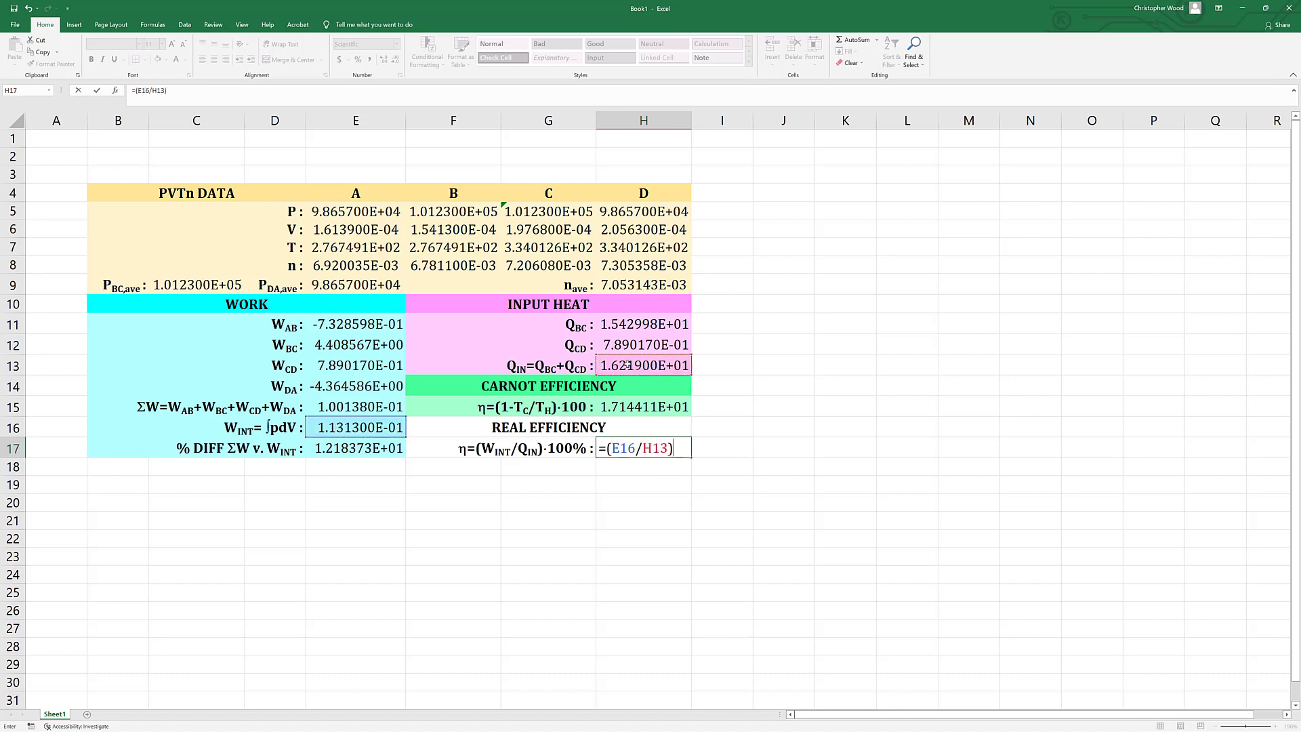
text(*100)
key(Return)
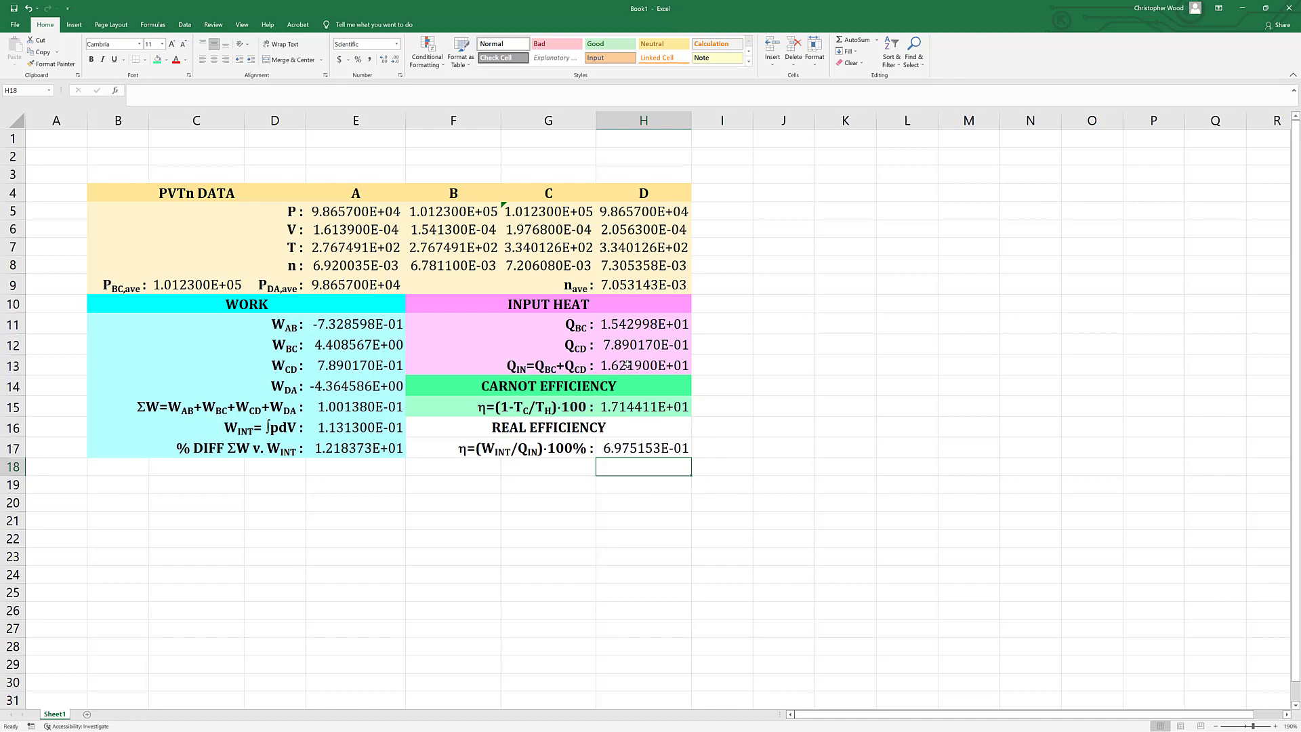
Fill the real efficiency section F16:H17 with a custom light orange based on the standard orange.
click(449, 423)
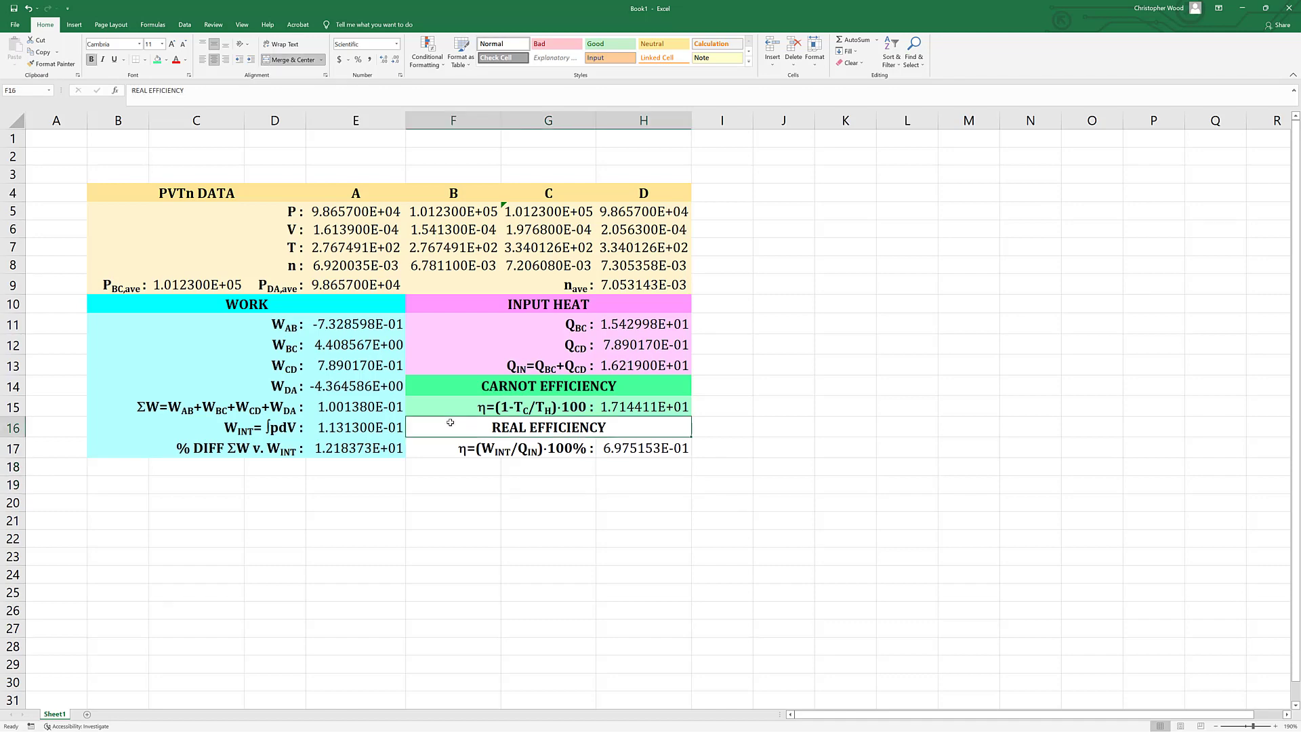
key(shift+Down)
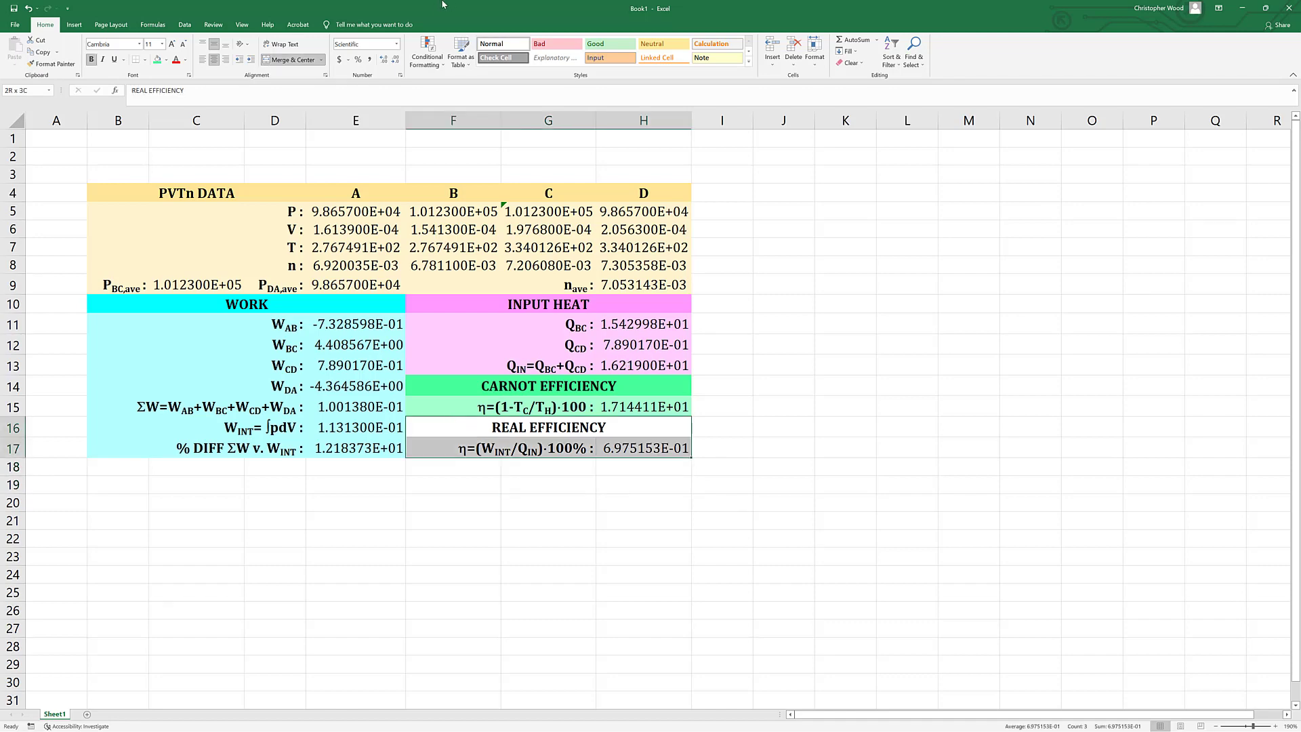
click(166, 60)
click(174, 140)
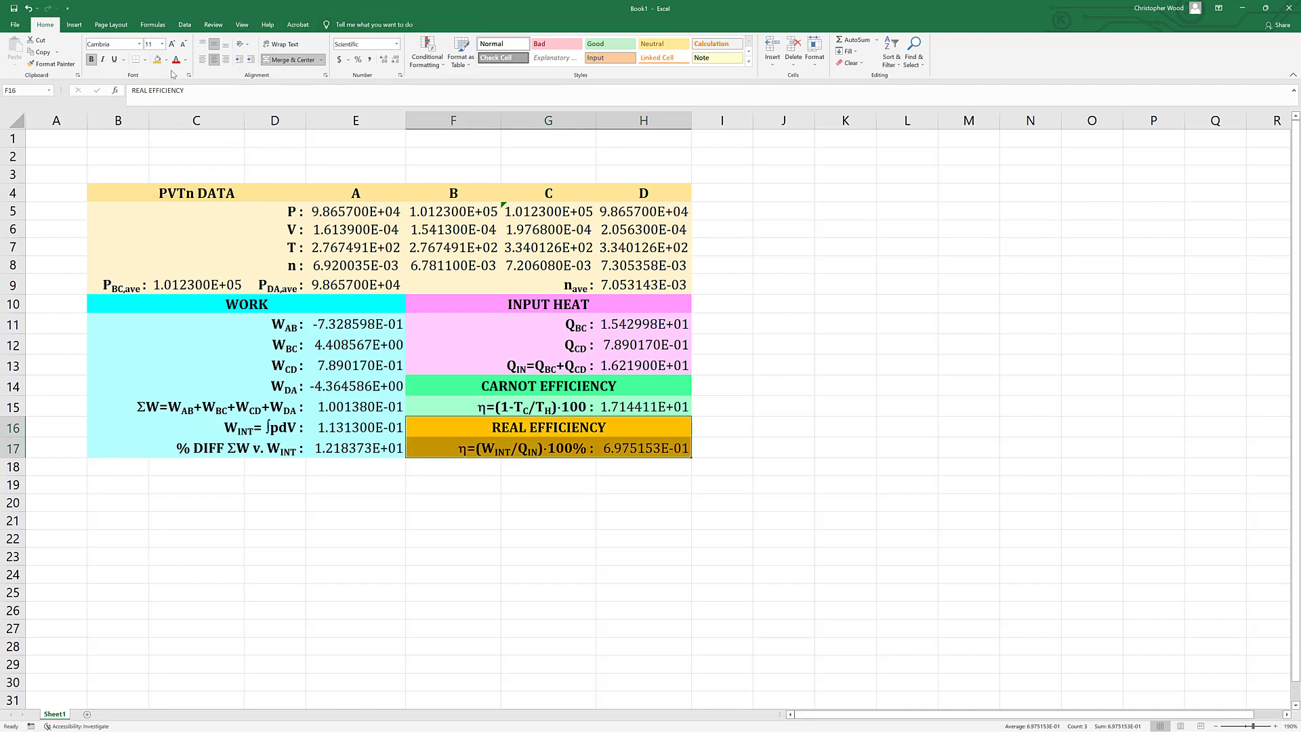
click(166, 60)
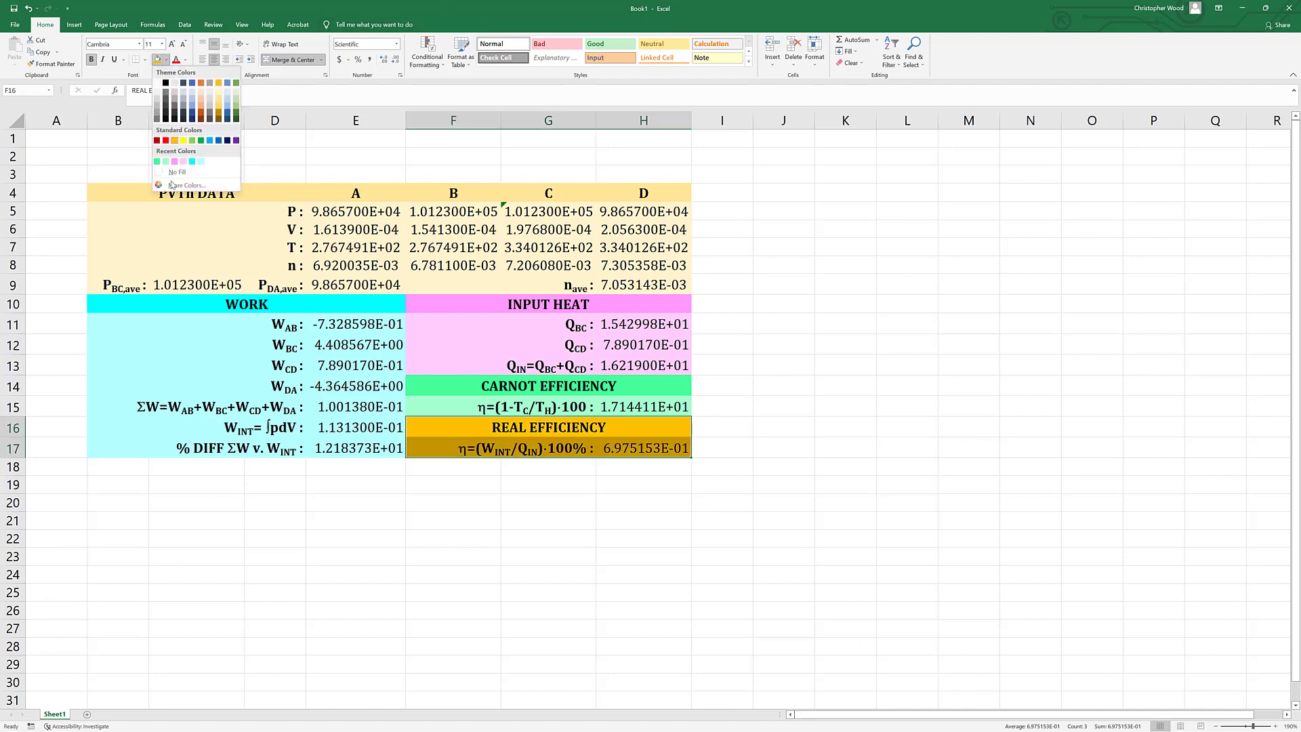
click(174, 140)
click(166, 60)
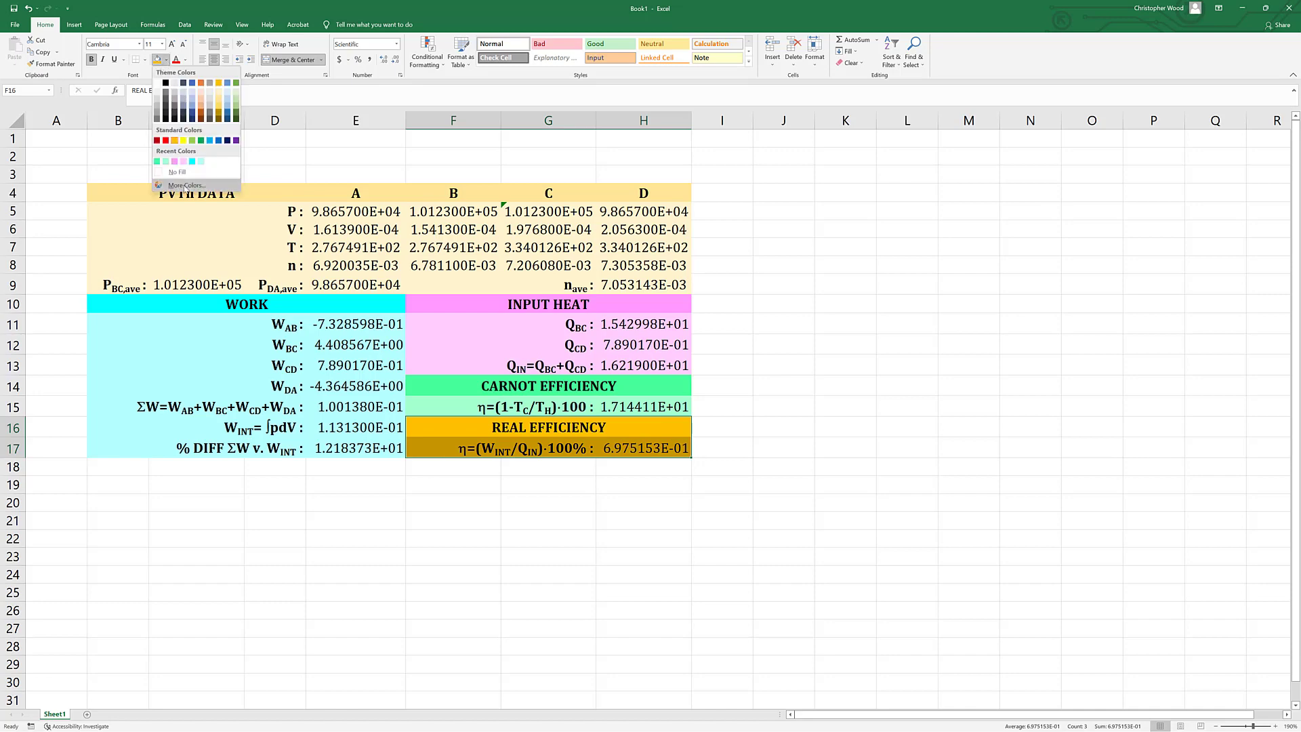
click(182, 190)
drag(705, 355, 705, 339)
click(735, 312)
click(644, 519)
click(550, 428)
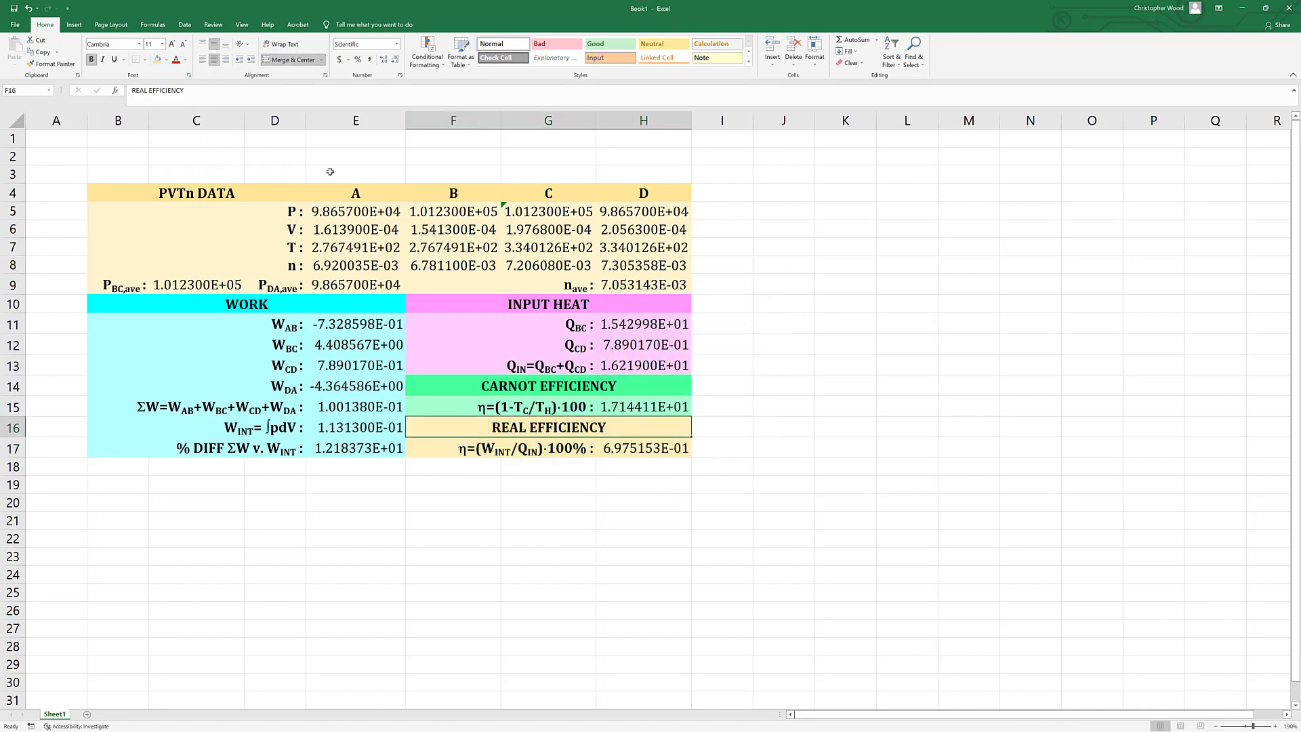
Fill the REAL EFFICIENCY heading with a darker custom shade of the section's light orange.
click(168, 61)
click(183, 190)
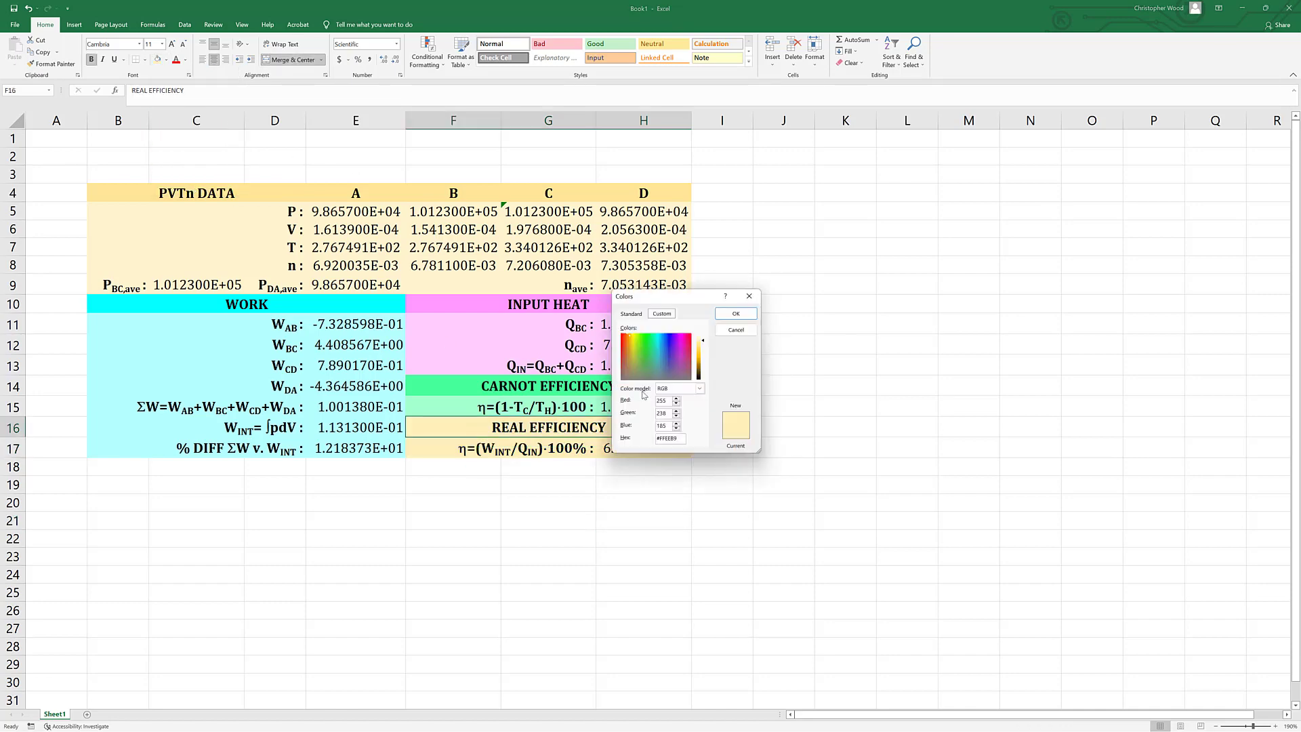
drag(705, 341, 704, 347)
click(735, 312)
click(678, 568)
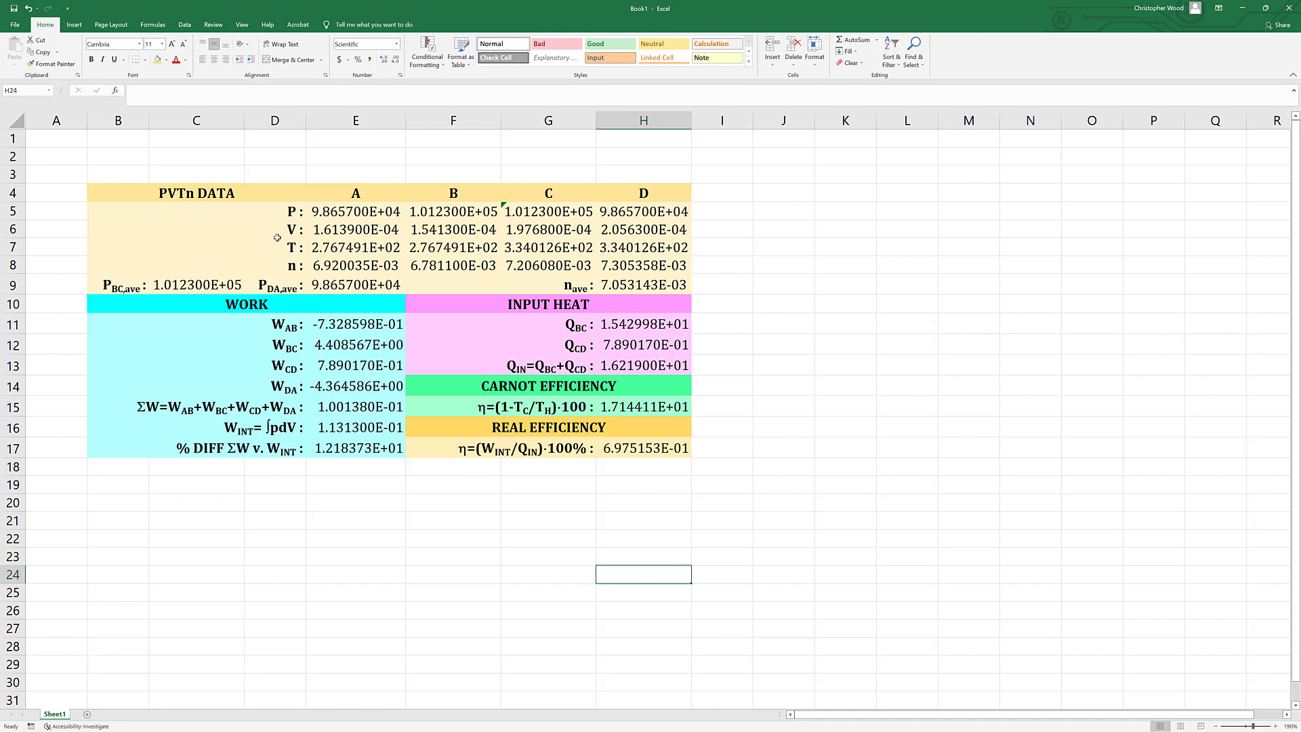
Set the row height of the entire sheet to 20.
click(16, 120)
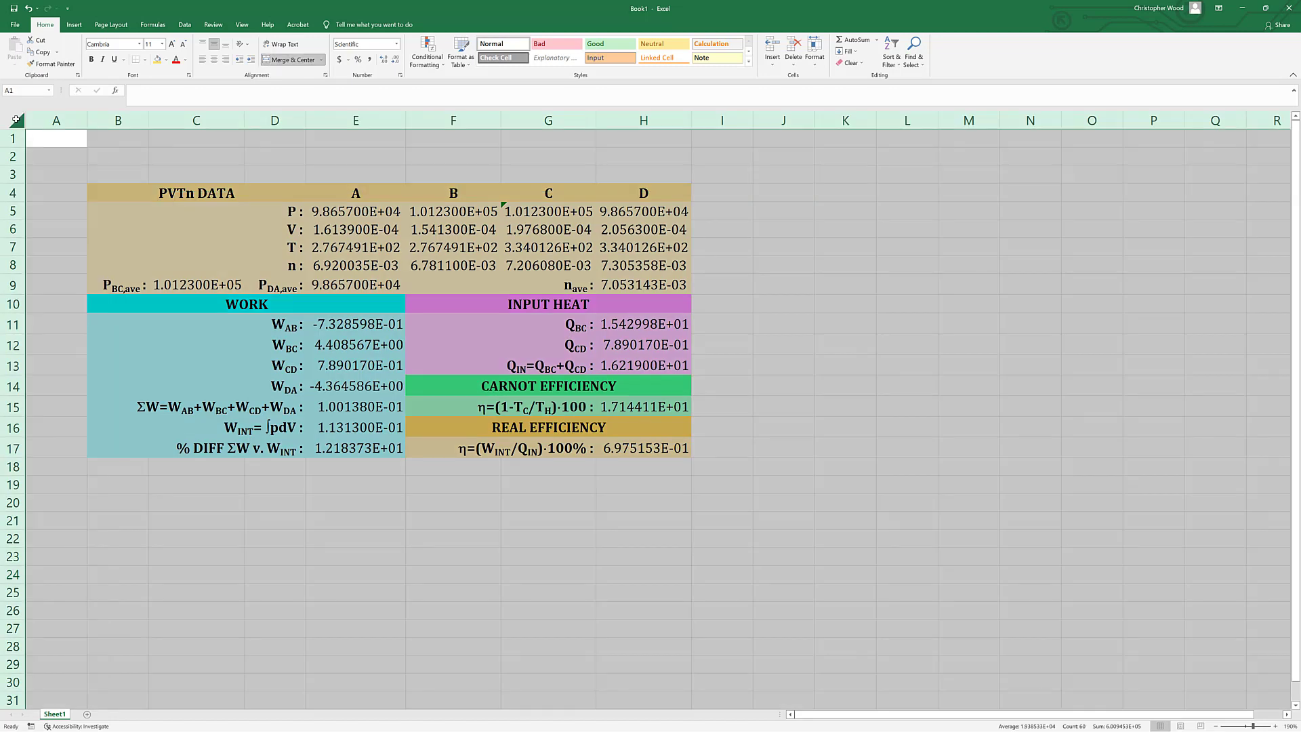
key(ctrl+1)
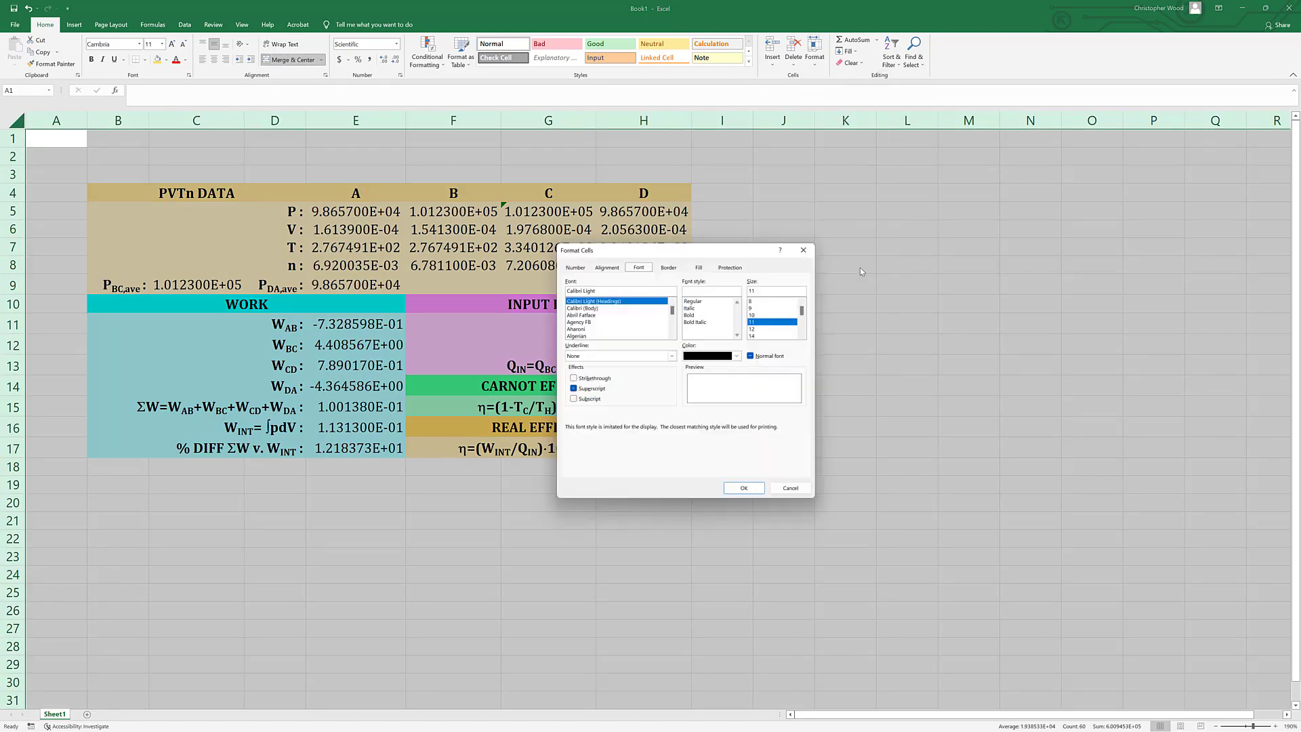
key(Escape)
click(817, 67)
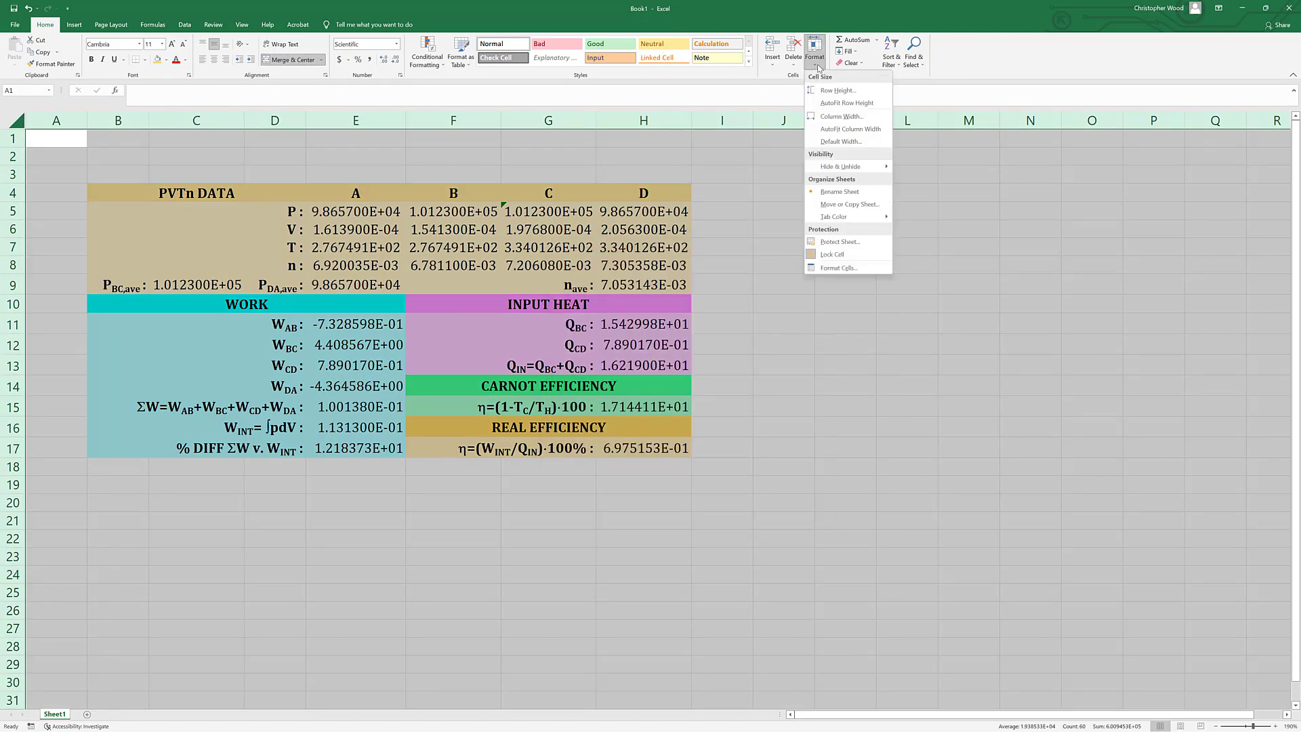
click(839, 90)
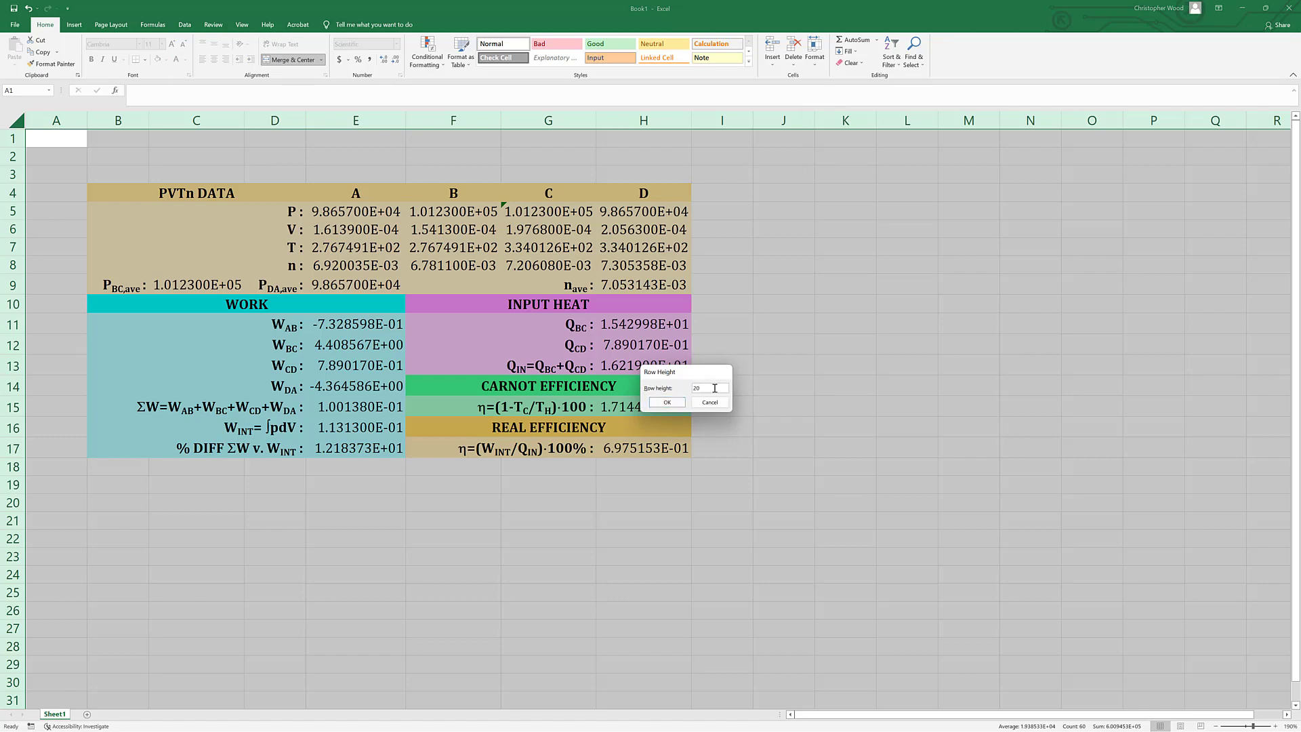
key(Return)
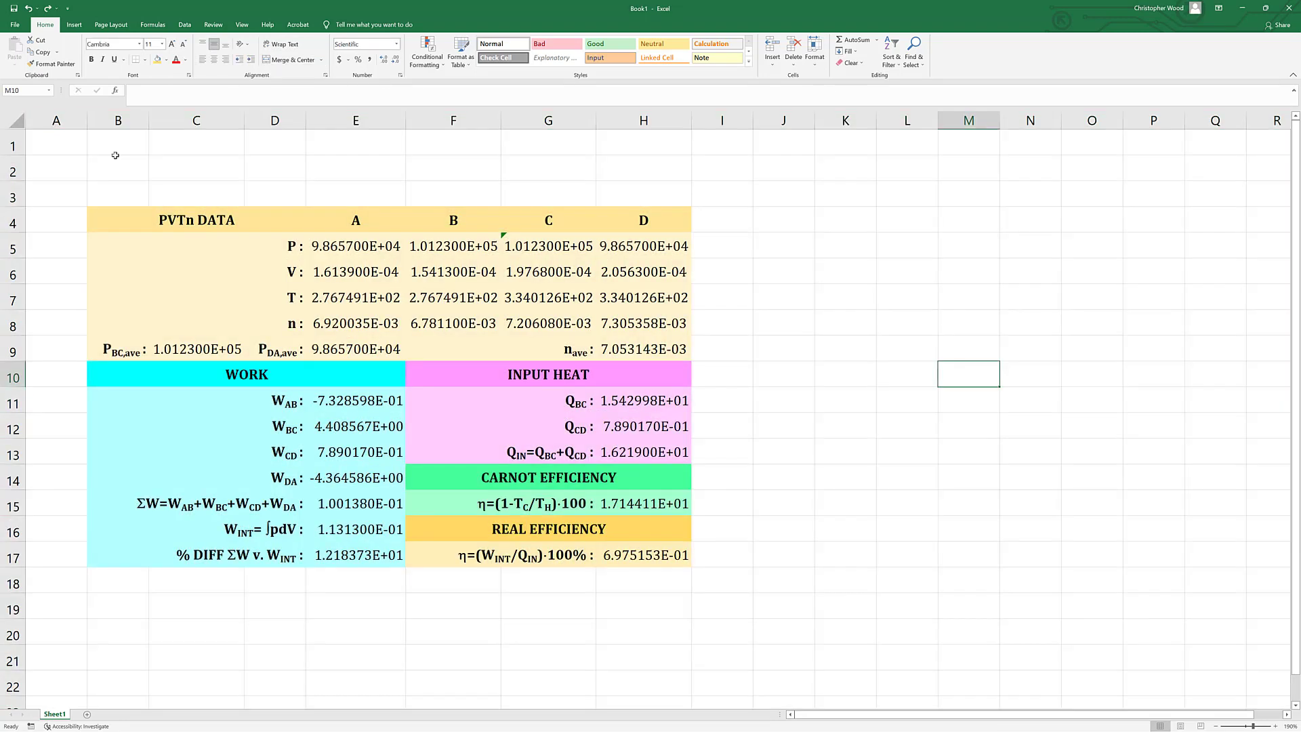
Give all columns of the sheet one uniform, wider column width.
click(13, 120)
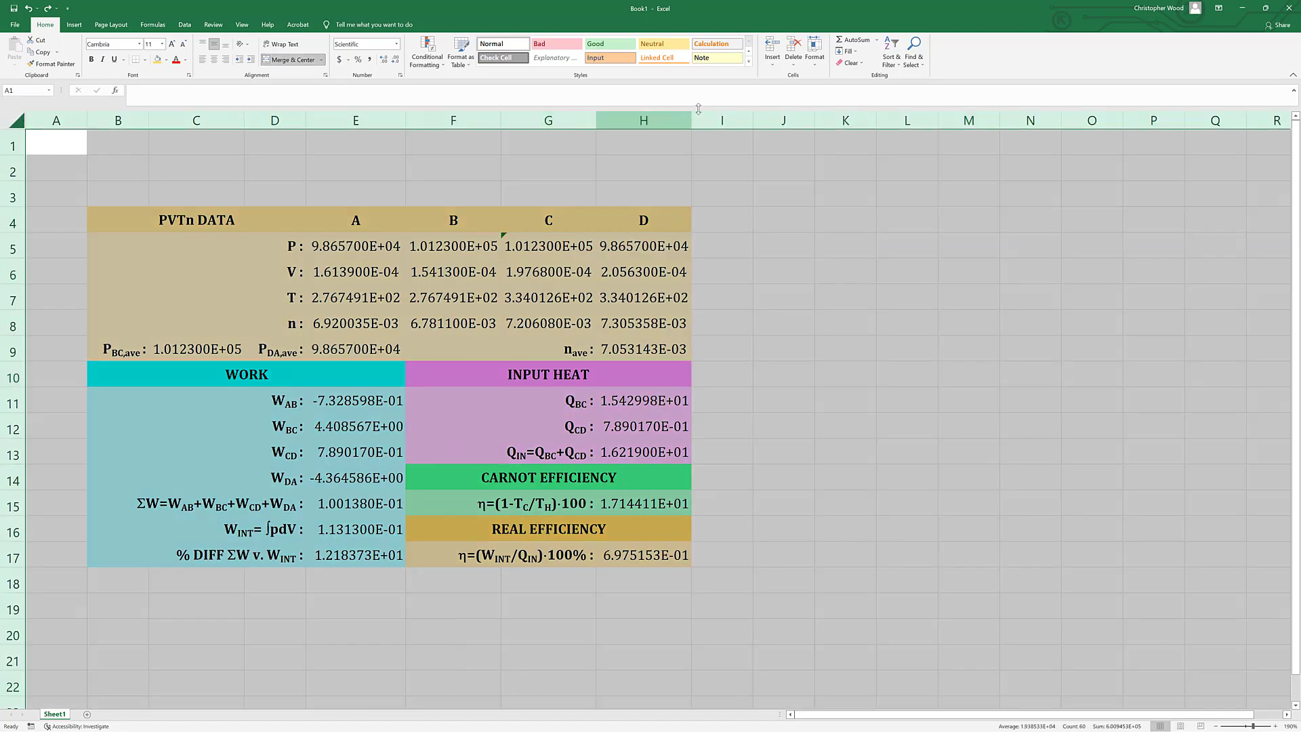
click(818, 68)
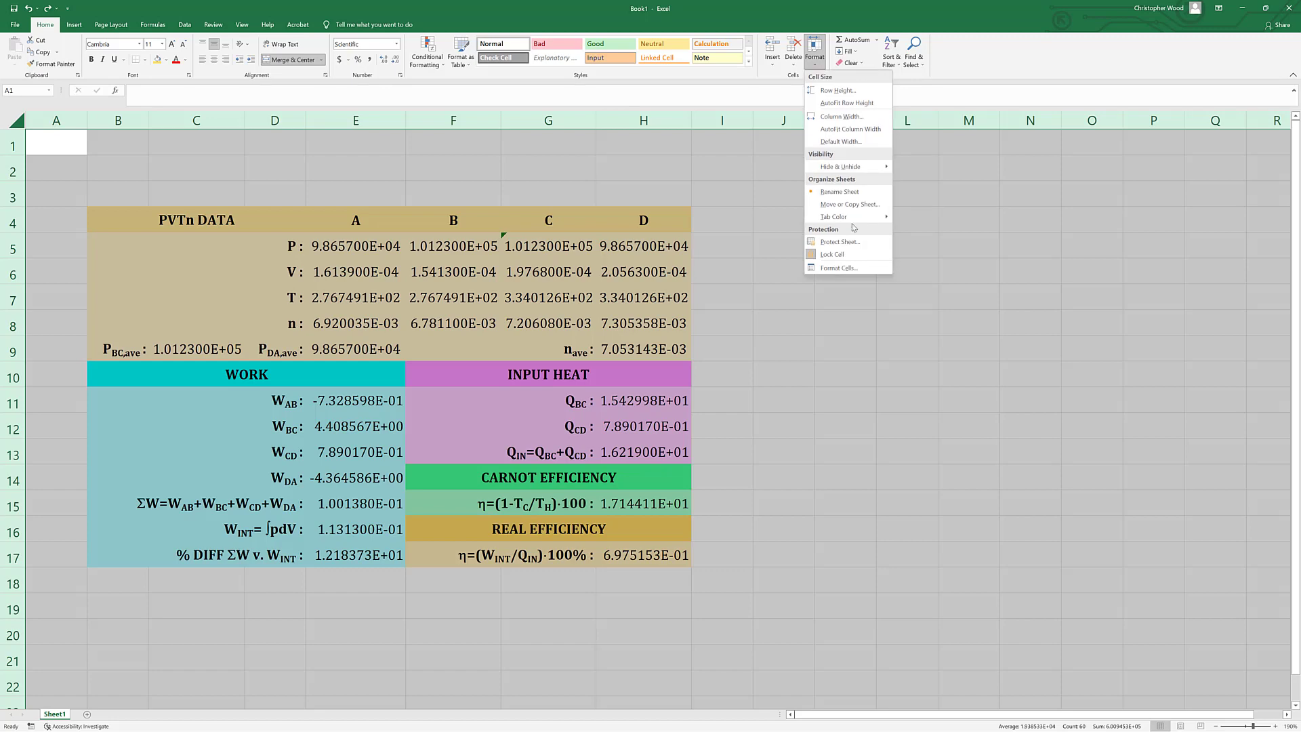
click(847, 120)
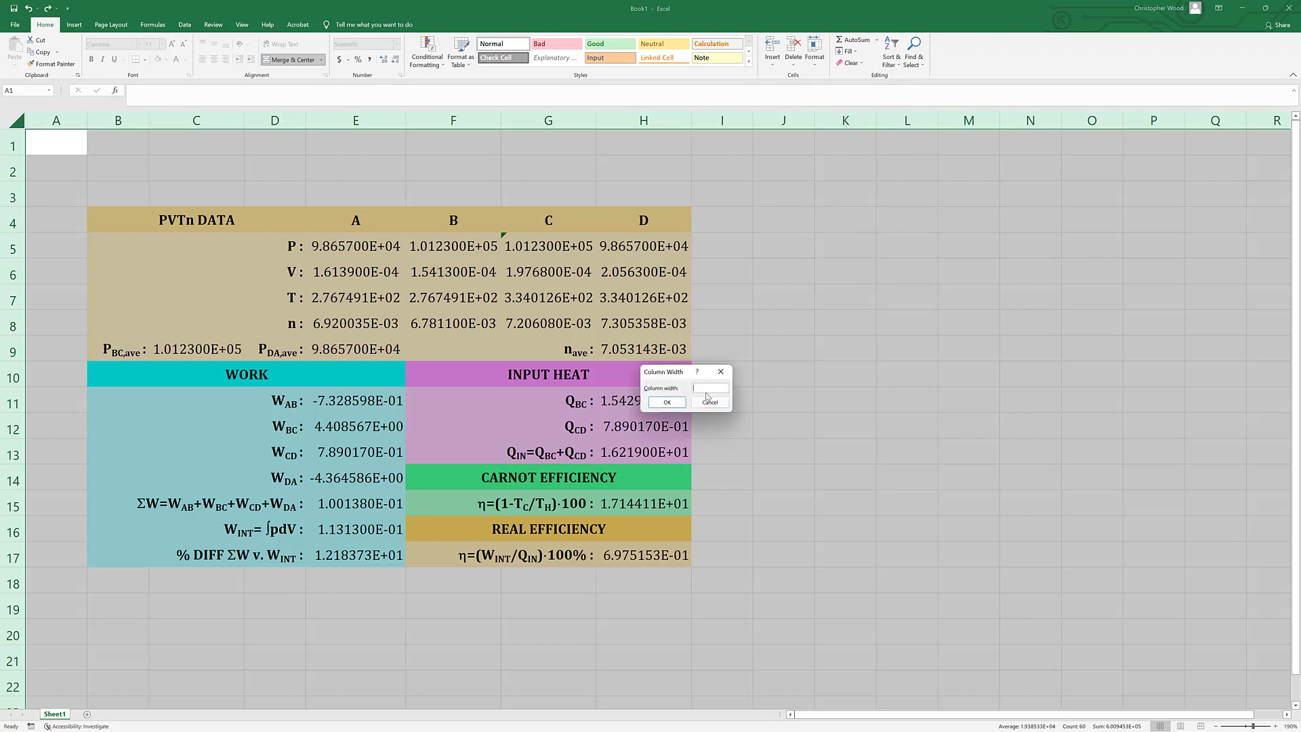
text(12)
key(Return)
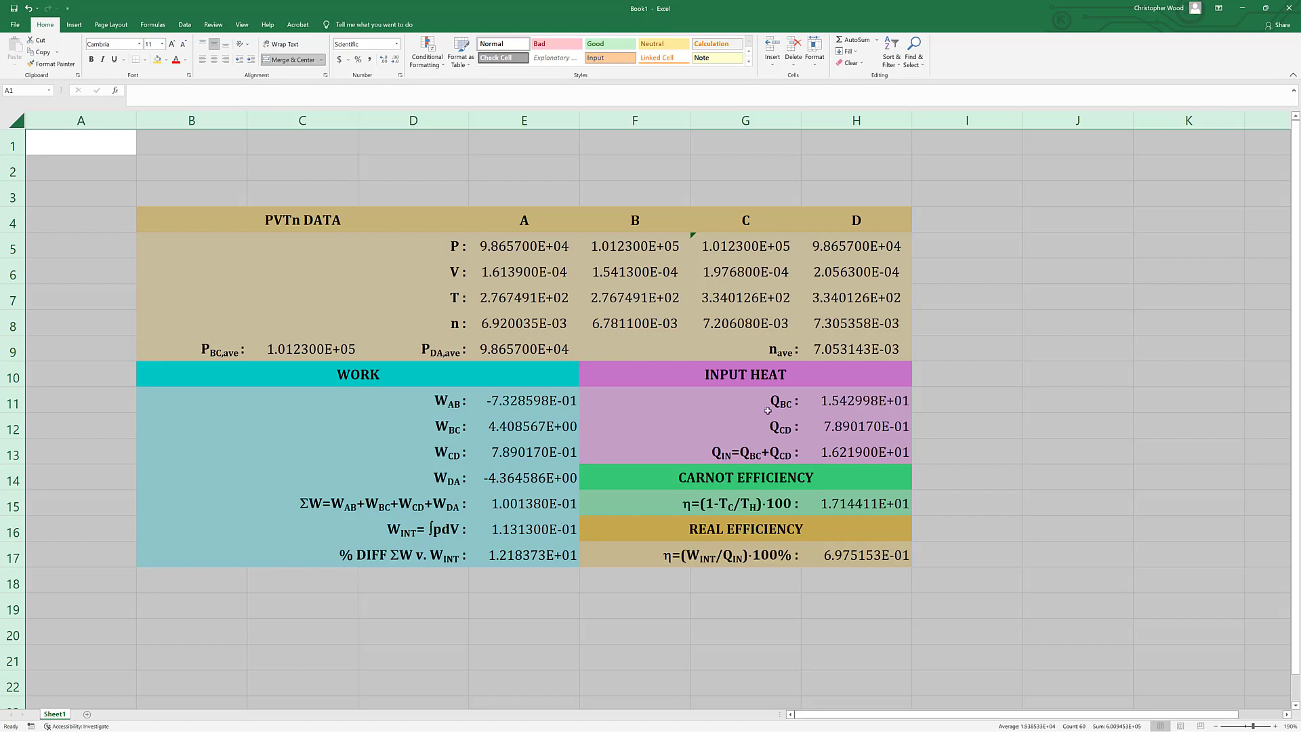
Center the input heat values in H11:H13 and the efficiency values in H15 and H17 horizontally.
drag(851, 406, 853, 447)
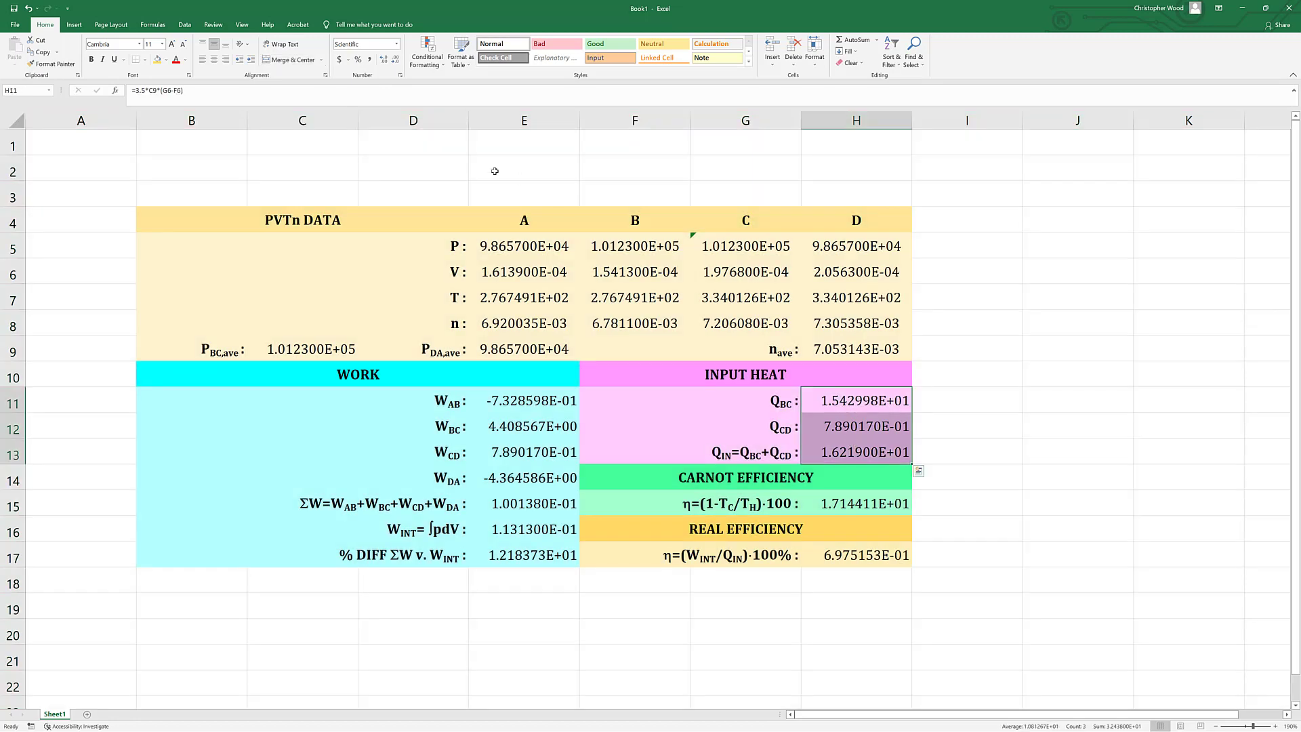
click(212, 62)
click(852, 505)
click(214, 59)
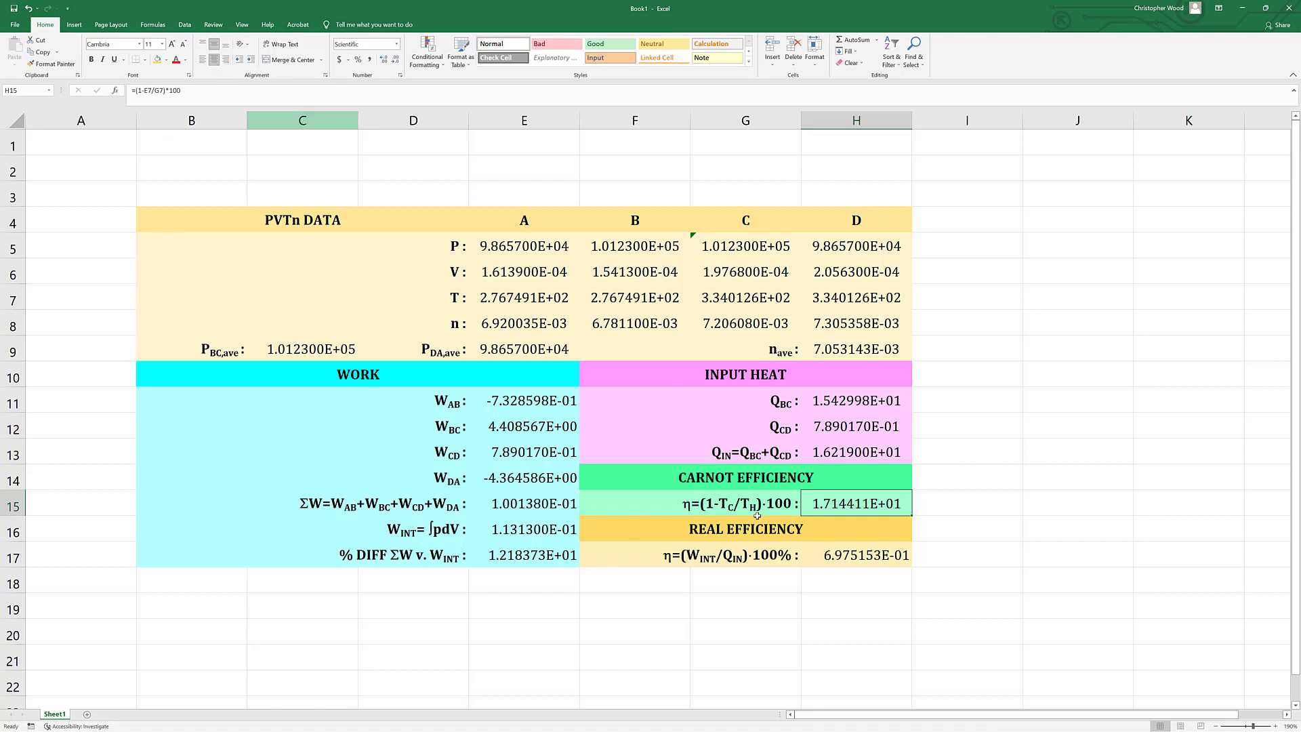
click(840, 555)
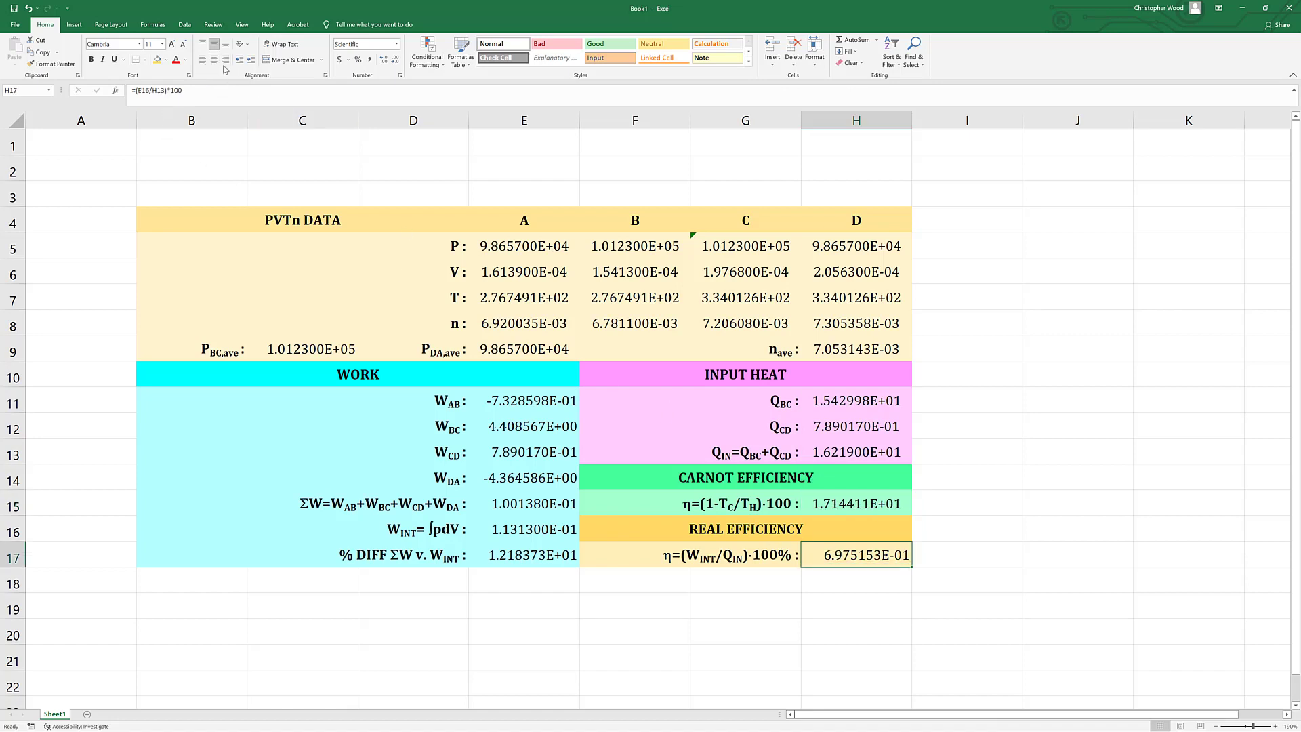
click(213, 59)
click(1027, 568)
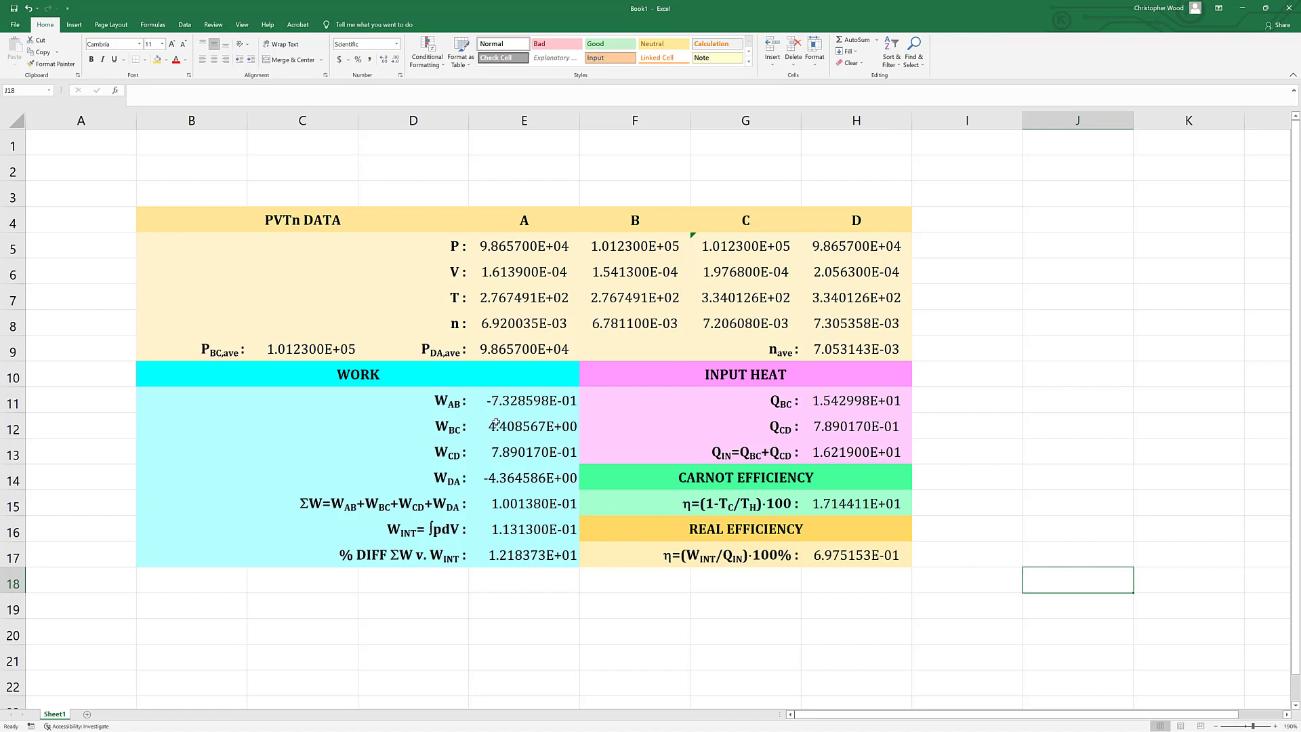
Center the work section's values in E11:E17 horizontally.
drag(497, 403, 497, 555)
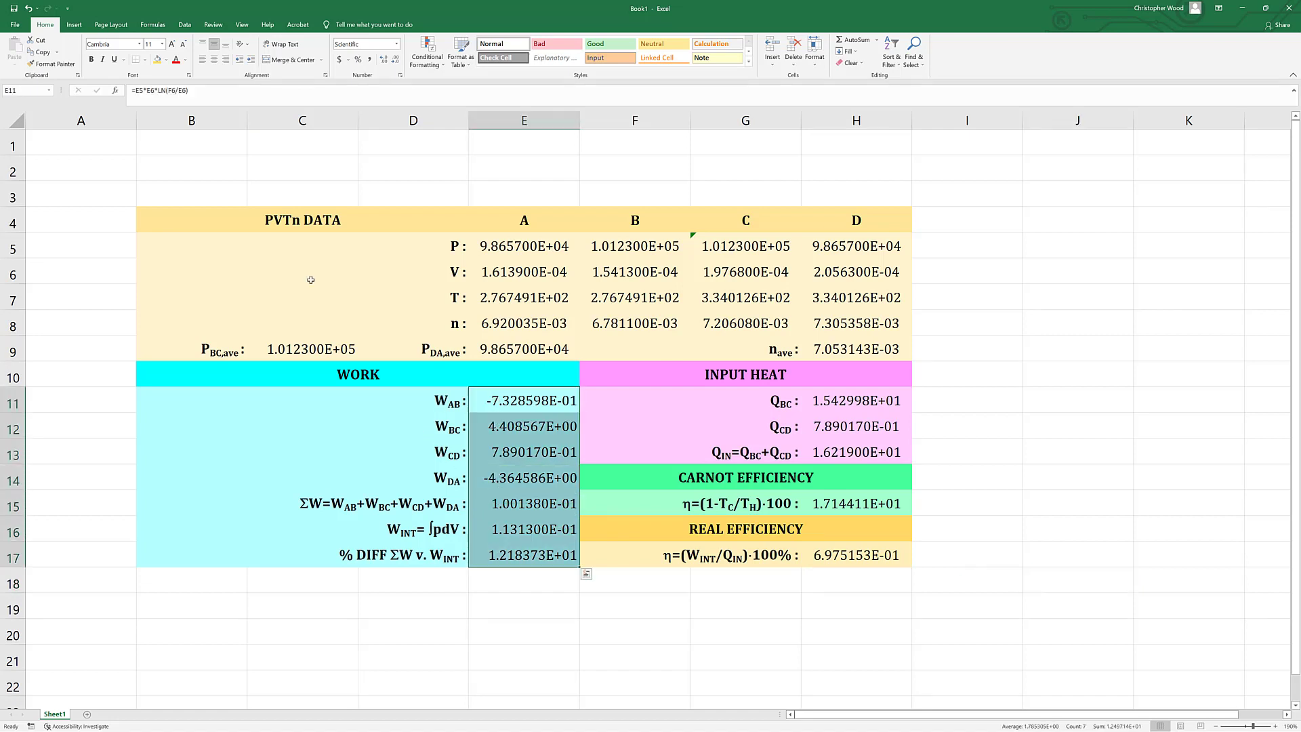
click(214, 60)
click(1133, 374)
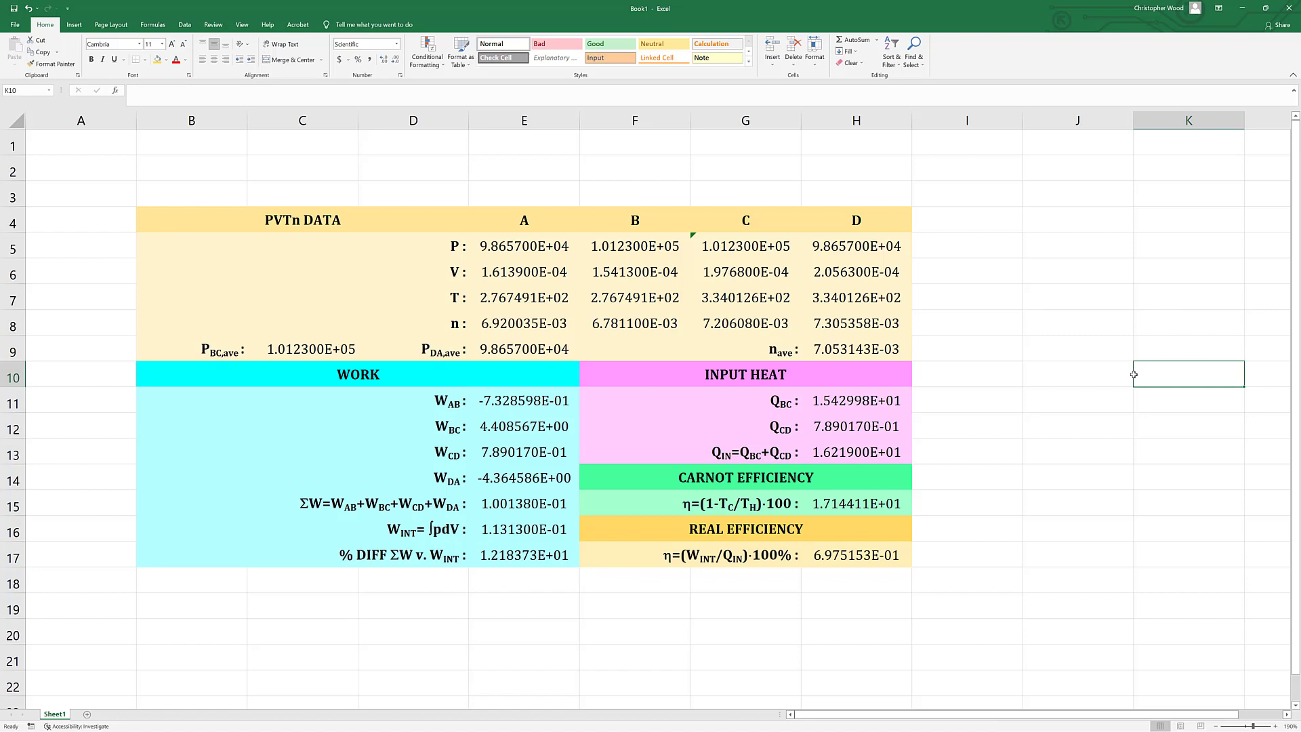